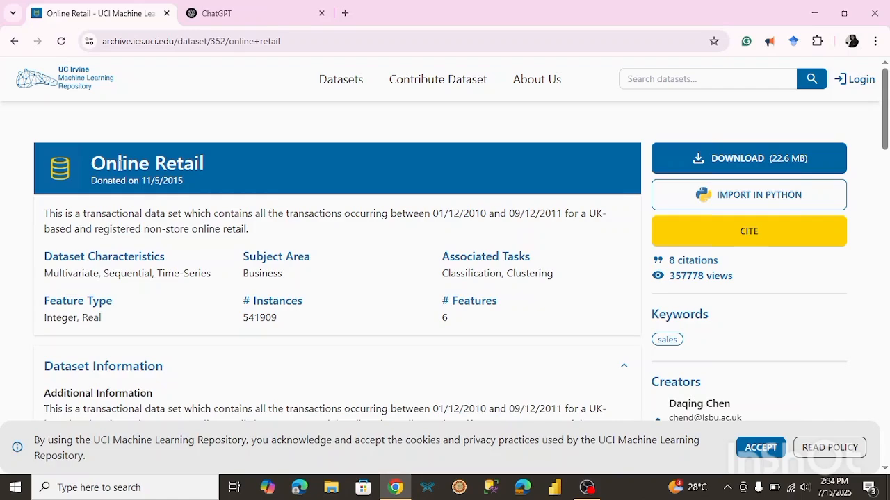
pyautogui.moveTo(426, 82)
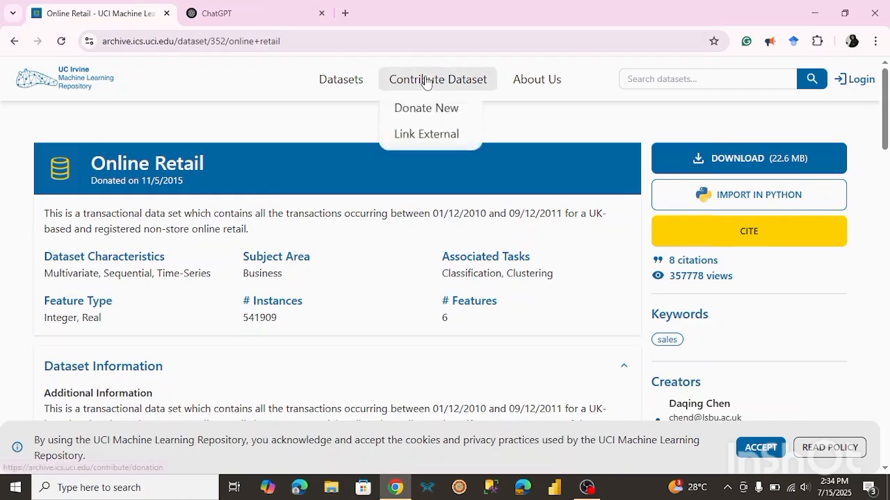
pyautogui.moveTo(885, 138); pyautogui.dragTo(862, 130)
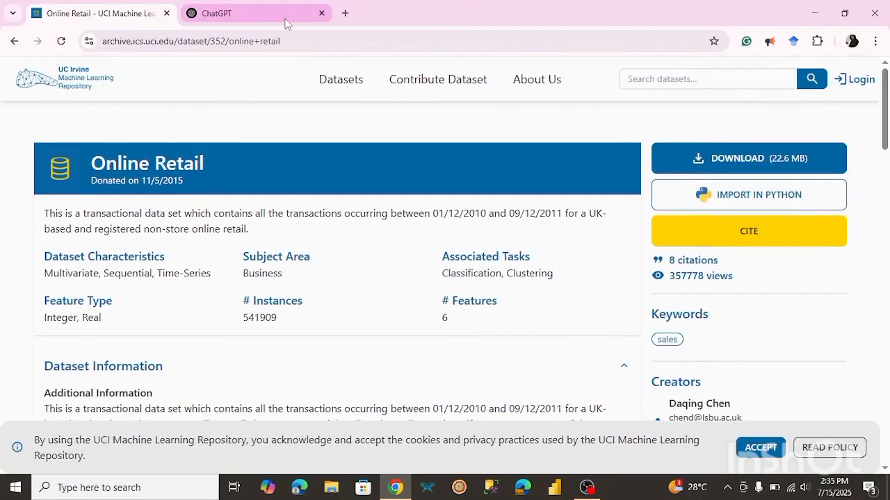
pyautogui.click(263, 17)
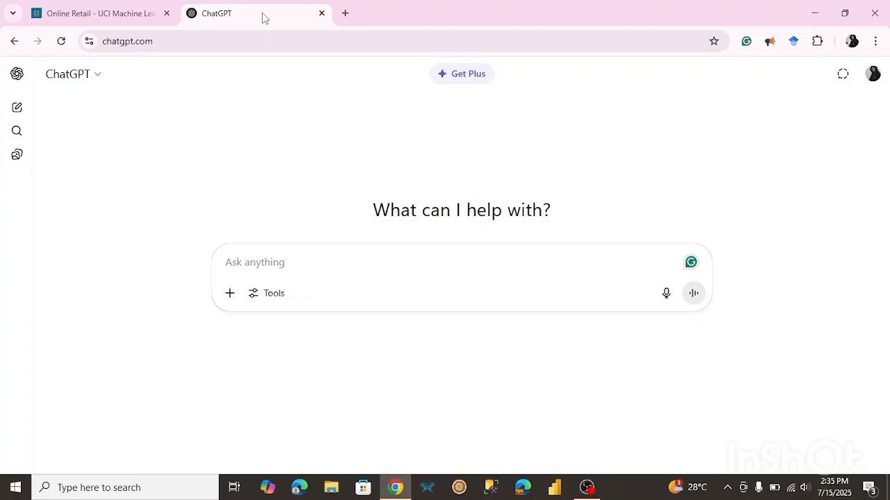
pyautogui.click(129, 11)
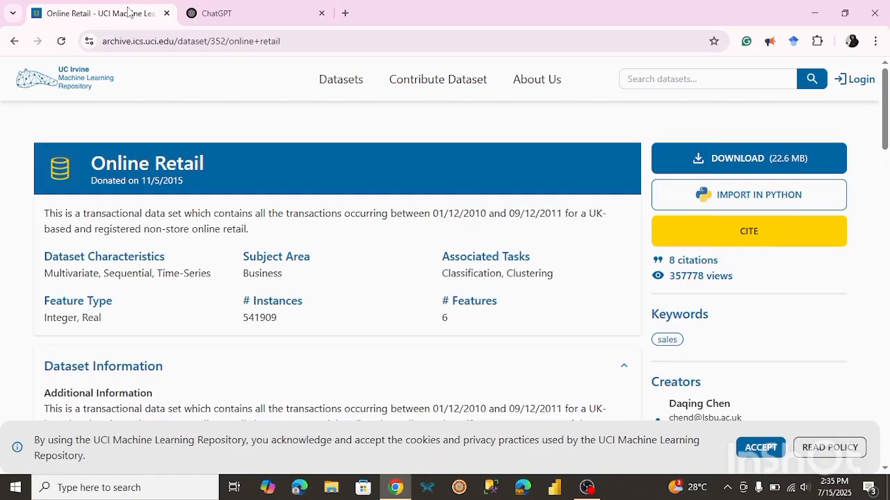
# Copy the Online Retail dataset page URL and paste it into a new ChatGPT prompt on its own line.
pyautogui.click(147, 40)
pyautogui.hotkey('ctrl', 'c')
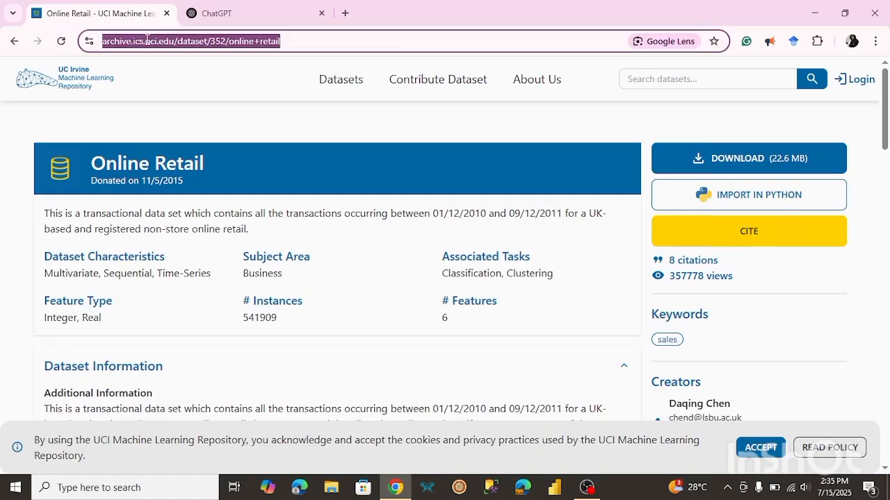
pyautogui.click(241, 14)
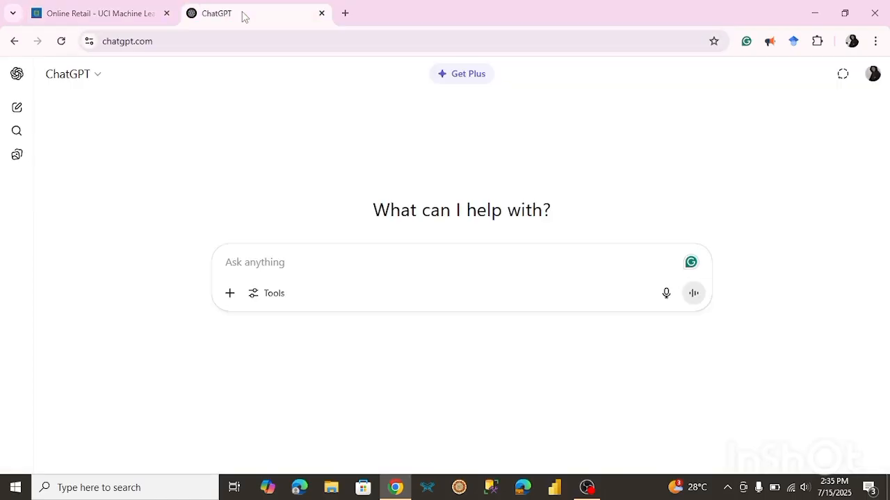
pyautogui.click(263, 259)
pyautogui.hotkey('ctrl', 'v')
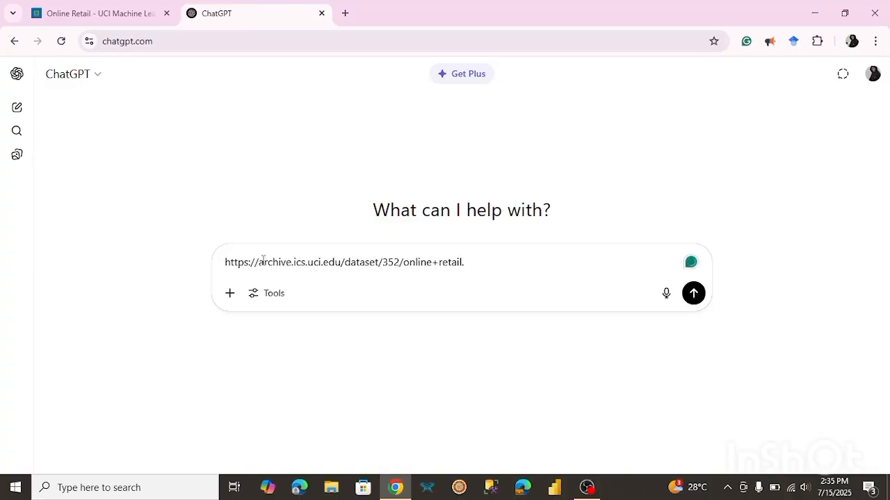
pyautogui.press('BackSpace')
pyautogui.hotkey('shift', 'Return')
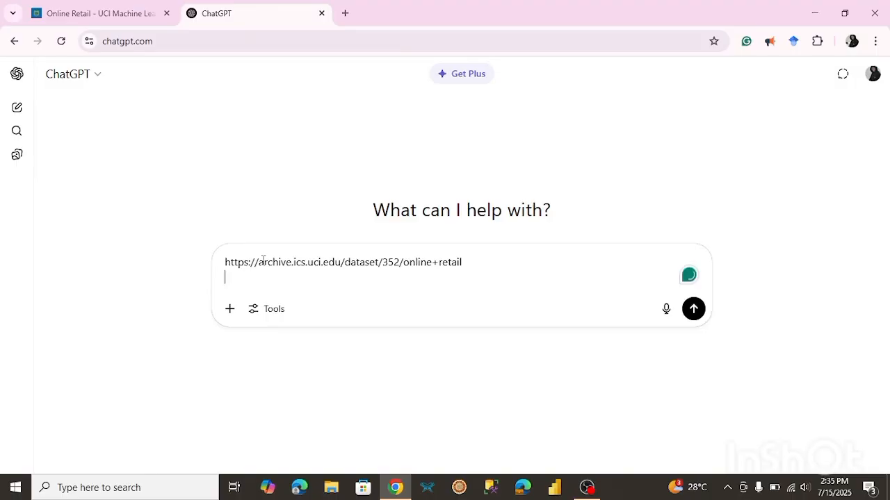
# Ask ChatGPT "Can you give a summary of what's going on here" below the URL and send the prompt.
pyautogui.write('Can you give a')
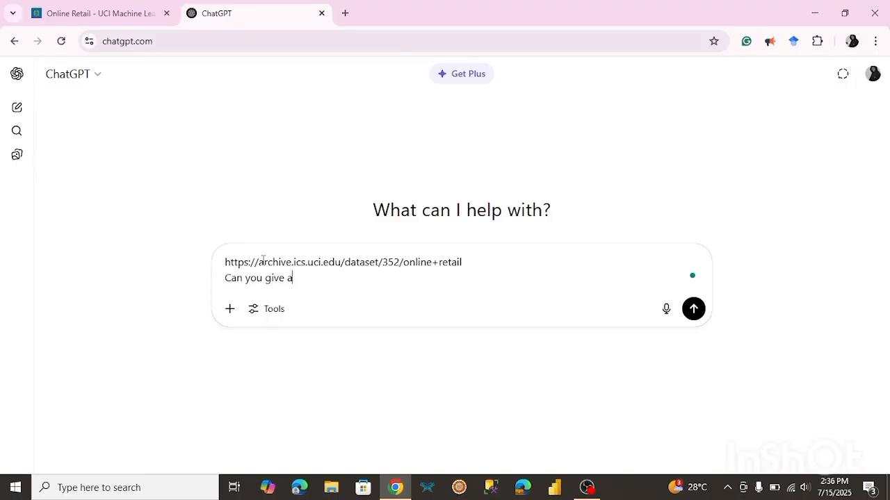
pyautogui.write(" summary of what's going o")
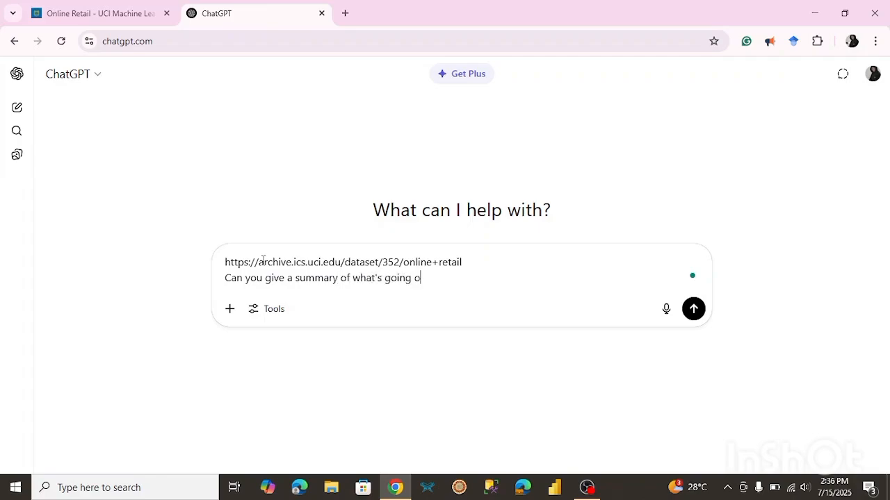
pyautogui.write('n here')
pyautogui.click(693, 309)
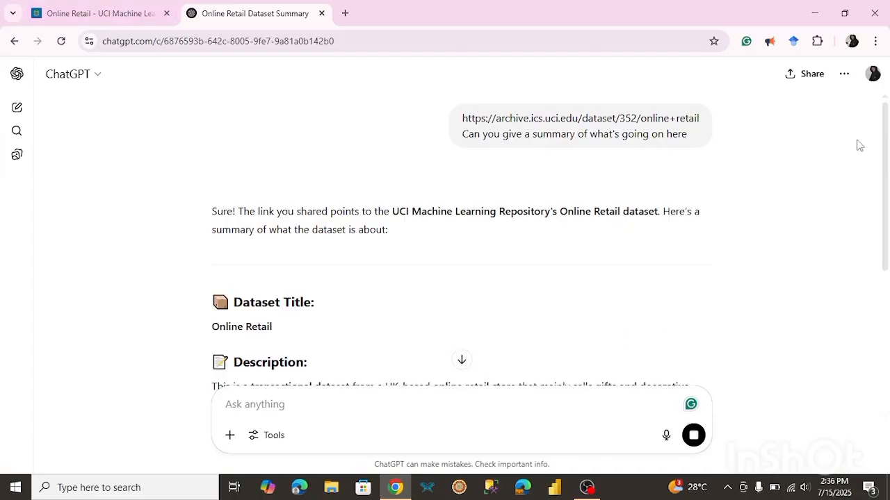
# Scroll through ChatGPT's dataset summary, reading its description, features, highlights and common use cases.
pyautogui.moveTo(884, 167); pyautogui.dragTo(864, 249)
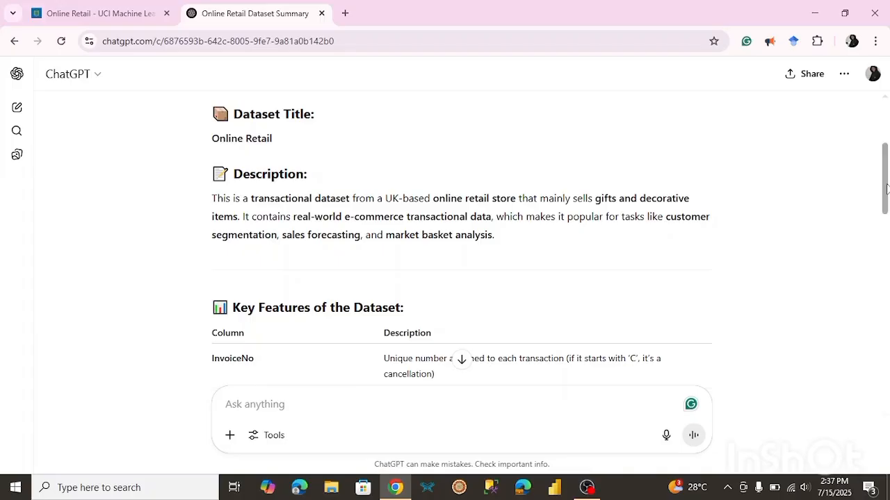
pyautogui.moveTo(887, 187); pyautogui.dragTo(832, 306)
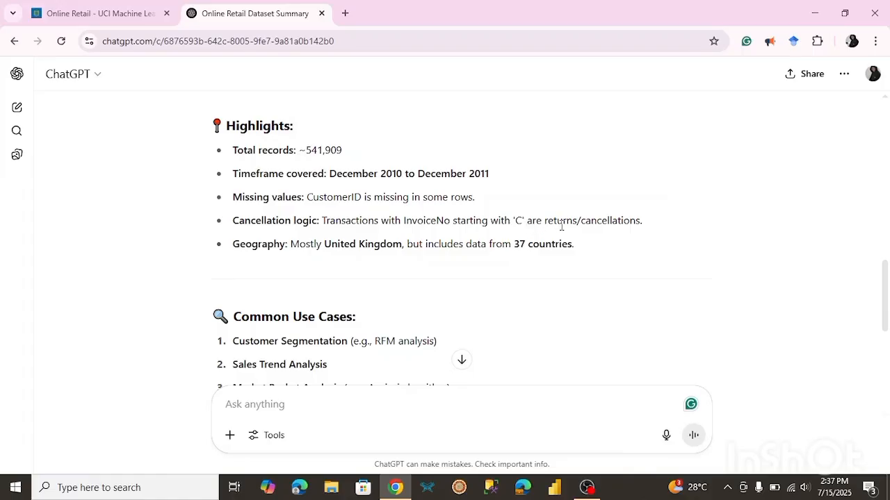
pyautogui.moveTo(886, 272); pyautogui.dragTo(887, 304)
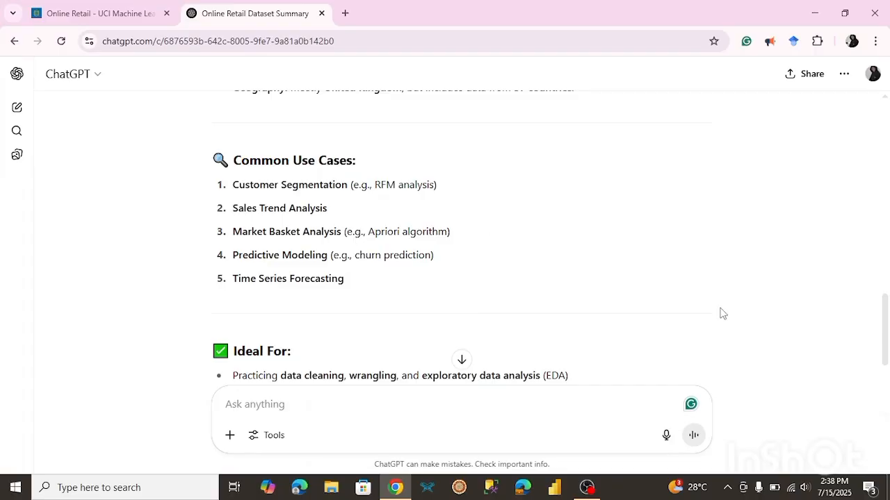
pyautogui.moveTo(888, 315)
pyautogui.mouseDown()
pyautogui.moveTo(888, 329)
pyautogui.moveTo(887, 301)
pyautogui.mouseUp()
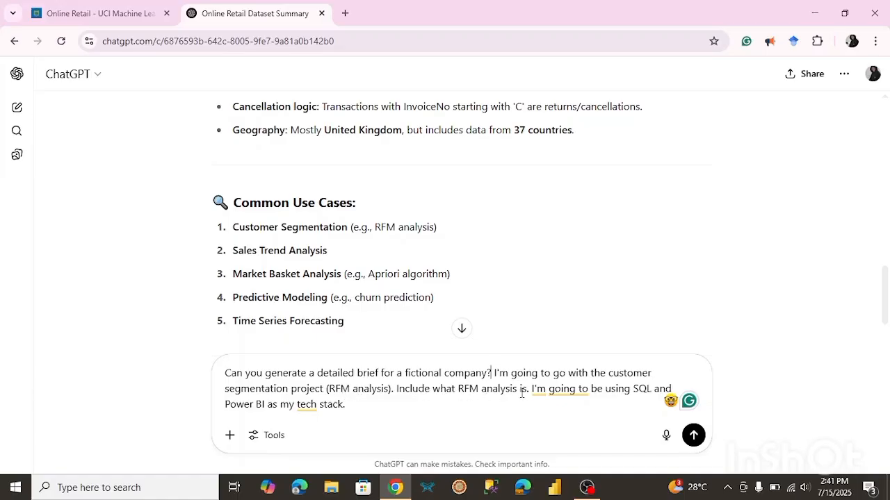
# Send the prompt requesting a detailed fictional-company brief for an RFM customer segmentation project using SQL and Power BI.
pyautogui.moveTo(517, 388); pyautogui.dragTo(458, 392)
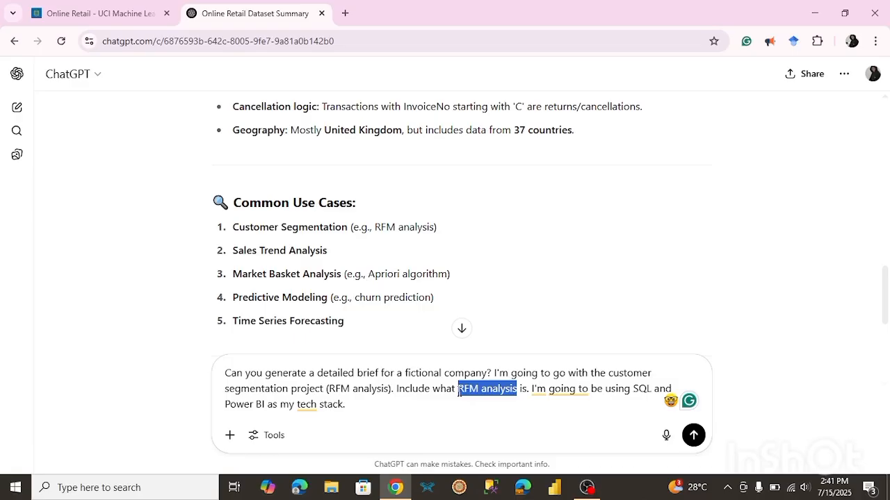
pyautogui.click(506, 388)
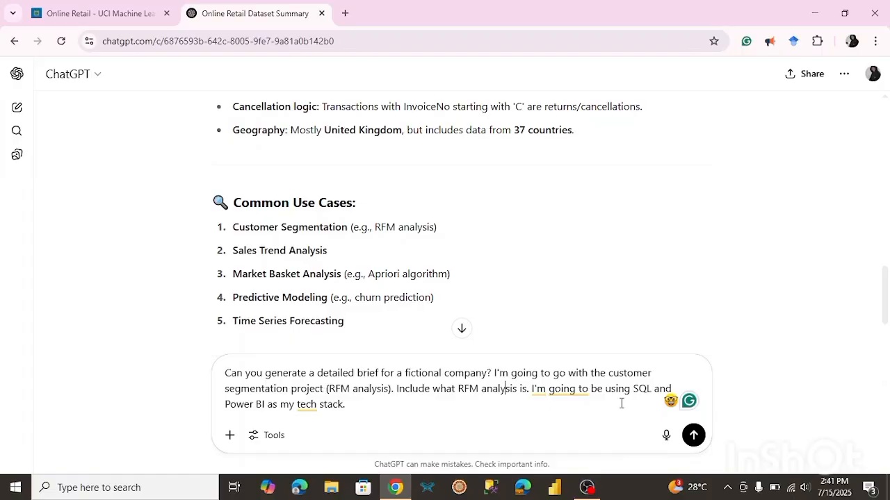
pyautogui.click(694, 436)
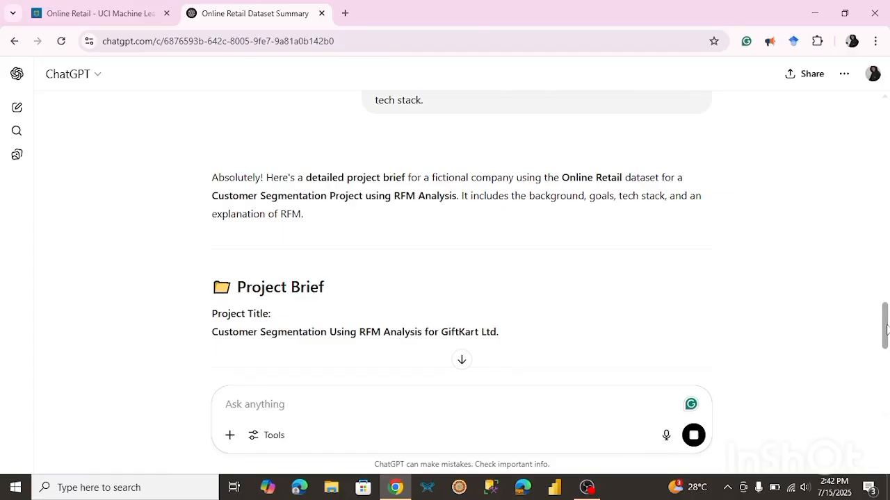
# Read through the generated project brief: company overview, project objective, business questions and the RFM analysis explanation.
pyautogui.scroll(-3, 885, 341)
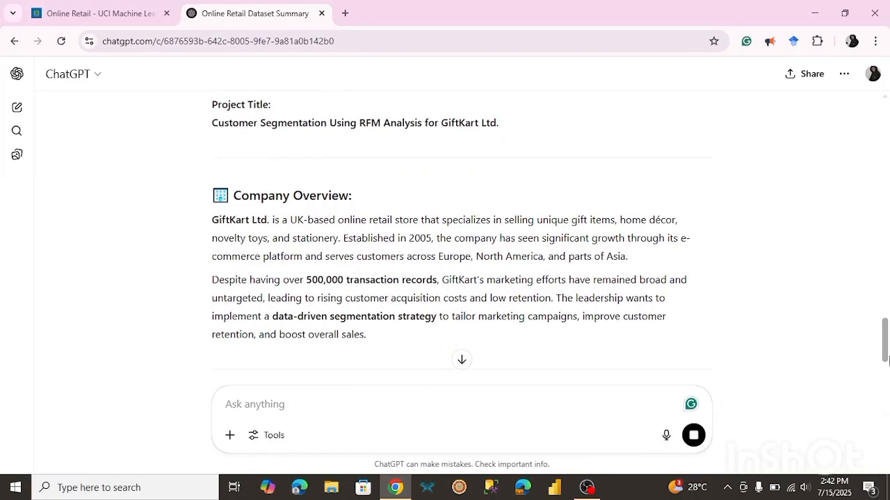
pyautogui.scroll(-2, 885, 360)
pyautogui.scroll(-1, 887, 382)
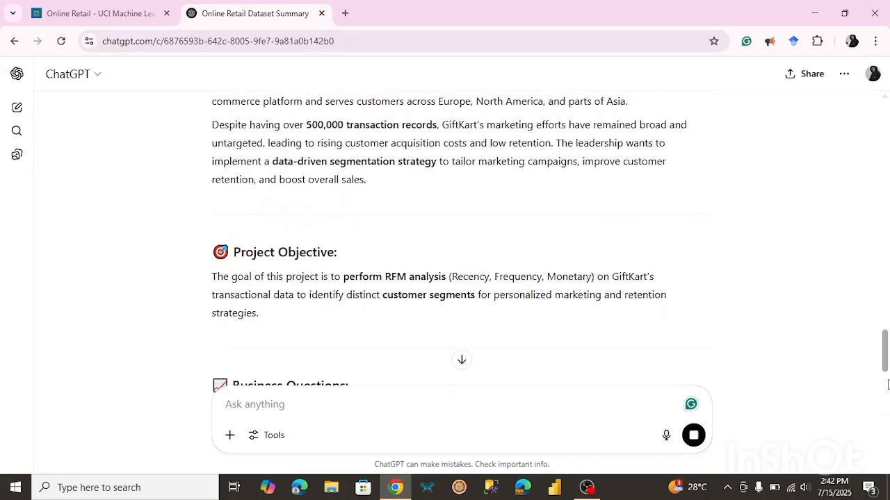
pyautogui.scroll(-1, 887, 392)
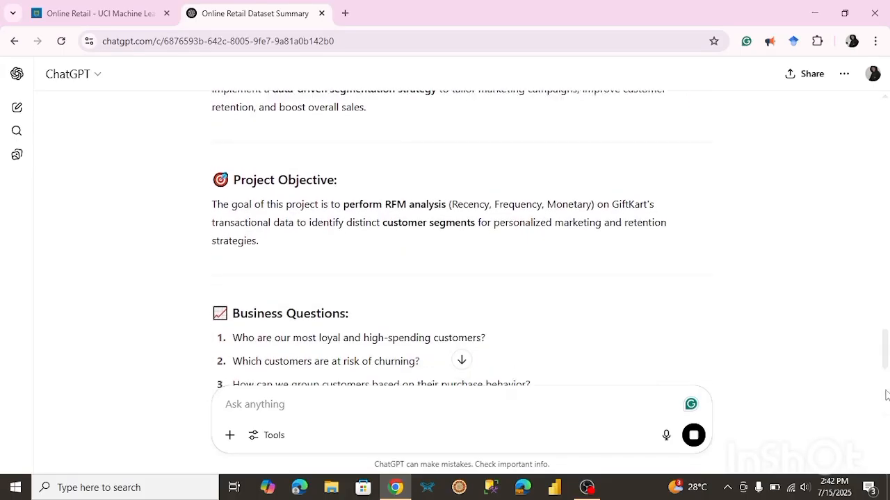
pyautogui.scroll(-4, 885, 360)
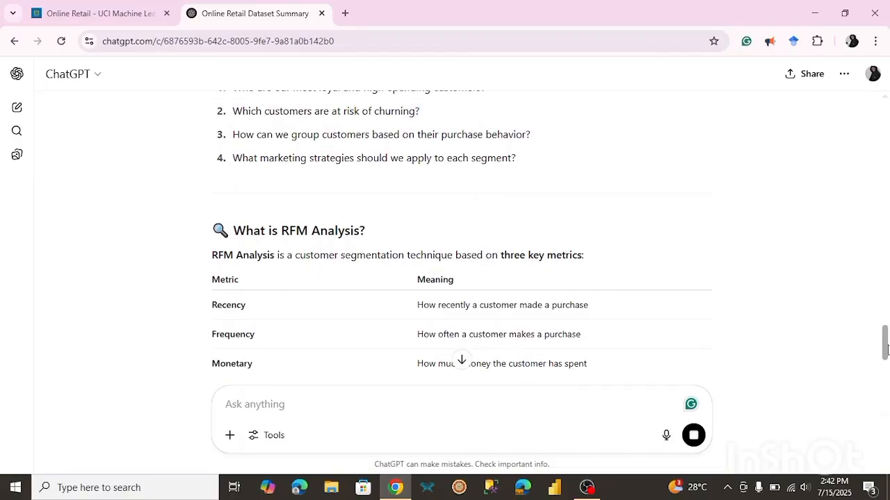
pyautogui.moveTo(885, 349); pyautogui.dragTo(888, 308)
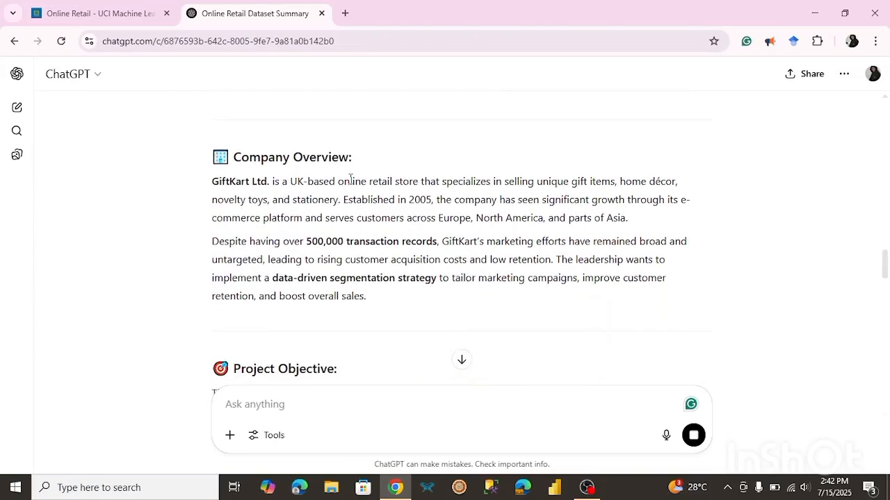
pyautogui.moveTo(270, 181); pyautogui.dragTo(213, 183)
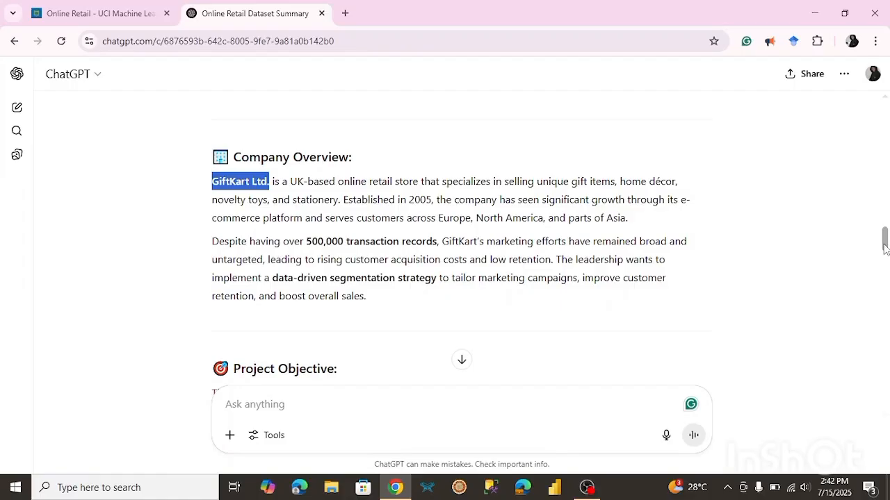
pyautogui.moveTo(885, 248); pyautogui.dragTo(886, 269)
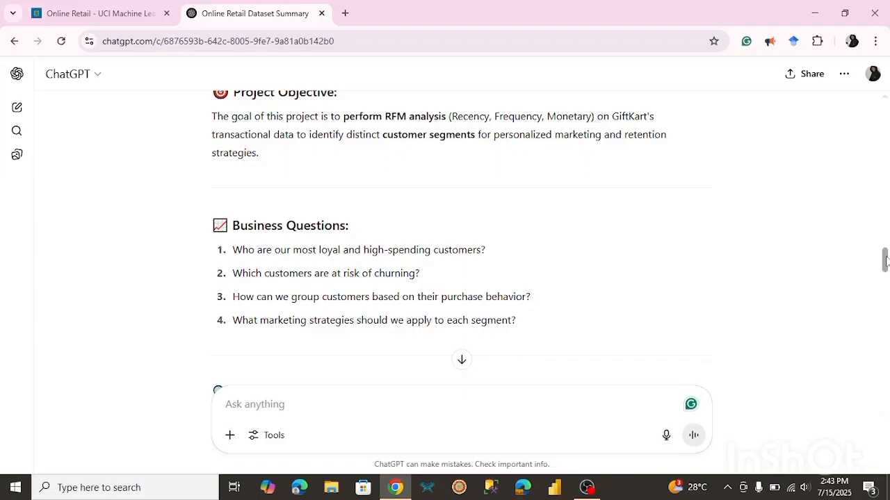
pyautogui.scroll(-1, 886, 261)
pyautogui.scroll(1, 886, 260)
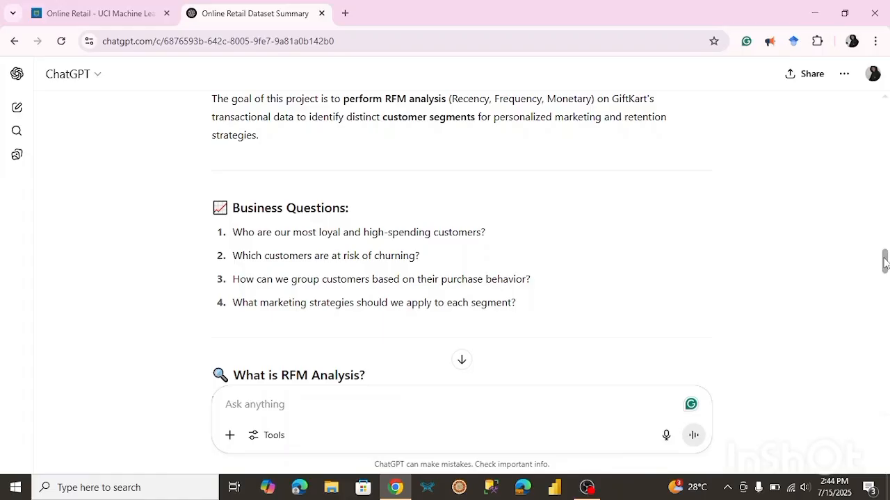
pyautogui.moveTo(884, 262); pyautogui.dragTo(886, 278)
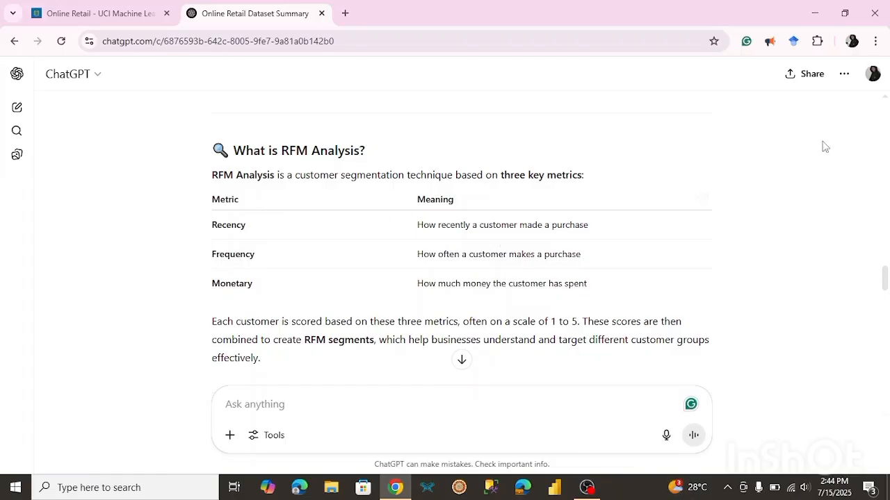
pyautogui.scroll(-10, 360, 336)
pyautogui.scroll(-2, 360, 336)
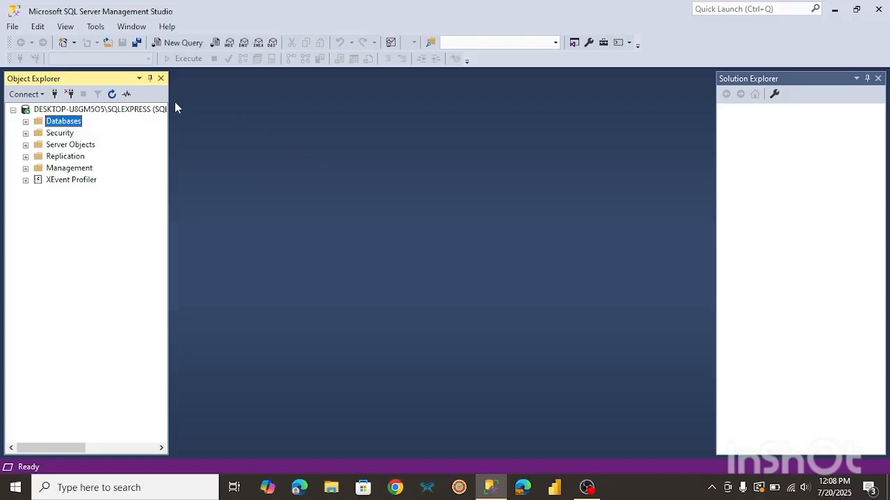
# Create a new SQL Server database named online_retail.
pyautogui.rightClick(76, 123)
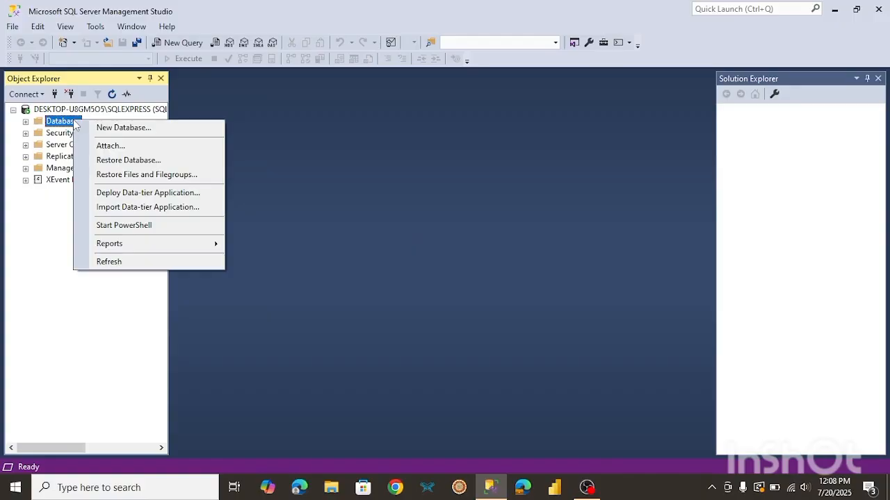
pyautogui.click(122, 129)
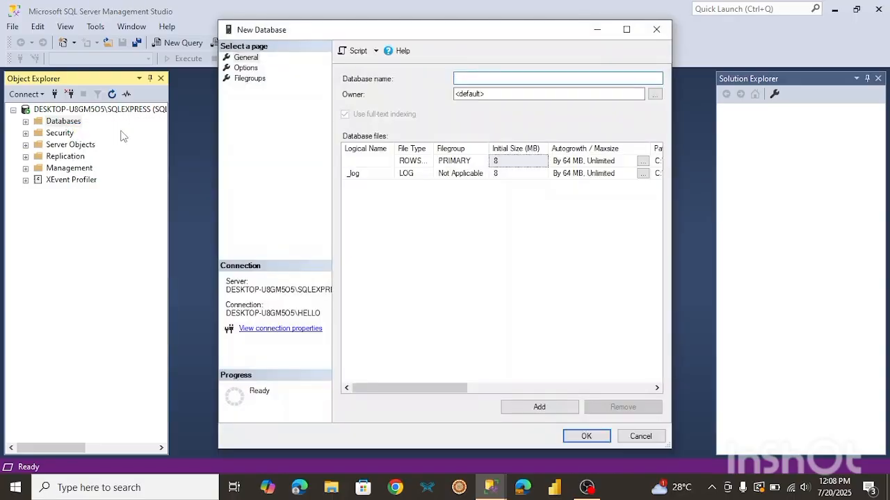
pyautogui.write('online_retail')
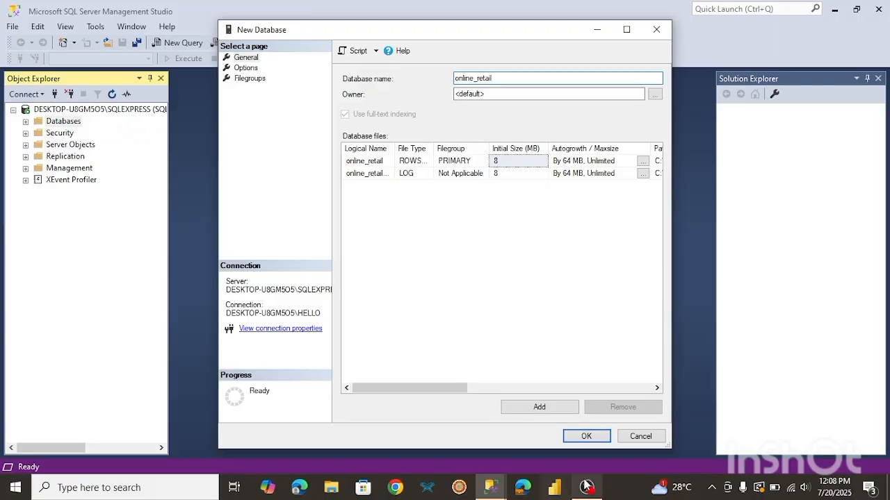
pyautogui.click(586, 437)
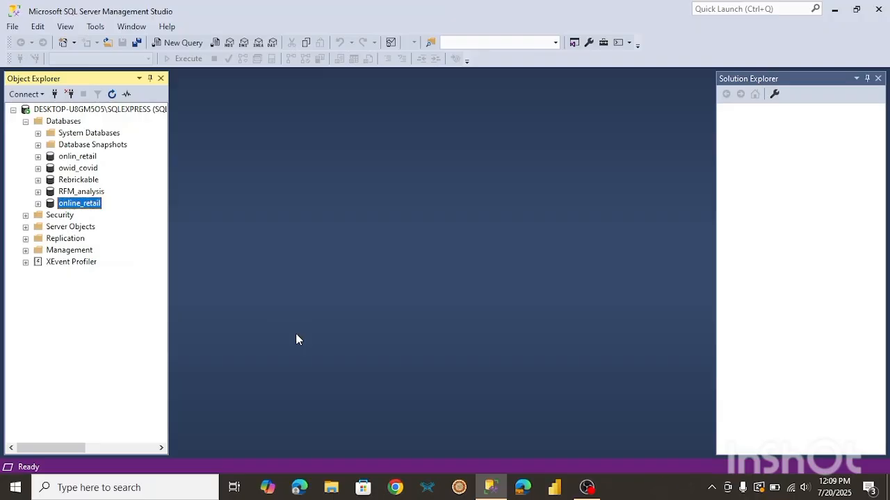
# Open the Import Flat File wizard for the online_retail database.
pyautogui.rightClick(93, 207)
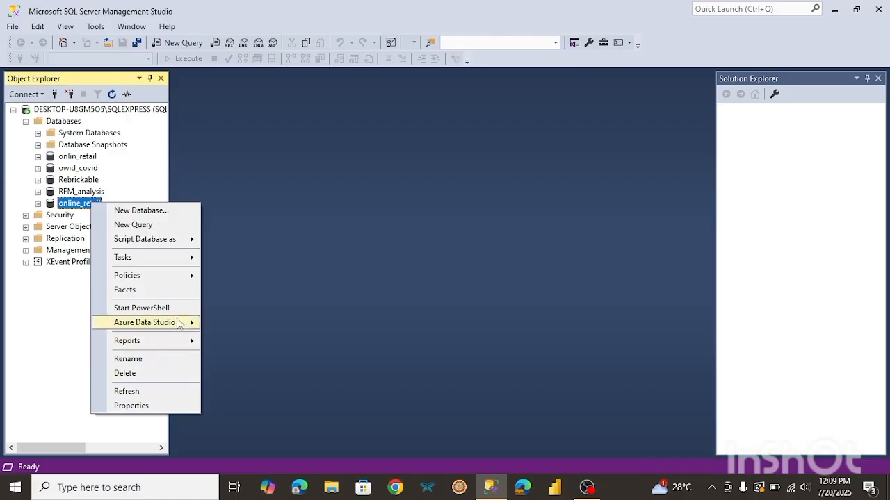
pyautogui.moveTo(161, 259)
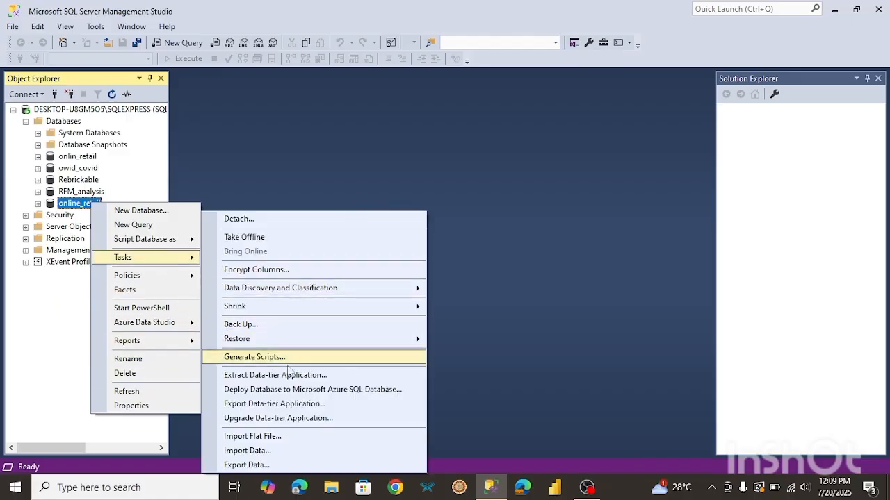
pyautogui.click(280, 438)
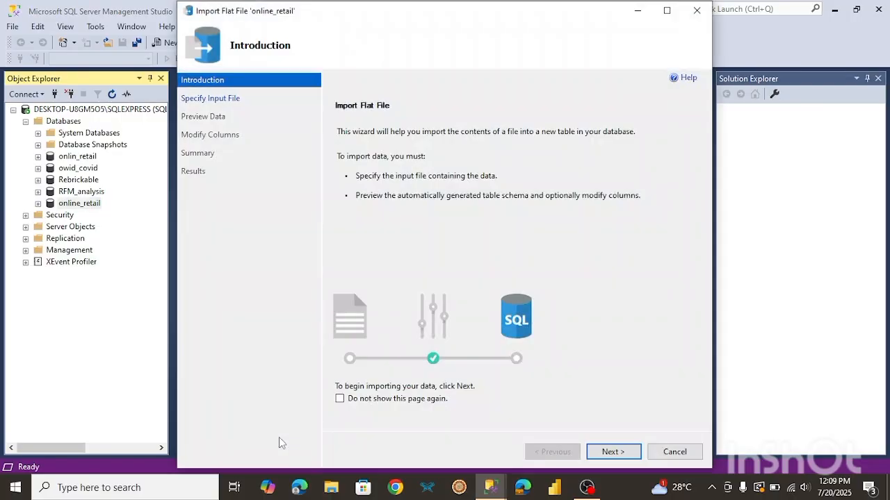
# Select Online Retail.csv from Downloads as the flat file to import into a new table named Online Retail.
pyautogui.click(615, 452)
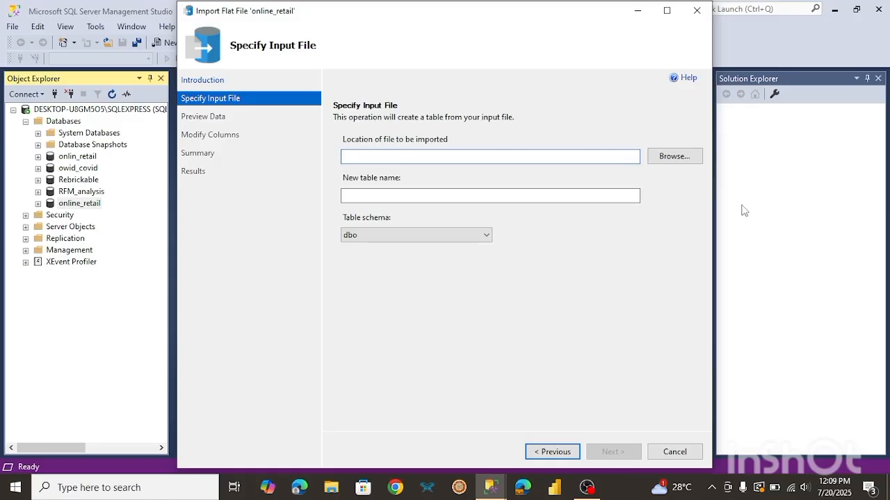
pyautogui.click(674, 157)
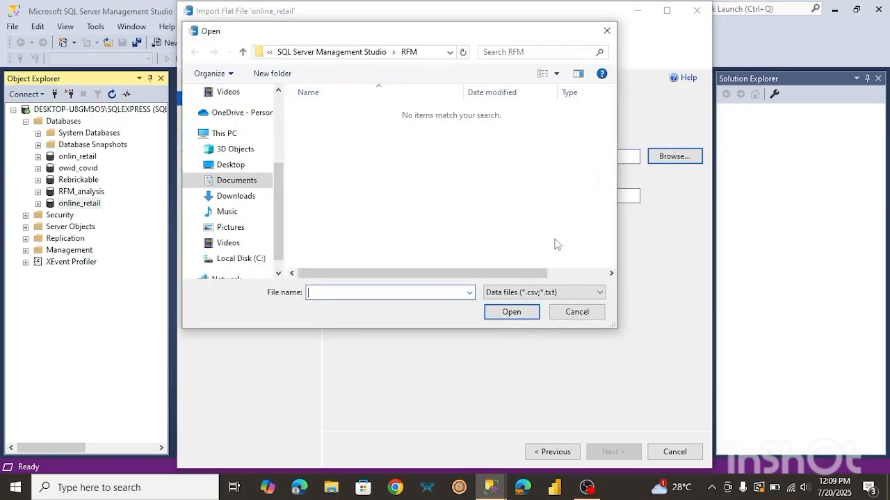
pyautogui.click(535, 293)
pyautogui.click(535, 298)
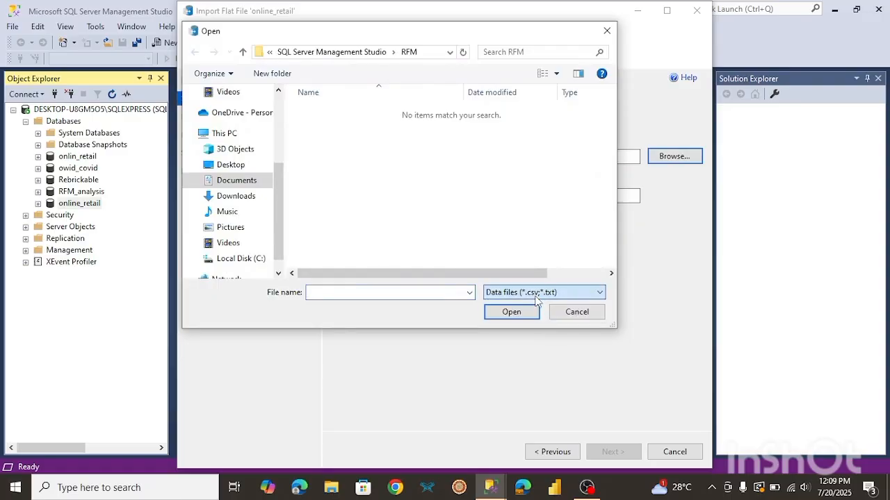
pyautogui.click(233, 198)
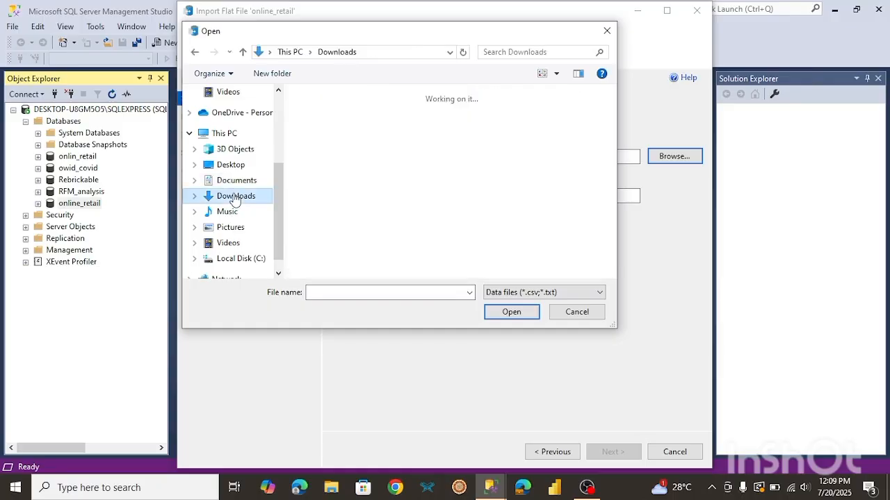
pyautogui.doubleClick(325, 143)
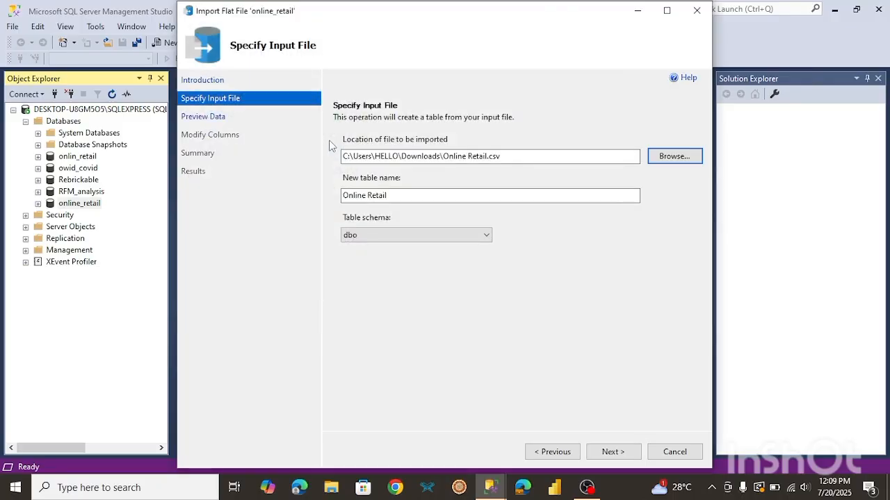
pyautogui.click(612, 452)
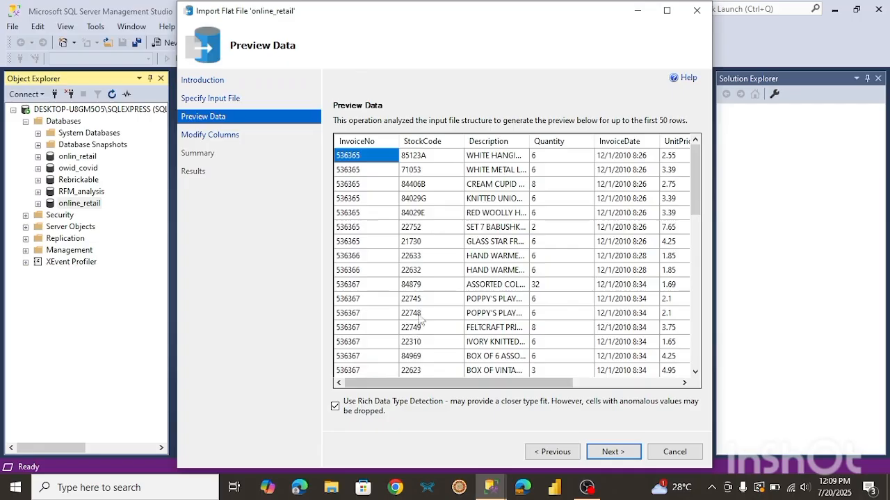
# Turn off rich data type detection, run the import with the generated column schema, and open the error details.
pyautogui.moveTo(423, 388); pyautogui.dragTo(357, 389)
pyautogui.click(335, 406)
pyautogui.click(618, 453)
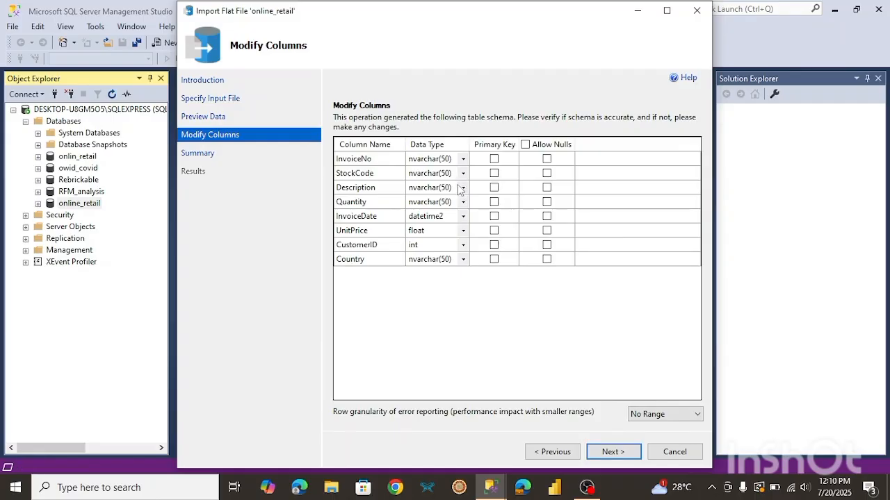
pyautogui.click(607, 454)
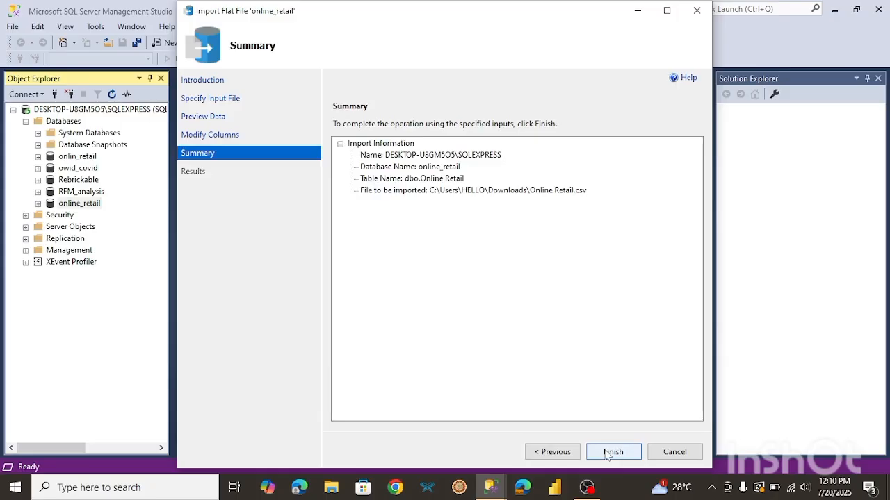
pyautogui.click(607, 453)
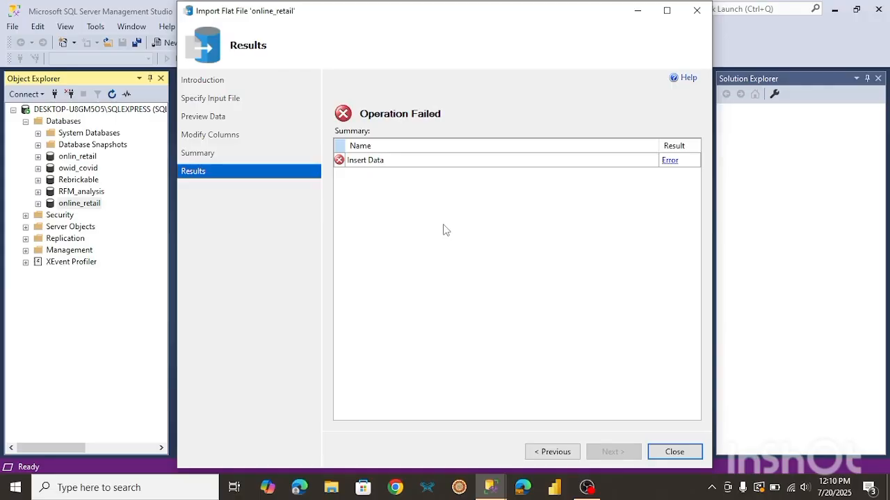
pyautogui.click(670, 162)
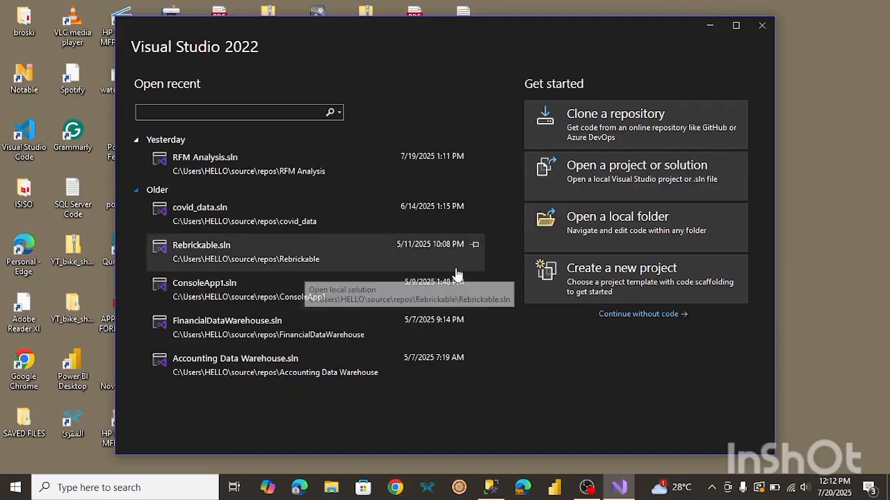
# Create a new Integration Services Project named Online Retail in Visual Studio.
pyautogui.click(585, 278)
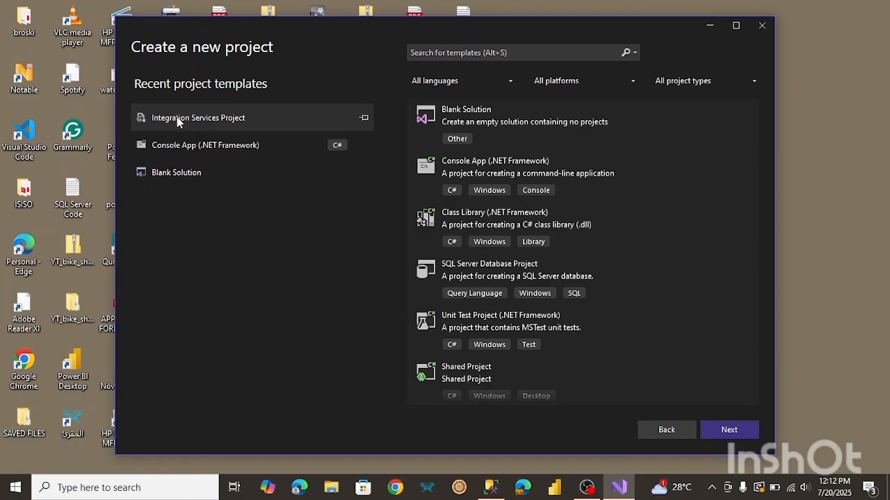
pyautogui.click(261, 115)
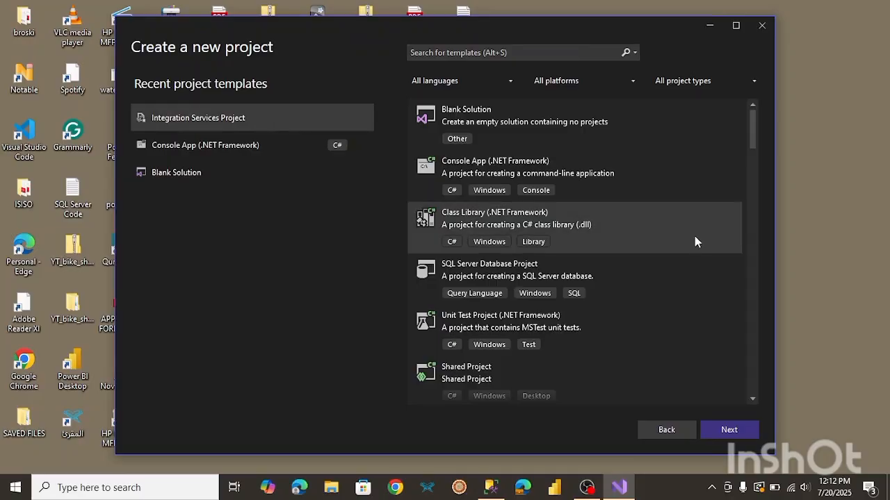
pyautogui.click(729, 430)
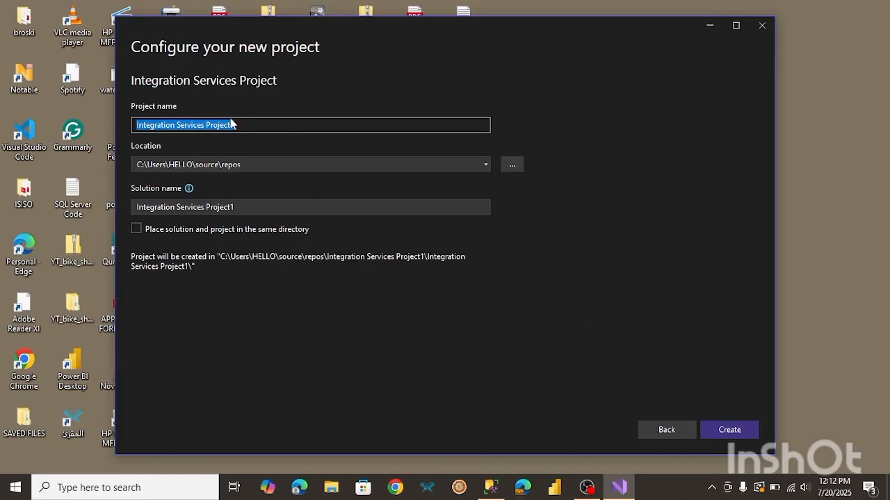
pyautogui.write('O')
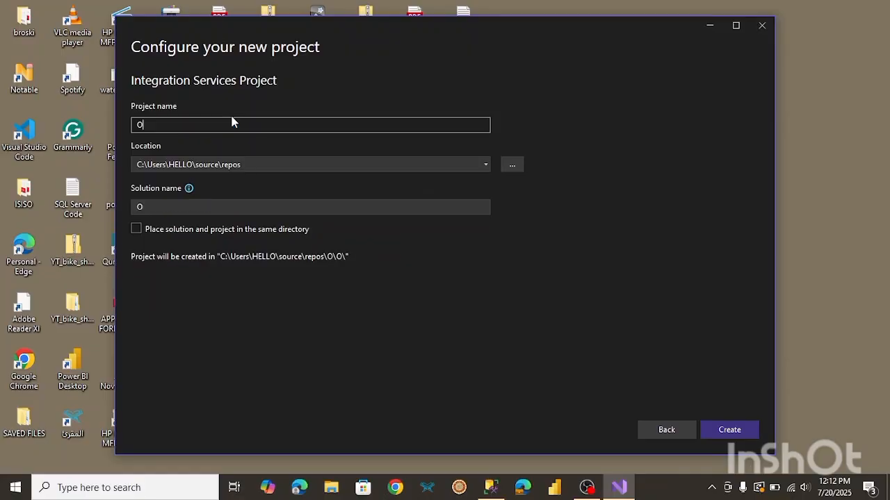
pyautogui.write('nline ')
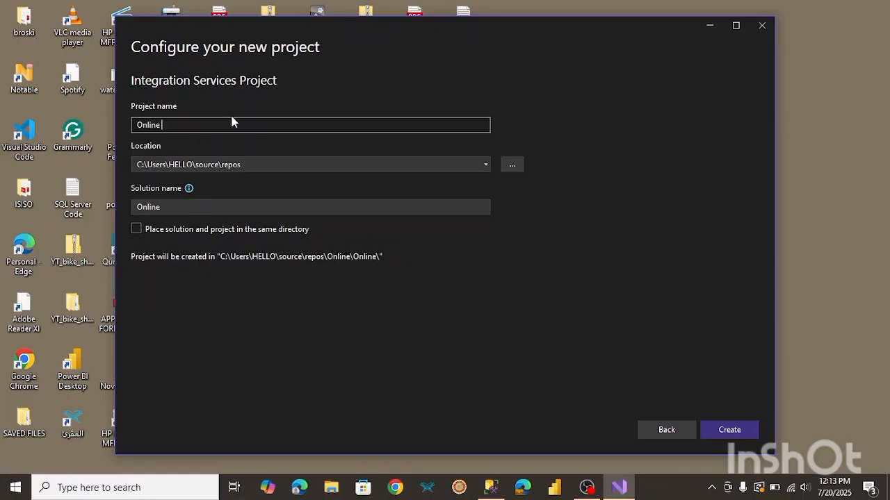
pyautogui.write('Reta')
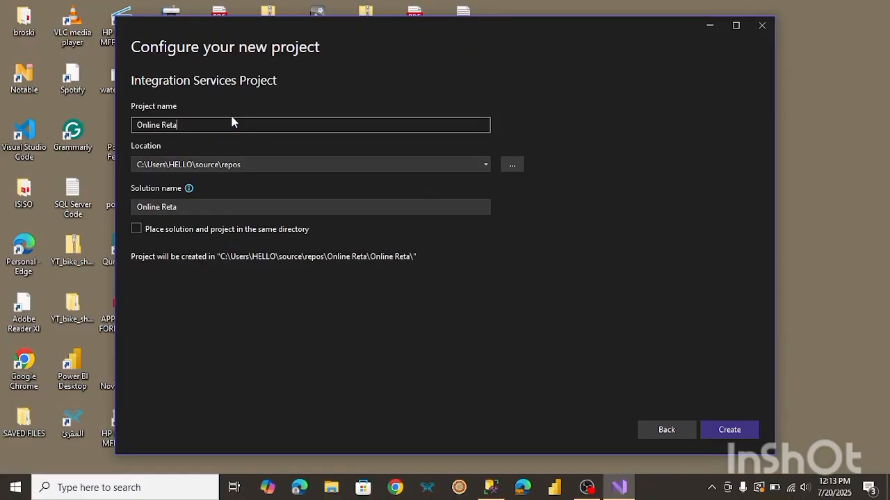
pyautogui.write('il')
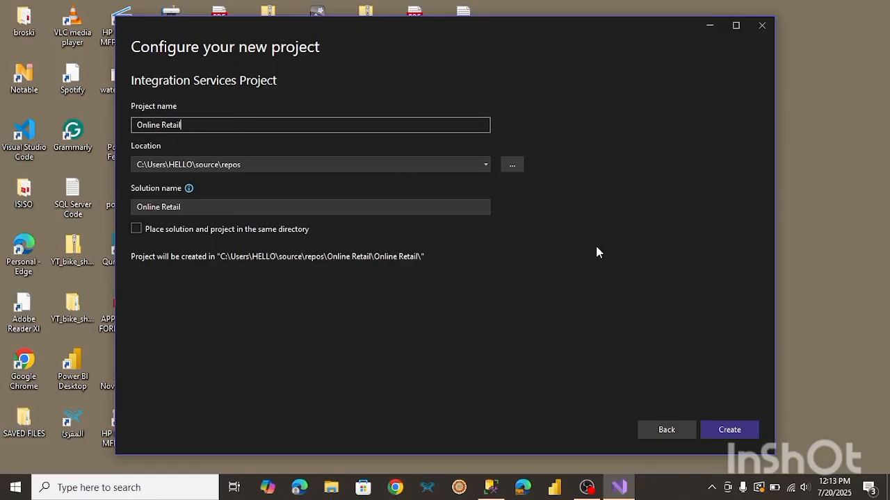
pyautogui.click(739, 432)
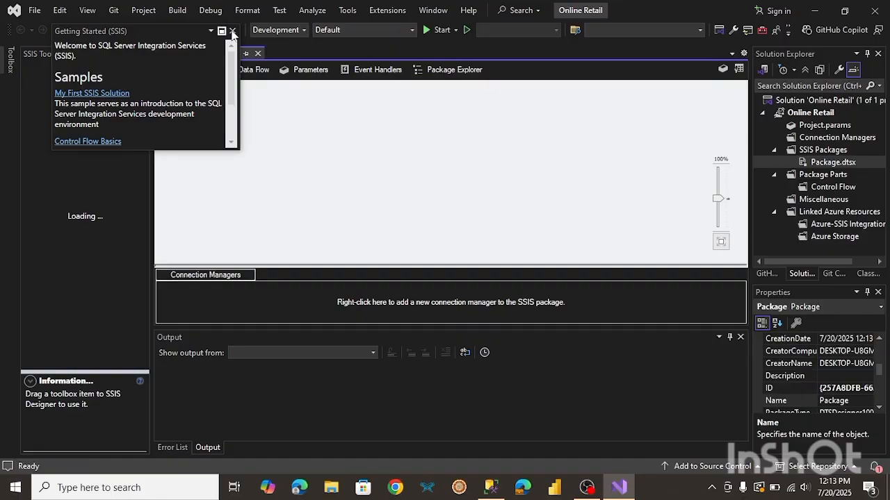
# Close the Getting Started pane and add a Data Flow Task to the package's control flow.
pyautogui.click(233, 32)
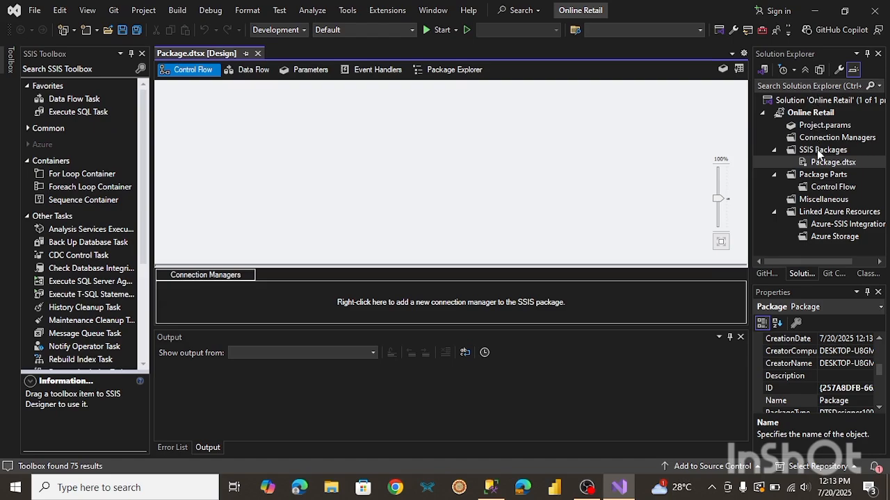
pyautogui.click(71, 99)
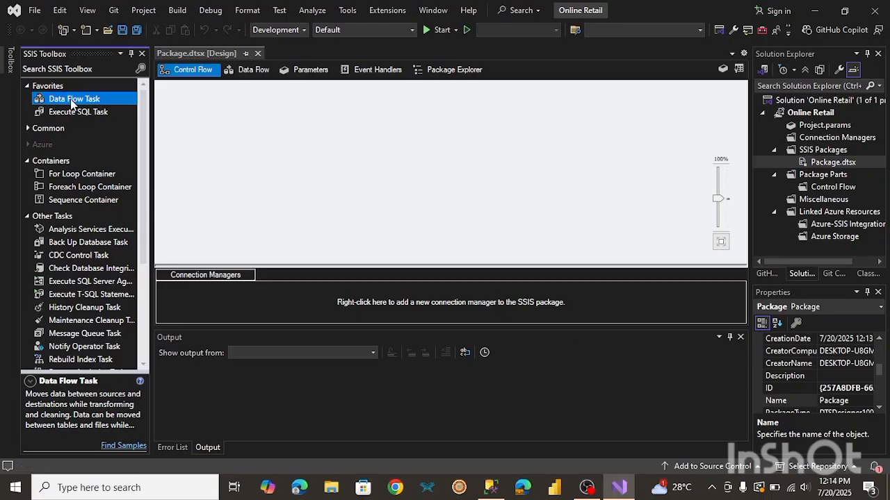
pyautogui.doubleClick(70, 99)
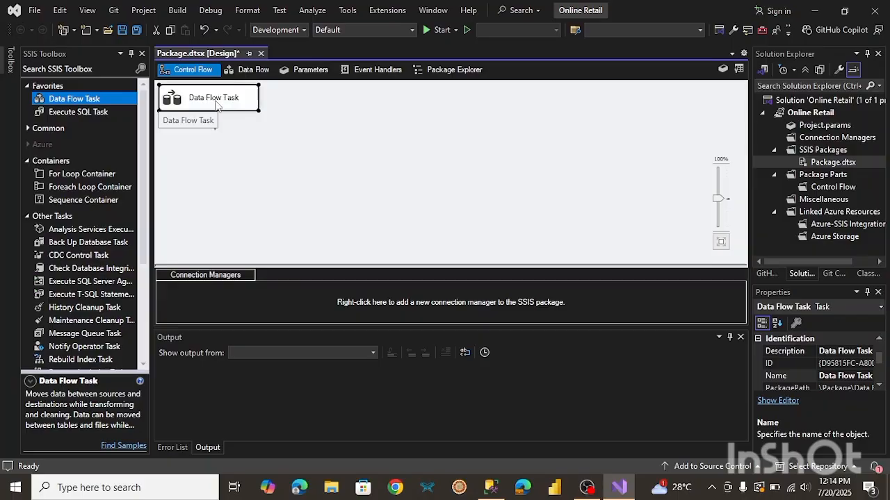
pyautogui.moveTo(225, 104); pyautogui.dragTo(313, 112)
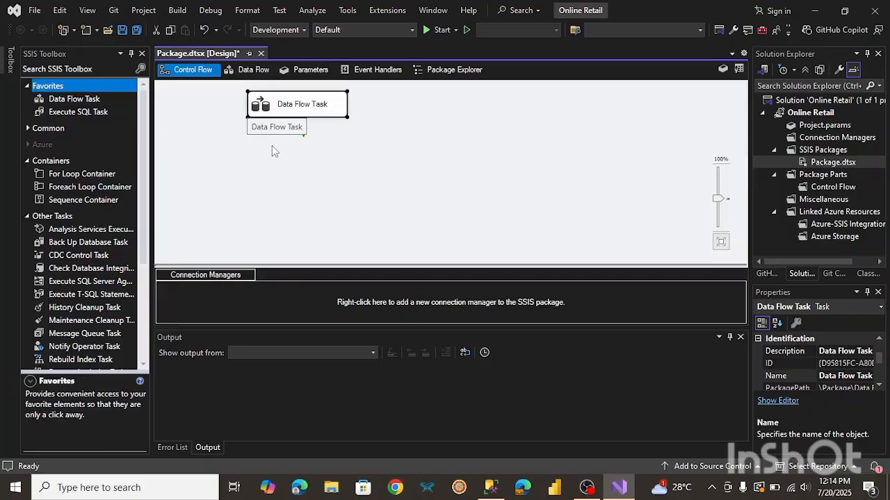
# Open the Data Flow Task and add a Flat File Source to its data flow.
pyautogui.doubleClick(305, 108)
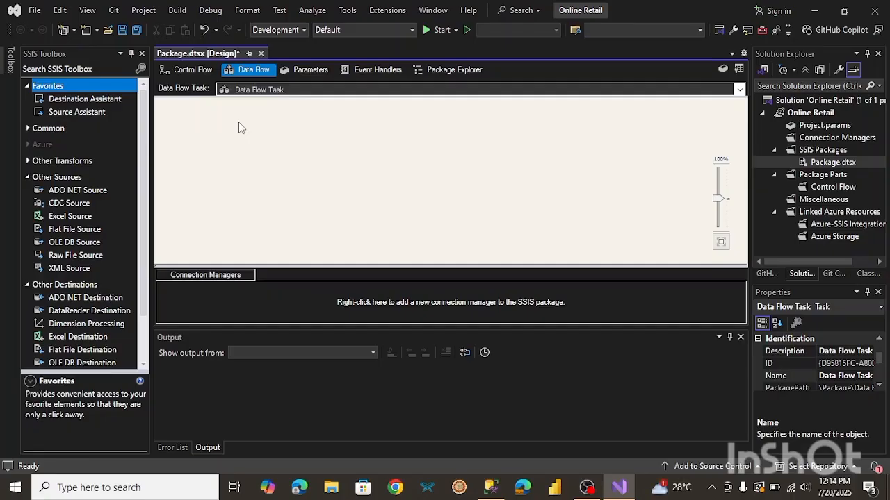
pyautogui.click(89, 231)
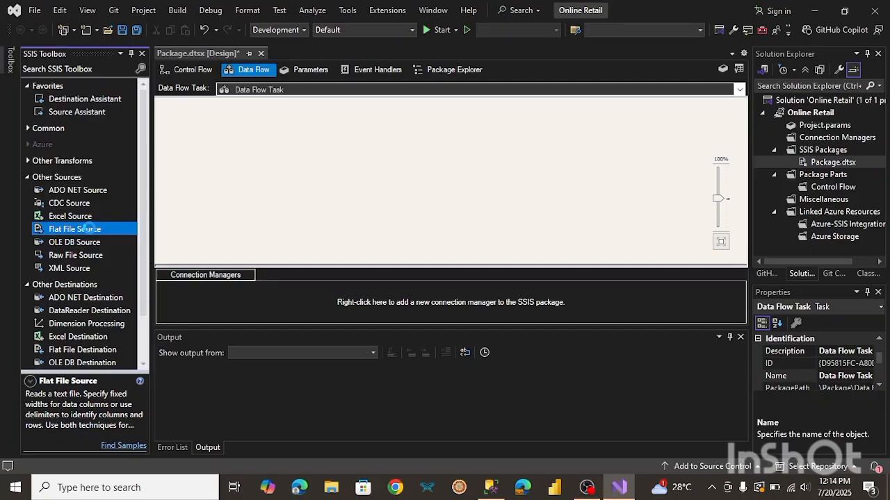
pyautogui.doubleClick(88, 229)
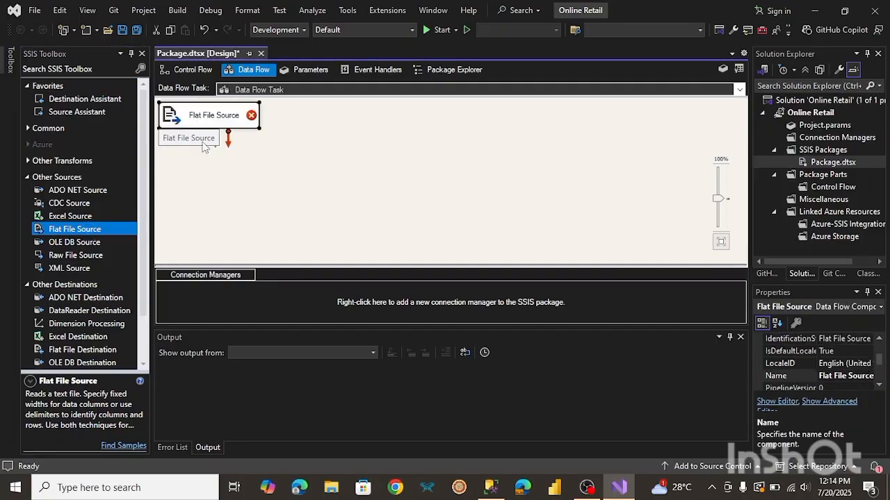
pyautogui.moveTo(221, 117); pyautogui.dragTo(336, 122)
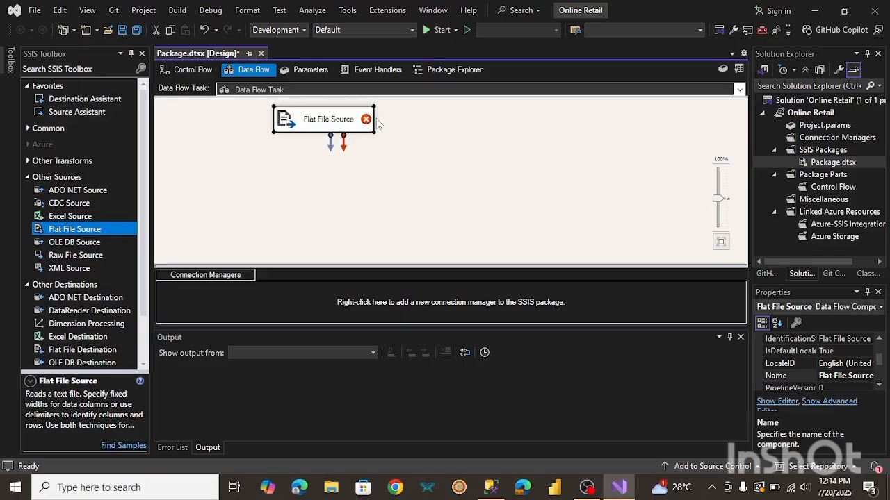
pyautogui.moveTo(369, 125)
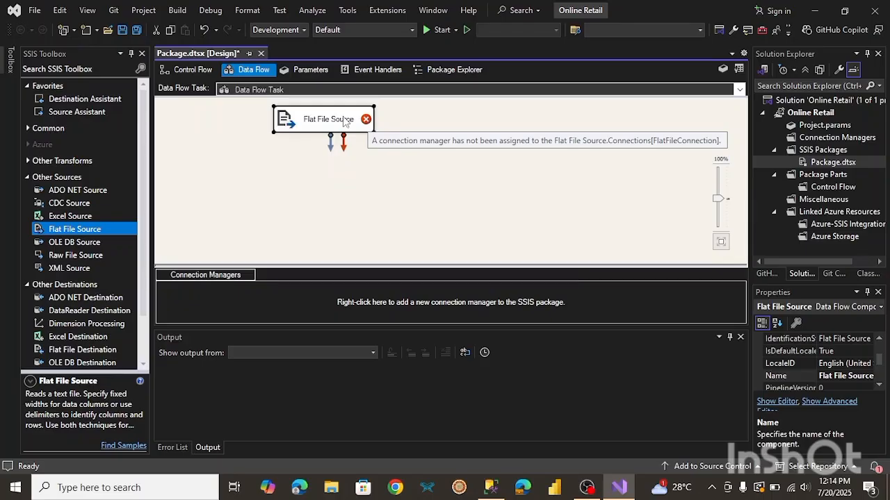
# Create a new flat file connection manager for the source named RFM Analysis.
pyautogui.doubleClick(344, 122)
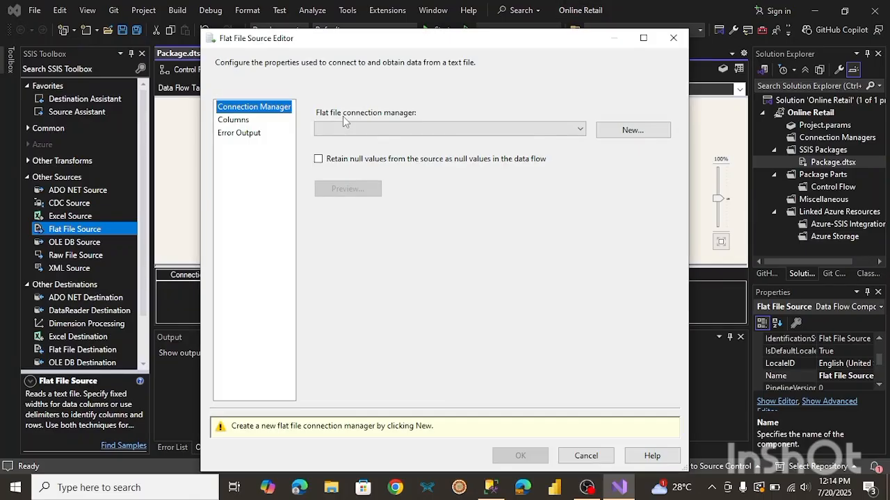
pyautogui.click(459, 128)
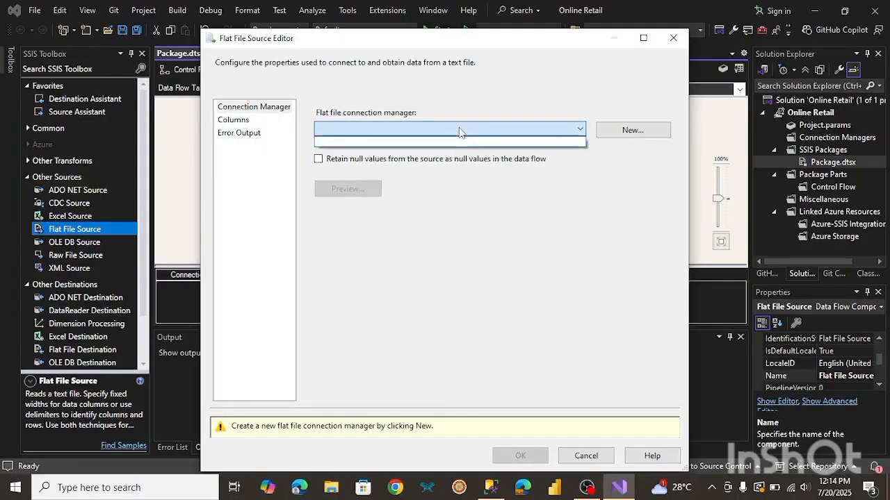
pyautogui.click(614, 130)
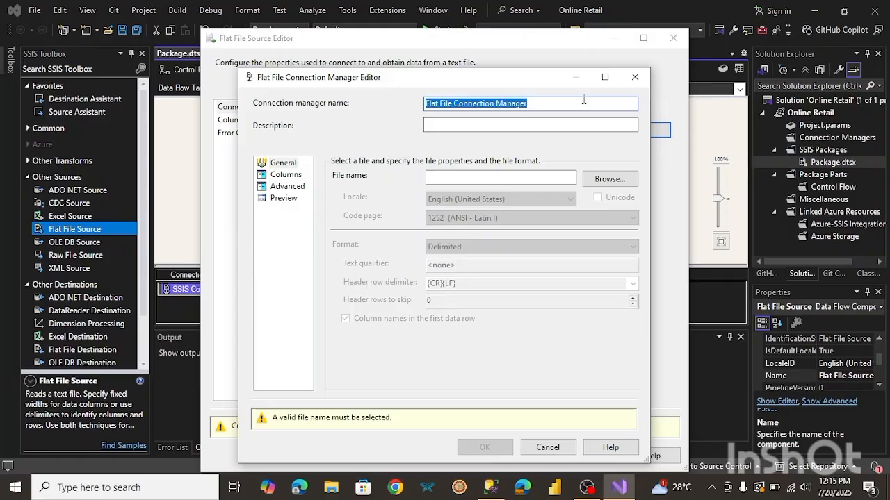
pyautogui.write('RFM Analysis')
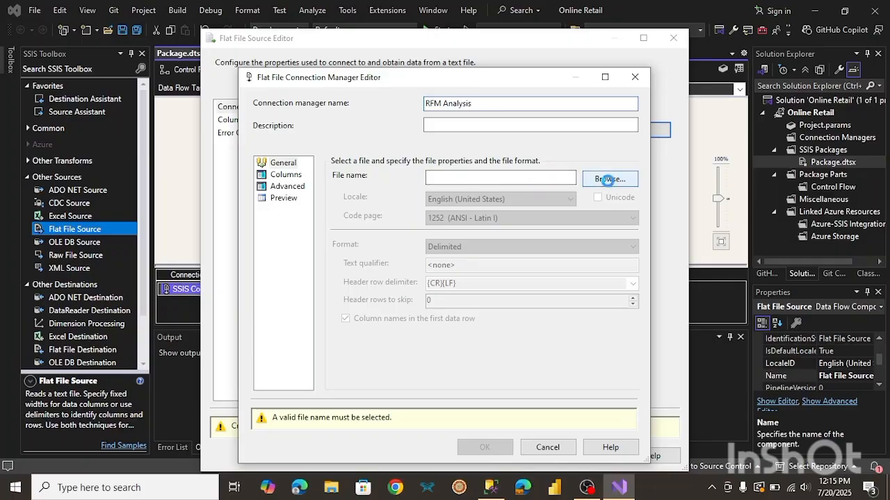
# Browse to the Downloads folder, filter for CSV files, and choose the Online Retail file for the connection.
pyautogui.click(609, 181)
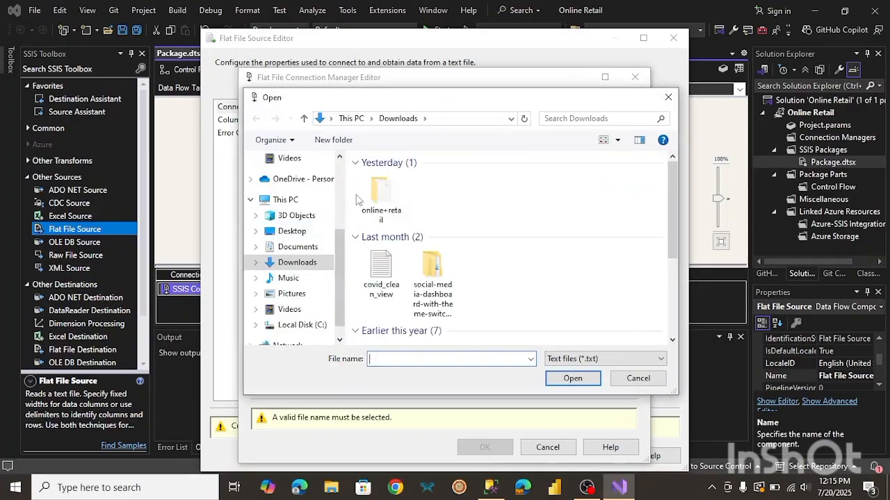
pyautogui.doubleClick(379, 198)
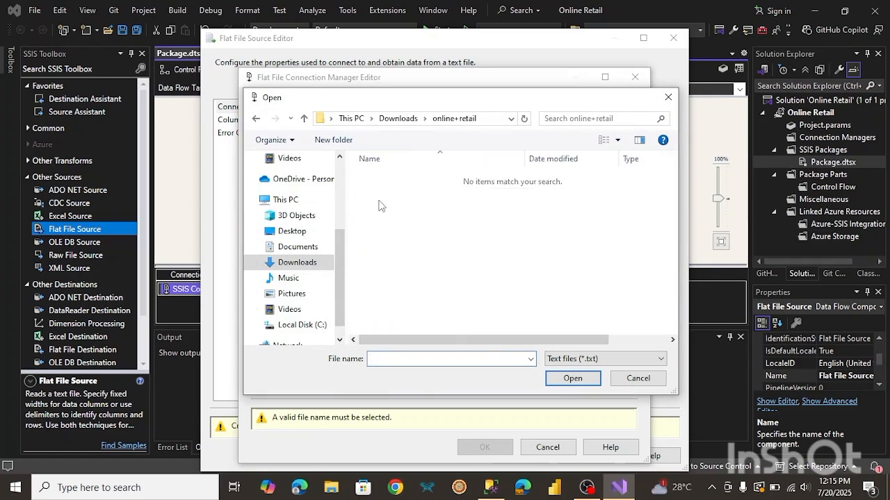
pyautogui.click(587, 360)
pyautogui.click(573, 382)
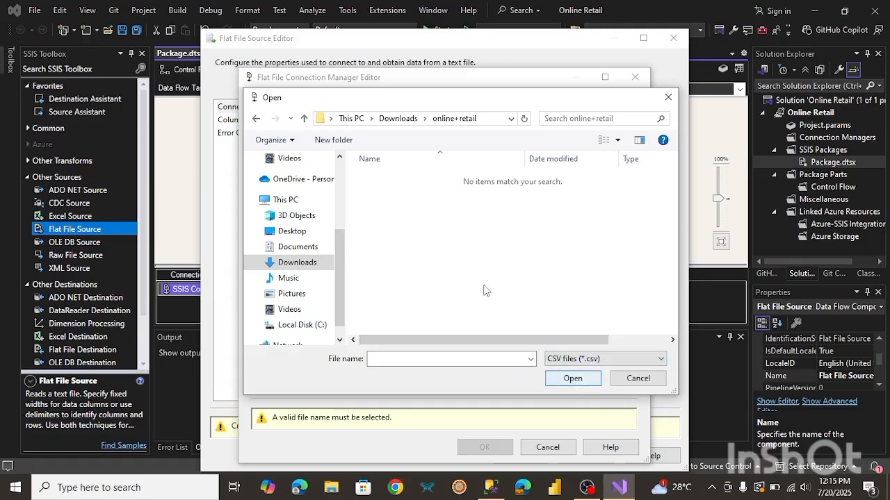
pyautogui.click(398, 120)
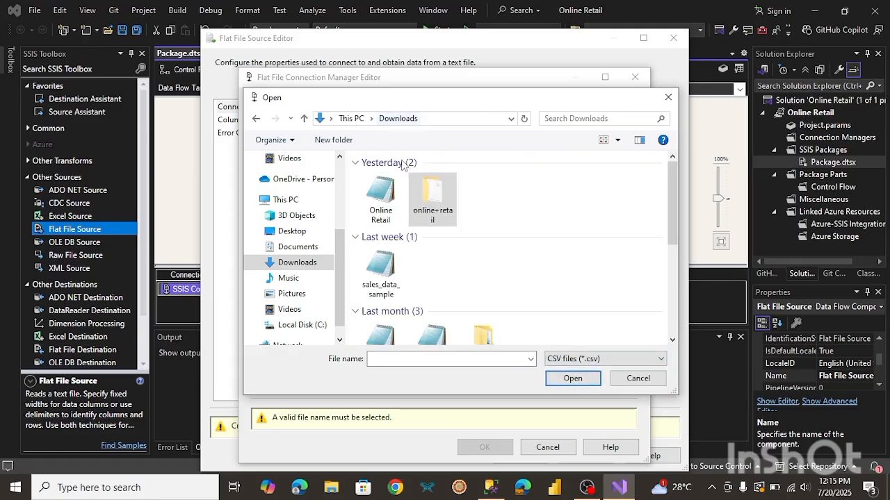
pyautogui.doubleClick(380, 203)
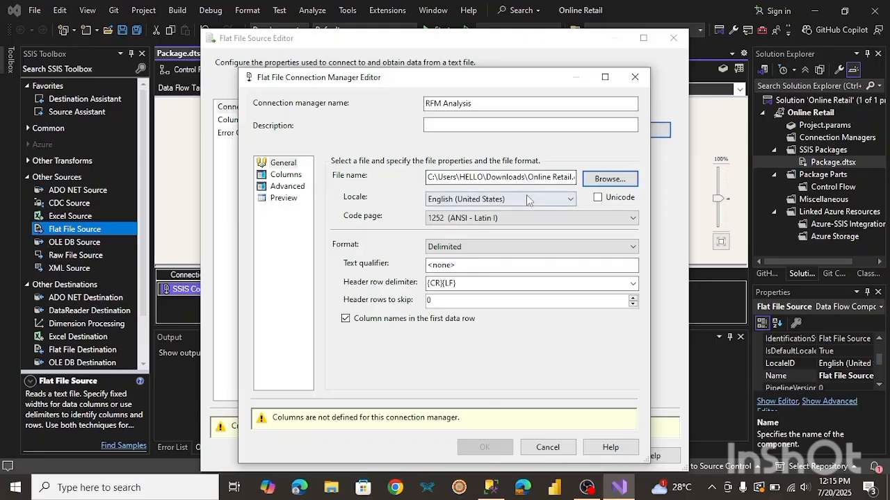
# Preview the comma-delimited columns, then have the editor suggest column types from 200 sampled rows.
pyautogui.click(285, 175)
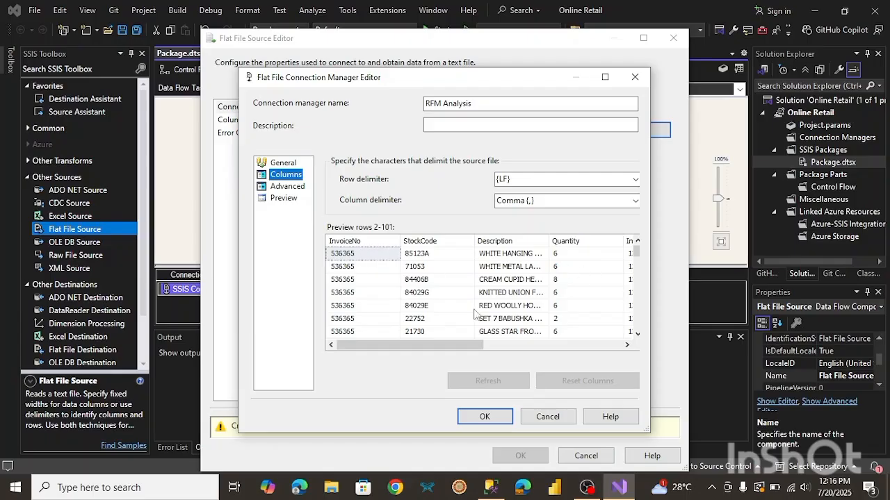
pyautogui.moveTo(431, 344); pyautogui.dragTo(404, 341)
pyautogui.click(288, 187)
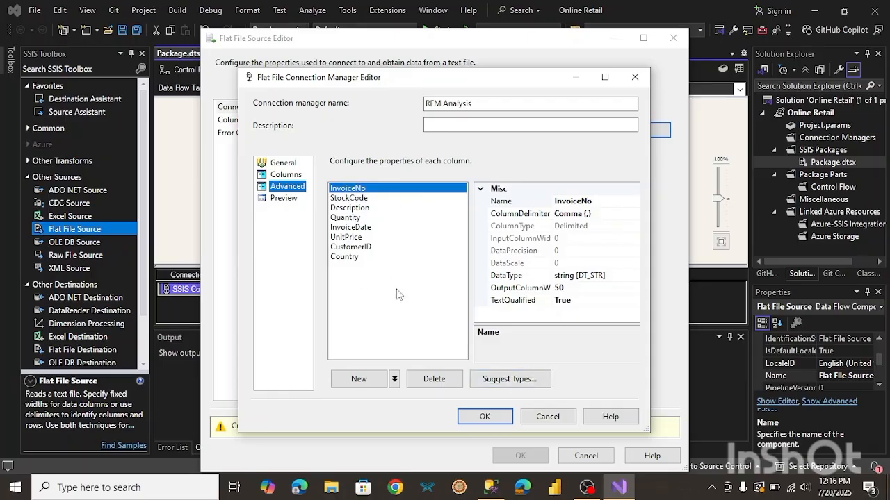
pyautogui.click(506, 382)
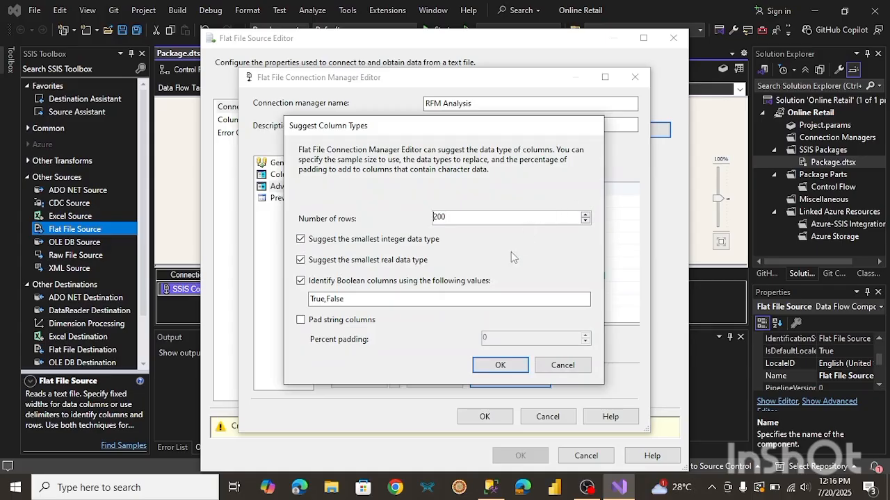
pyautogui.click(501, 365)
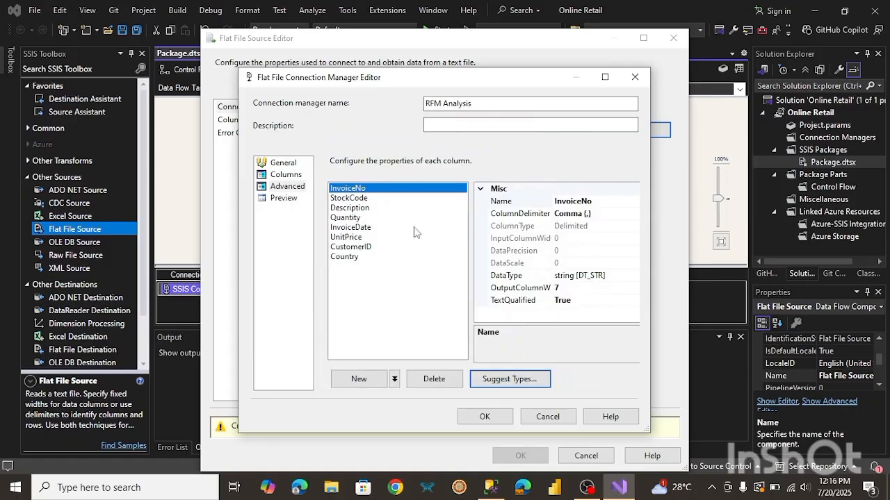
# Review the suggested column data types and change UnitPrice's data type to float [DT_R4].
pyautogui.click(354, 198)
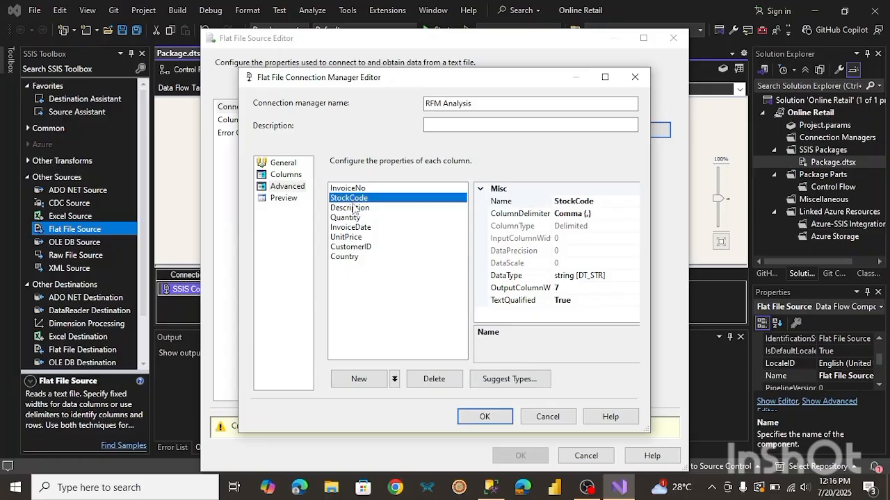
pyautogui.click(355, 208)
pyautogui.click(356, 219)
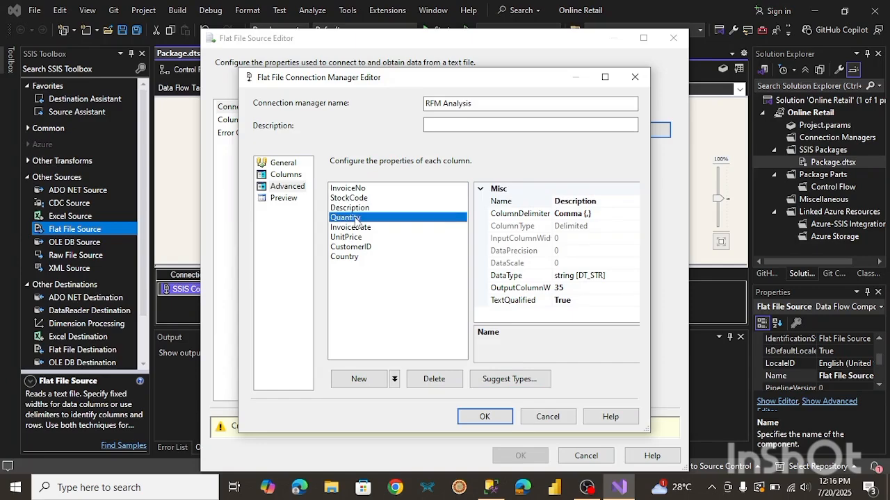
pyautogui.click(356, 228)
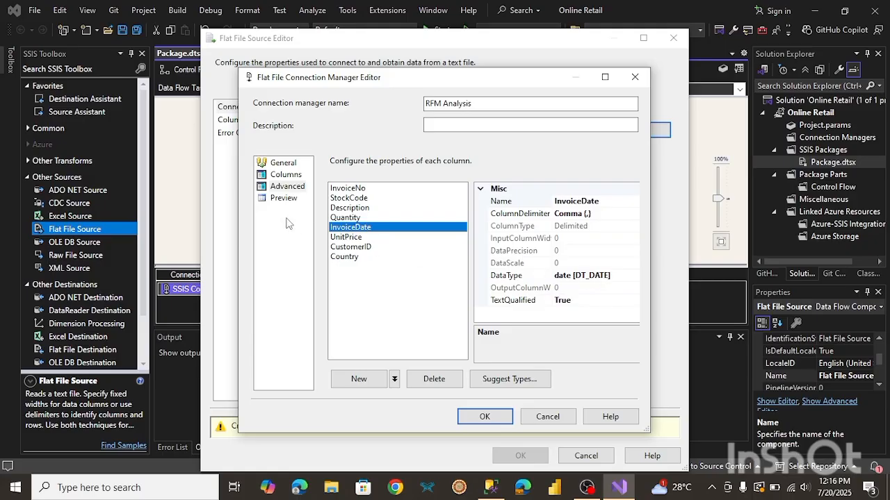
pyautogui.click(345, 237)
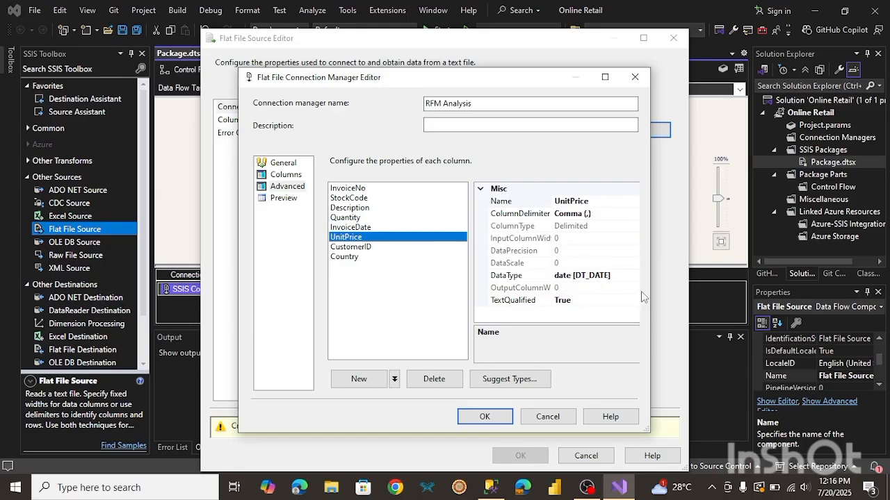
pyautogui.click(590, 275)
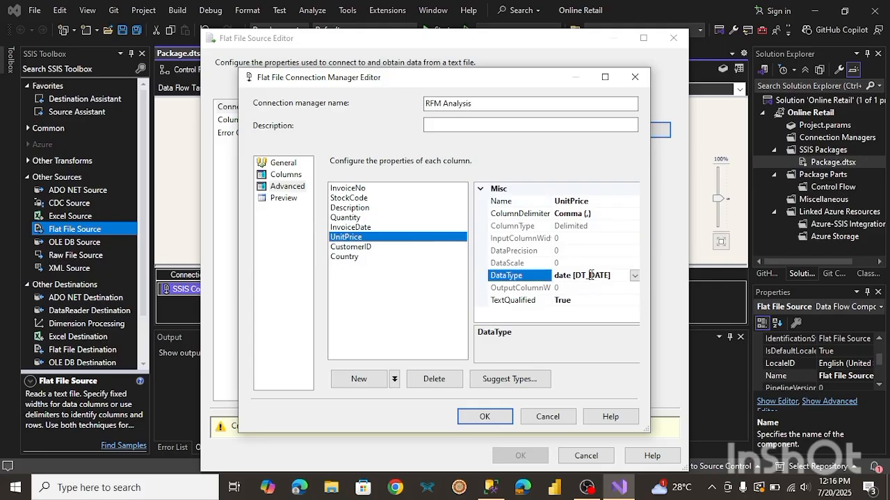
pyautogui.click(634, 276)
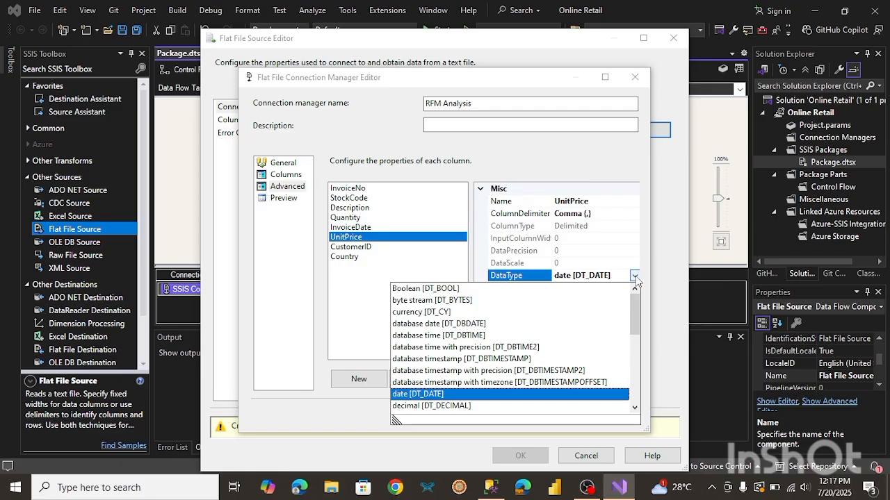
pyautogui.click(635, 278)
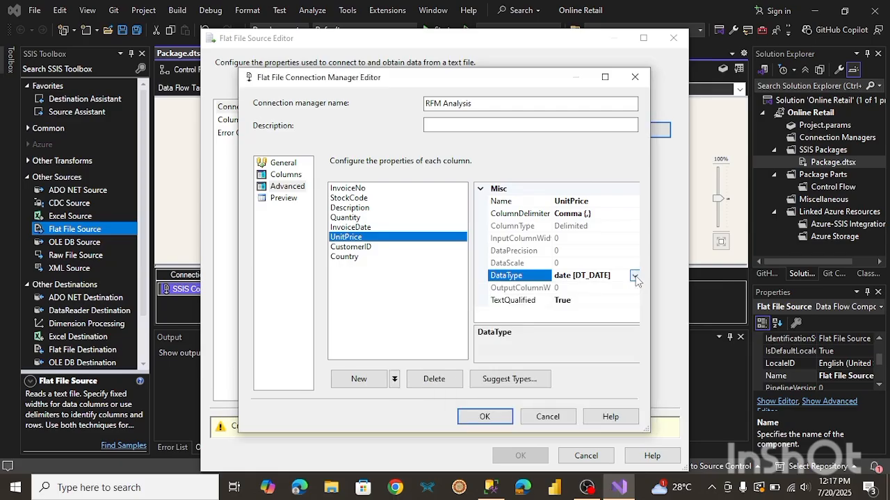
pyautogui.click(635, 278)
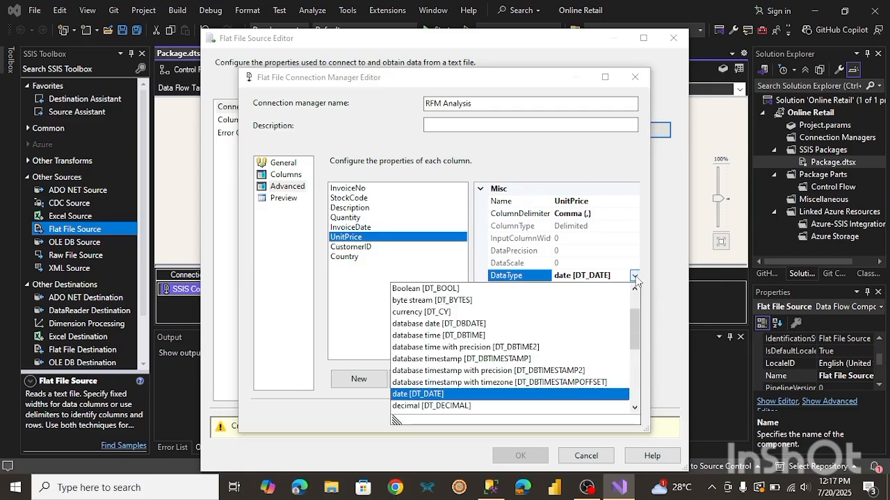
pyautogui.press('Down')
pyautogui.press('Down')
pyautogui.press('Down')
pyautogui.press('Down')
pyautogui.press('Down')
pyautogui.press('Down')
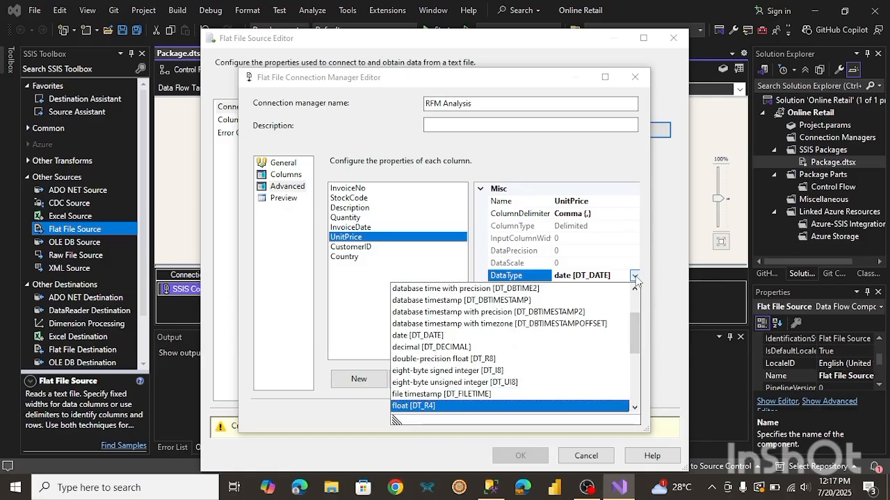
pyautogui.press('Return')
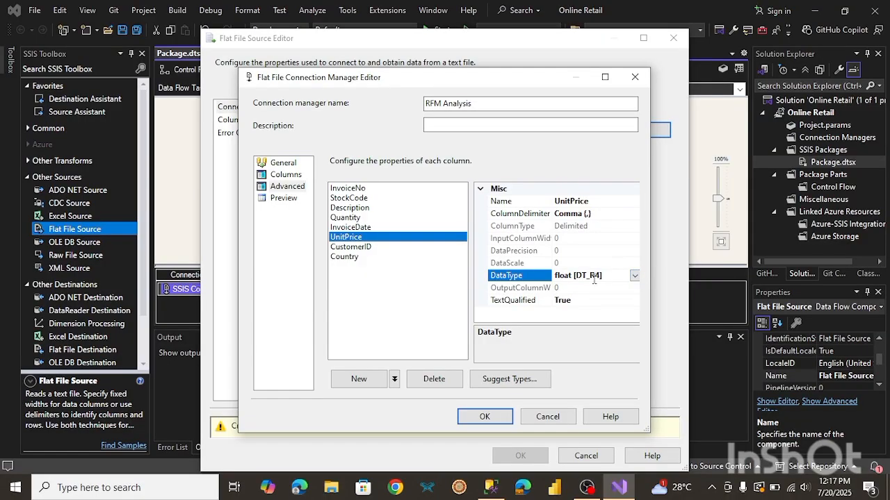
# Check the remaining columns' data types and confirm the RFM Analysis flat file connection manager.
pyautogui.click(368, 248)
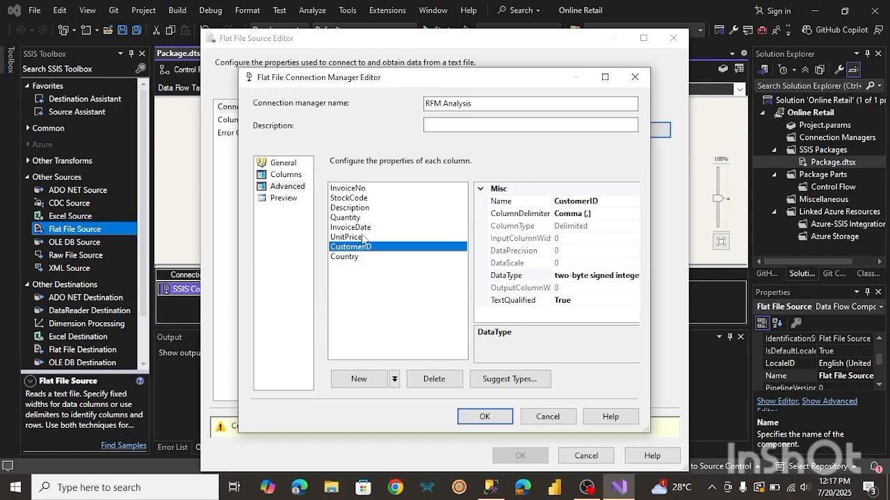
pyautogui.click(361, 238)
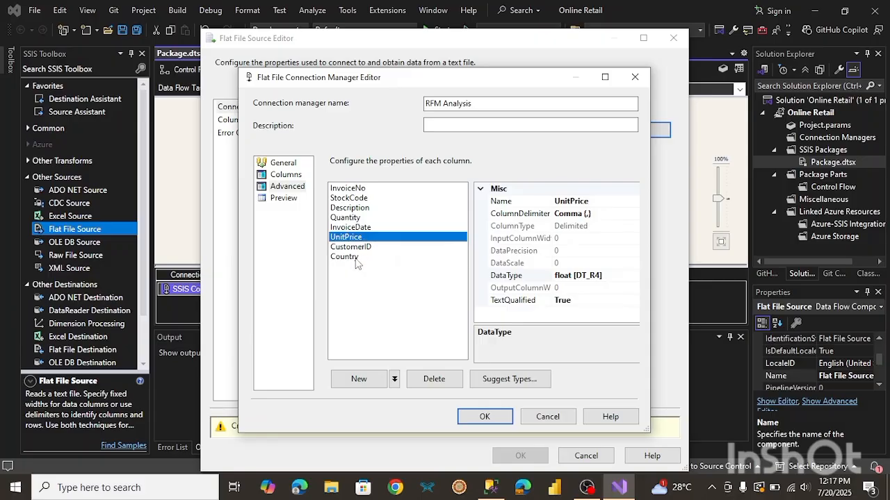
pyautogui.click(356, 259)
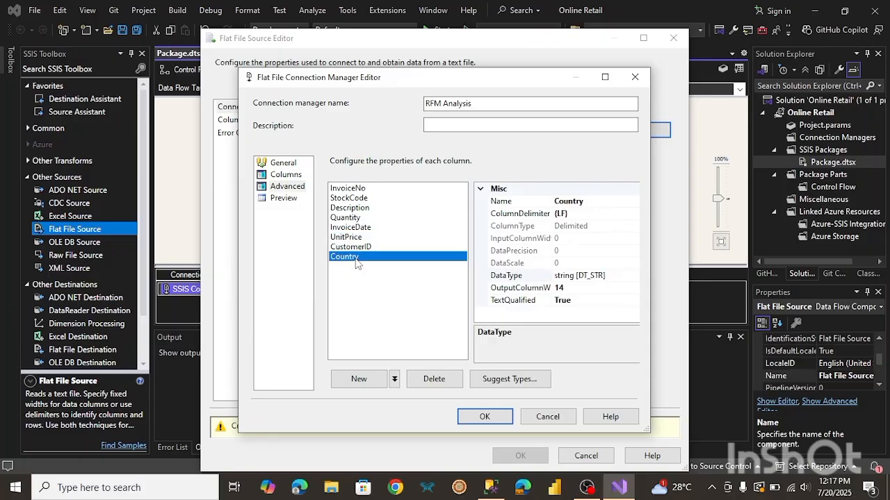
pyautogui.click(358, 189)
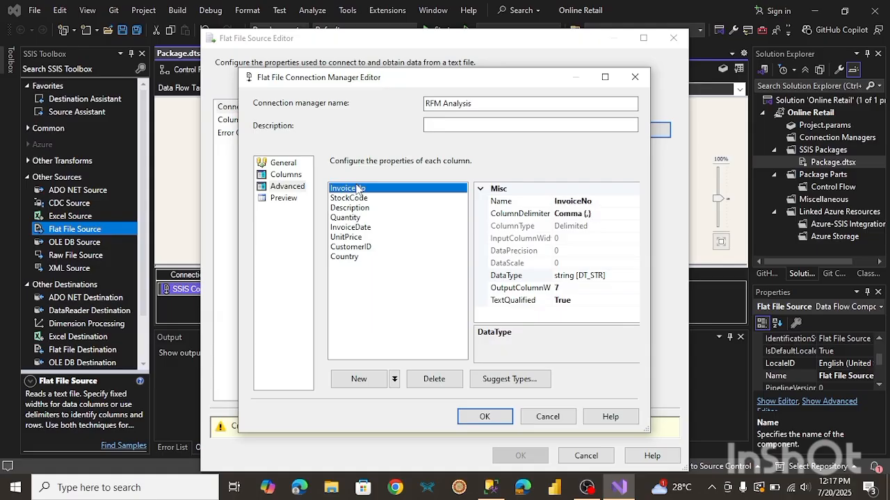
pyautogui.click(591, 276)
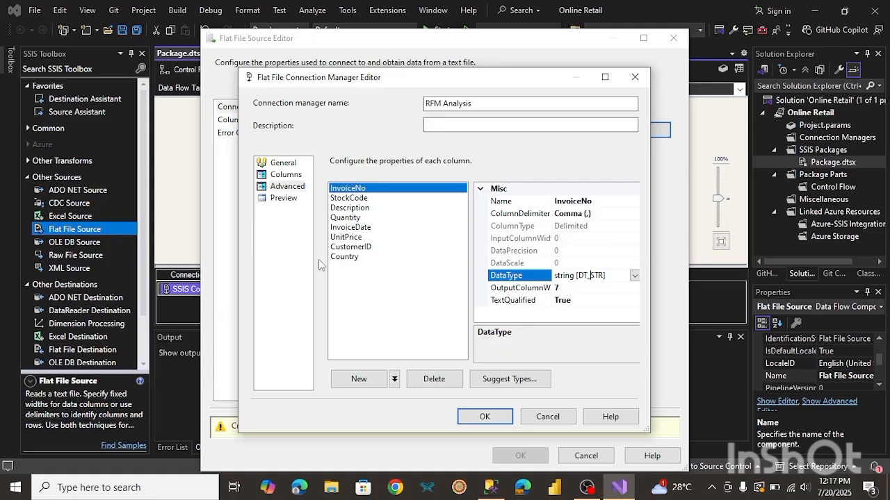
pyautogui.click(385, 297)
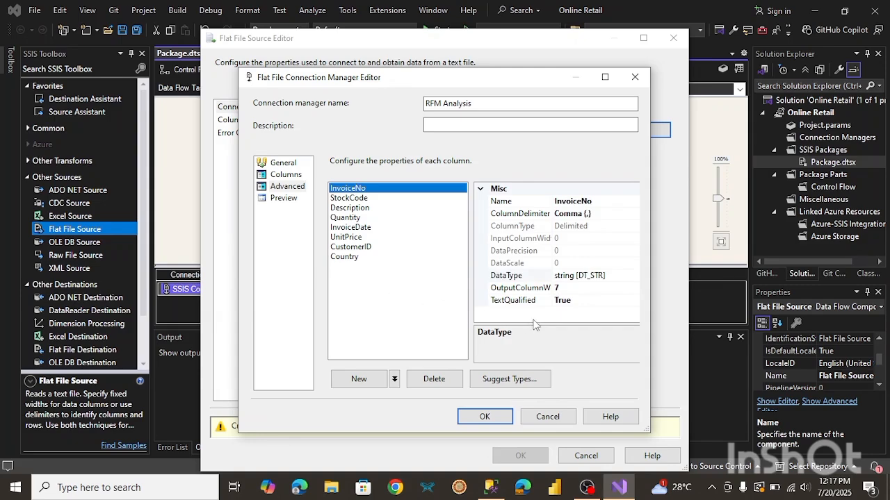
pyautogui.click(486, 417)
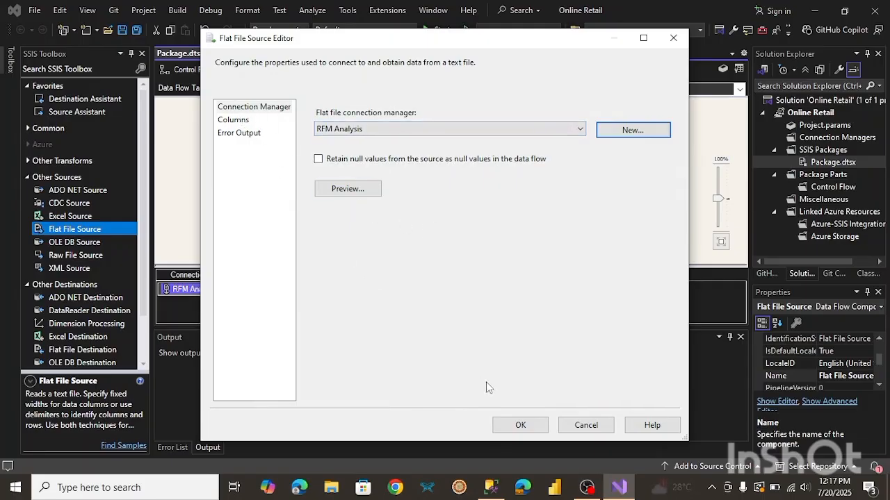
# Set error and truncation handling for all source columns to Ignore failure and close the Flat File Source editor.
pyautogui.click(234, 120)
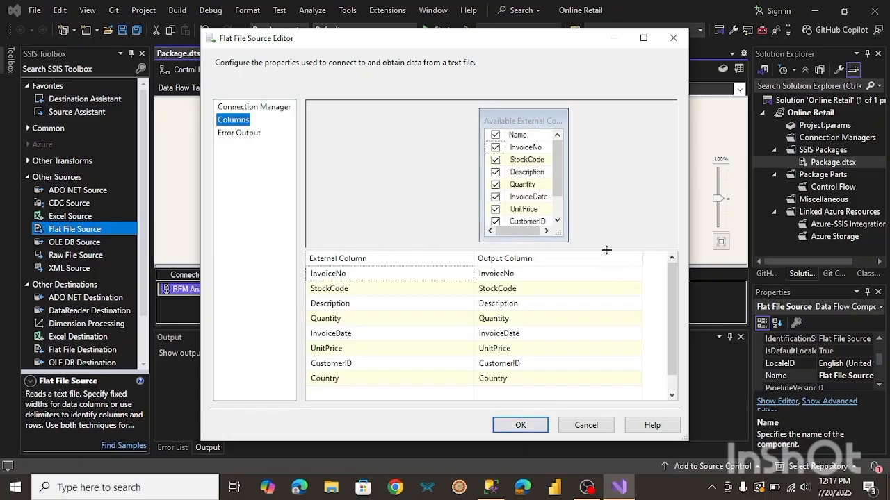
pyautogui.click(243, 134)
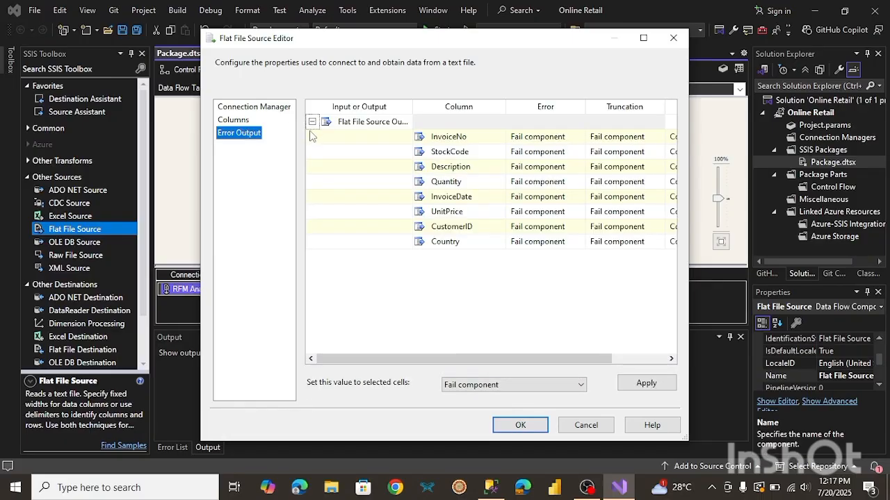
pyautogui.moveTo(310, 135); pyautogui.dragTo(683, 245)
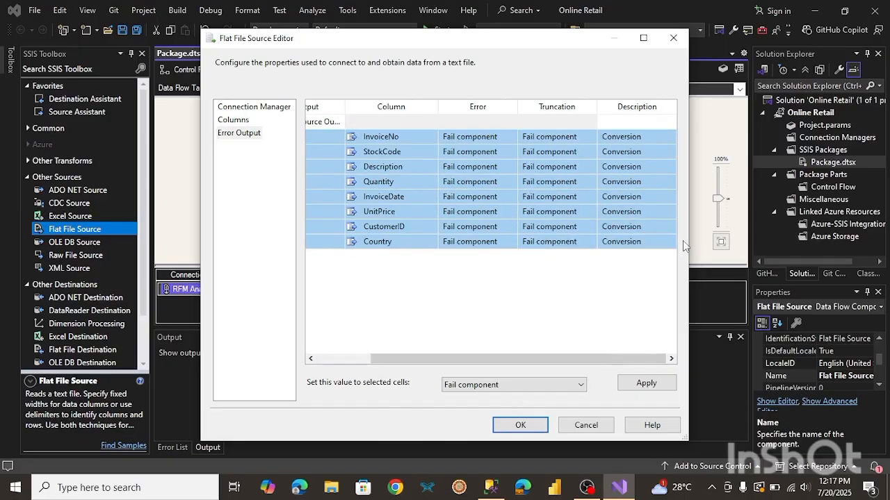
pyautogui.click(501, 385)
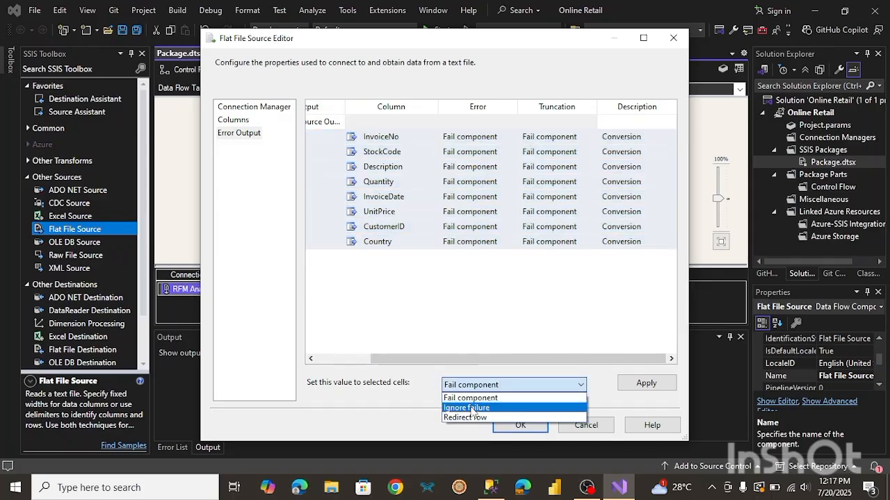
pyautogui.click(471, 408)
pyautogui.click(636, 389)
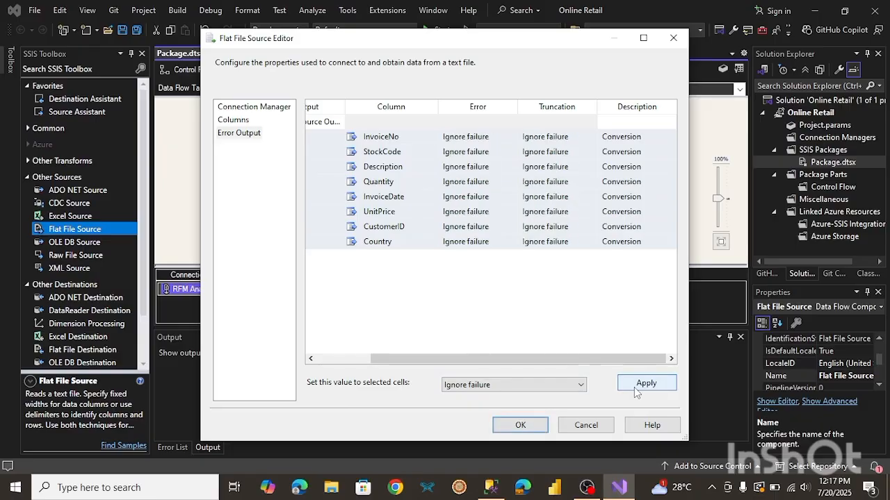
pyautogui.click(532, 434)
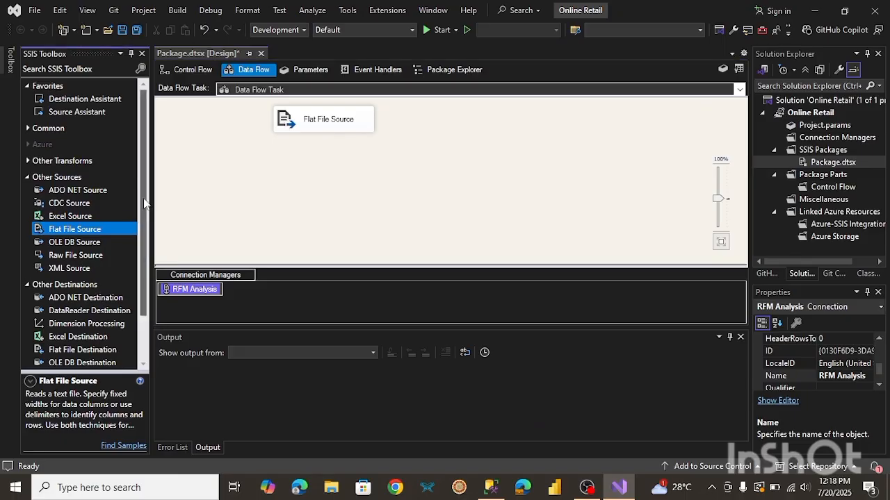
# Add an OLE DB Destination to the data flow and place it below the Flat File Source.
pyautogui.moveTo(144, 203); pyautogui.dragTo(144, 247)
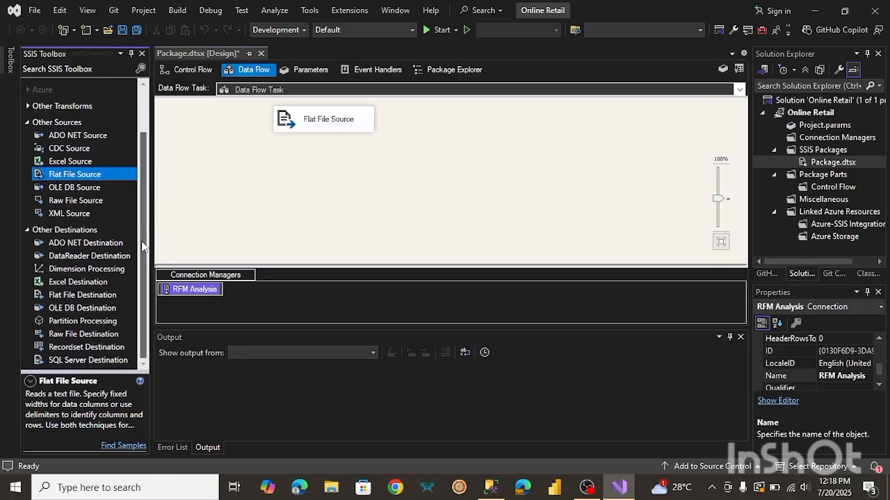
pyautogui.doubleClick(78, 311)
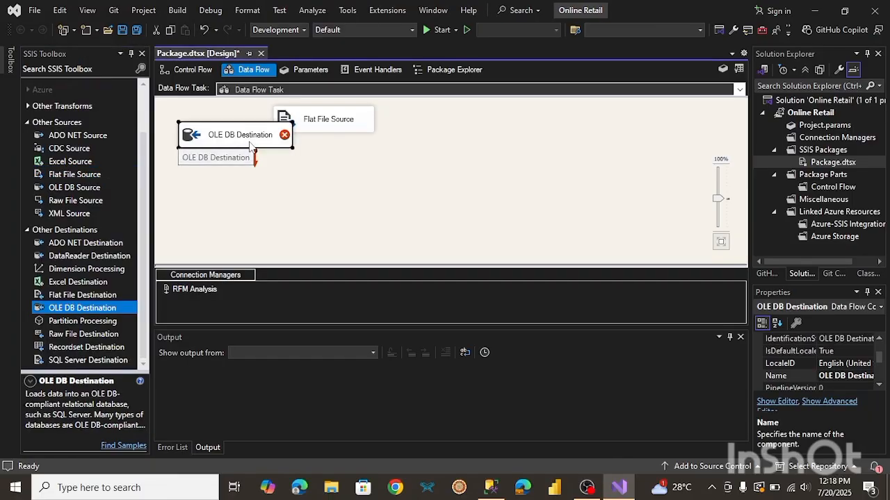
pyautogui.moveTo(250, 146); pyautogui.dragTo(346, 214)
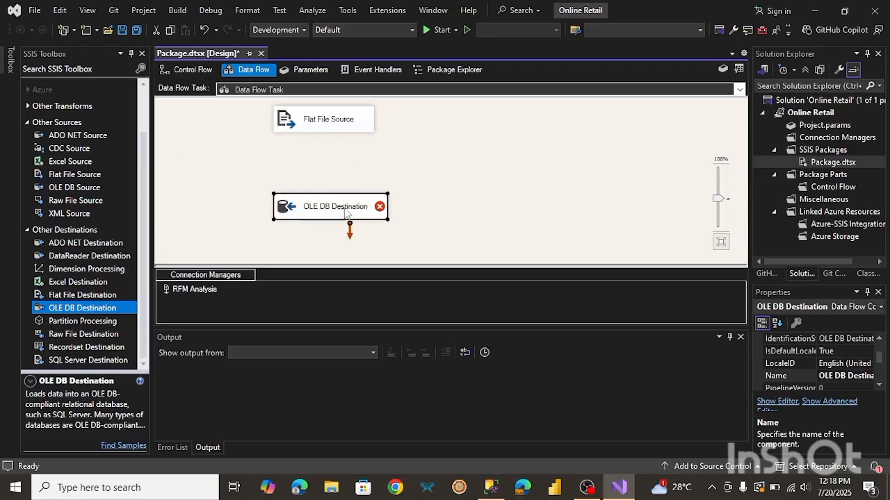
# Connect the Flat File Source output to the OLE DB Destination and open the destination's editor.
pyautogui.click(322, 123)
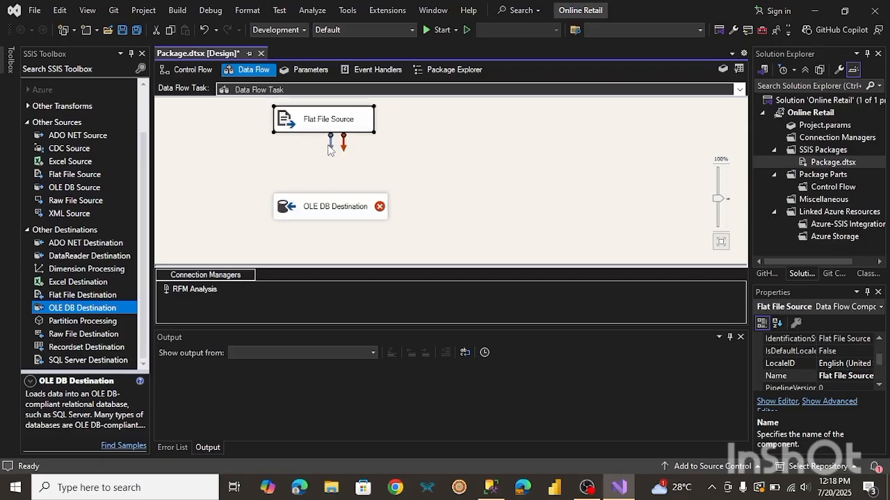
pyautogui.moveTo(333, 146); pyautogui.dragTo(334, 206)
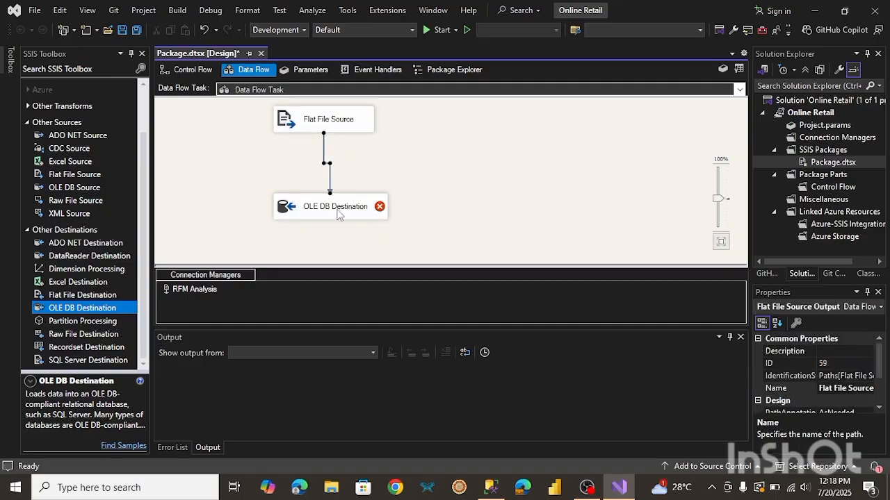
pyautogui.doubleClick(338, 212)
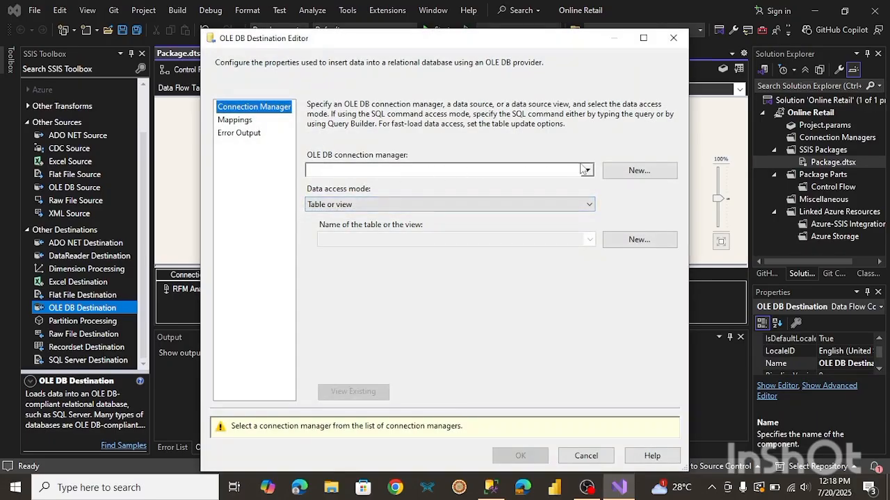
# Start a new OLE DB connection manager using the Microsoft OLE DB Driver for SQL Server provider.
pyautogui.click(620, 172)
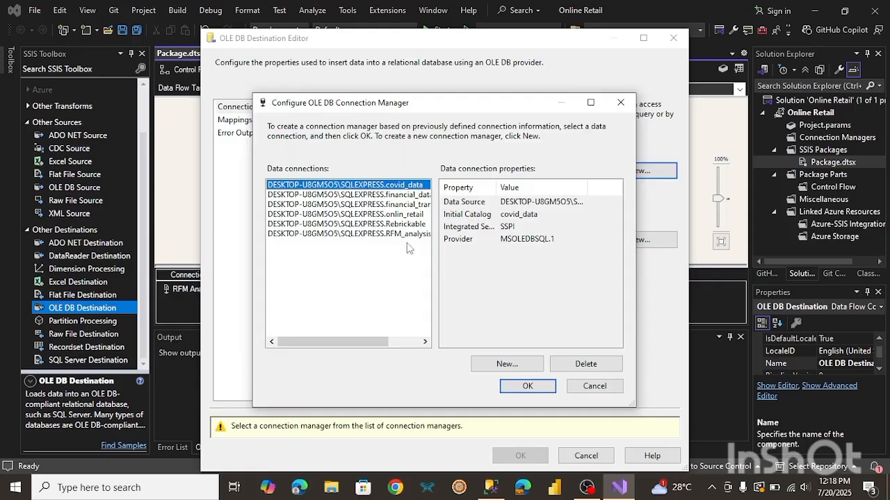
pyautogui.click(507, 364)
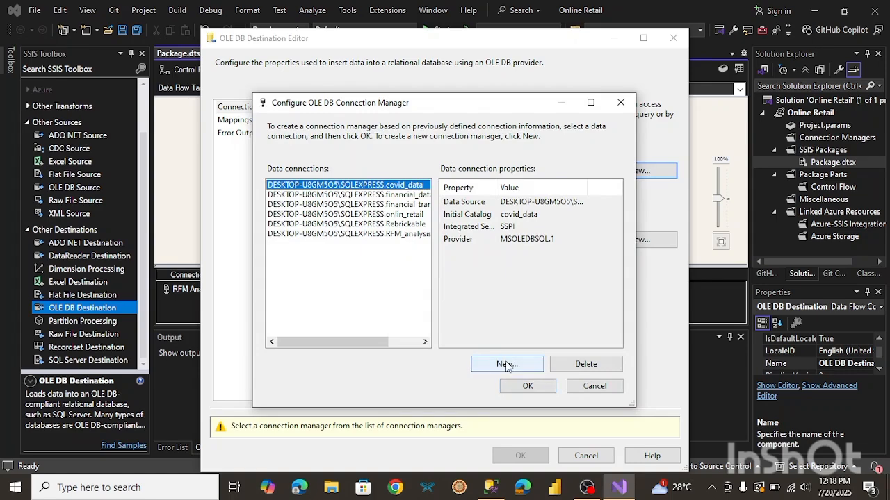
pyautogui.click(506, 365)
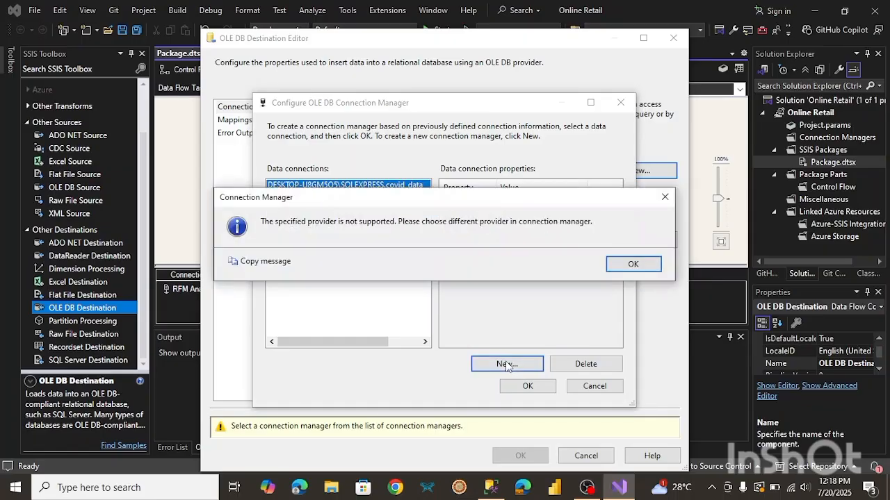
pyautogui.click(632, 267)
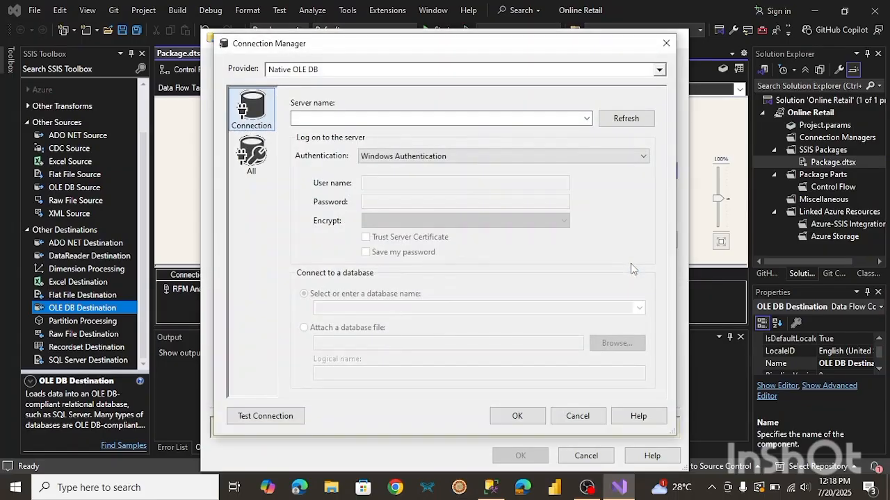
pyautogui.click(587, 119)
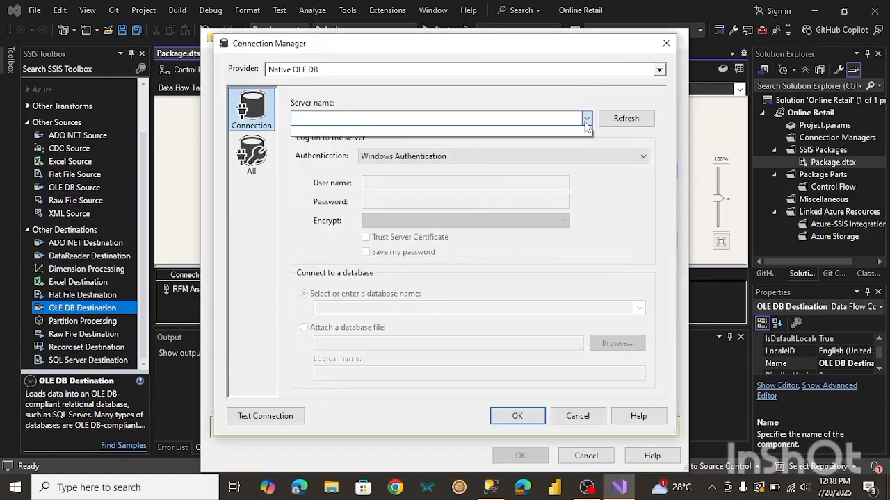
pyautogui.click(659, 71)
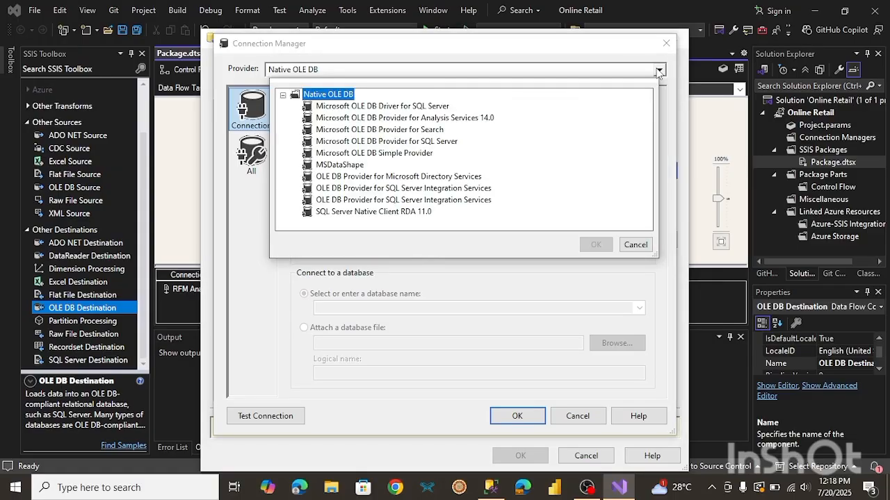
pyautogui.click(410, 108)
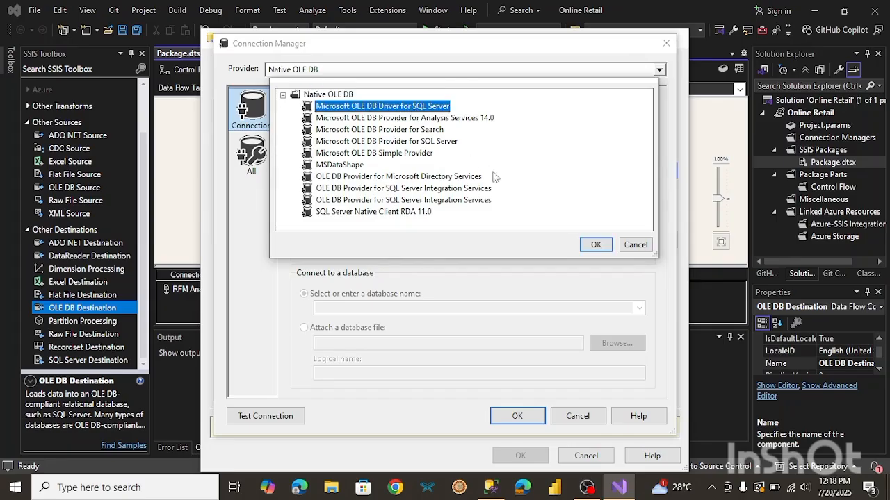
pyautogui.click(595, 244)
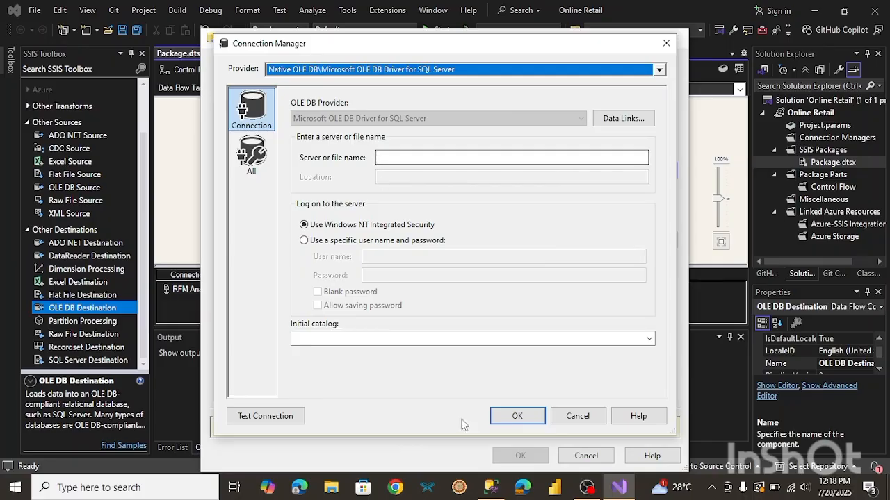
# Switch to SQL Server Management Studio and open the Connect to Server dialog to get the server name.
pyautogui.click(490, 487)
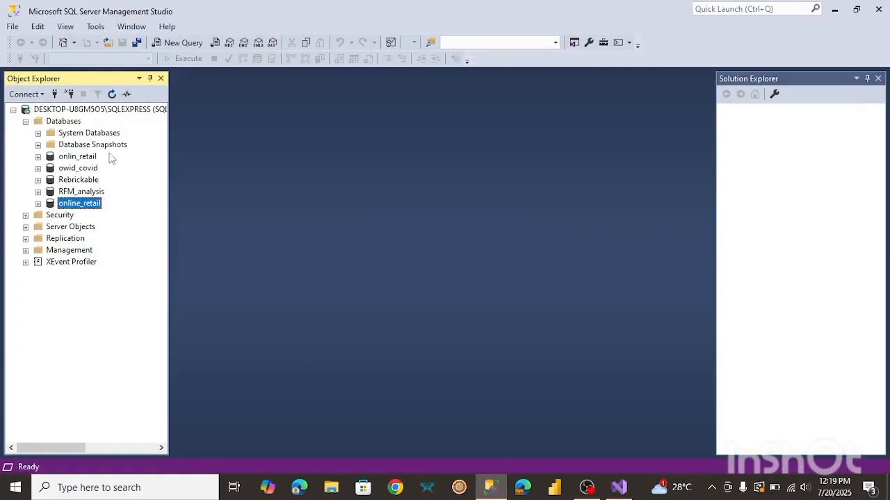
pyautogui.doubleClick(42, 111)
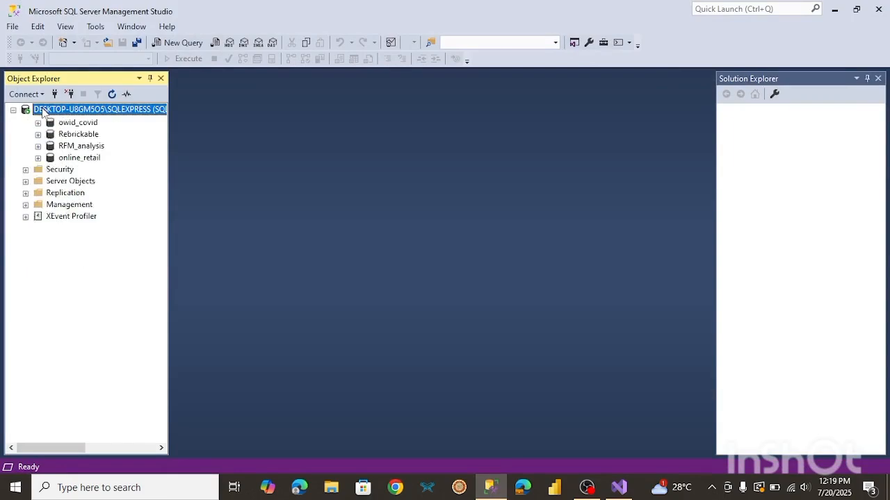
pyautogui.doubleClick(42, 112)
pyautogui.rightClick(82, 110)
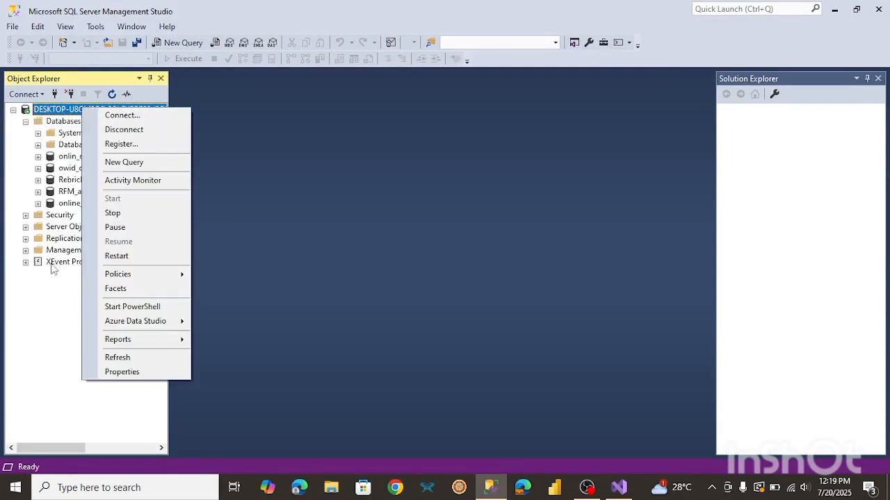
pyautogui.click(108, 117)
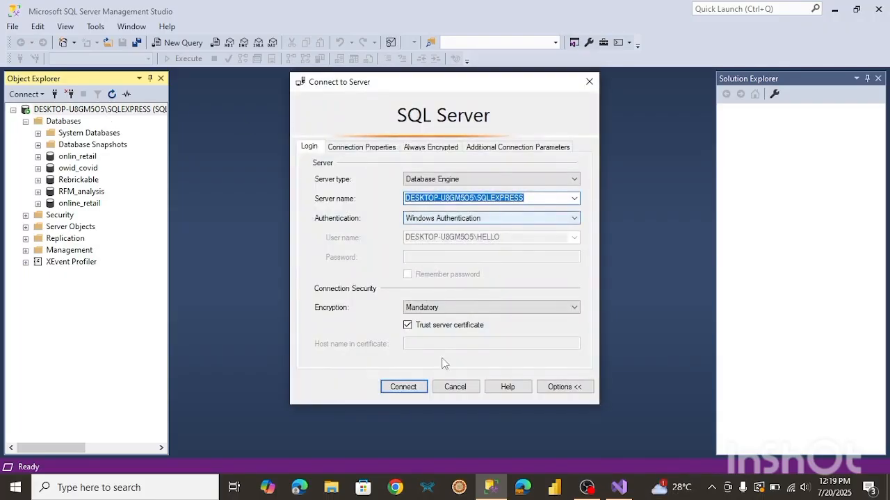
# Set the connection's server to DESKTOP-U8GM5O5\SQLEXPRESS and initial catalog to online_retail, and confirm the connection manager.
pyautogui.click(619, 488)
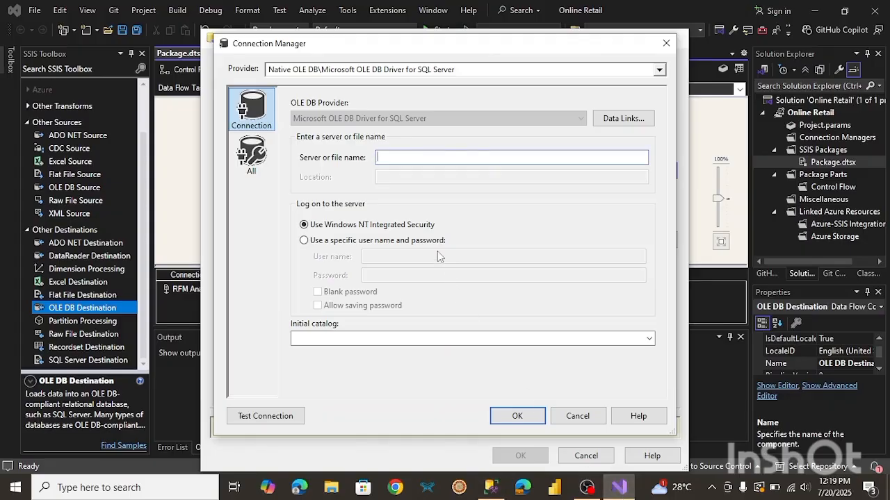
pyautogui.write('DESKTOP-U8GM5O5\\SQLEXPRESS')
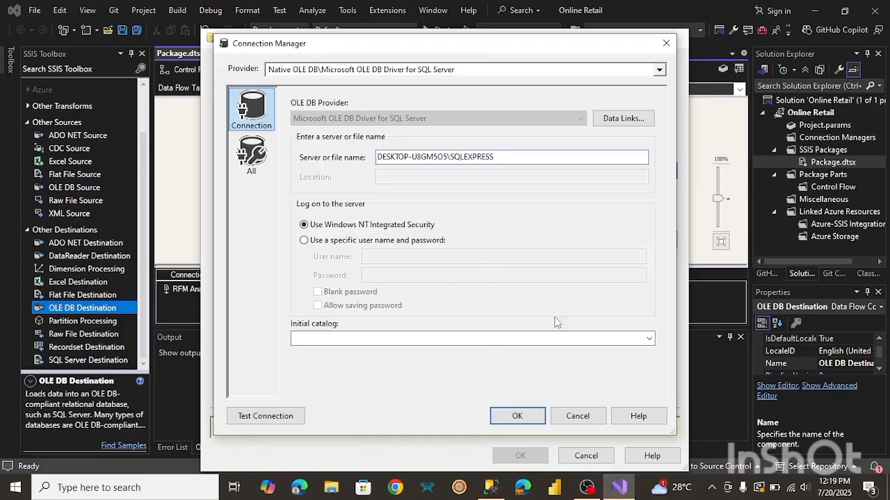
pyautogui.click(648, 339)
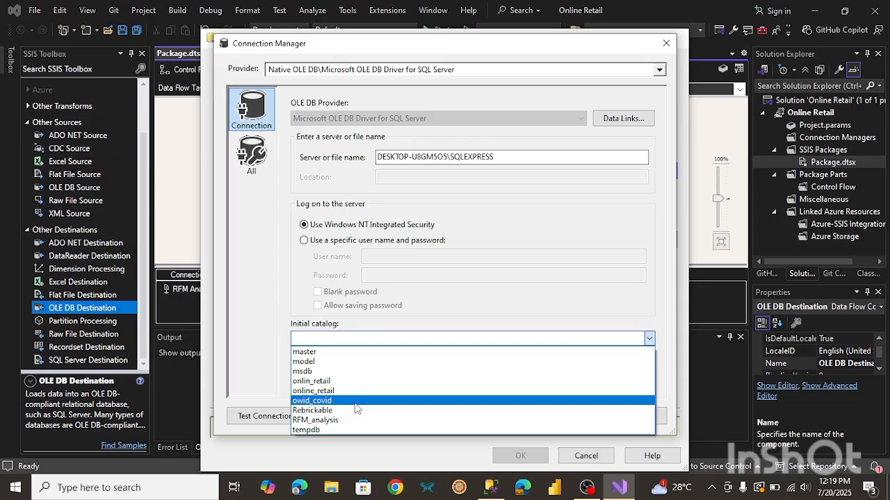
pyautogui.click(313, 392)
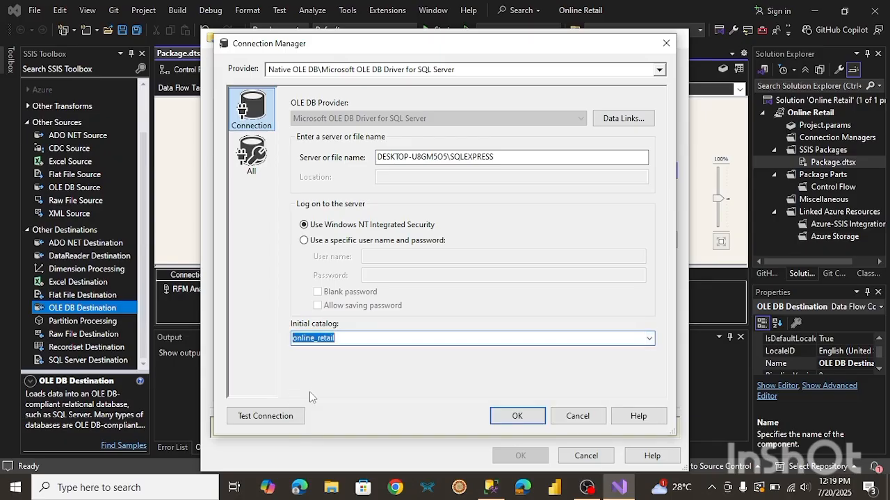
pyautogui.click(533, 421)
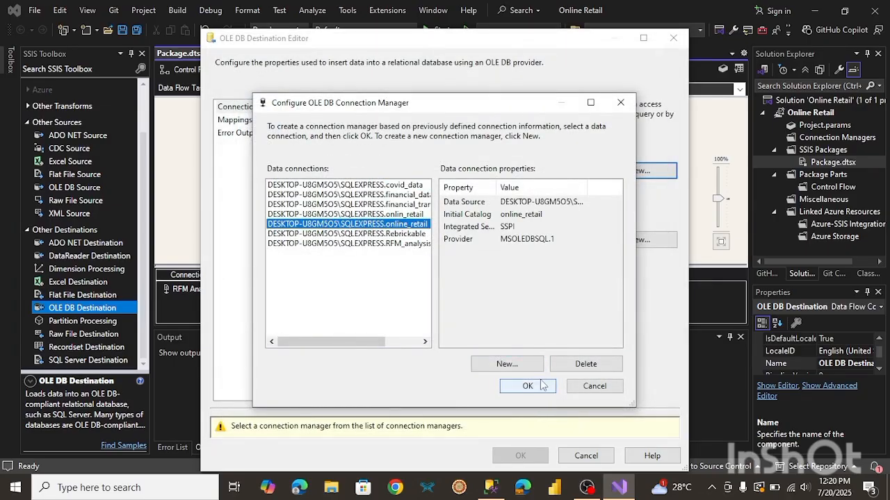
pyautogui.click(527, 387)
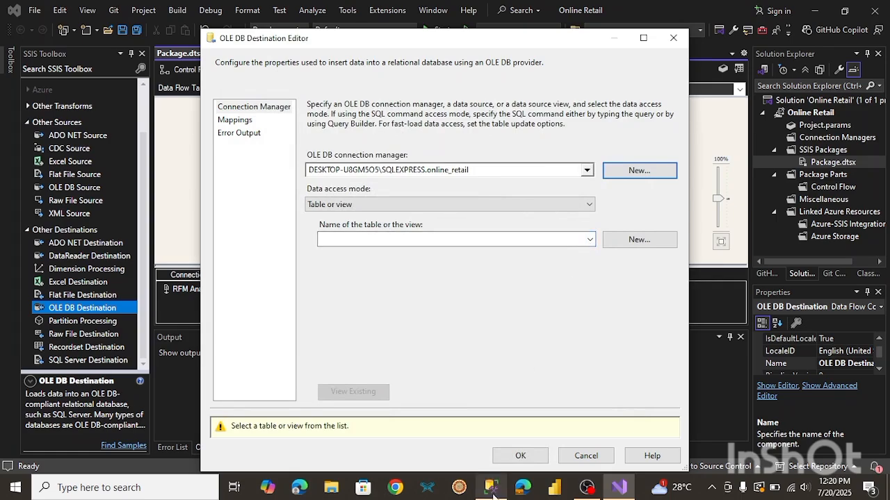
# Create a new destination table from the default generated definition.
pyautogui.click(639, 240)
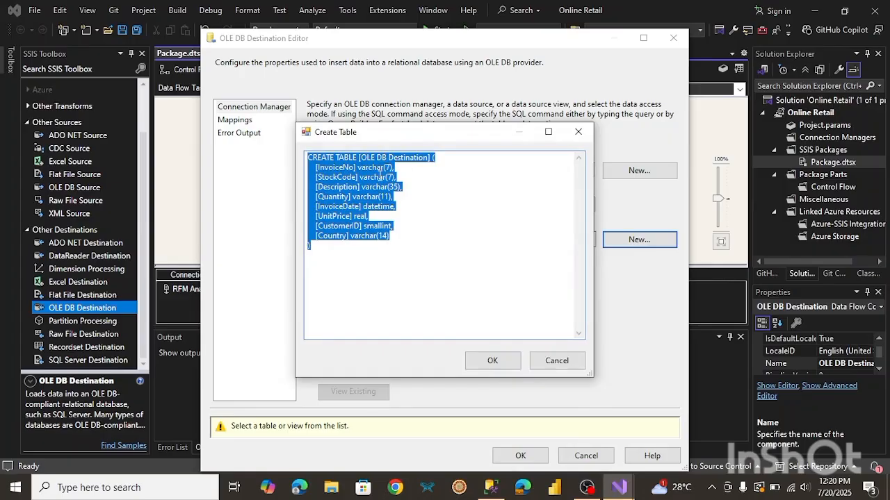
pyautogui.click(380, 221)
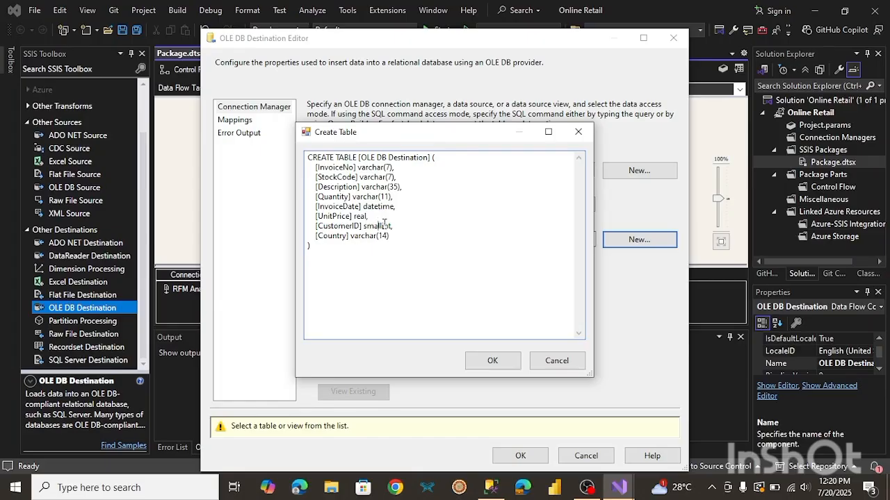
pyautogui.click(492, 361)
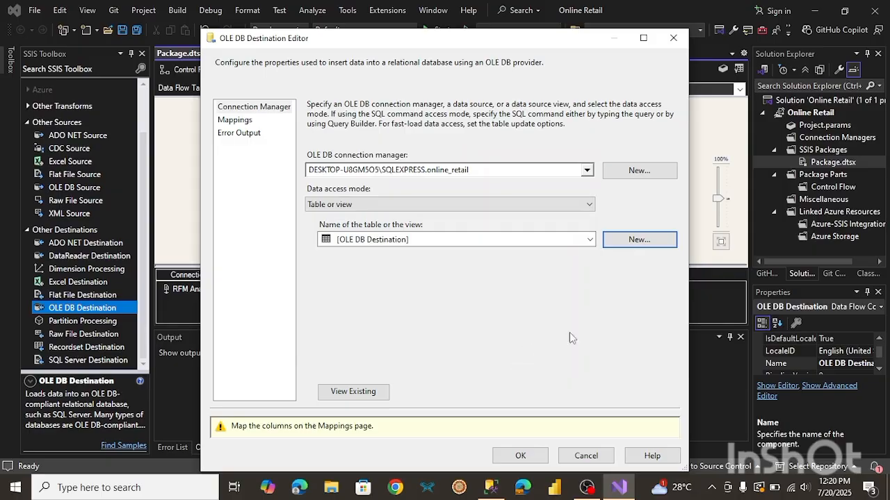
pyautogui.click(392, 239)
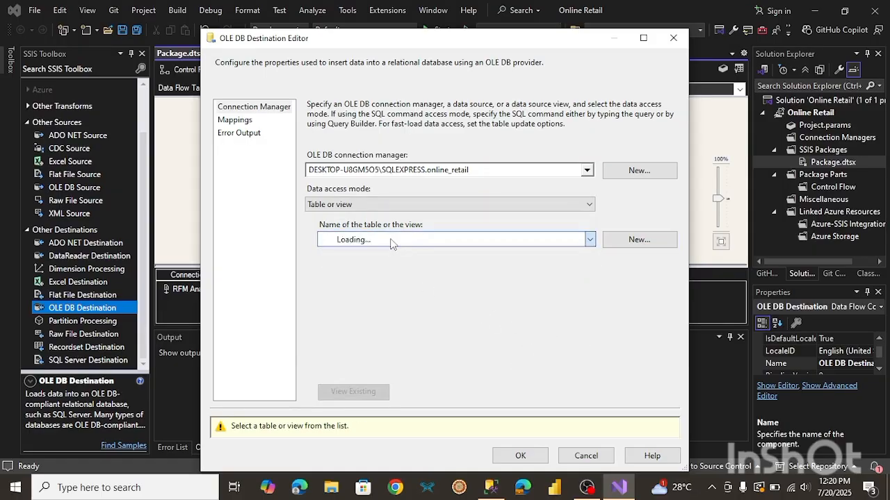
# Create a new destination table, renaming it online_retail in the generated CREATE TABLE statement.
pyautogui.click(636, 240)
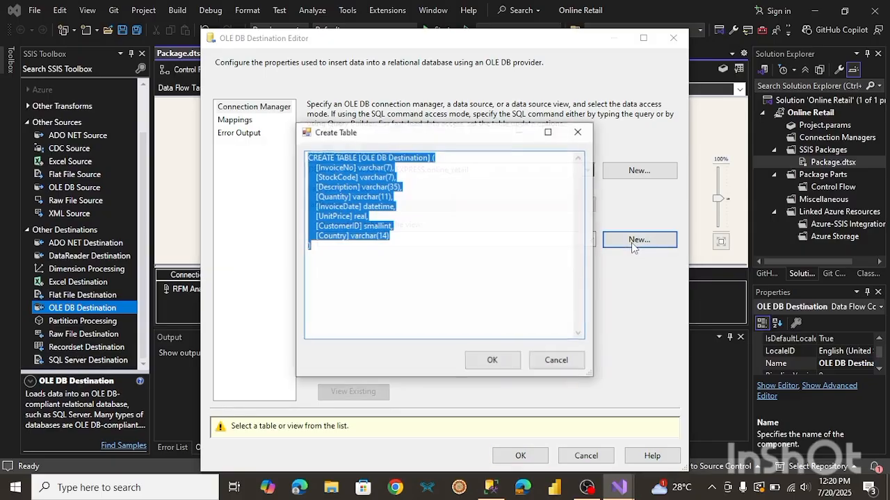
pyautogui.click(431, 158)
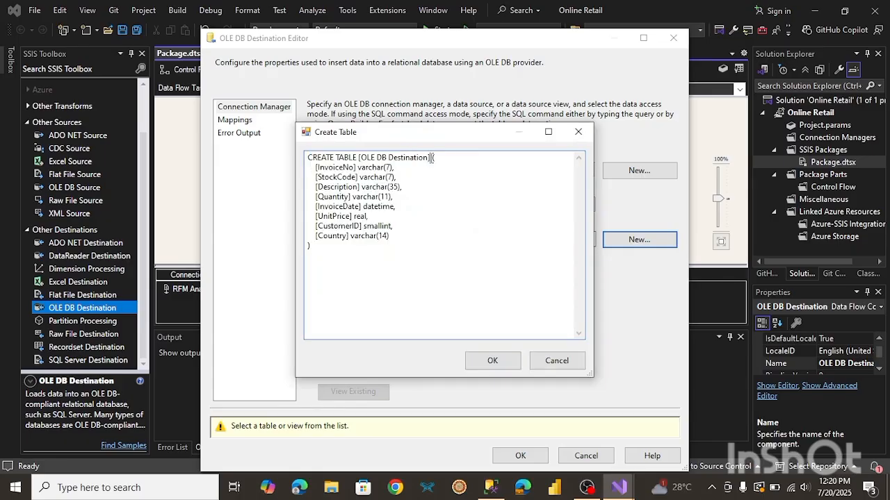
pyautogui.press('BackSpace')
pyautogui.press('BackSpace')
pyautogui.press('BackSpace')
pyautogui.press('BackSpace')
pyautogui.press('BackSpace')
pyautogui.press('BackSpace')
pyautogui.press('BackSpace')
pyautogui.press('BackSpace')
pyautogui.press('BackSpace')
pyautogui.press('BackSpace')
pyautogui.press('BackSpace')
pyautogui.press('BackSpace')
pyautogui.press('BackSpace')
pyautogui.press('BackSpace')
pyautogui.press('BackSpace')
pyautogui.press('BackSpace')
pyautogui.press('BackSpace')
pyautogui.press('BackSpace')
pyautogui.press('BackSpace')
pyautogui.press('BackSpace')
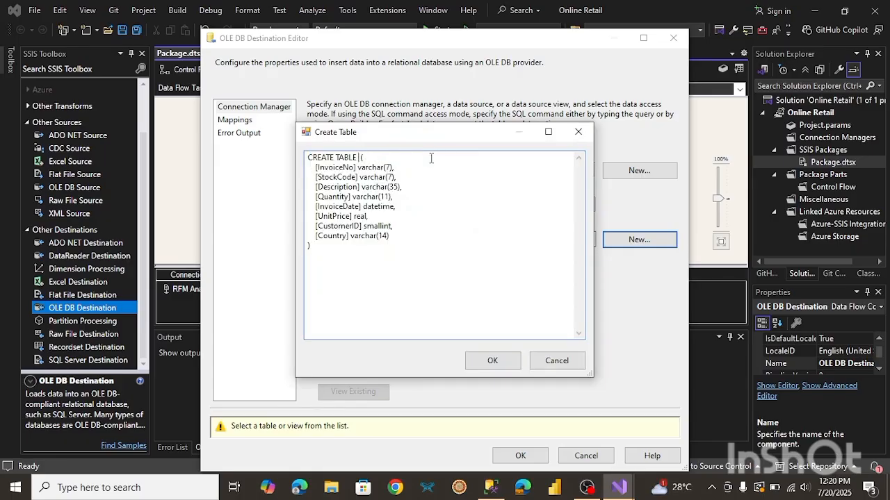
pyautogui.write('online_retail')
pyautogui.click(490, 360)
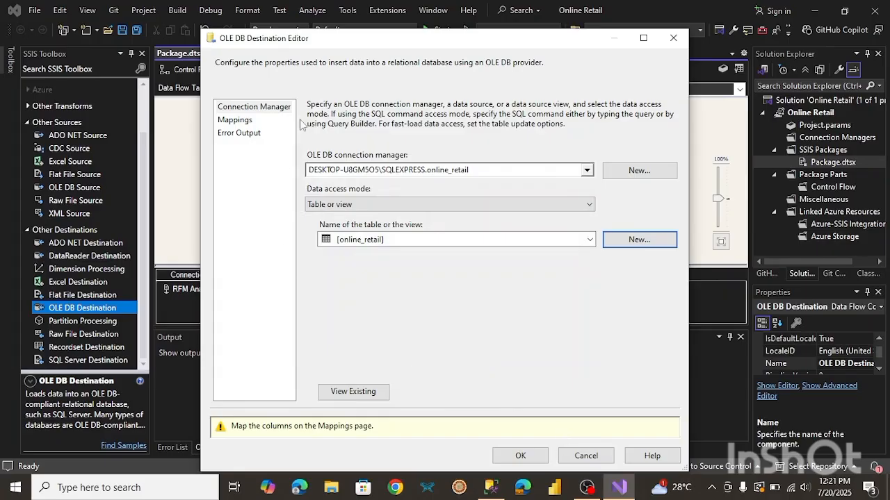
# Review the column mappings and error output pages, then close the OLE DB Destination editor.
pyautogui.click(242, 123)
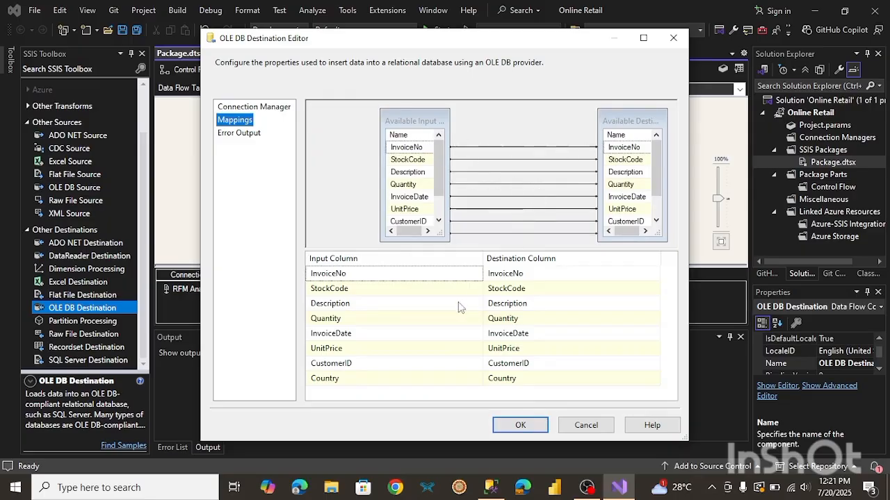
pyautogui.click(236, 135)
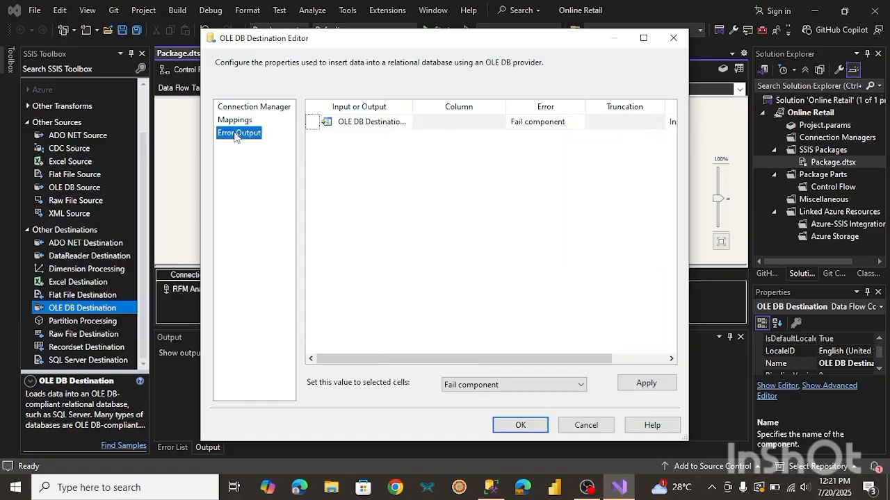
pyautogui.click(520, 425)
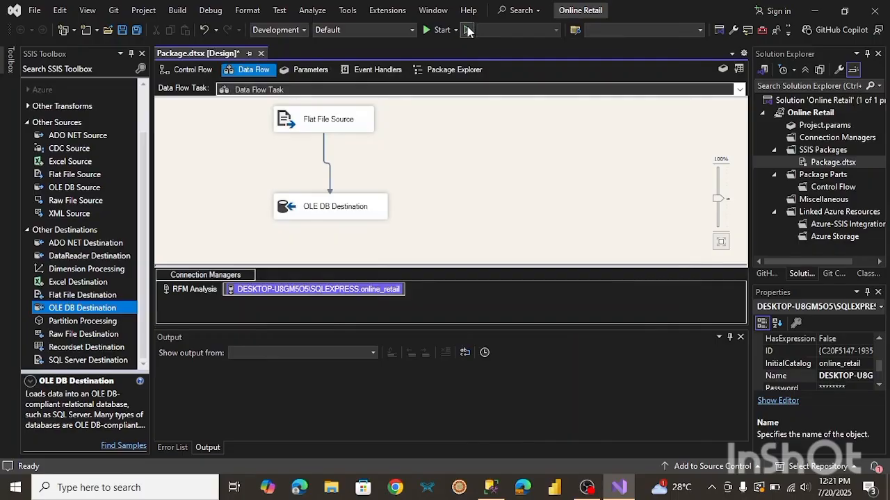
# Run the package, then switch to SQL Server Management Studio and close the connect dialog.
pyautogui.click(428, 30)
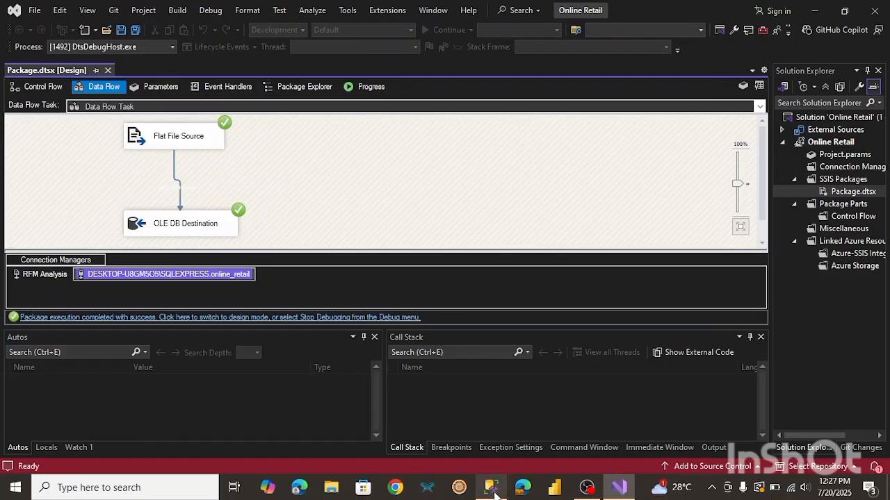
pyautogui.click(493, 490)
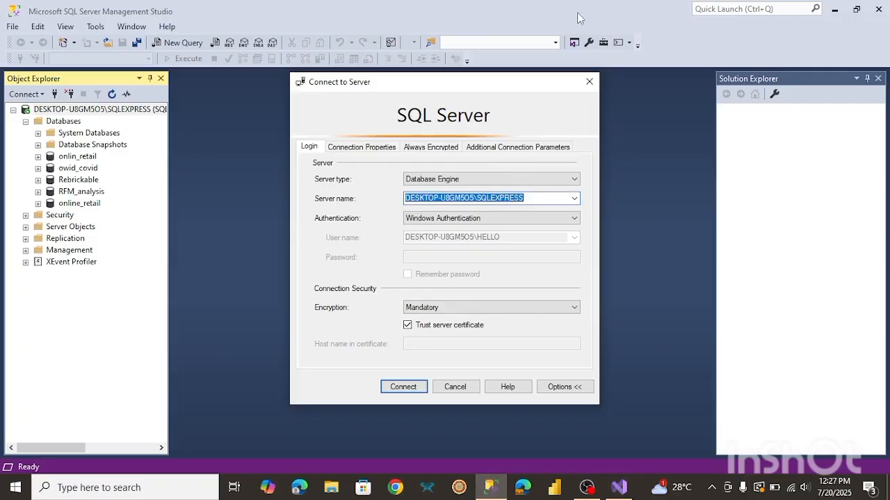
pyautogui.click(589, 81)
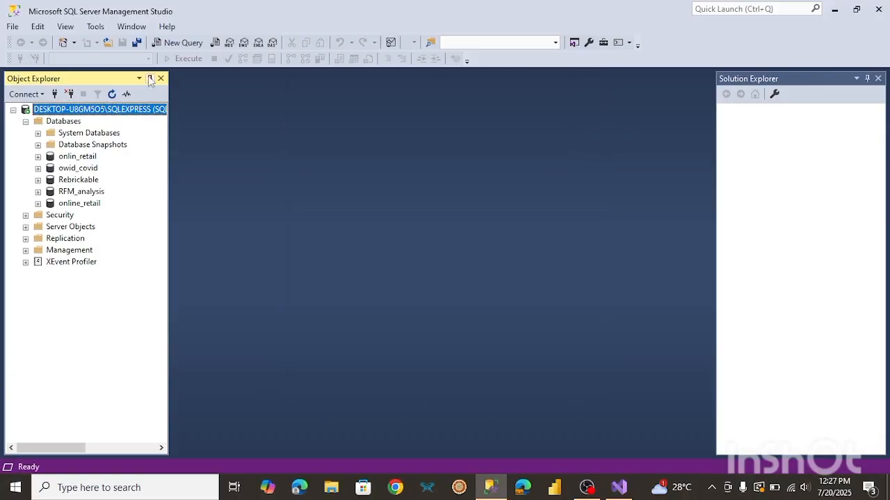
# Delete the dbo.OLE DB Destination table from the online_retail database's tables.
pyautogui.click(113, 95)
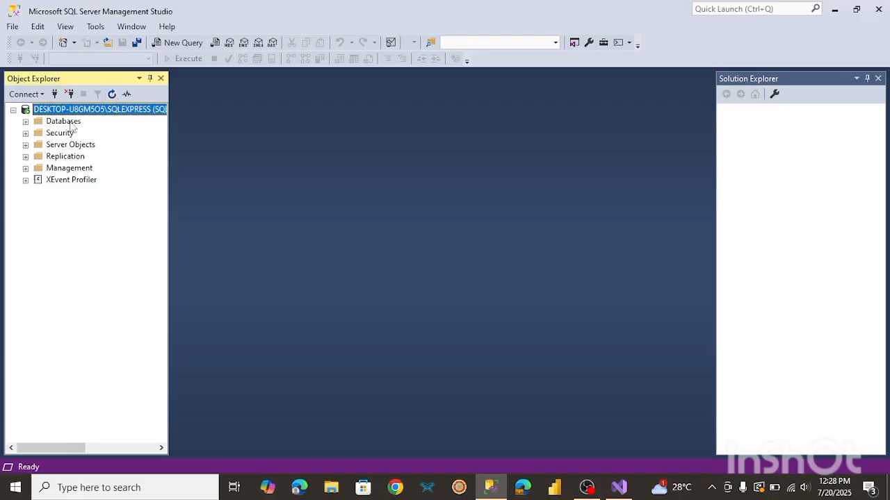
pyautogui.click(26, 121)
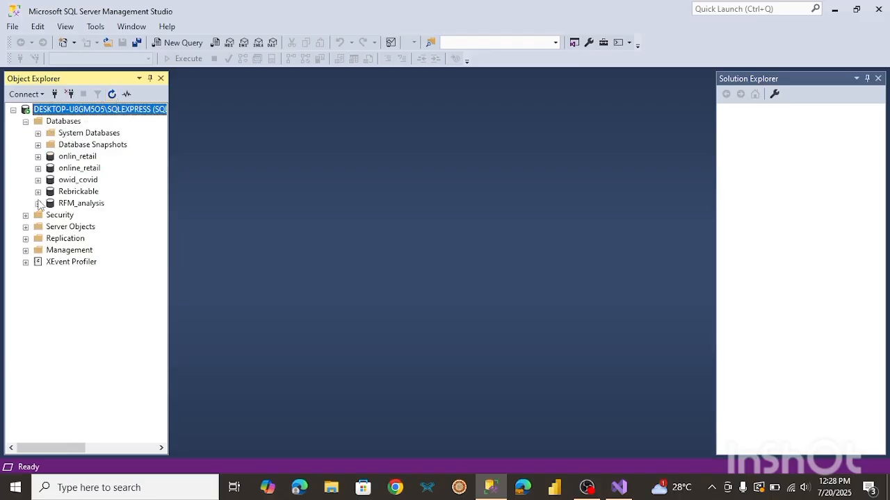
pyautogui.click(39, 168)
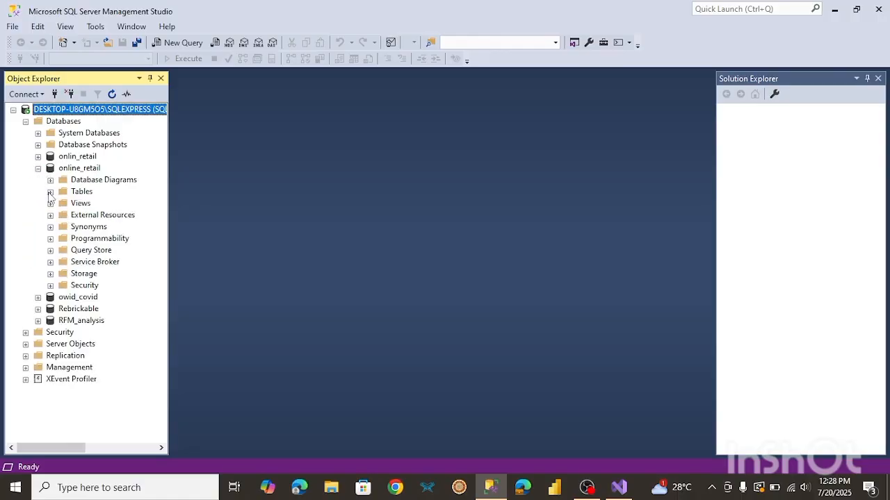
pyautogui.click(51, 192)
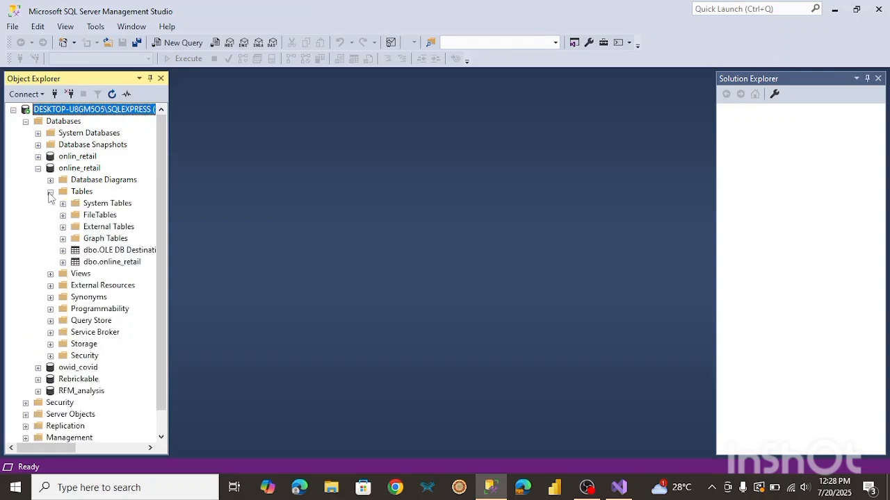
pyautogui.rightClick(119, 254)
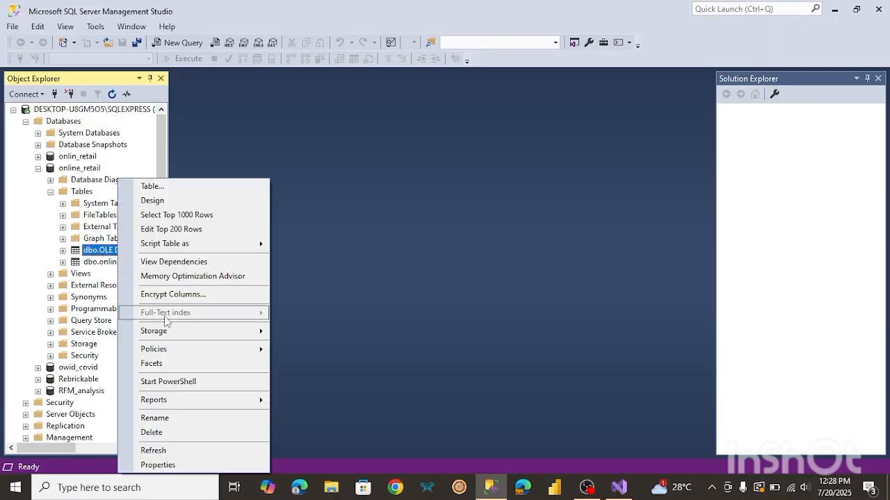
pyautogui.click(157, 432)
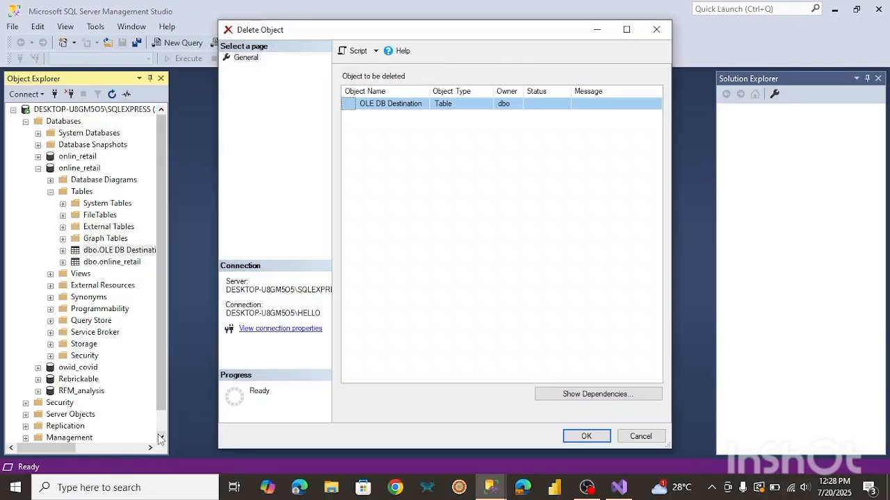
pyautogui.click(584, 437)
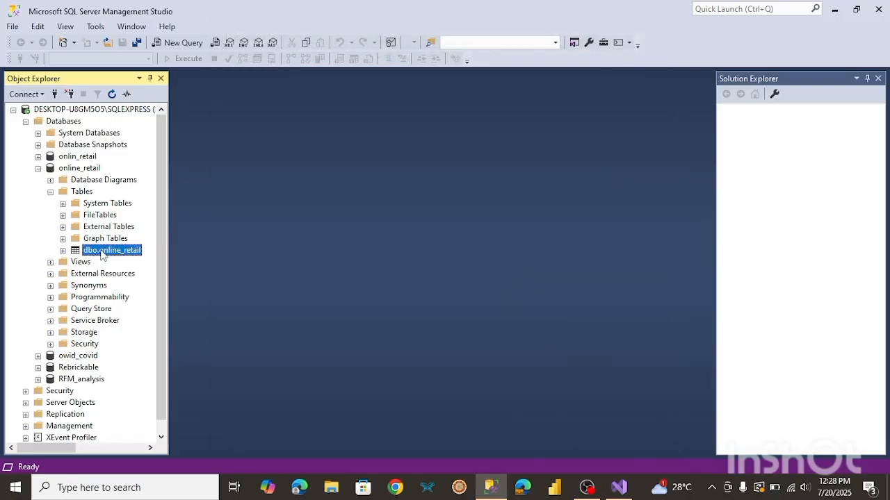
# Select the top 1000 rows of the dbo.online_retail table.
pyautogui.rightClick(102, 254)
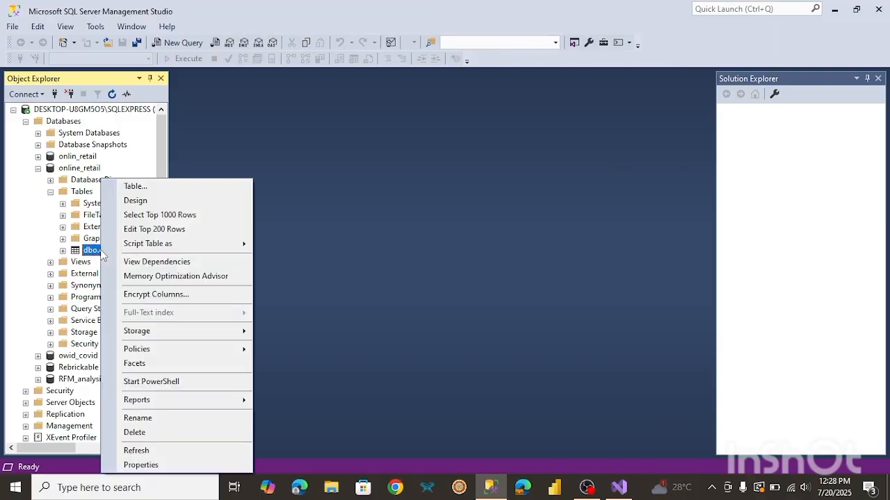
pyautogui.click(159, 217)
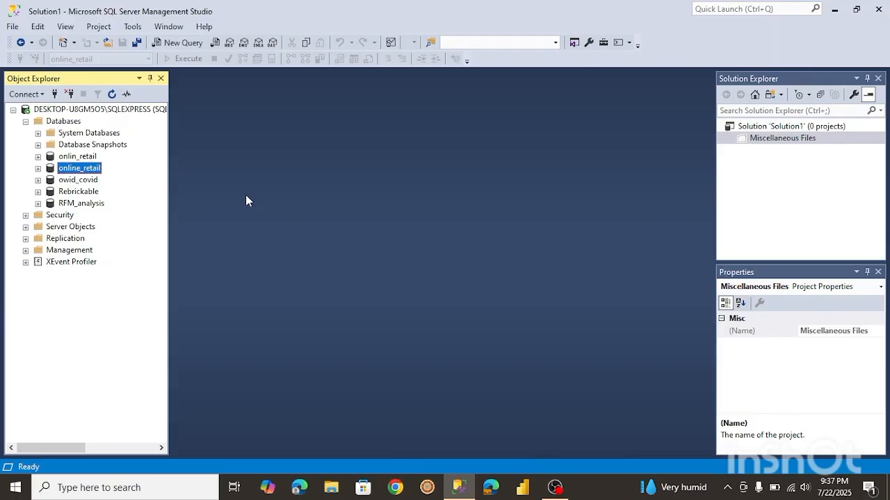
# In a new query, create the vw_CleanedRetail view casting Quantity and UnitPrice to FLOAT, adding TotalPrice, and filtering invalid rows.
pyautogui.click(169, 48)
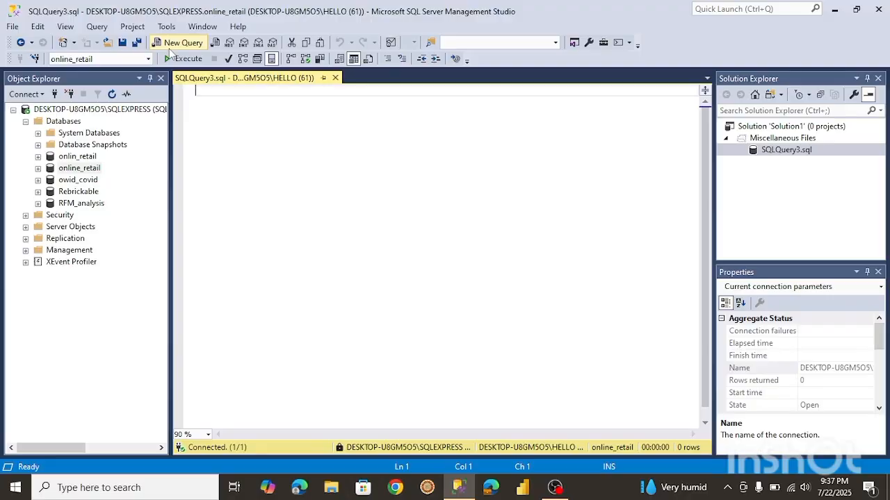
pyautogui.write("CREATE OR ALTER VIEW vw_CleanedRetail AS SELECT     InvoiceNo,     StockCode,     Description,     TRY_CAST(Quantity AS FLOAT) AS Quantity,     InvoiceDate,     TRY_CAST(UnitPrice AS FLOAT) AS UnitPrice,     CustomerID,     Country,     TRY_CAST(Quantity AS FLOAT) * TRY_CAST(UnitPrice AS FLOAT) AS TotalPrice FROM     [dbo].[online_retail] WHERE     CustomerID IS NOT NULL     AND InvoiceNo NOT LIKE 'C%'     AND ISNUMERIC(Quantity) = 1     AND ISNUMERIC(UnitPrice) = 1;  SELECT * FROM vw_CleanedRetail")
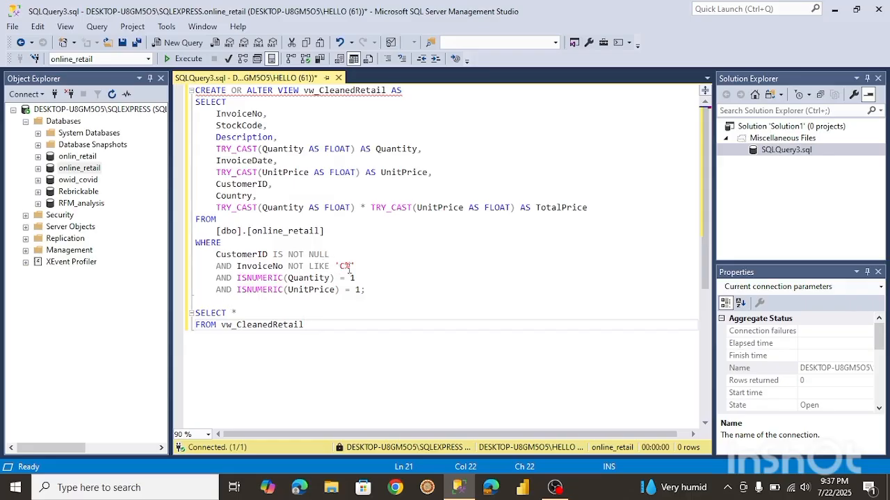
pyautogui.moveTo(355, 266); pyautogui.dragTo(301, 270)
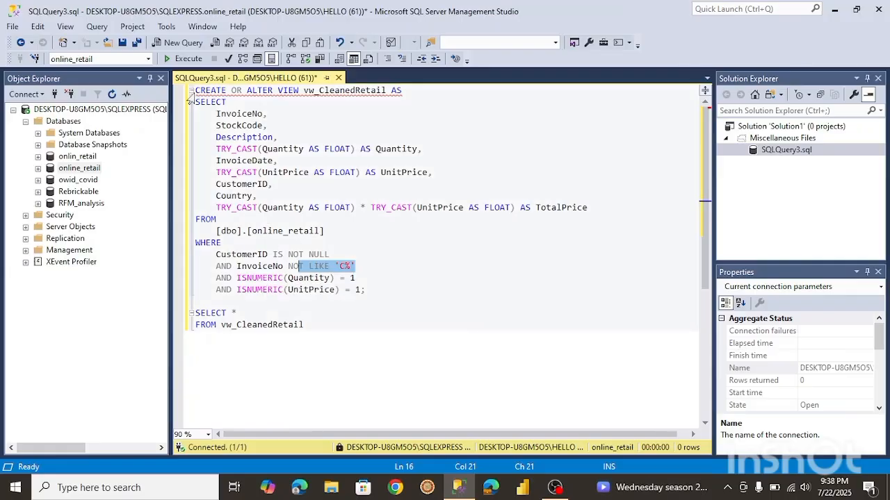
pyautogui.moveTo(195, 90); pyautogui.dragTo(384, 285)
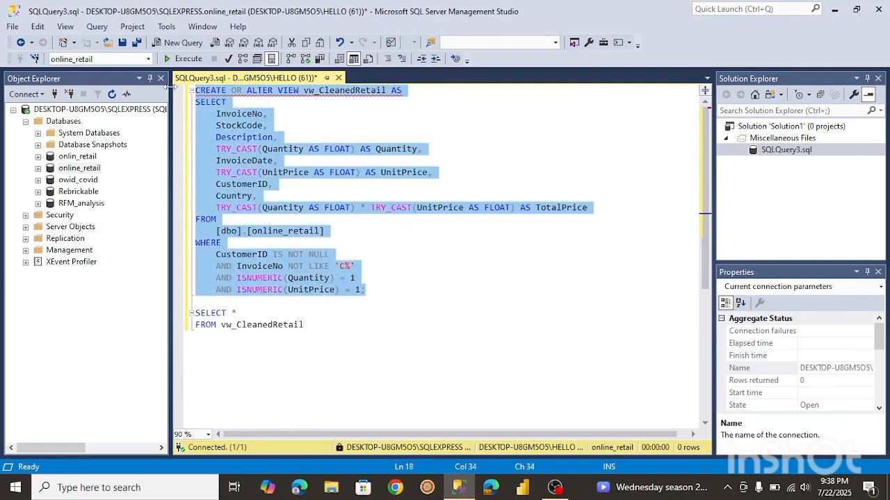
pyautogui.click(173, 60)
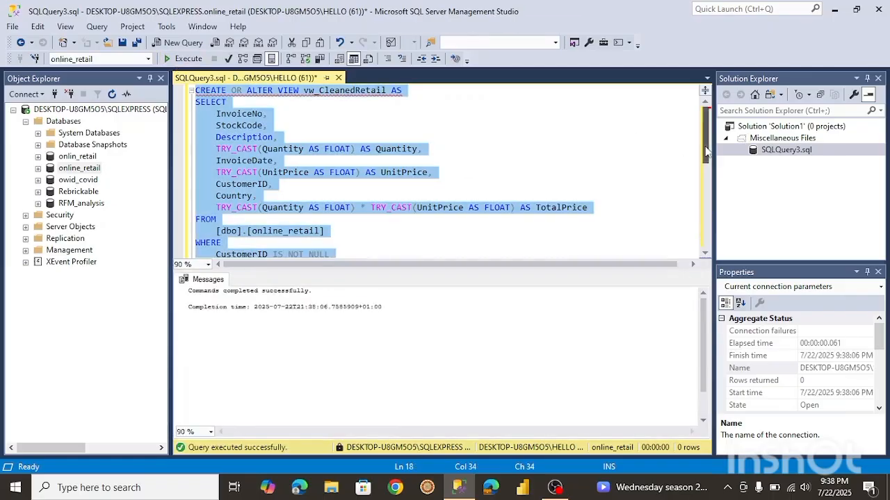
# Run SELECT * FROM vw_CleanedRetail to view the cleaned data.
pyautogui.moveTo(706, 151); pyautogui.dragTo(704, 193)
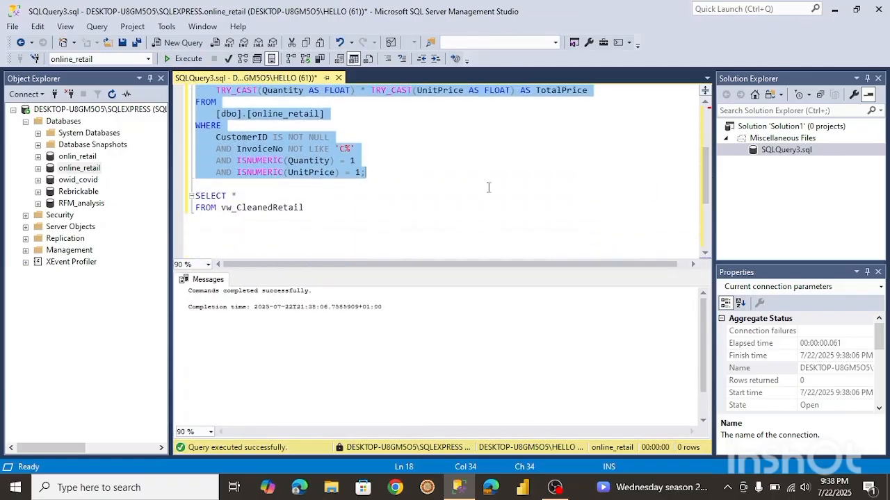
pyautogui.click(311, 207)
pyautogui.moveTo(311, 207); pyautogui.dragTo(194, 196)
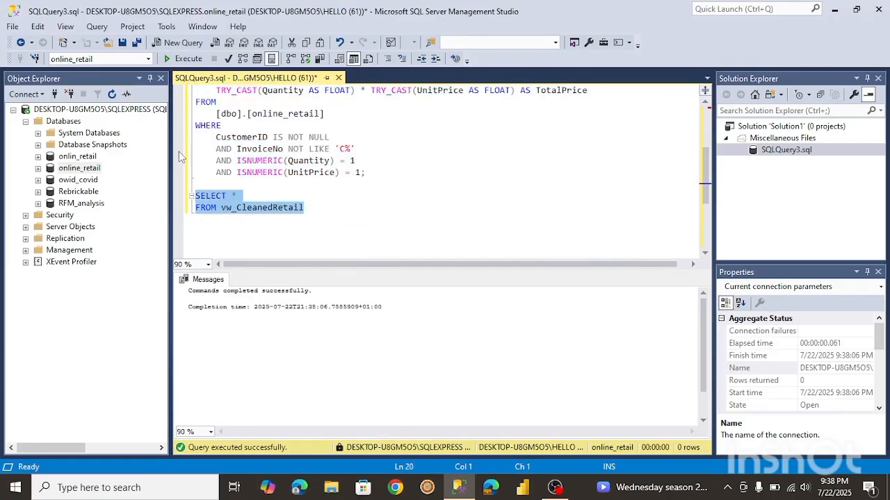
pyautogui.click(186, 59)
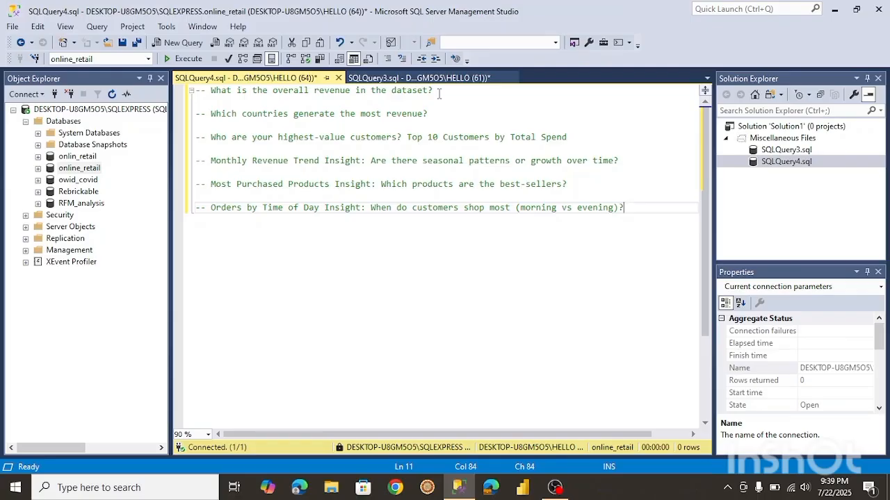
# Start a SELECT * FROM query beneath the overall revenue question comment.
pyautogui.click(439, 94)
pyautogui.press('Return')
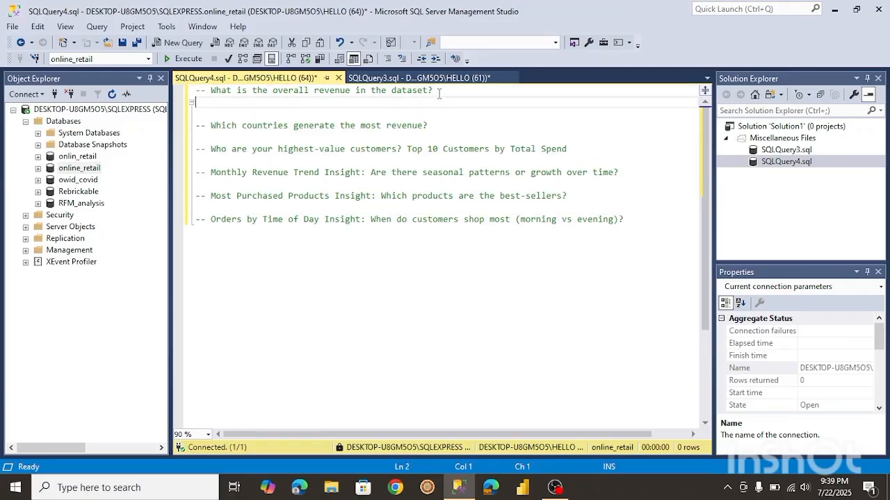
pyautogui.write('select *')
pyautogui.press('Return')
pyautogui.write('from')
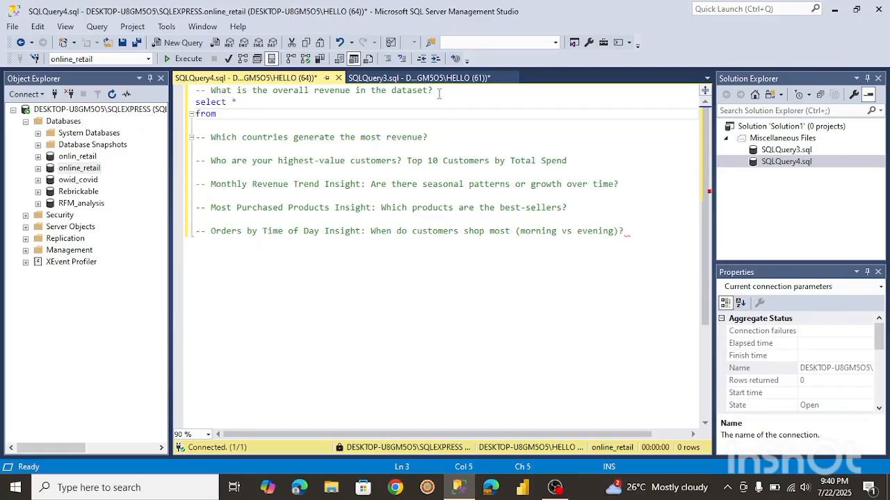
pyautogui.write(' vw')
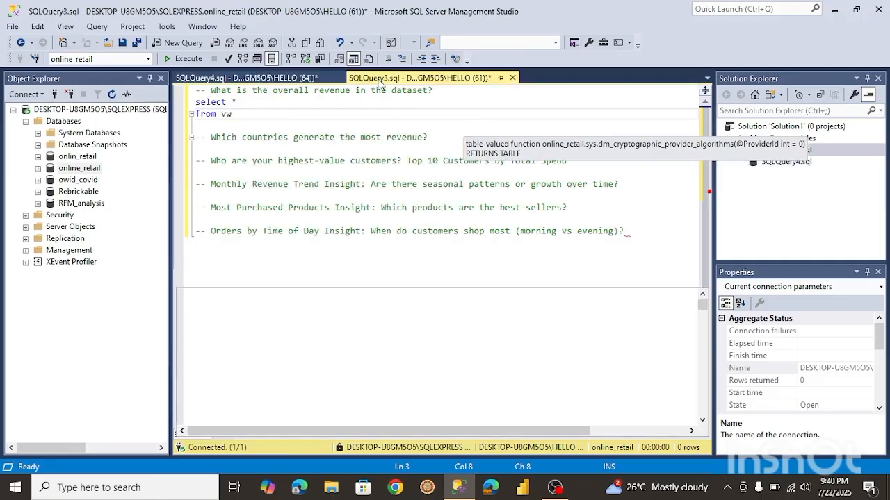
# Complete the query with the vw_CleanedRetail view name copied from the other query, and run it.
pyautogui.click(410, 78)
pyautogui.click(263, 207)
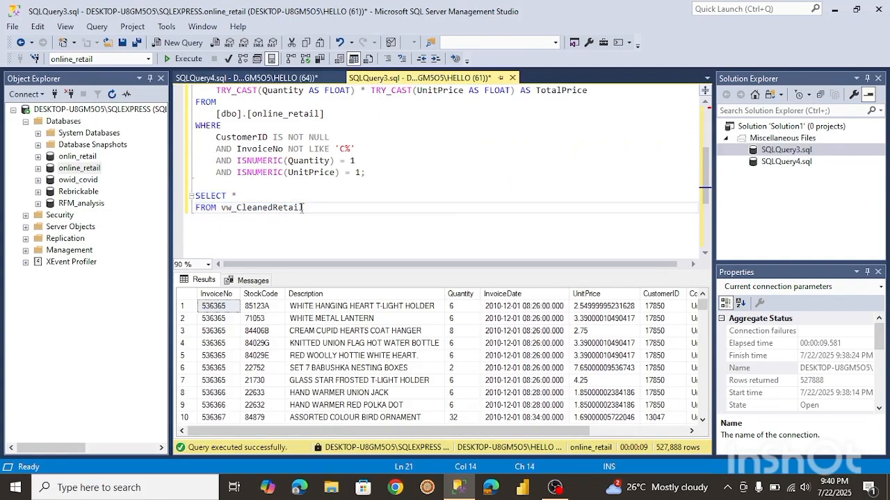
pyautogui.moveTo(305, 207); pyautogui.dragTo(221, 208)
pyautogui.hotkey('ctrl', 'c')
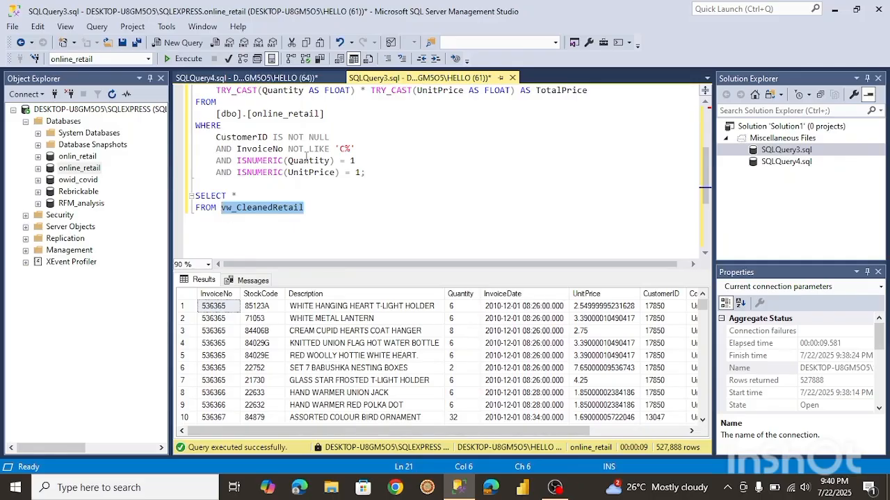
pyautogui.click(264, 80)
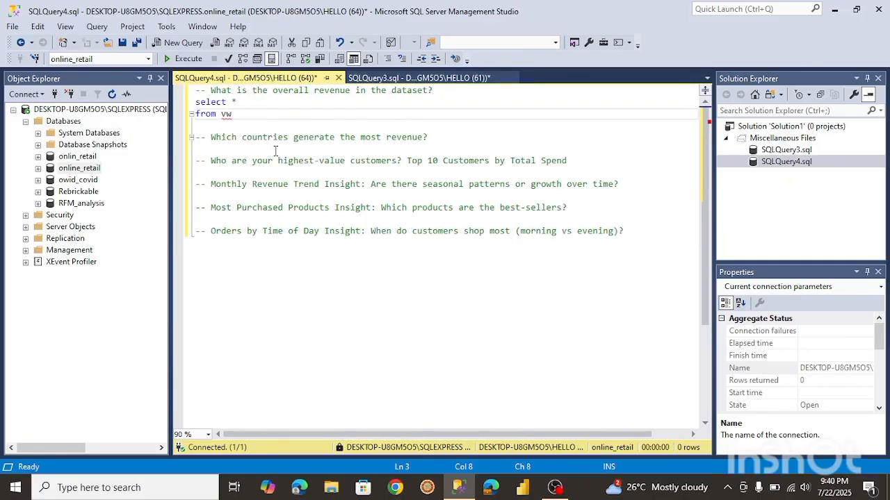
pyautogui.press('BackSpace')
pyautogui.press('BackSpace')
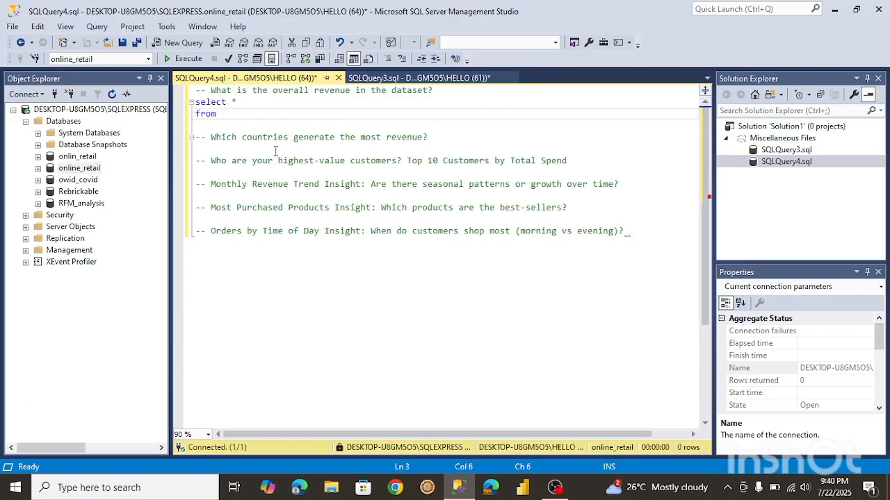
pyautogui.hotkey('ctrl', 'v')
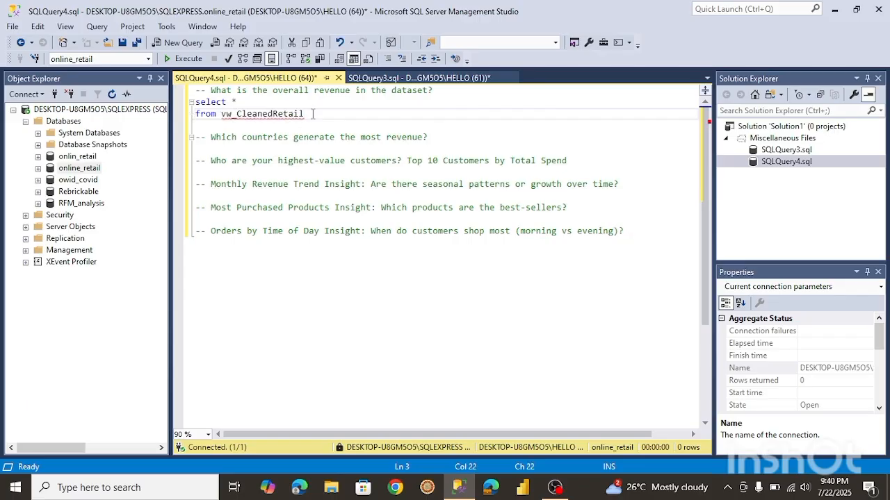
pyautogui.moveTo(308, 115); pyautogui.dragTo(195, 102)
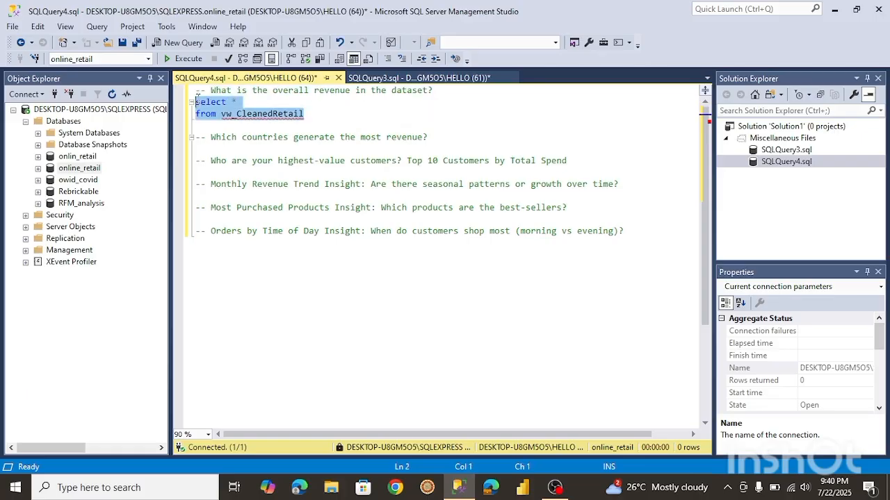
pyautogui.click(188, 59)
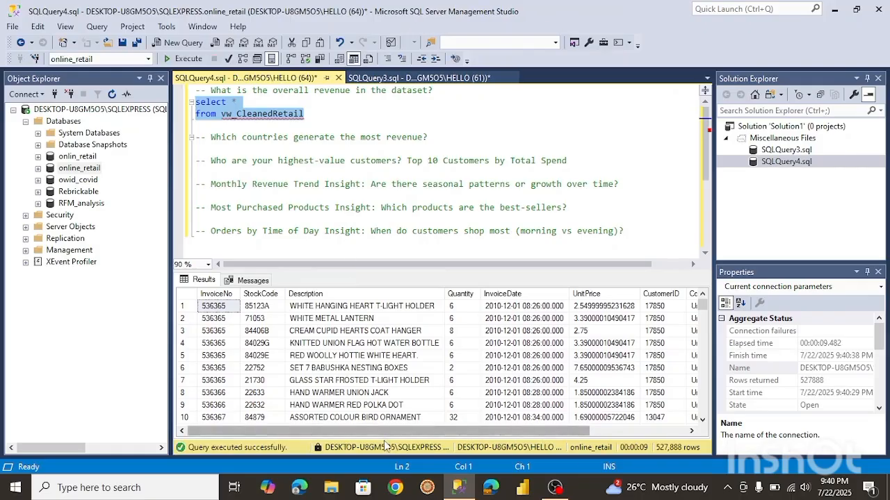
# Change the query to select sum(TotalPrice) from vw_CleanedRetail and run it.
pyautogui.moveTo(381, 432); pyautogui.dragTo(518, 449)
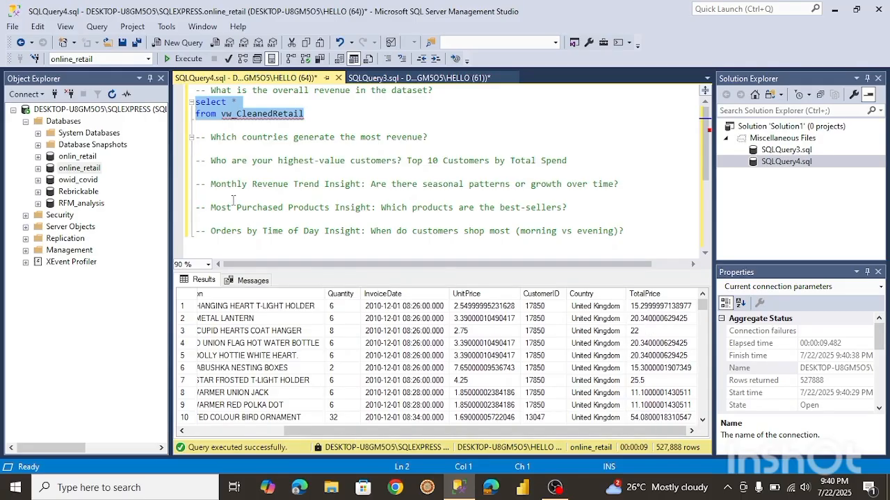
pyautogui.click(243, 102)
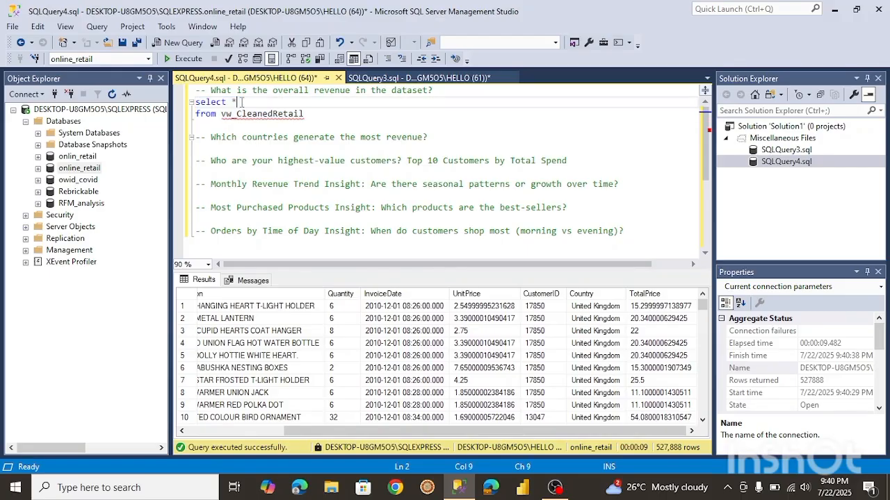
pyautogui.press('BackSpace')
pyautogui.write('su')
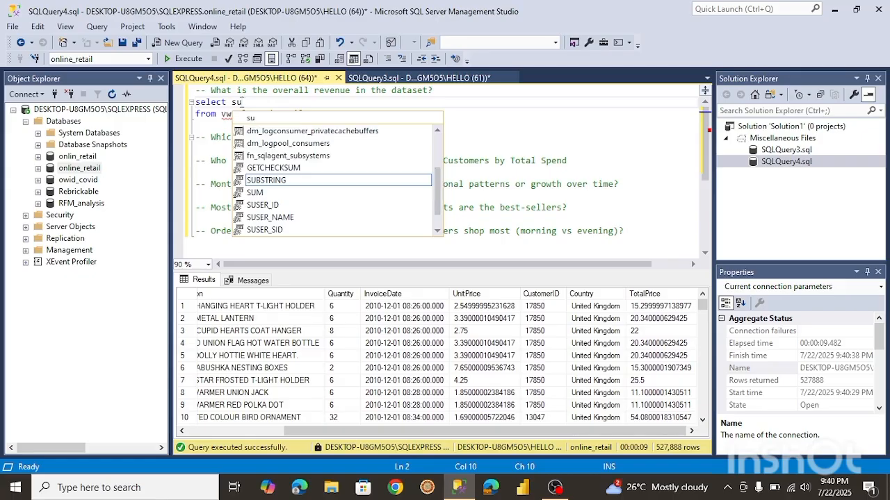
pyautogui.write('m(TotalPrice)')
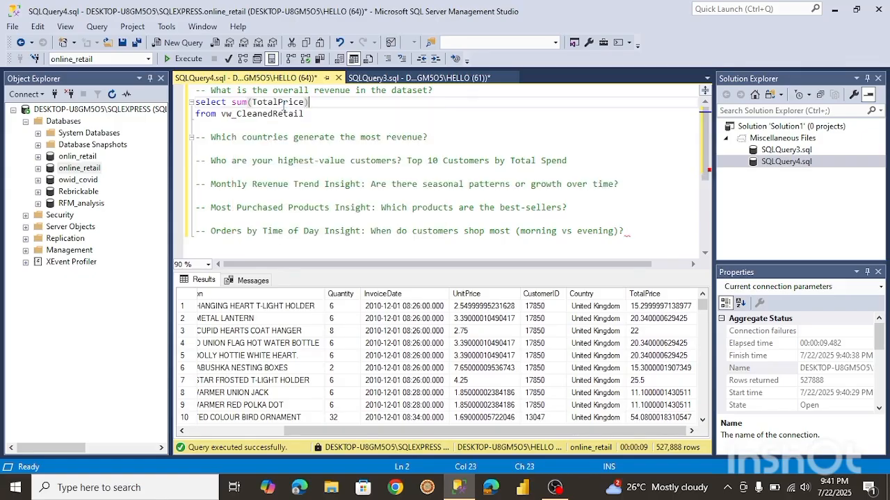
pyautogui.moveTo(305, 114); pyautogui.dragTo(195, 102)
pyautogui.click(186, 59)
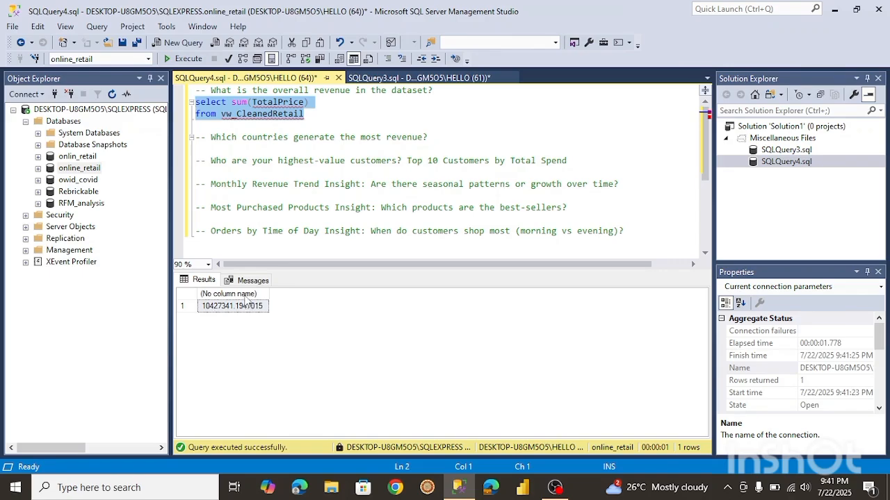
# Alias the summed TotalPrice column as Revenue.
pyautogui.click(315, 103)
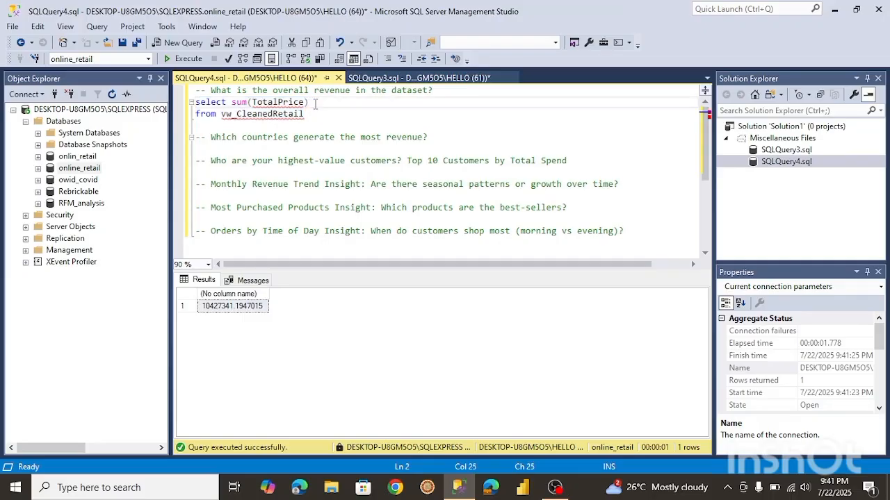
pyautogui.write('asRevenu')
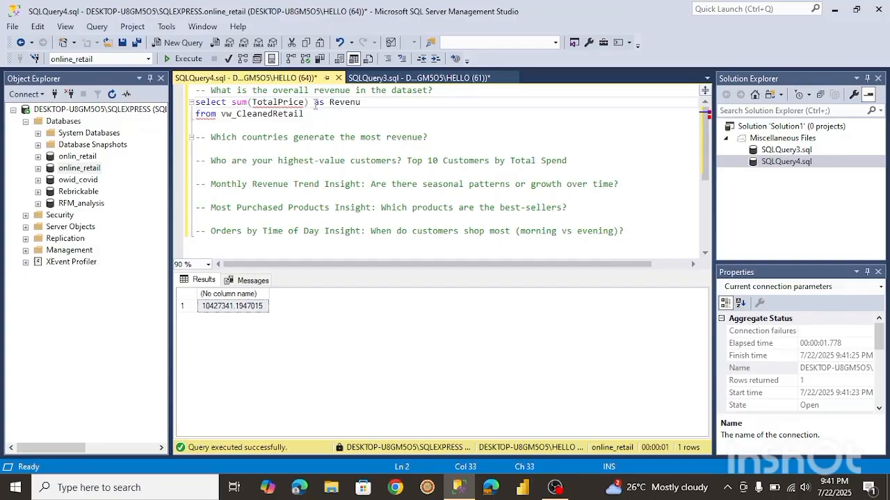
pyautogui.write('e')
pyautogui.press('Down')
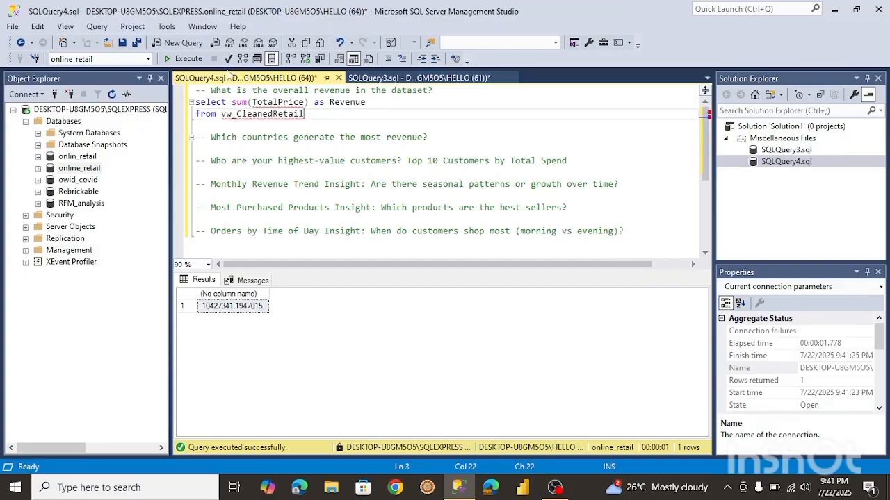
# Run the Revenue query and disable IntelliSense to clear the error underlines.
pyautogui.click(183, 60)
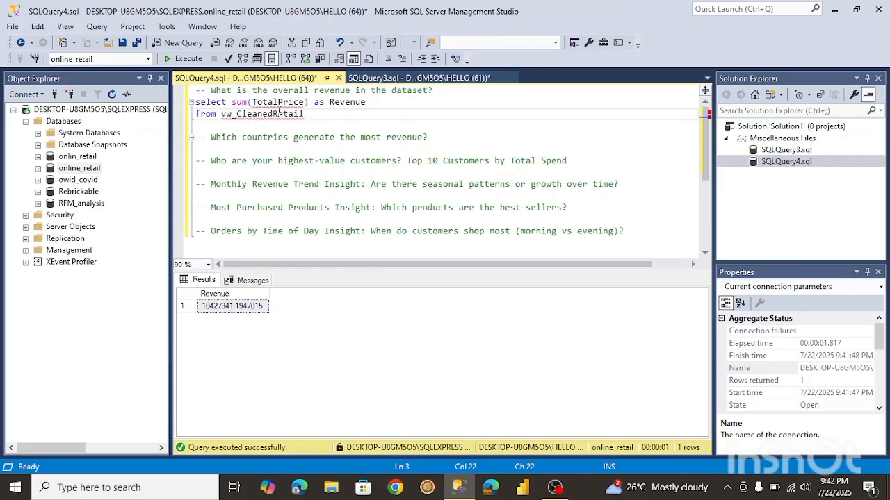
pyautogui.moveTo(274, 102)
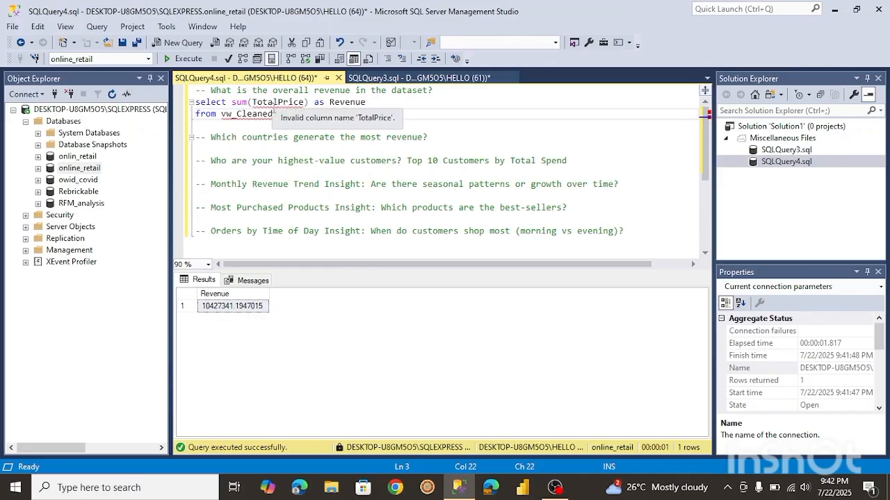
pyautogui.rightClick(275, 109)
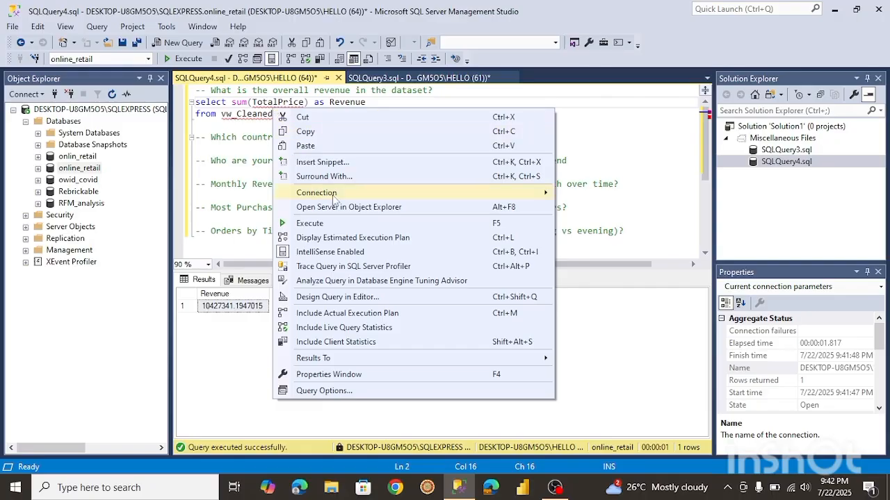
pyautogui.click(332, 252)
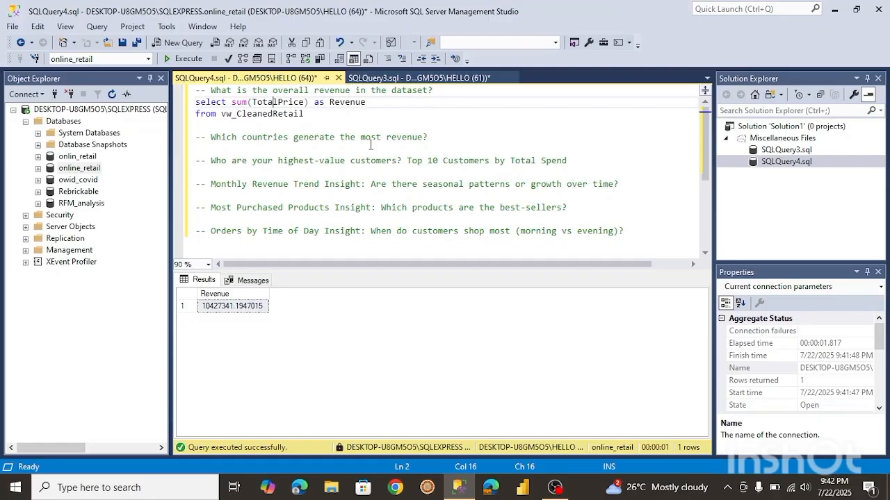
# Copy the Revenue query and paste it beneath the countries revenue question comment.
pyautogui.click(438, 138)
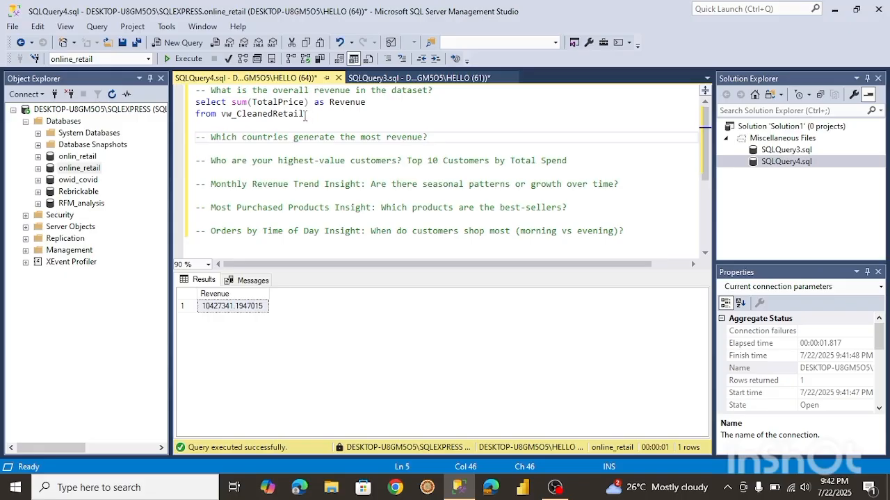
pyautogui.moveTo(310, 115); pyautogui.dragTo(196, 101)
pyautogui.hotkey('ctrl', 'c')
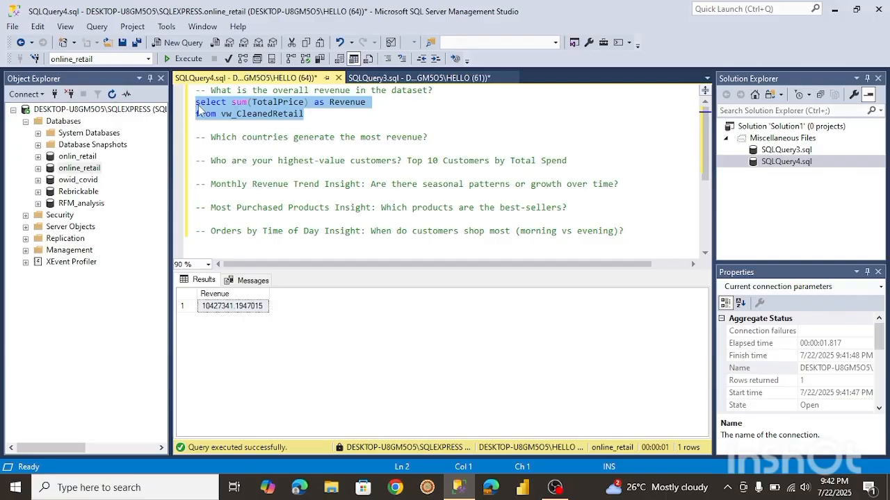
pyautogui.click(441, 137)
pyautogui.press('Return')
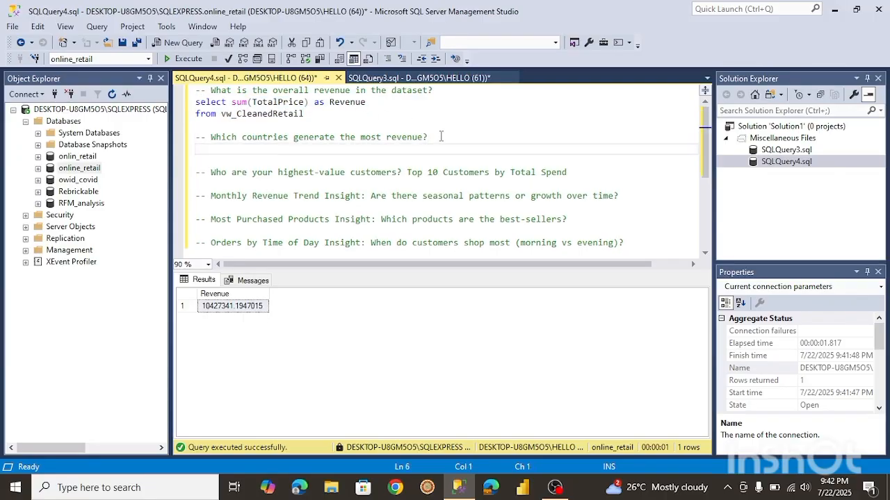
pyautogui.hotkey('ctrl', 'v')
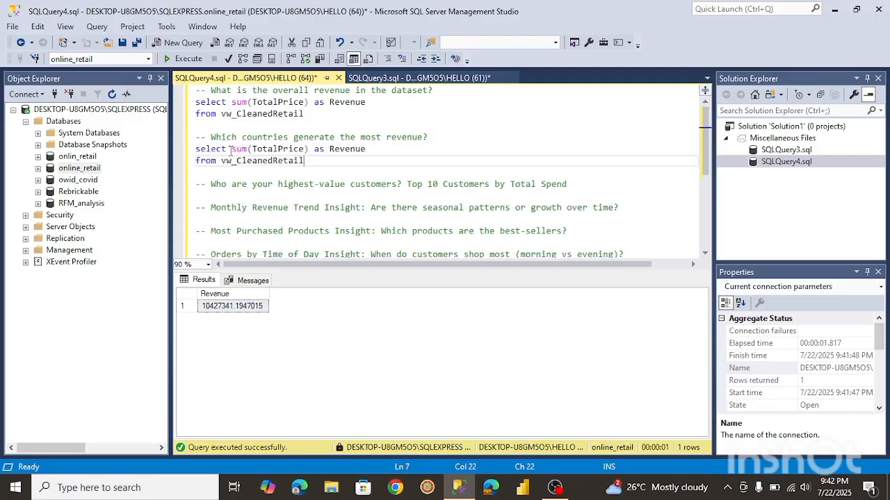
pyautogui.click(231, 149)
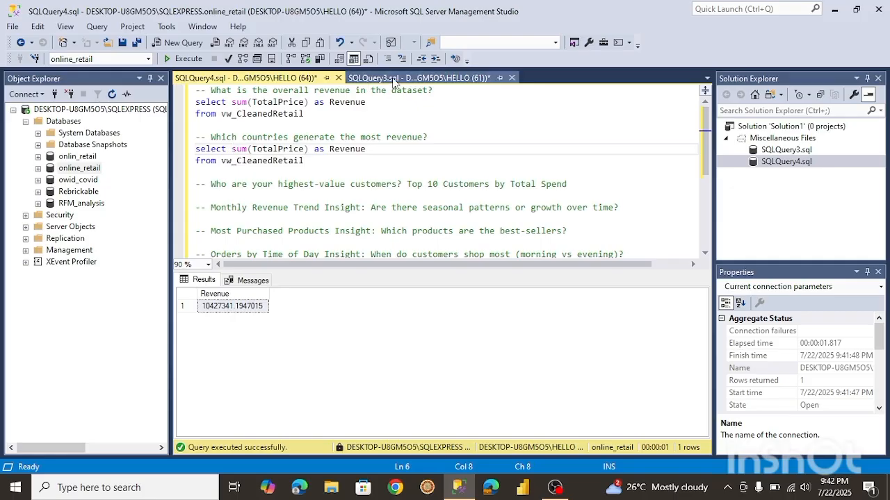
# Copy the SELECT * FROM vw_CleanedRetail query from SQLQuery3, paste it at the top of this script, and run it.
pyautogui.click(417, 77)
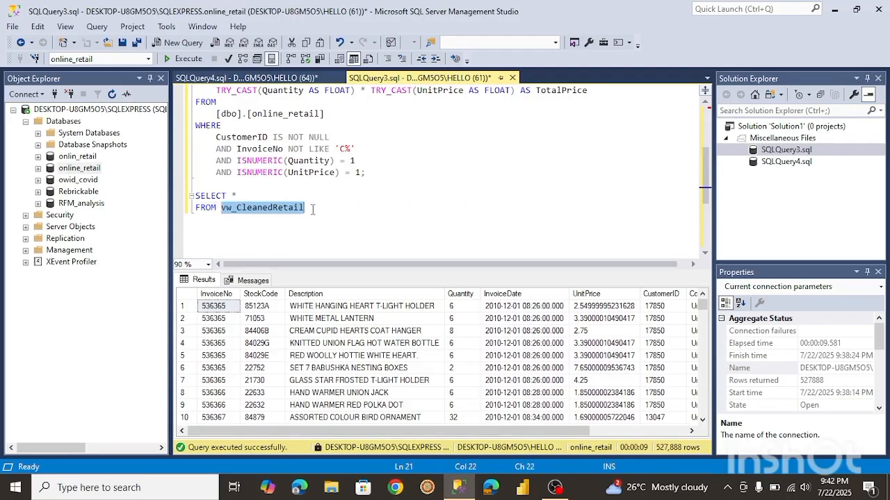
pyautogui.moveTo(305, 208); pyautogui.dragTo(196, 196)
pyautogui.hotkey('ctrl', 'c')
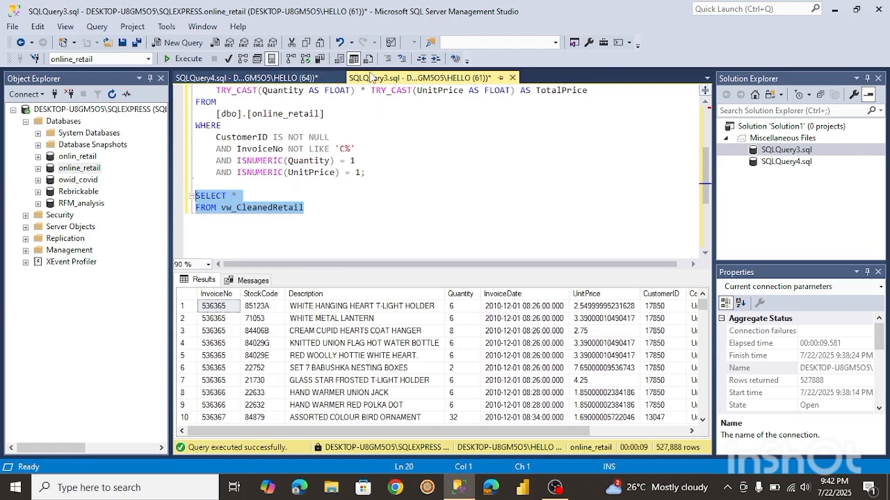
pyautogui.click(271, 77)
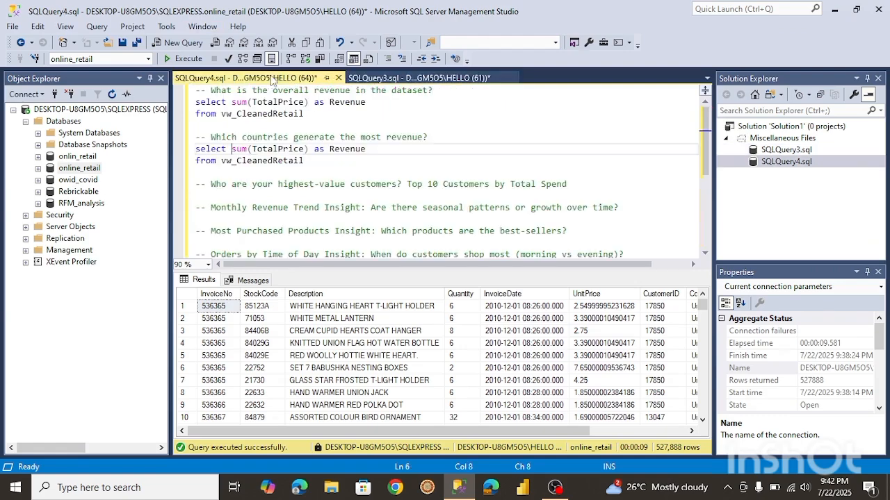
pyautogui.click(189, 95)
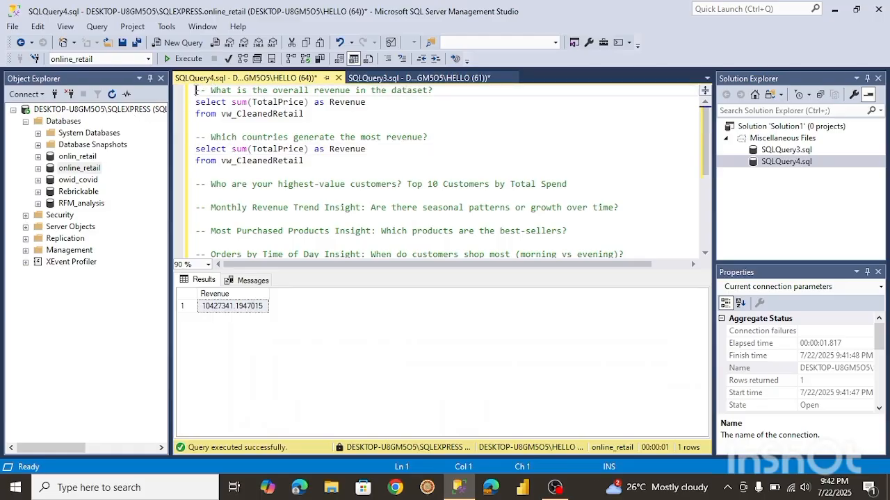
pyautogui.press('Return')
pyautogui.press('Return')
pyautogui.click(199, 91)
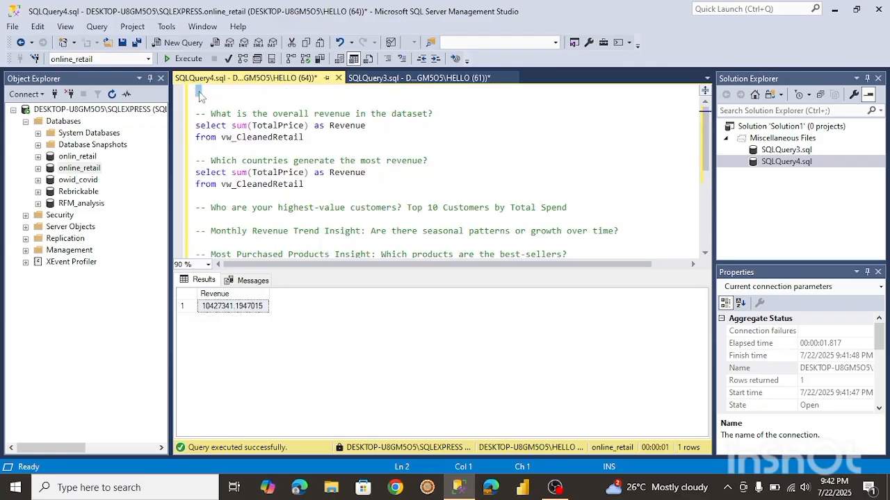
pyautogui.hotkey('ctrl', 'v')
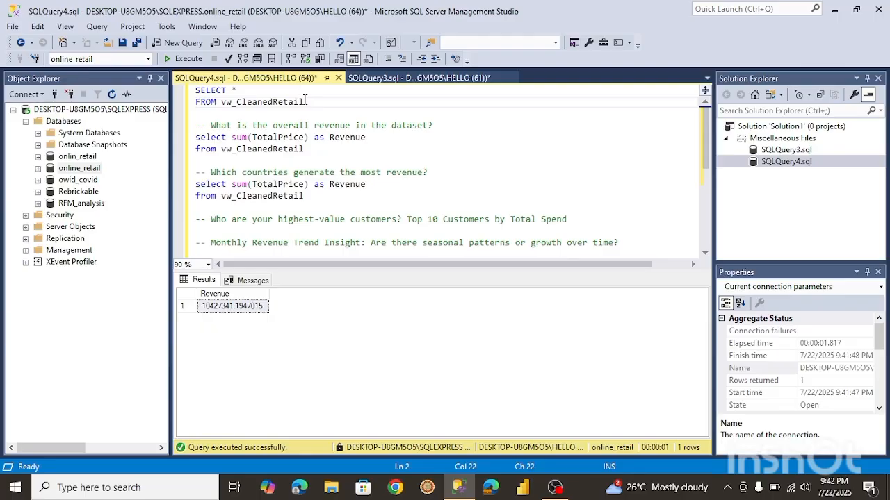
pyautogui.moveTo(305, 102); pyautogui.dragTo(195, 90)
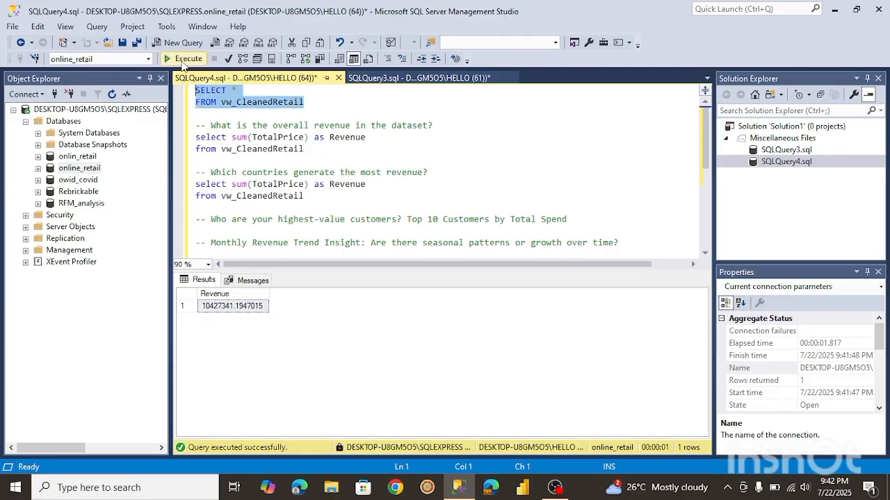
pyautogui.click(184, 60)
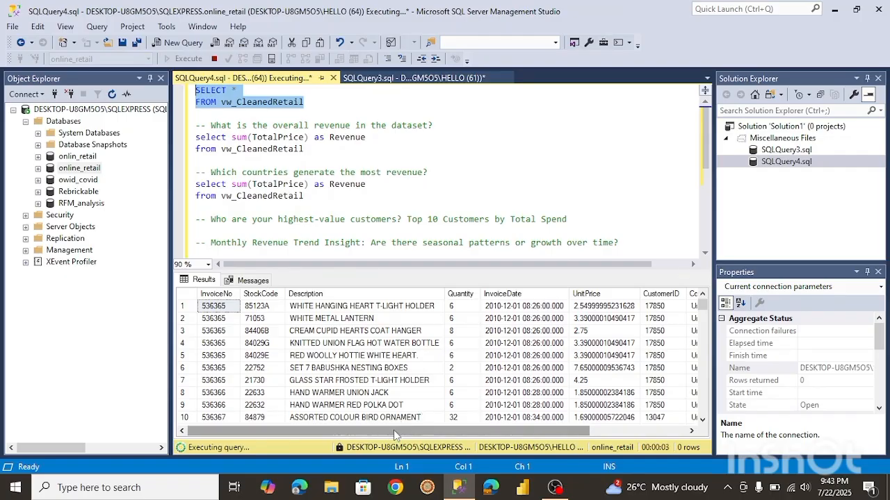
pyautogui.moveTo(394, 431); pyautogui.dragTo(489, 431)
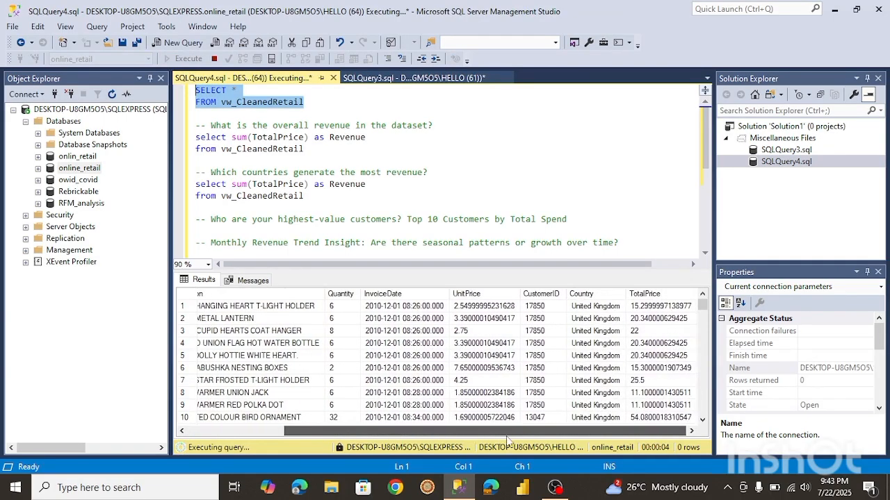
# Add Country to the select list of the countries query and run it.
pyautogui.click(231, 184)
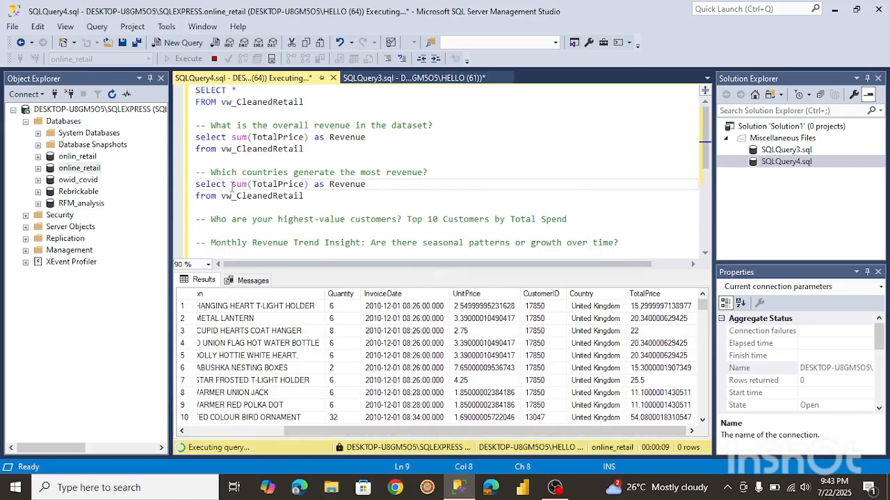
pyautogui.write('Country,')
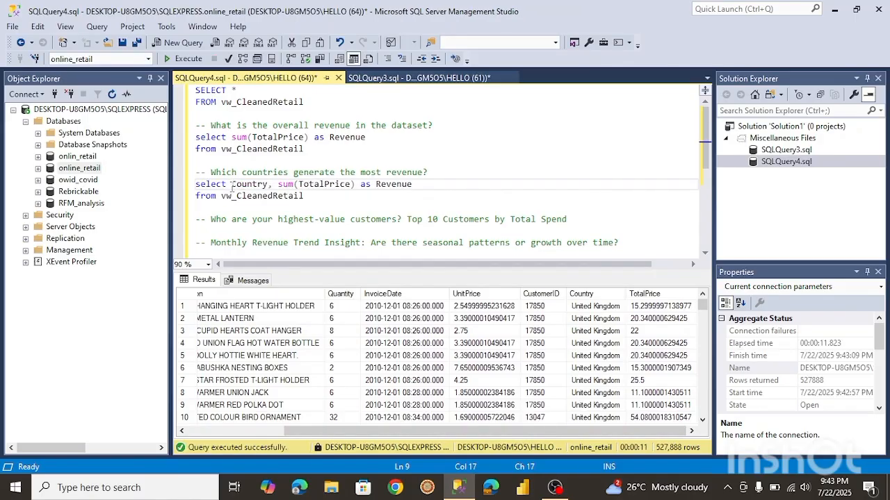
pyautogui.moveTo(307, 197); pyautogui.dragTo(195, 184)
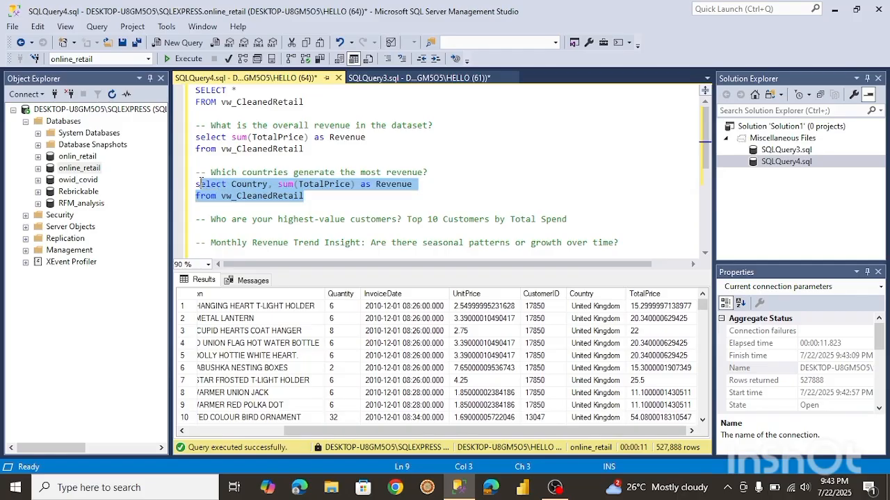
pyautogui.click(185, 59)
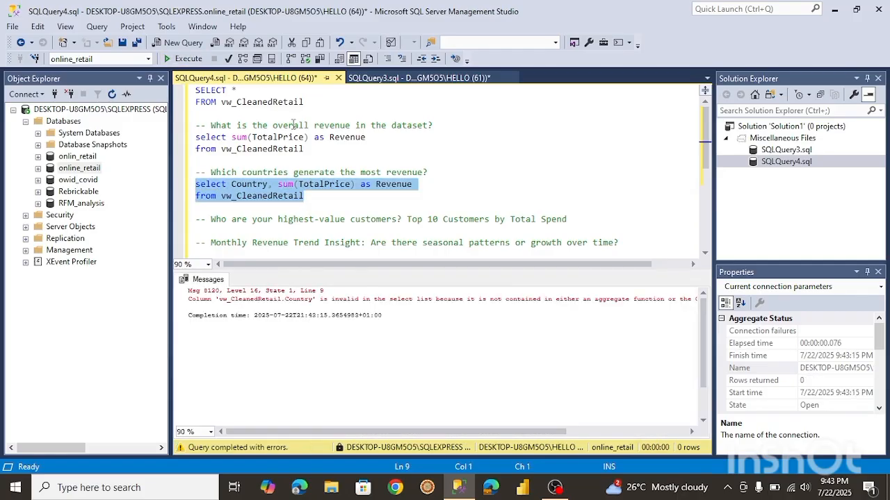
# Add group by Country to the countries query and run it.
pyautogui.click(307, 197)
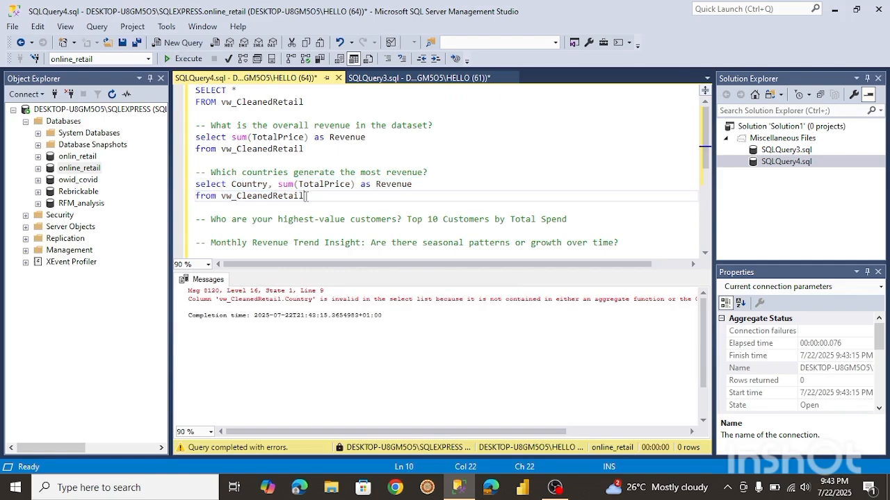
pyautogui.press('Return')
pyautogui.write('grou')
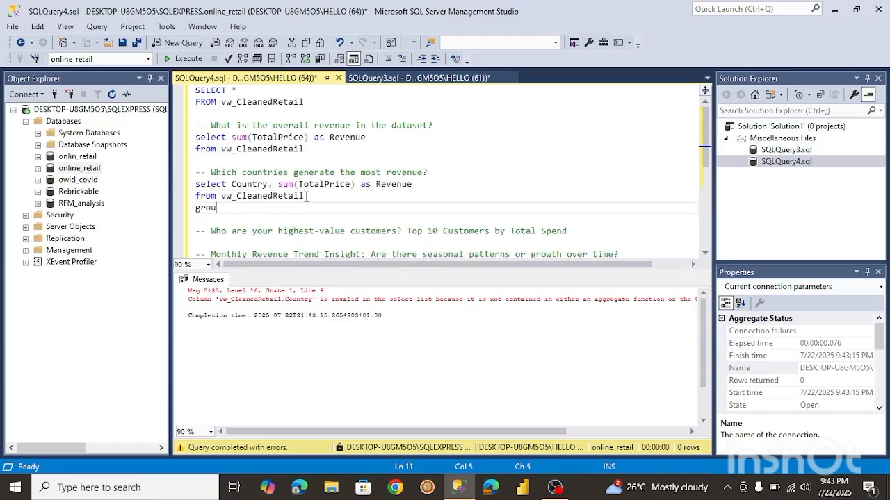
pyautogui.write('p by Country')
pyautogui.moveTo(280, 209); pyautogui.dragTo(196, 184)
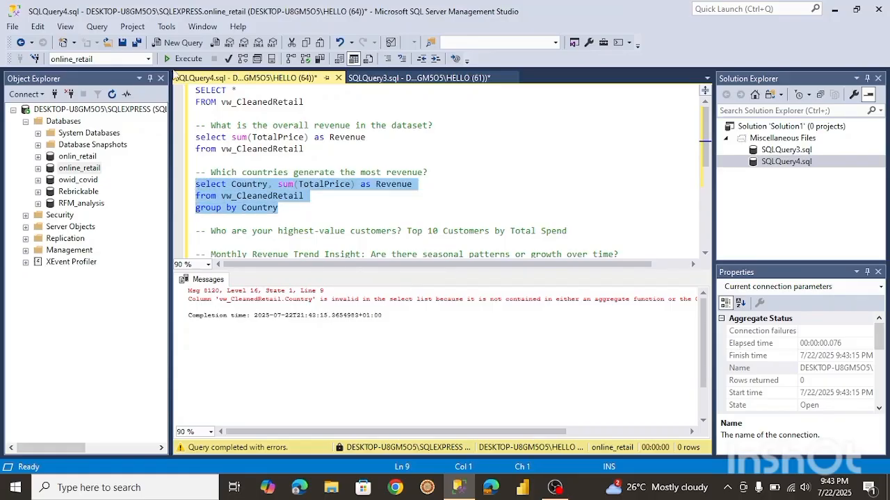
pyautogui.click(181, 62)
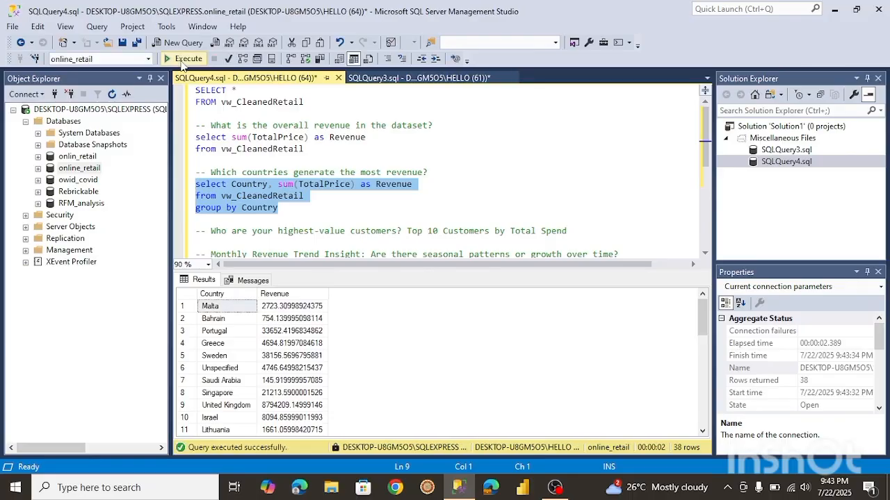
# Add order by Revenue to the countries query and run it.
pyautogui.click(289, 210)
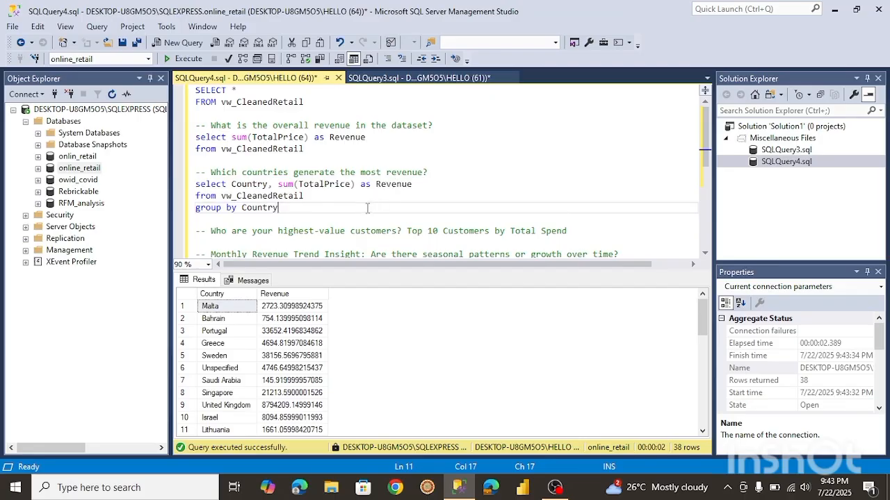
pyautogui.press('Return')
pyautogui.write('ord')
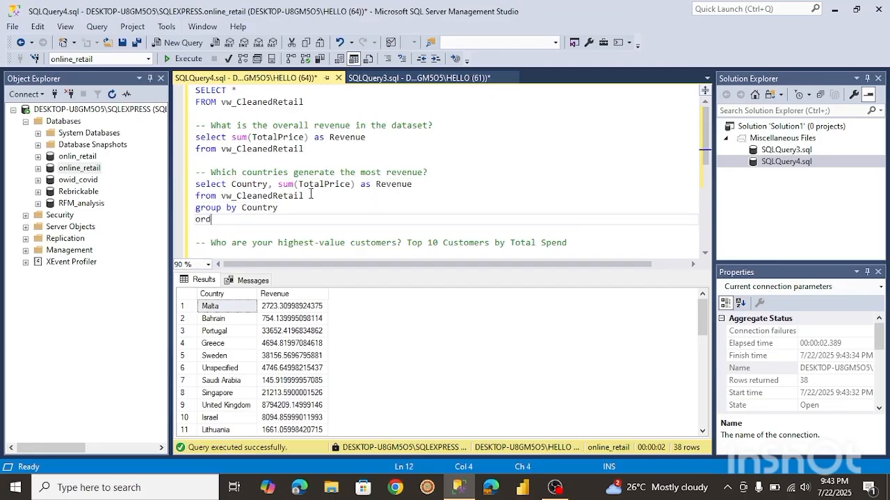
pyautogui.write('er by Revenue')
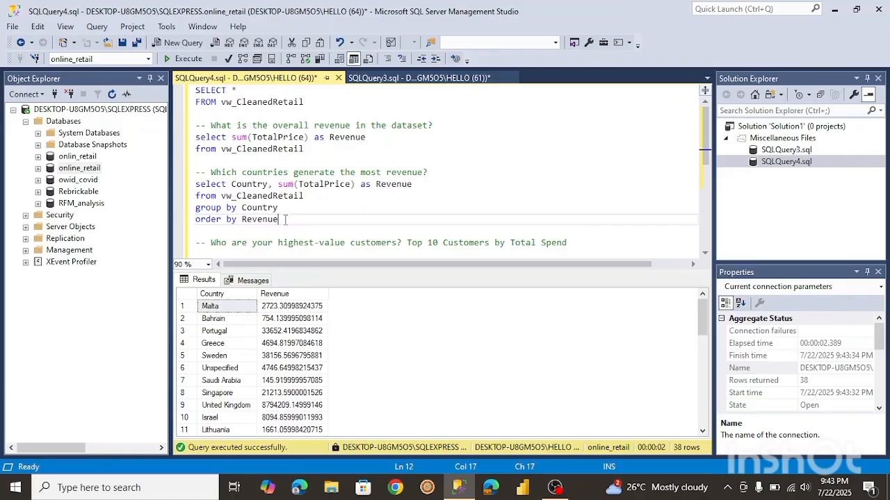
pyautogui.moveTo(285, 220); pyautogui.dragTo(196, 183)
pyautogui.click(184, 58)
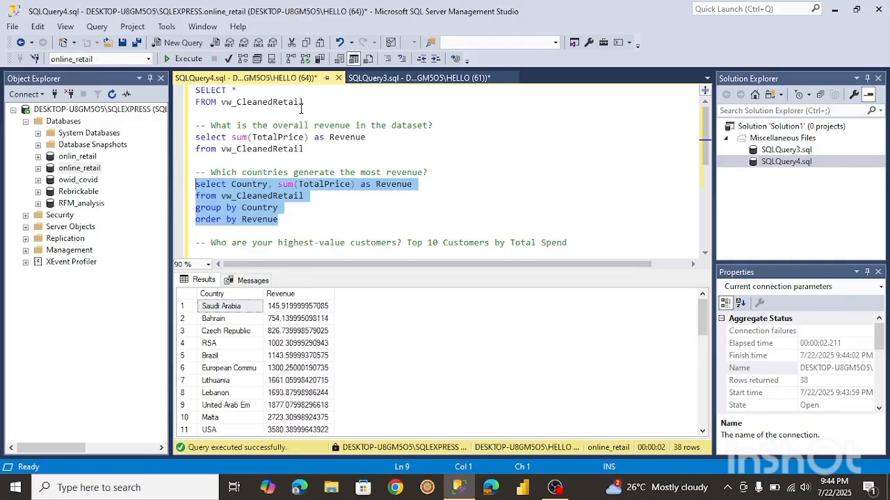
# Make the countries query sort by Revenue descending and run it.
pyautogui.click(284, 222)
pyautogui.write('desc')
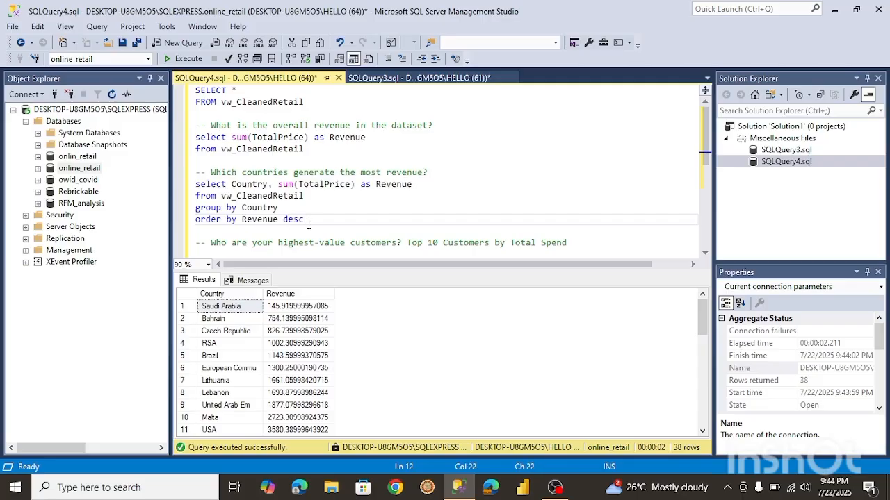
pyautogui.moveTo(309, 220); pyautogui.dragTo(195, 184)
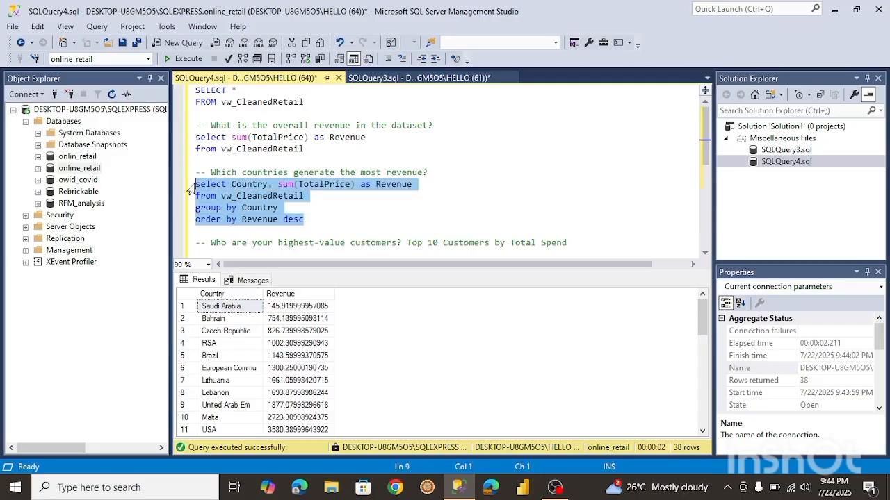
pyautogui.click(186, 58)
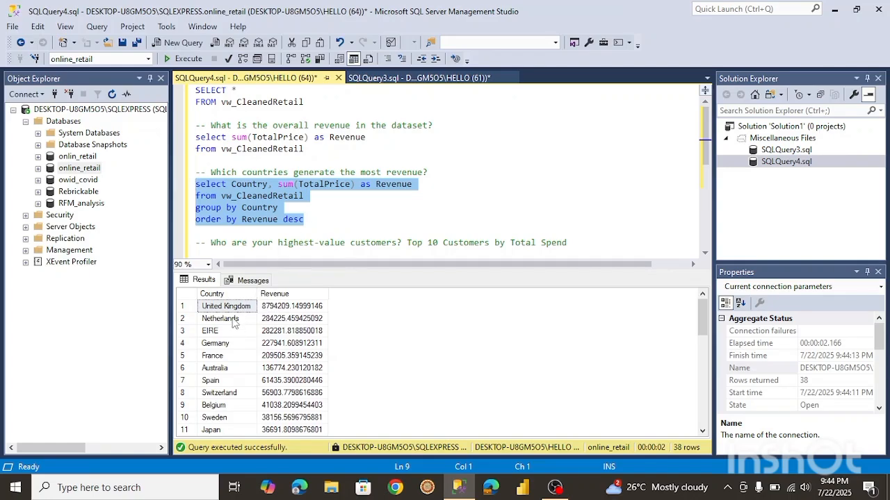
# Limit the countries query to top(10) results and run it.
pyautogui.click(231, 185)
pyautogui.write('top(10)')
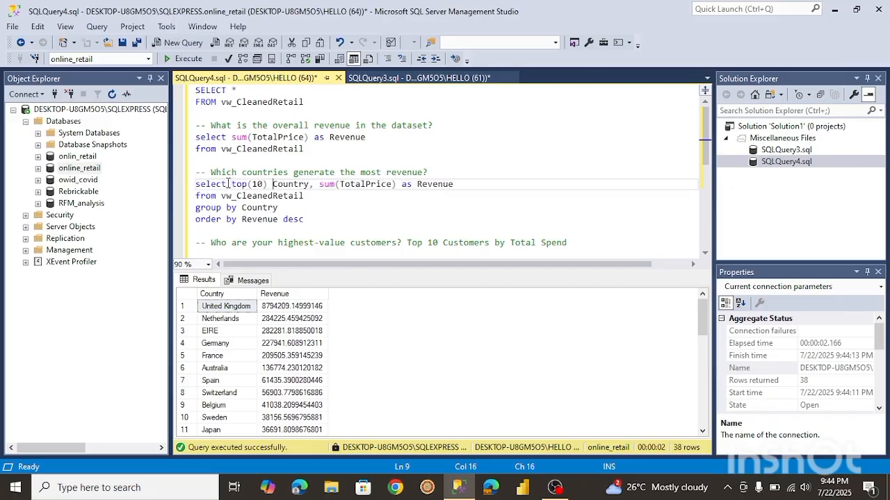
pyautogui.moveTo(196, 184); pyautogui.dragTo(304, 220)
pyautogui.click(186, 59)
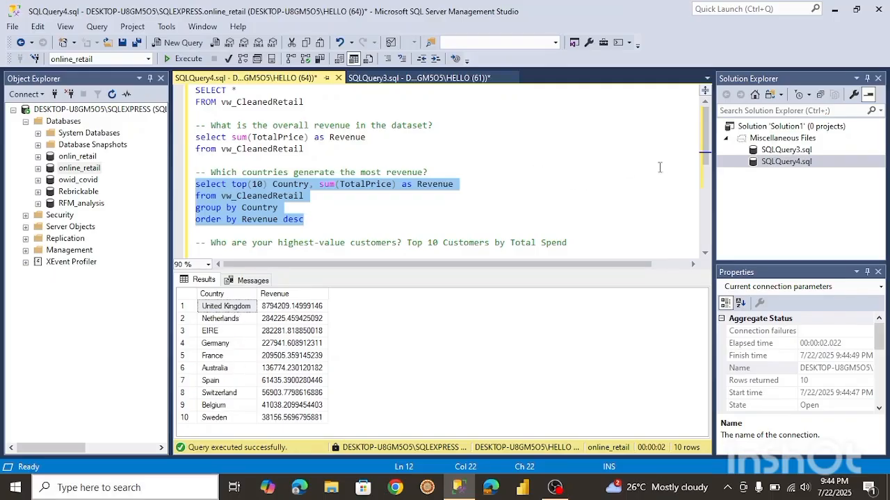
# Run the SELECT * query on vw_CleanedRetail and browse across its result columns.
pyautogui.moveTo(704, 164); pyautogui.dragTo(702, 198)
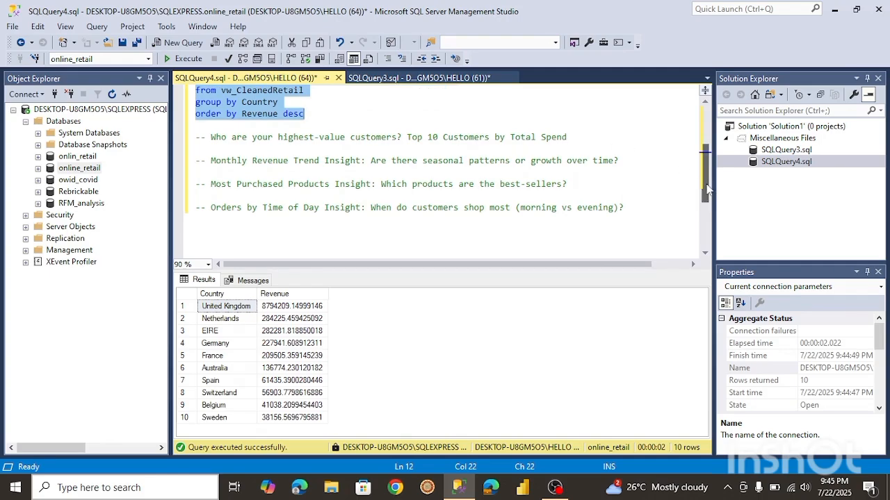
pyautogui.moveTo(707, 188); pyautogui.dragTo(706, 154)
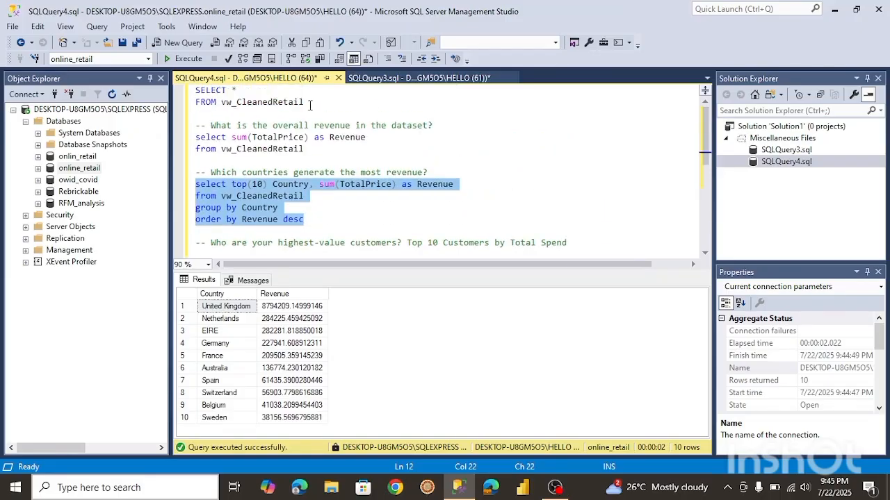
pyautogui.moveTo(310, 105); pyautogui.dragTo(196, 88)
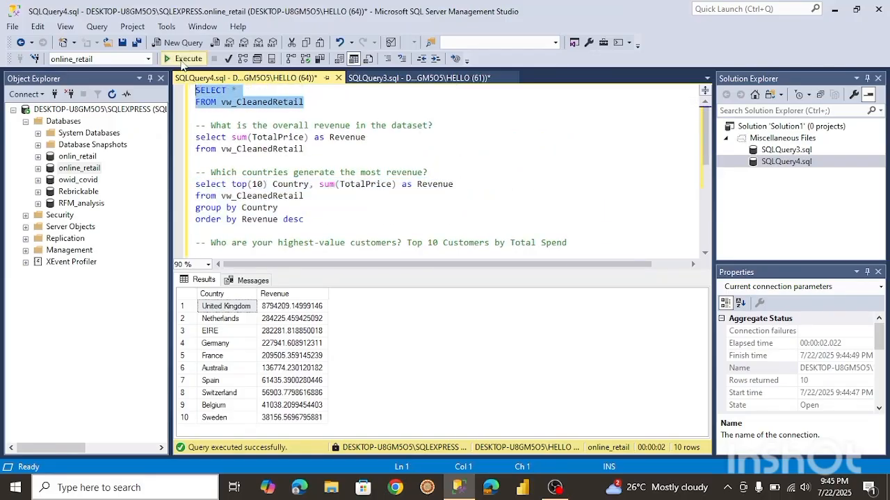
pyautogui.click(184, 59)
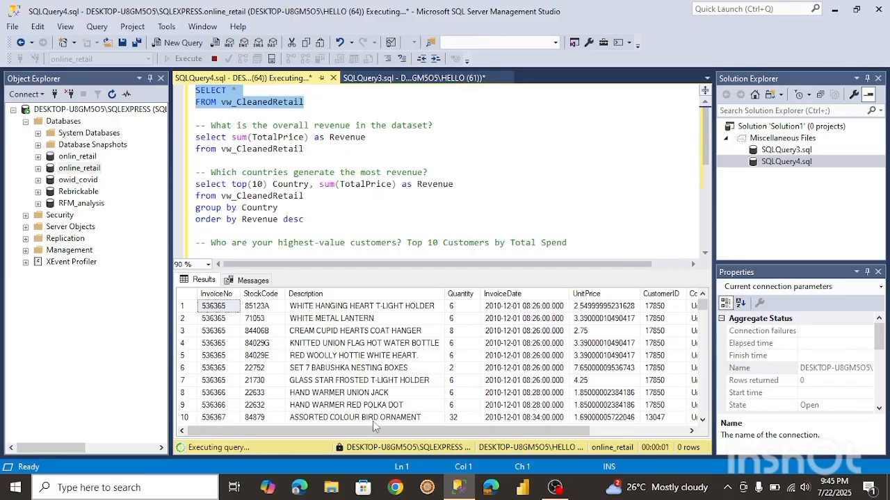
pyautogui.moveTo(374, 432); pyautogui.dragTo(427, 430)
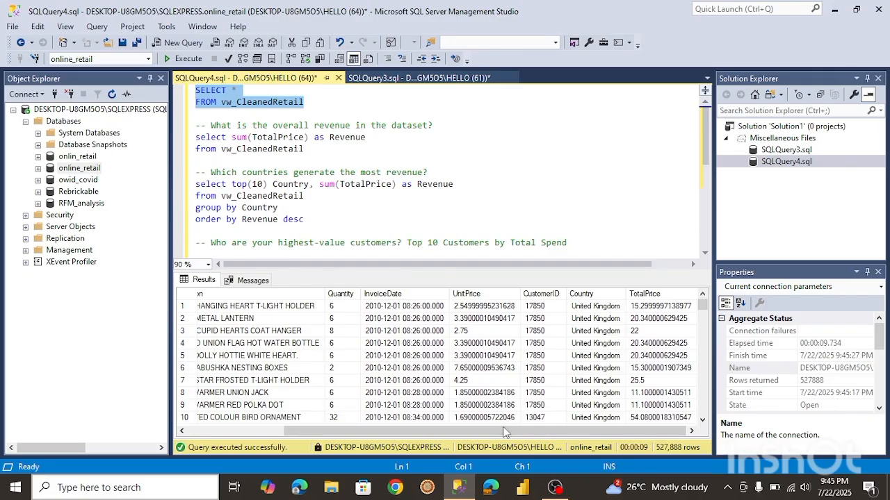
pyautogui.moveTo(507, 432); pyautogui.dragTo(407, 426)
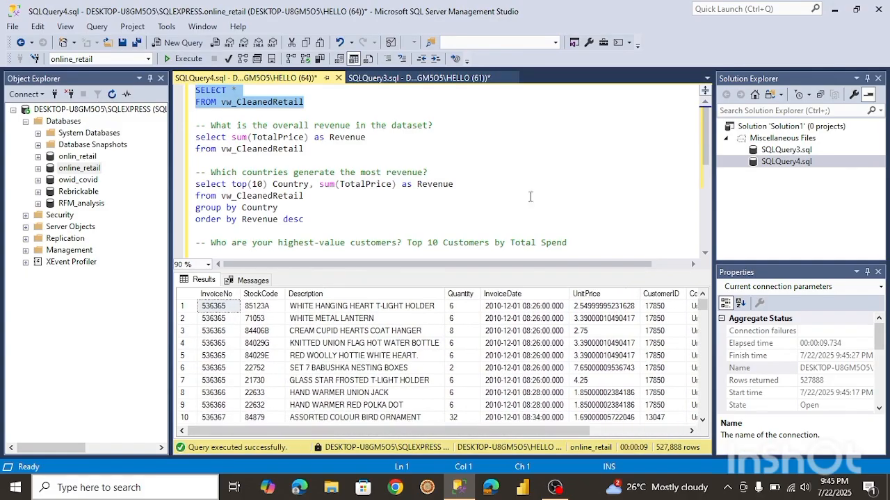
# Under the highest-value customers comment, start a query selecting CustomerID, sum(TotalPrice).
pyautogui.click(574, 242)
pyautogui.press('Return')
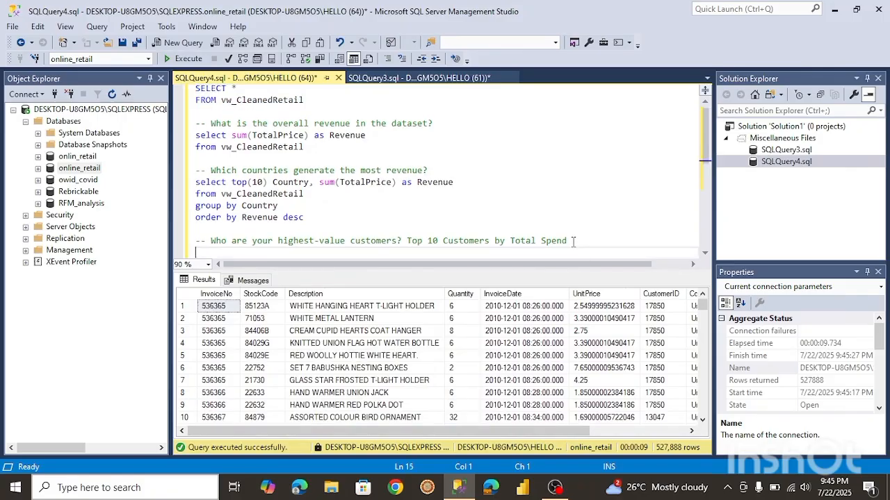
pyautogui.moveTo(706, 147); pyautogui.dragTo(711, 185)
pyautogui.write('sel')
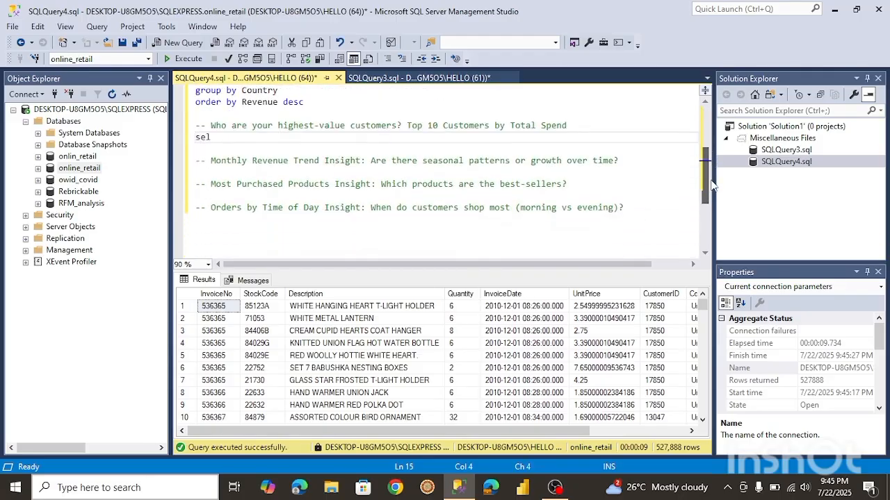
pyautogui.write('ect CustomerID')
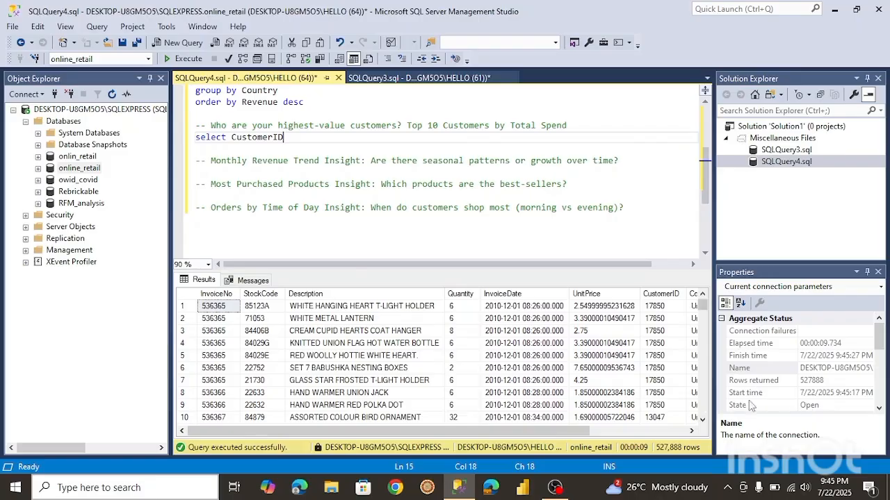
pyautogui.moveTo(438, 434); pyautogui.dragTo(419, 445)
pyautogui.write(',')
pyautogui.write('s')
pyautogui.press('BackSpace')
pyautogui.write('sum(TotalPrice)')
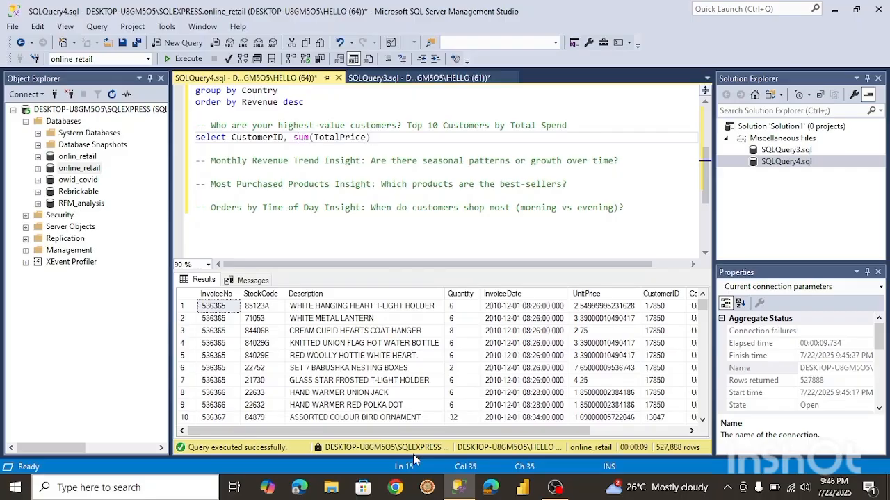
# Add from vw_CleanedRetail to the customers query and run it.
pyautogui.press('Return')
pyautogui.write('from')
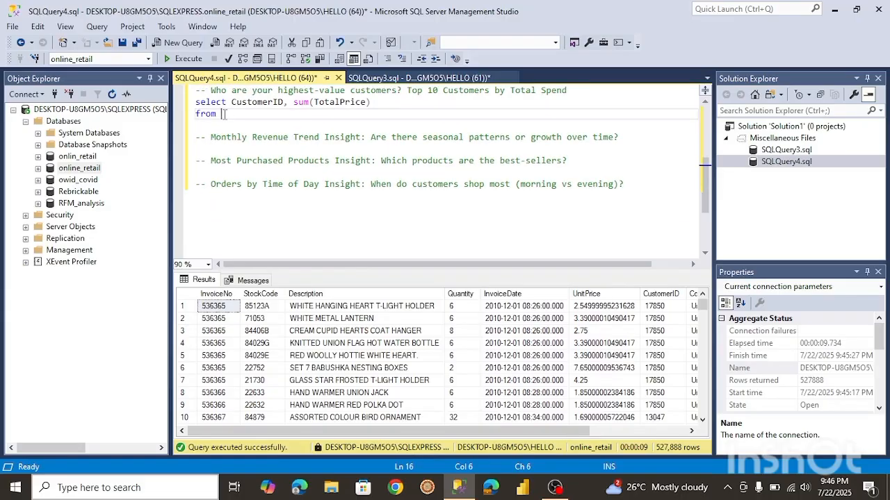
pyautogui.write('vw_CleanedRetail')
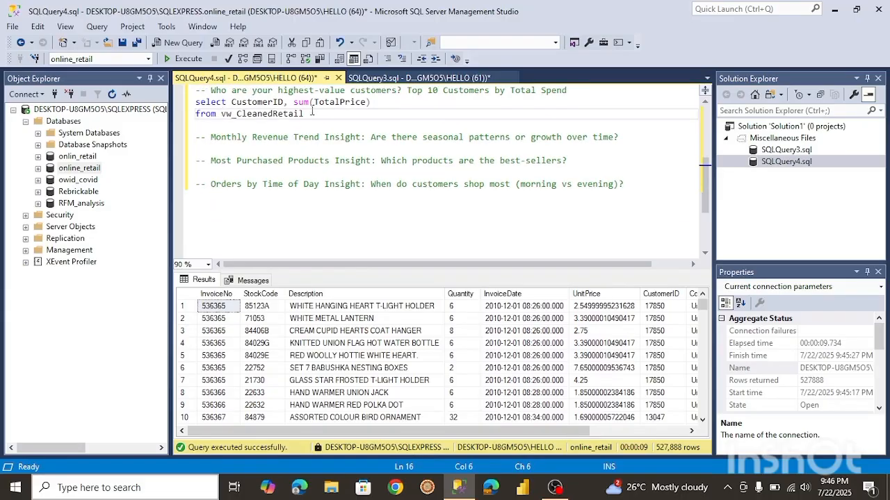
pyautogui.moveTo(307, 114); pyautogui.dragTo(189, 101)
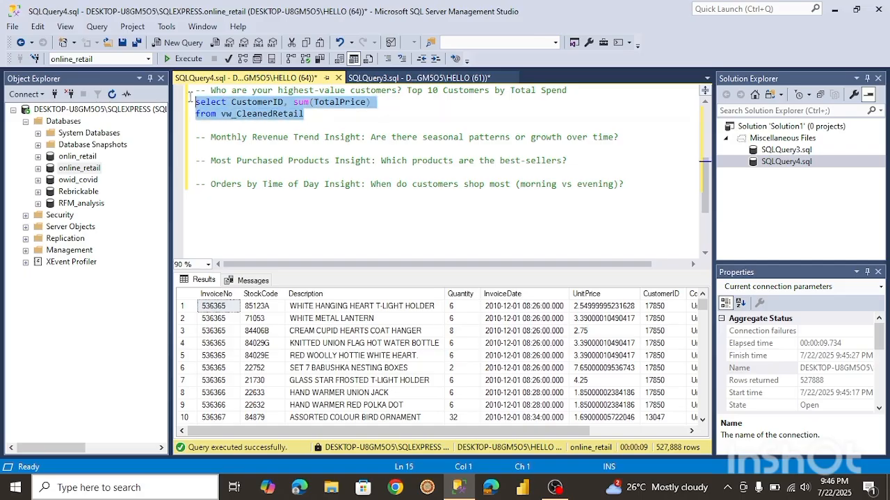
pyautogui.click(186, 59)
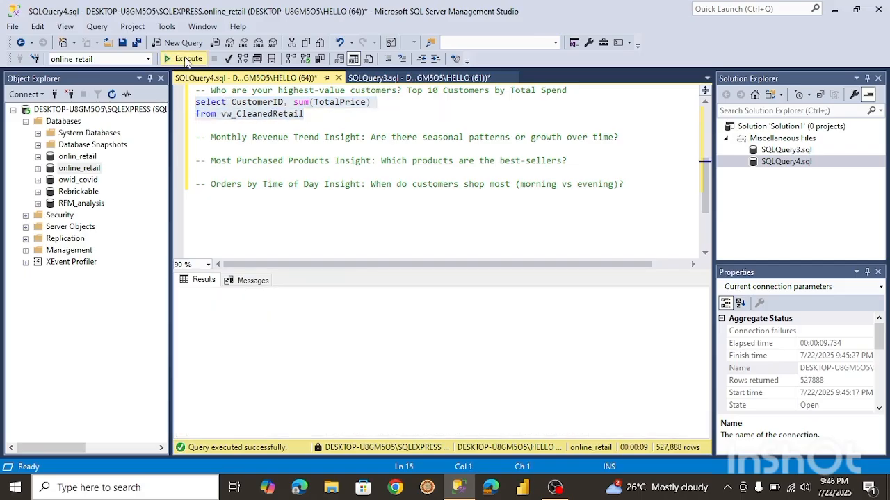
# Add group by CustomerID to the customers query and run it.
pyautogui.click(312, 116)
pyautogui.press('Return')
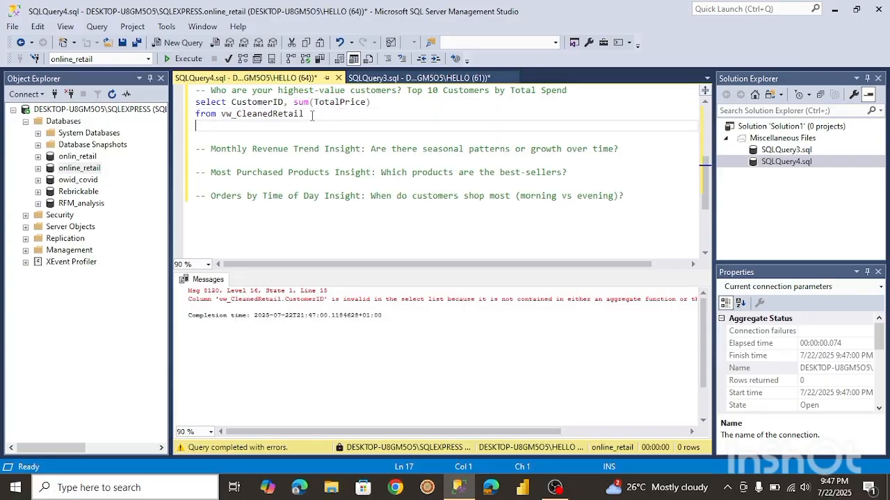
pyautogui.write('group by CustomerID')
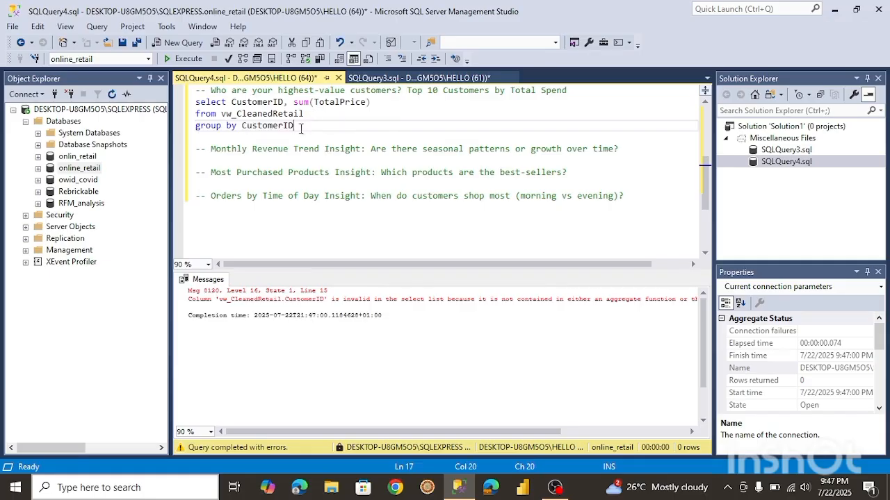
pyautogui.moveTo(306, 127); pyautogui.dragTo(195, 102)
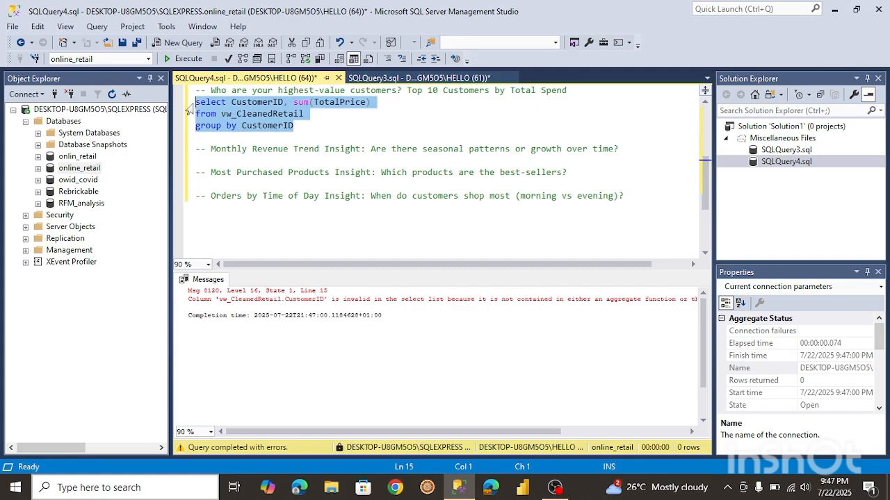
pyautogui.click(188, 58)
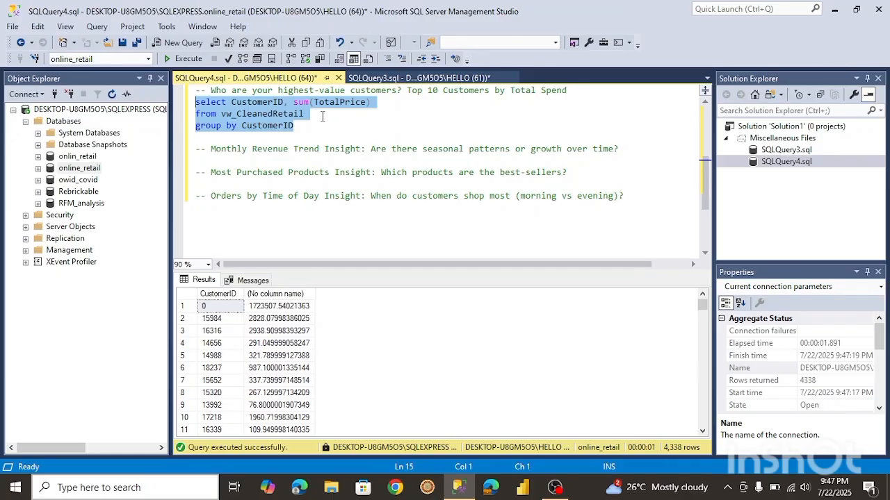
# Alias the sum as Revenue, add order by Revenue desc to the customers query, and run it.
pyautogui.click(380, 102)
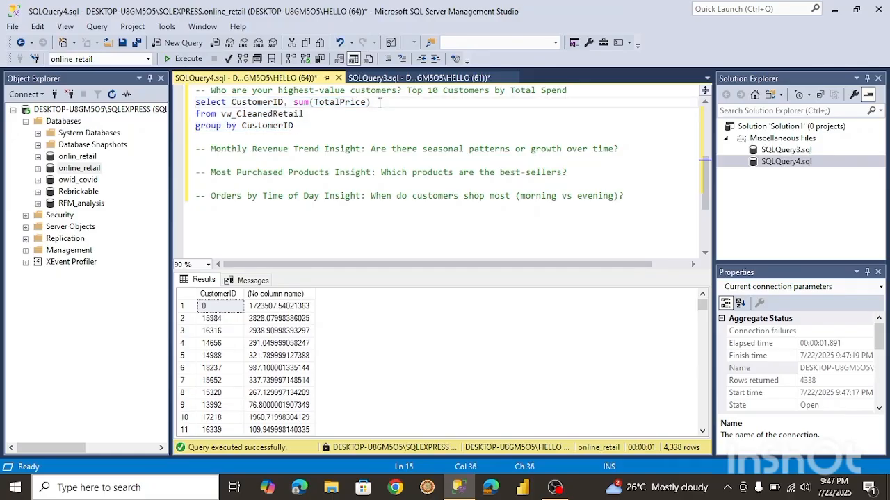
pyautogui.write('Revenue')
pyautogui.click(297, 126)
pyautogui.press('Return')
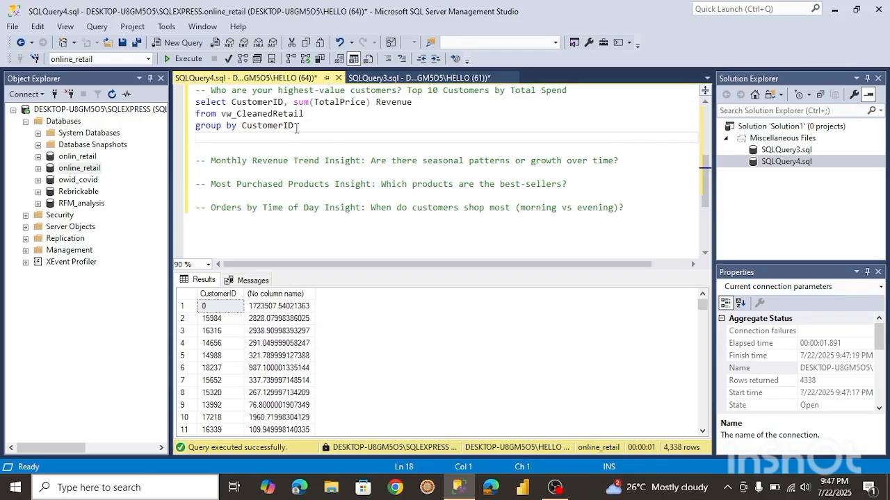
pyautogui.write('order by Revenue desc')
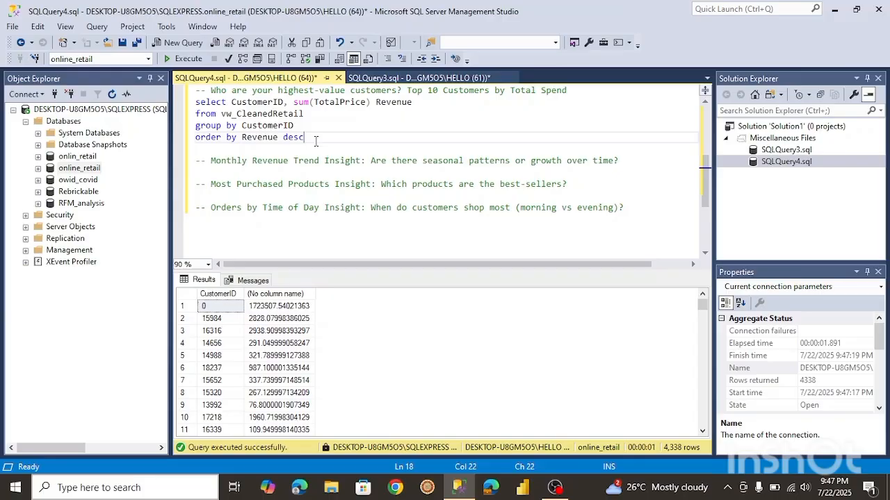
pyautogui.moveTo(315, 141); pyautogui.dragTo(196, 102)
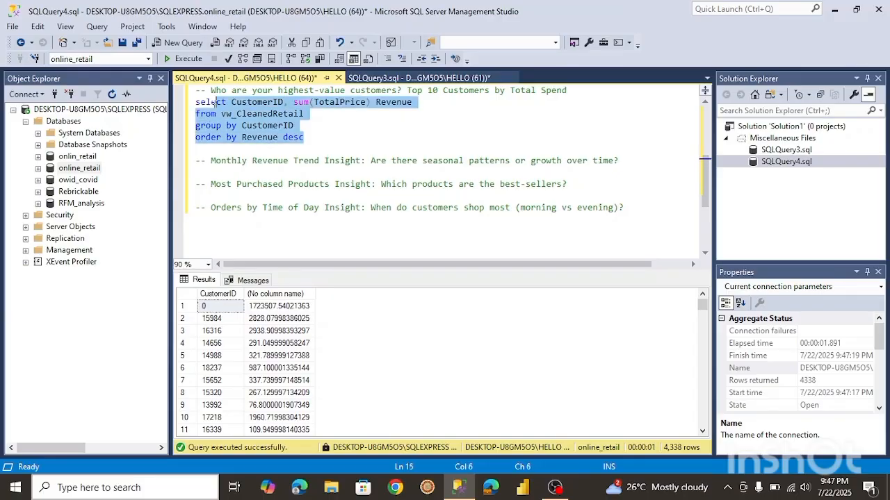
pyautogui.click(187, 60)
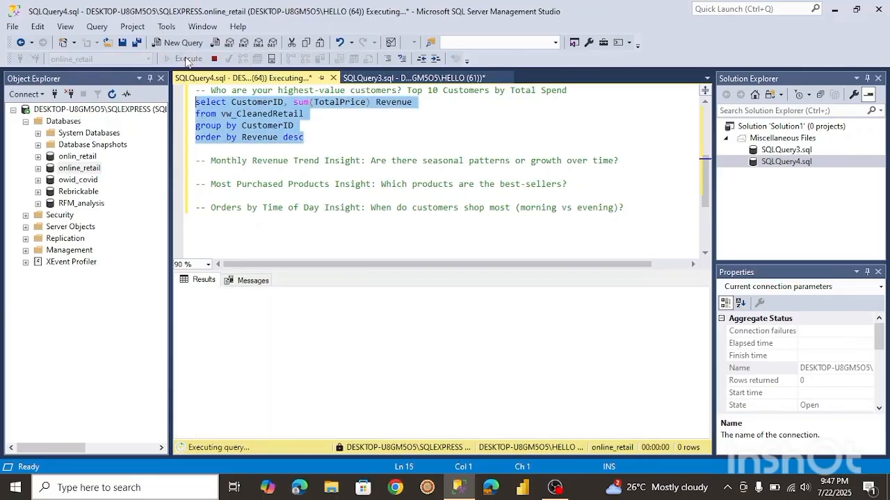
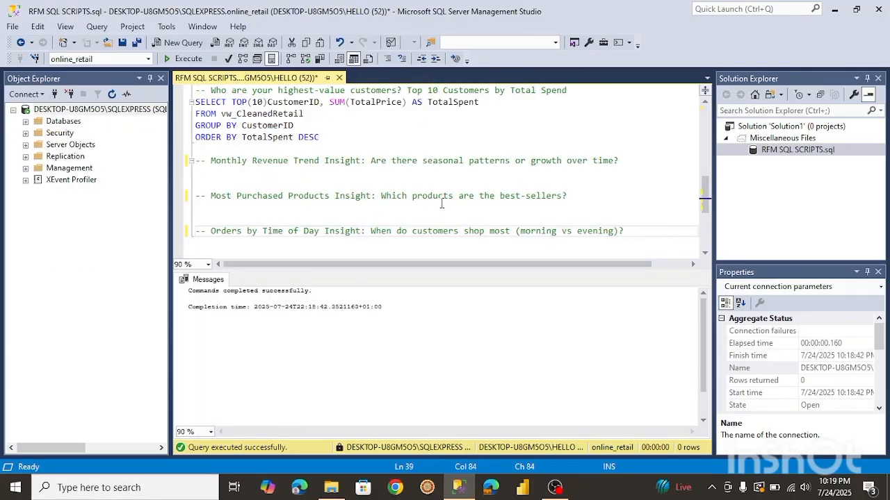
# Open a blank line under the monthly revenue comment and re-run the SELECT * query on vw_CleanedRetail to inspect its columns.
pyautogui.click(632, 159)
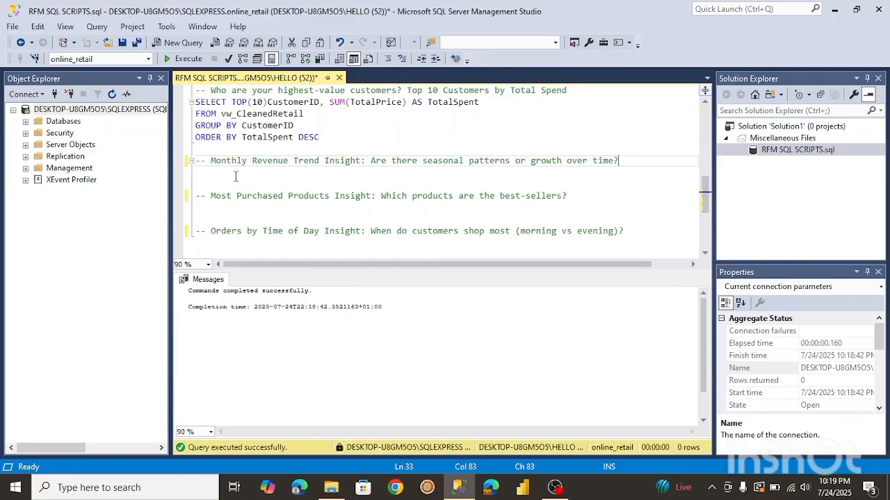
pyautogui.press('Return')
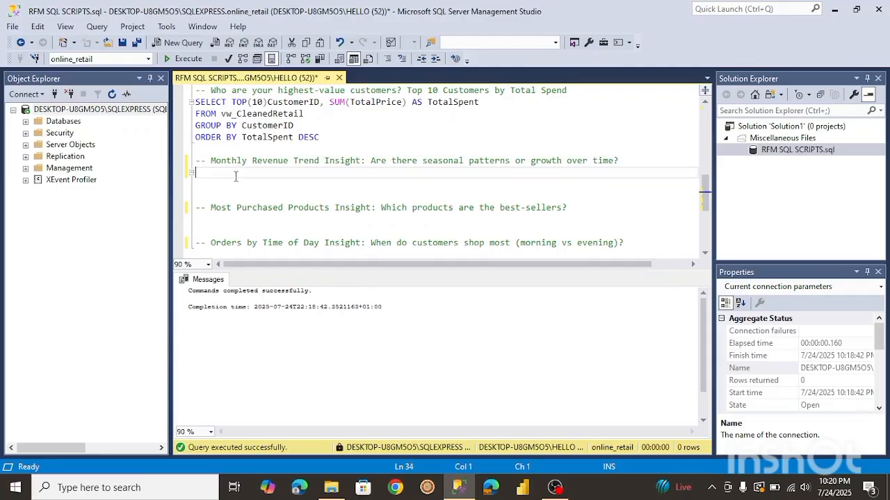
pyautogui.moveTo(706, 182); pyautogui.dragTo(698, 101)
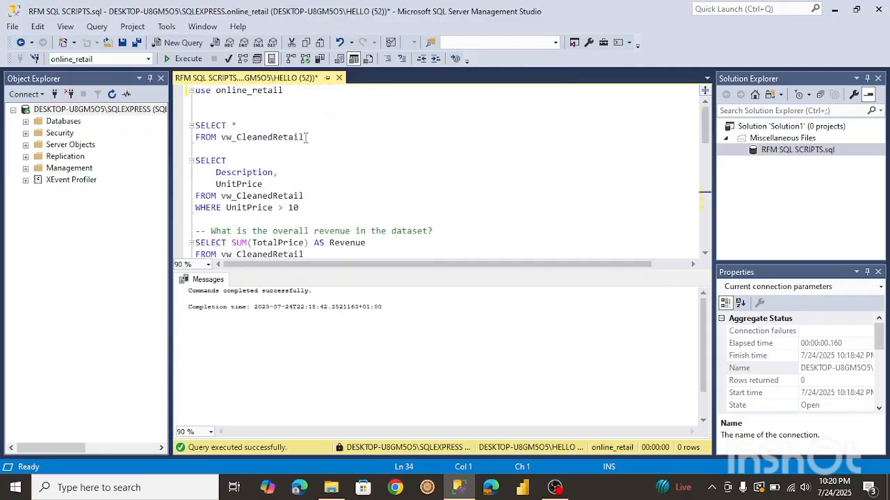
pyautogui.moveTo(307, 137); pyautogui.dragTo(185, 130)
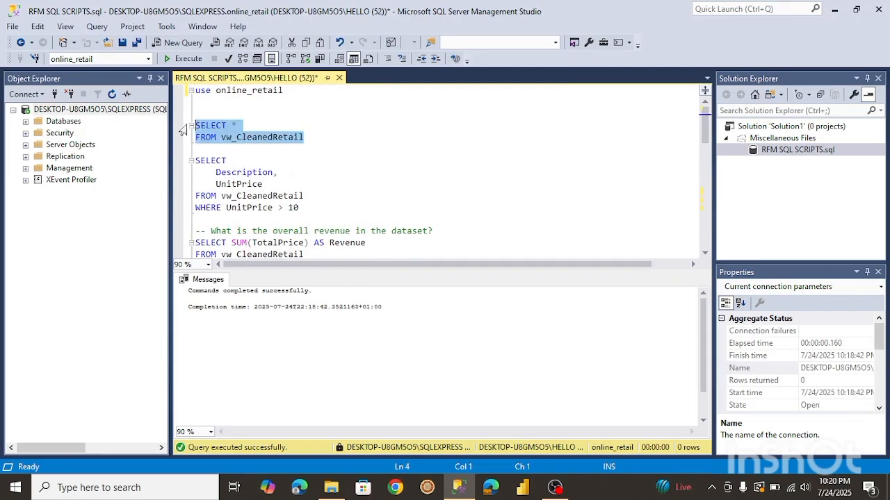
pyautogui.click(188, 60)
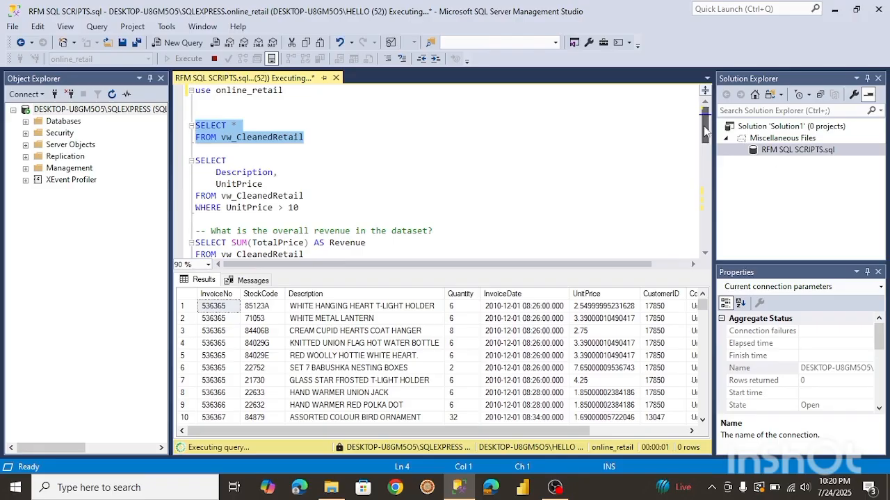
pyautogui.moveTo(705, 130); pyautogui.dragTo(718, 213)
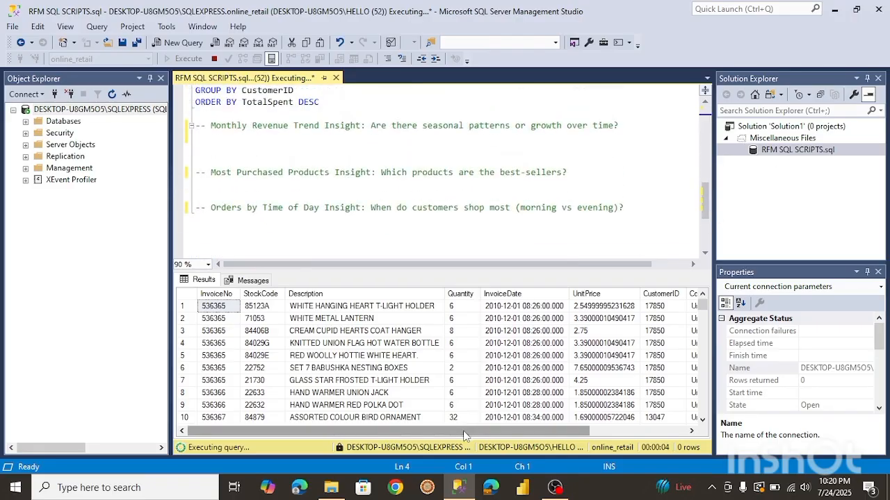
pyautogui.moveTo(464, 431); pyautogui.dragTo(438, 431)
# Start a query under the monthly revenue comment selecting InvoiceDate.
pyautogui.click(204, 138)
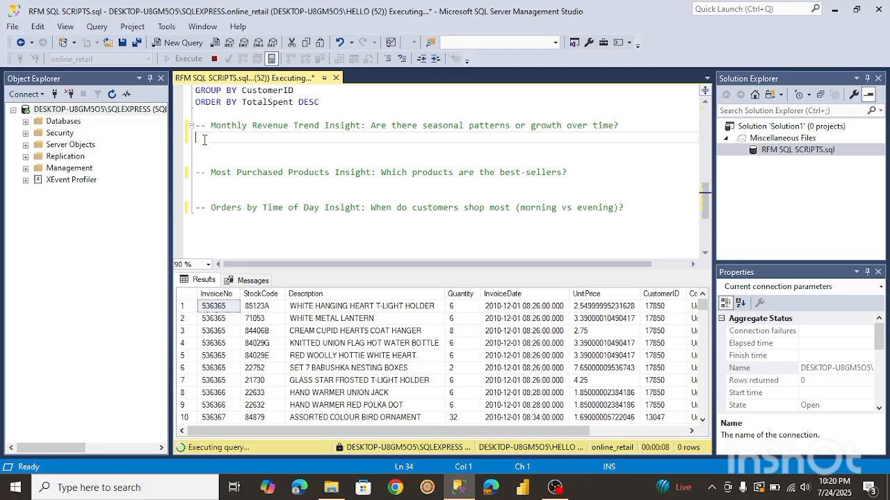
pyautogui.write('selectr')
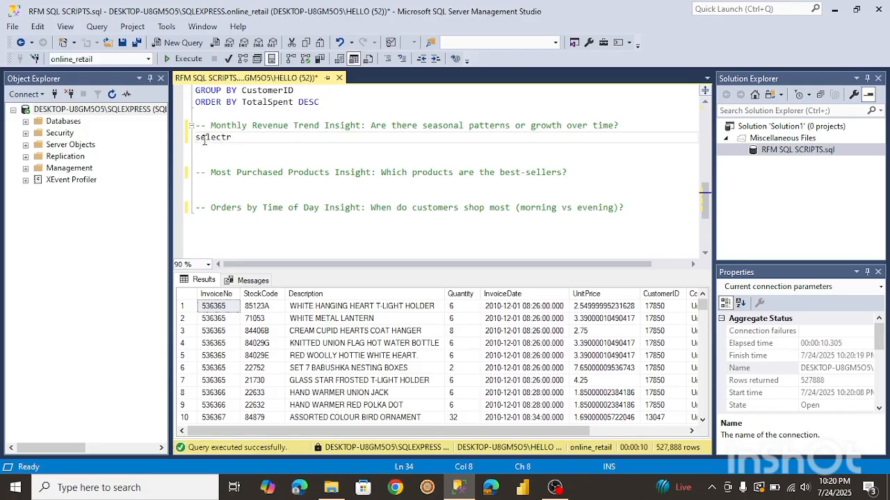
pyautogui.press('BackSpace')
pyautogui.press('Return')
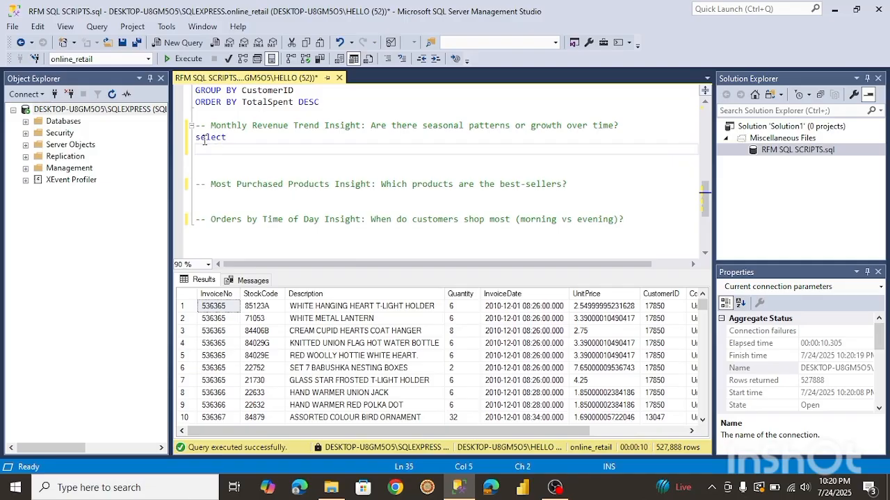
pyautogui.write('Invoic')
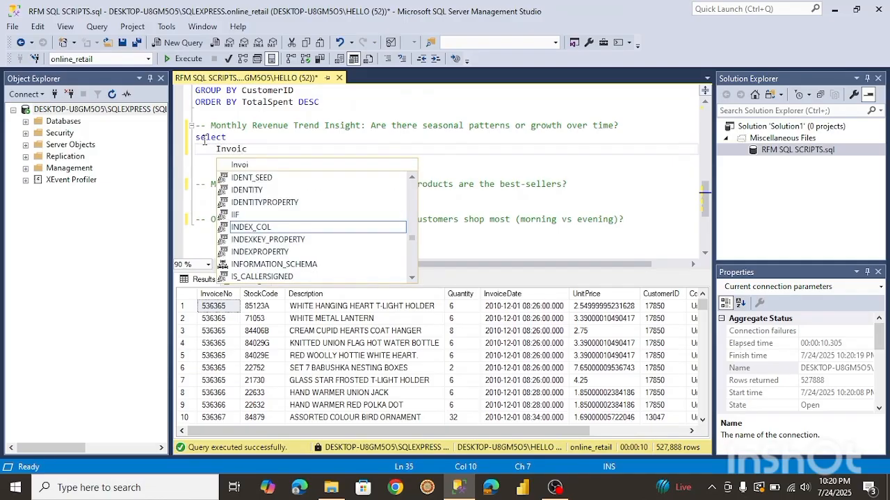
pyautogui.write('eDate,')
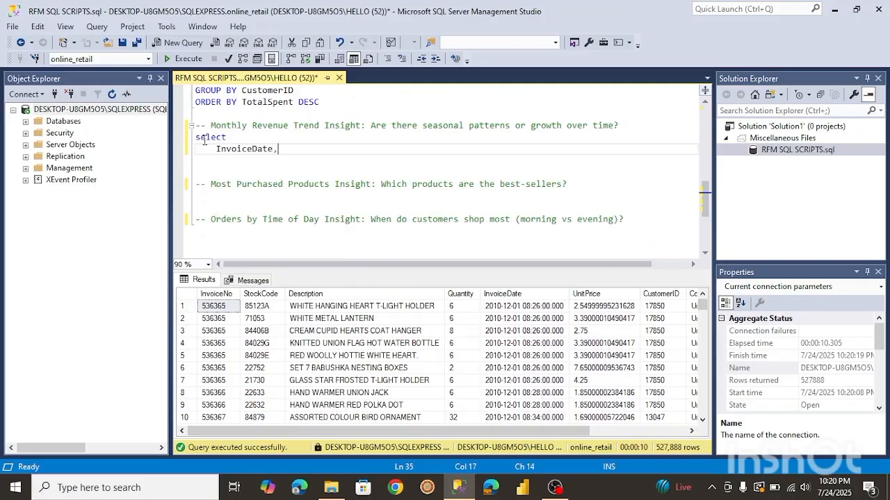
pyautogui.press('Return')
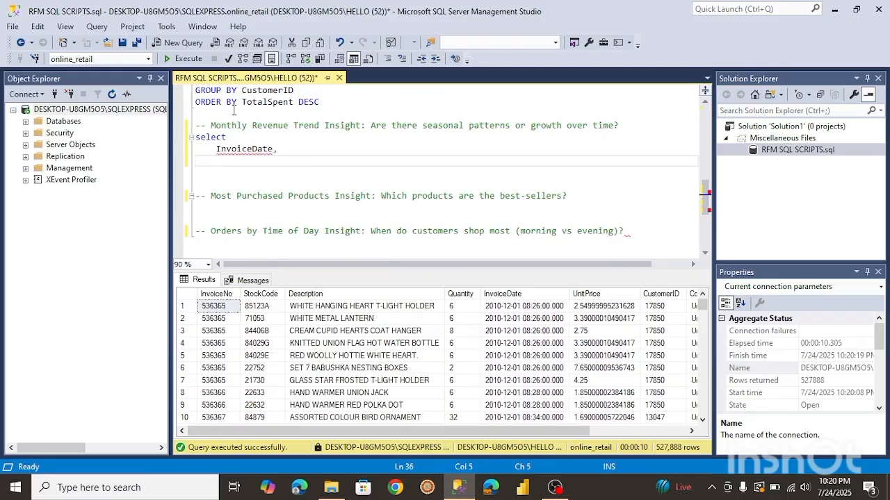
# Add sum(TotalPrice) and from vw_CleanedRetail to the monthly revenue query.
pyautogui.write('s')
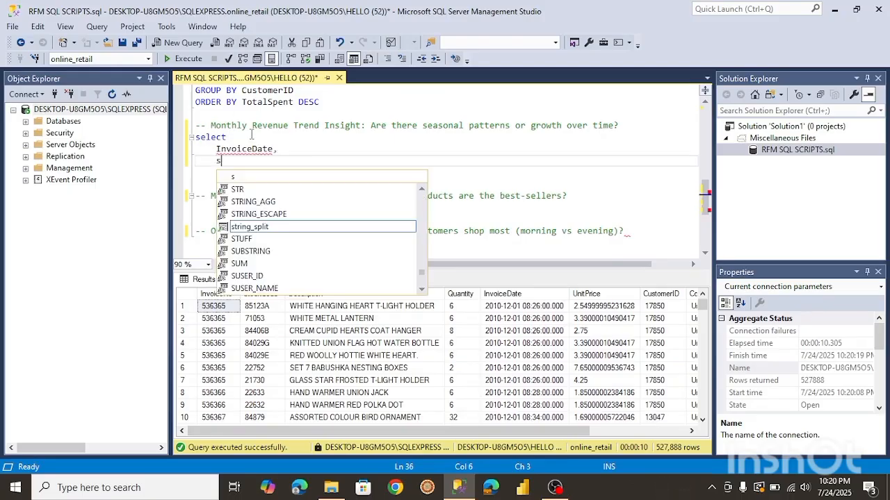
pyautogui.write('um(')
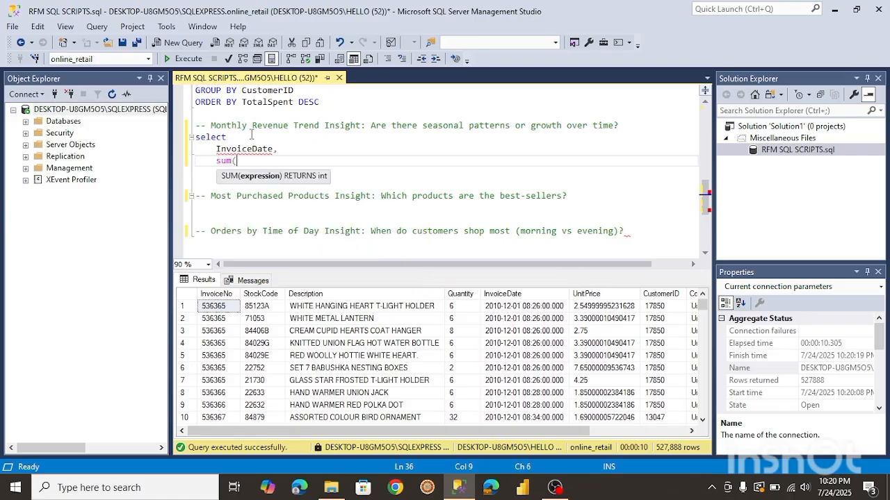
pyautogui.write('TotalPrice)')
pyautogui.press('Return')
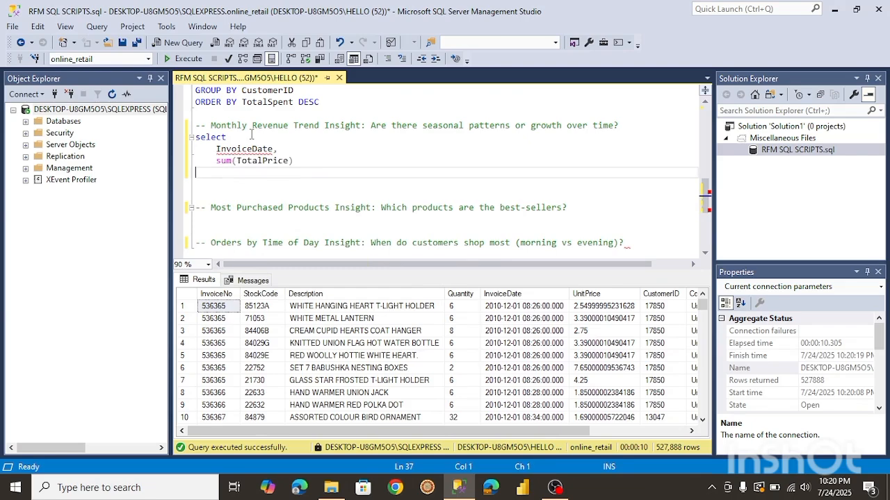
pyautogui.write('from vw')
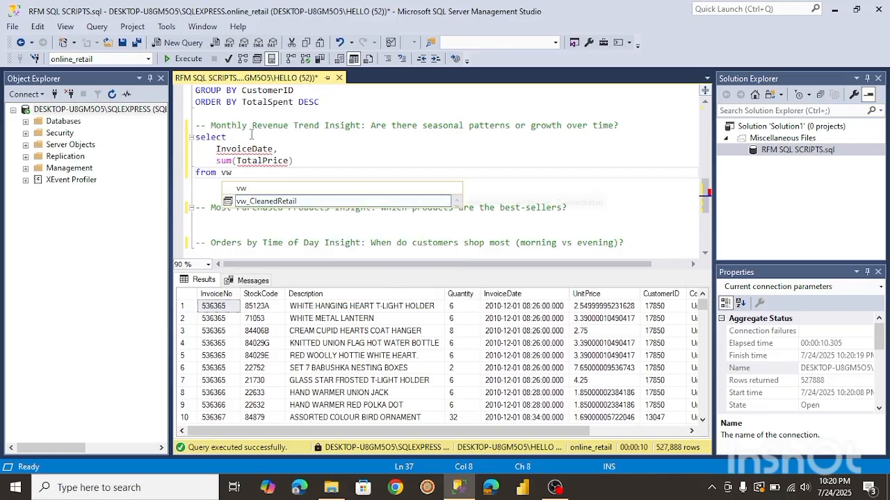
pyautogui.press('Tab')
pyautogui.press('Return')
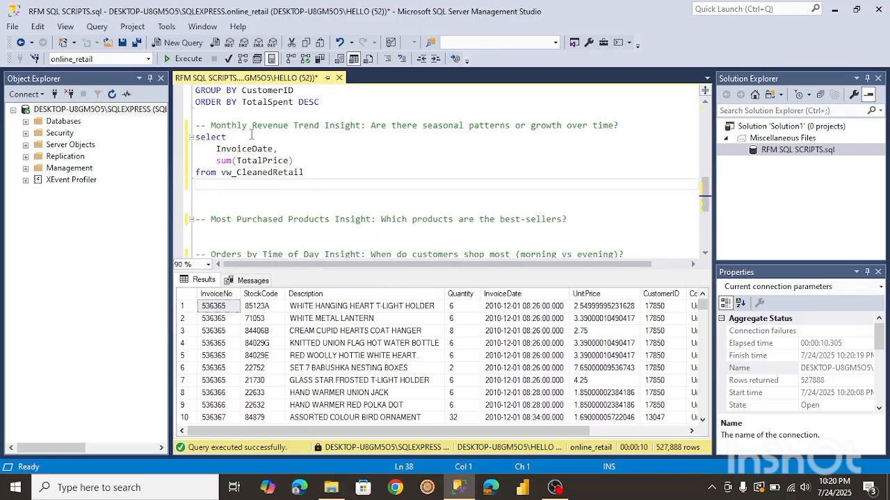
pyautogui.press('BackSpace')
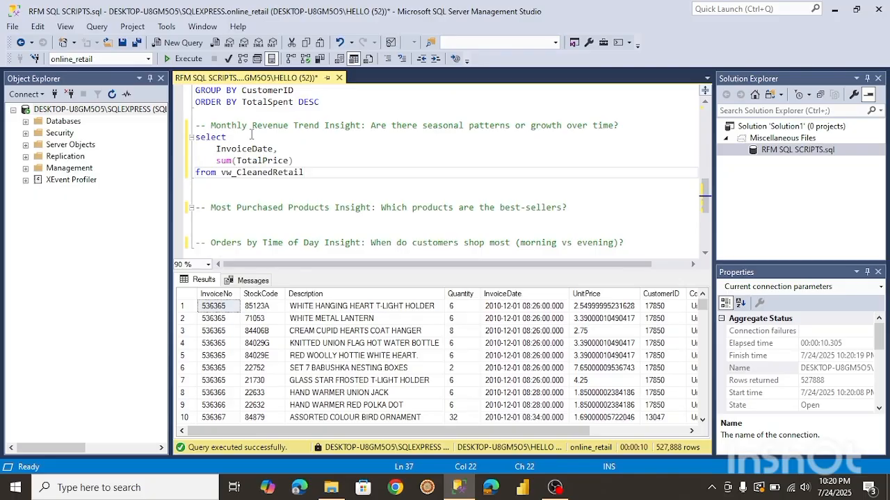
# Wrap InvoiceDate in month() and alias it Month in the monthly revenue query.
pyautogui.click(217, 149)
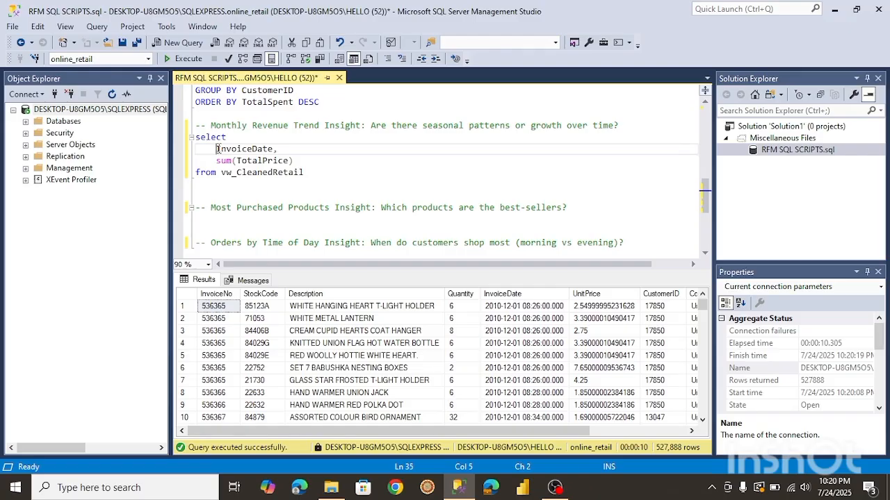
pyautogui.write('month')
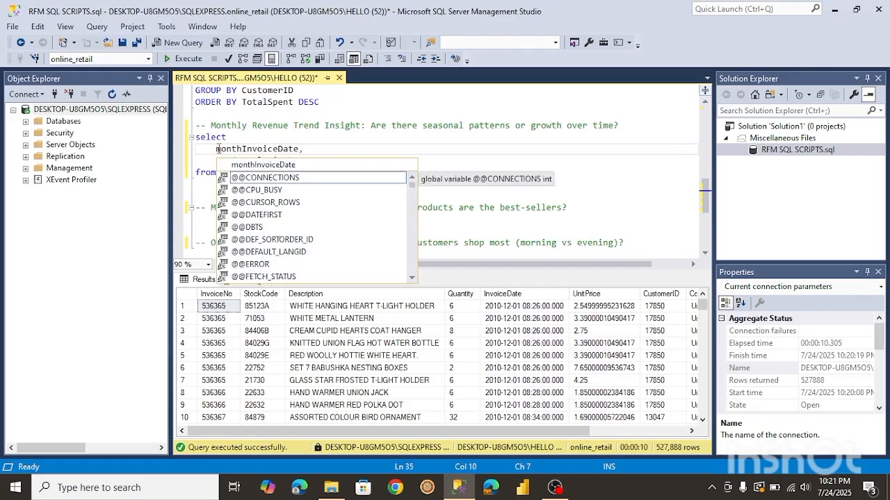
pyautogui.write('(')
pyautogui.click(304, 149)
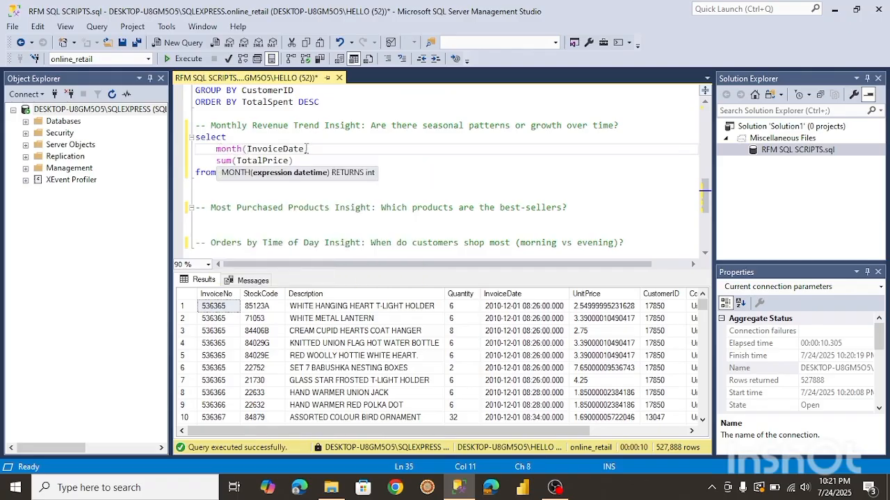
pyautogui.write(')')
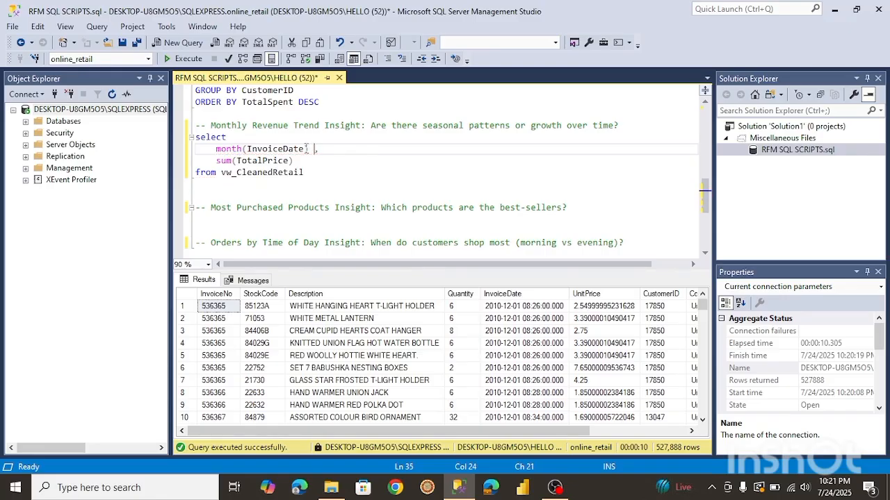
pyautogui.write(' Month')
pyautogui.click(309, 173)
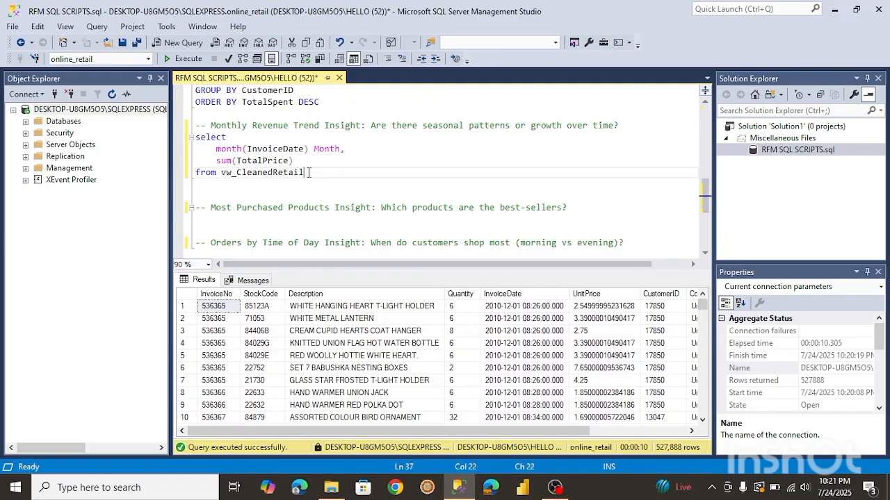
# Add group by Month to the monthly revenue query and run it.
pyautogui.press('Return')
pyautogui.write('gr')
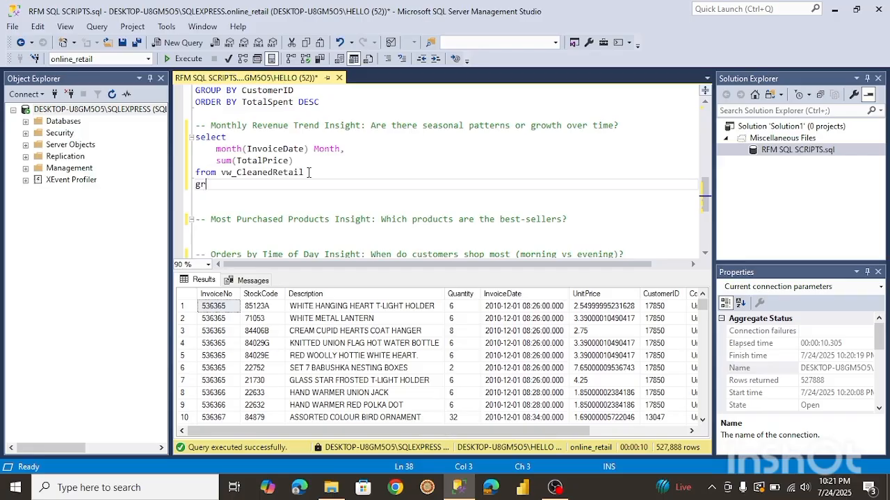
pyautogui.write('oup by Mont')
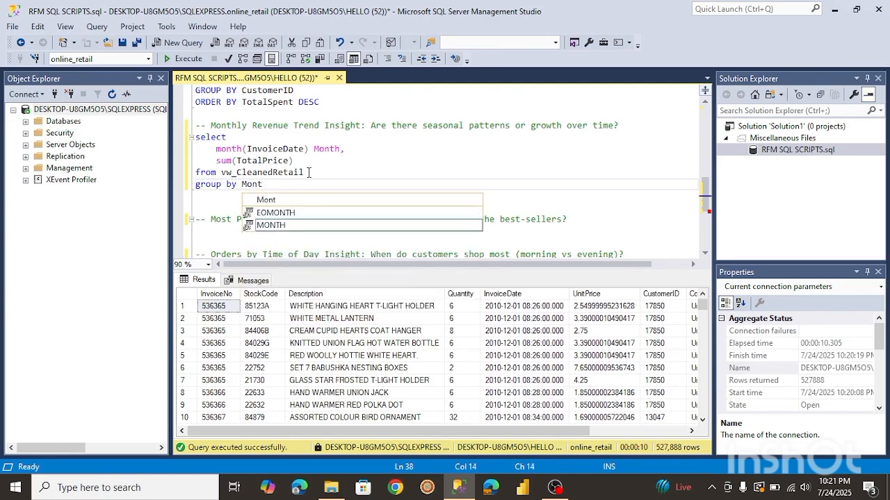
pyautogui.write('h')
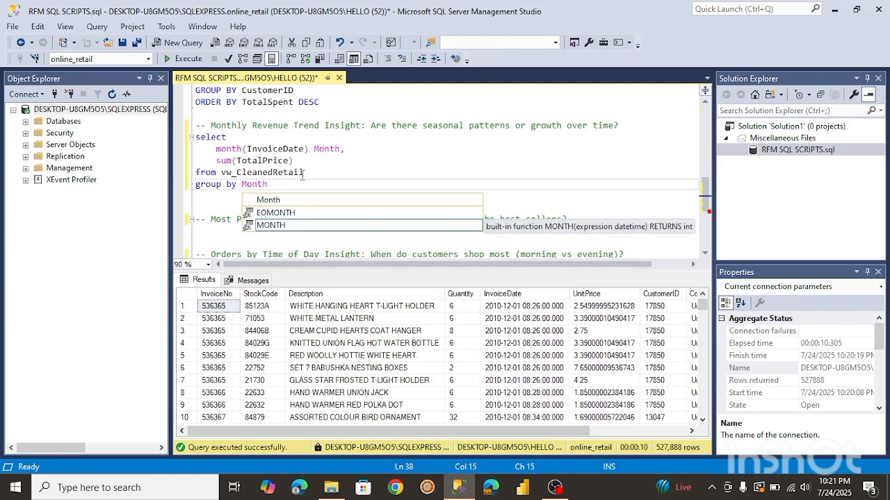
pyautogui.moveTo(271, 185); pyautogui.dragTo(196, 137)
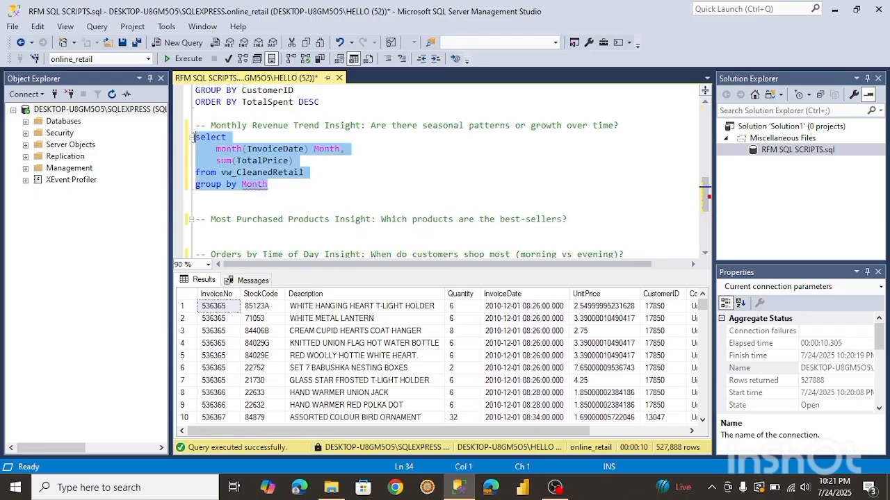
pyautogui.click(187, 59)
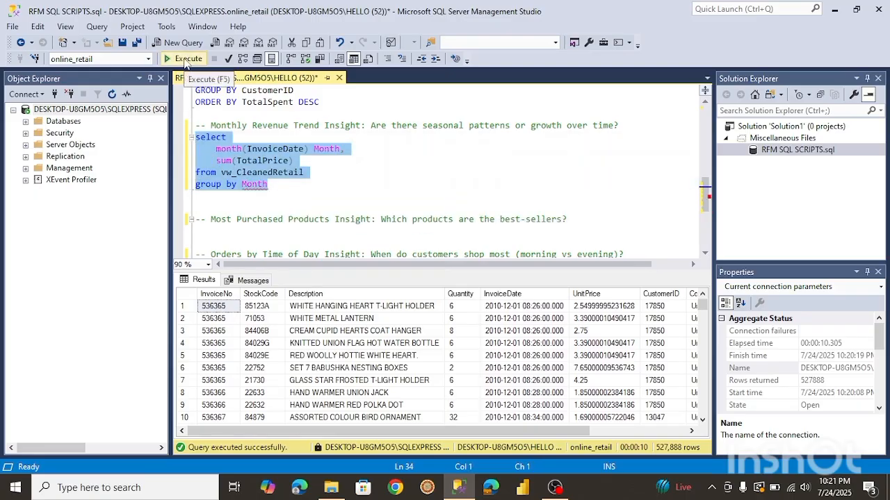
# Replace Month in the group by clause with month(InvoiceDate) and rerun the monthly revenue query.
pyautogui.click(221, 149)
pyautogui.moveTo(215, 148); pyautogui.dragTo(310, 149)
pyautogui.hotkey('ctrl', 'c')
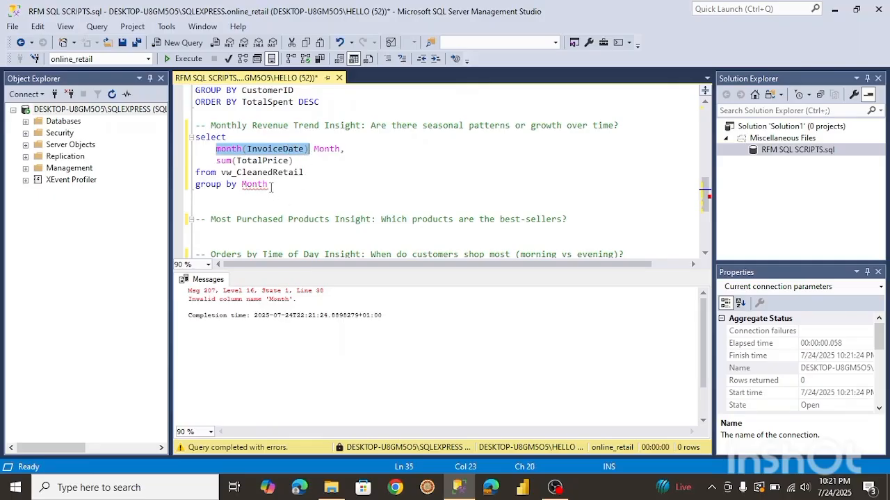
pyautogui.moveTo(271, 185); pyautogui.dragTo(237, 185)
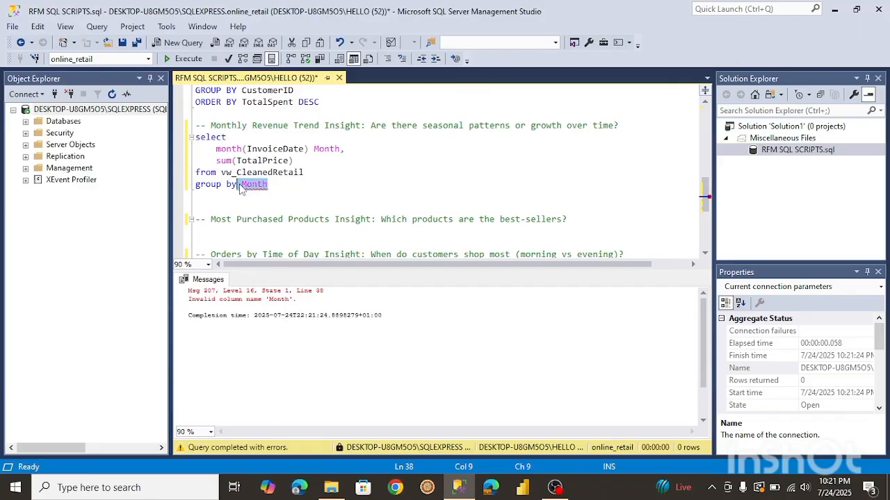
pyautogui.press('BackSpace')
pyautogui.hotkey('ctrl', 'v')
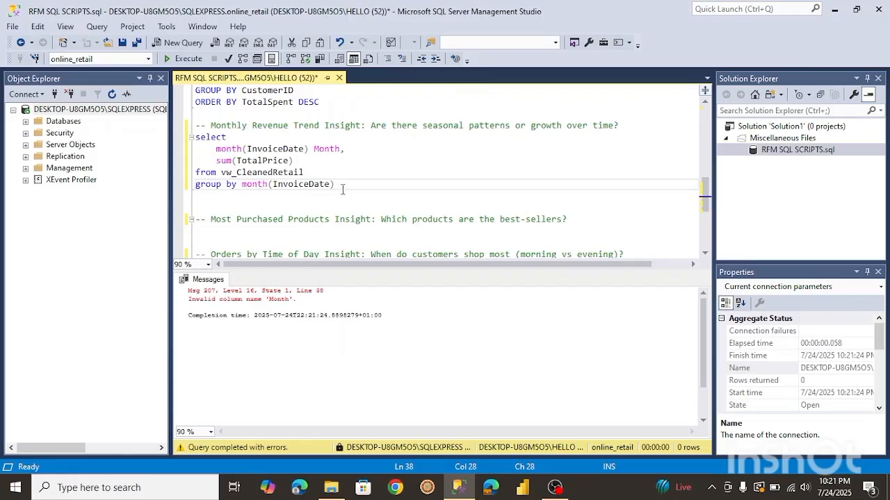
pyautogui.moveTo(342, 189); pyautogui.dragTo(195, 138)
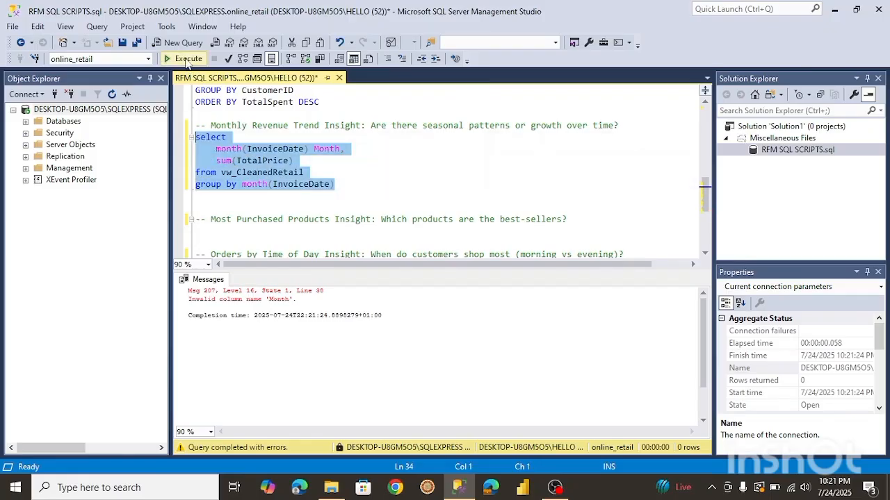
pyautogui.click(186, 59)
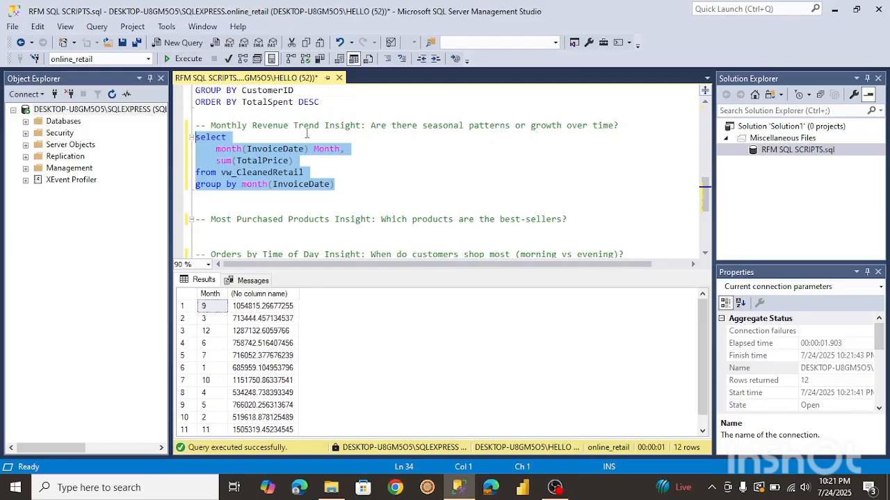
# Insert as before the Month alias and rerun the monthly revenue query.
pyautogui.click(311, 149)
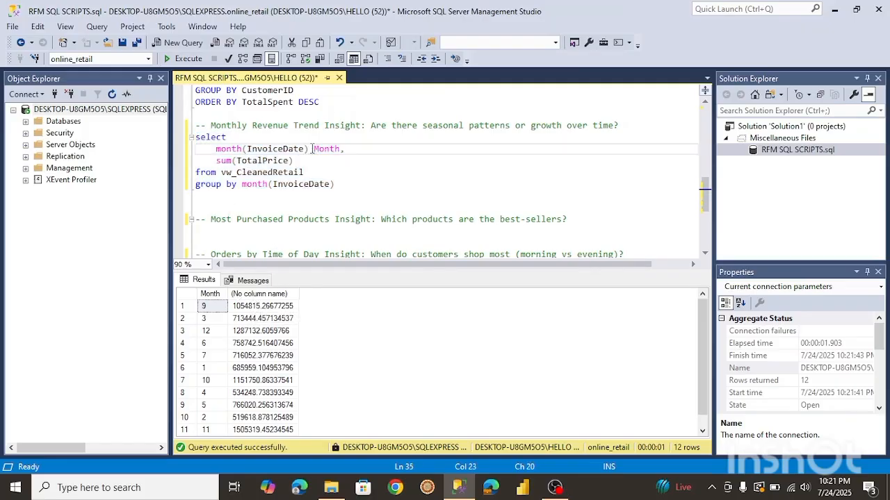
pyautogui.write('as')
pyautogui.moveTo(344, 187); pyautogui.dragTo(189, 144)
pyautogui.click(177, 60)
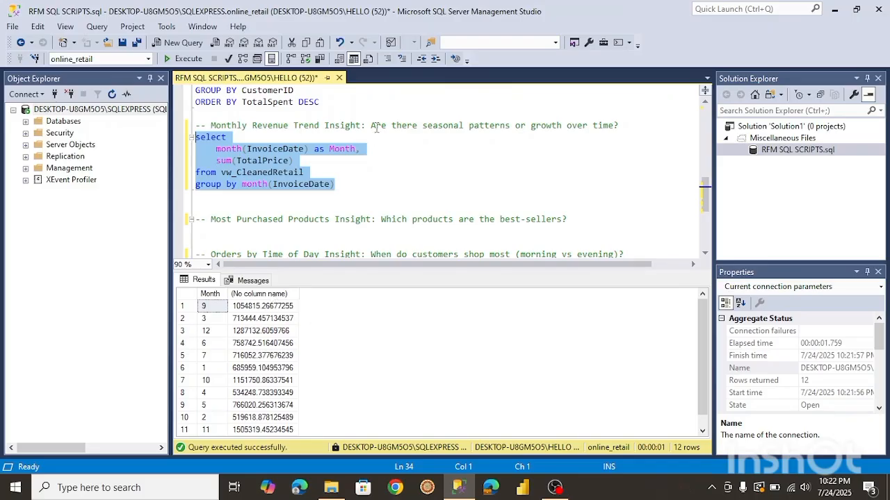
# Alias the sum(TotalPrice) column as Revenue and rerun the monthly revenue query.
pyautogui.click(299, 163)
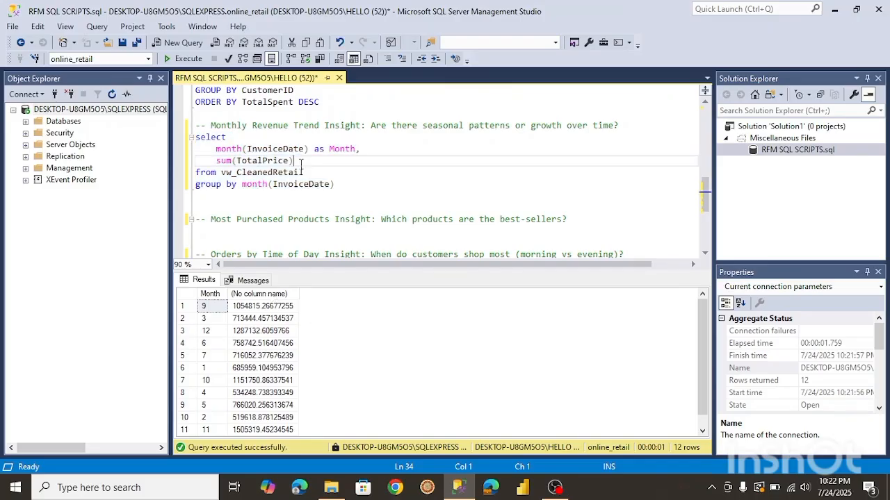
pyautogui.write('as')
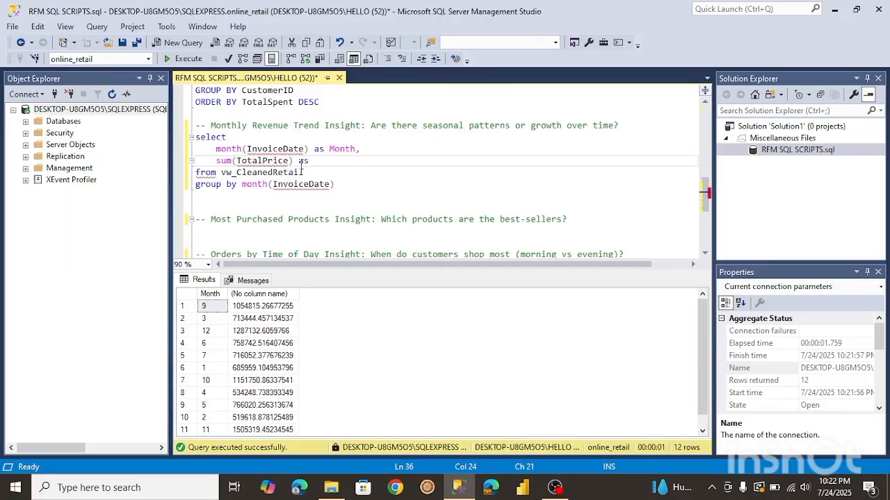
pyautogui.write(' Revenue')
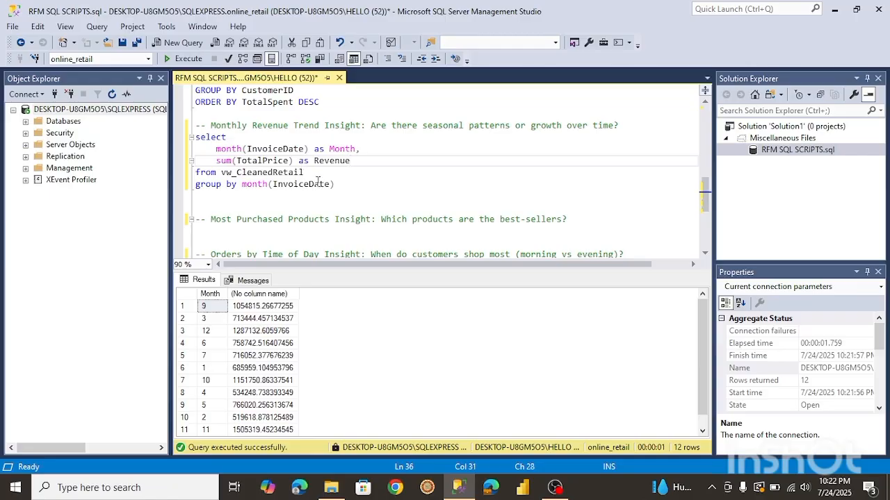
pyautogui.moveTo(334, 184); pyautogui.dragTo(195, 137)
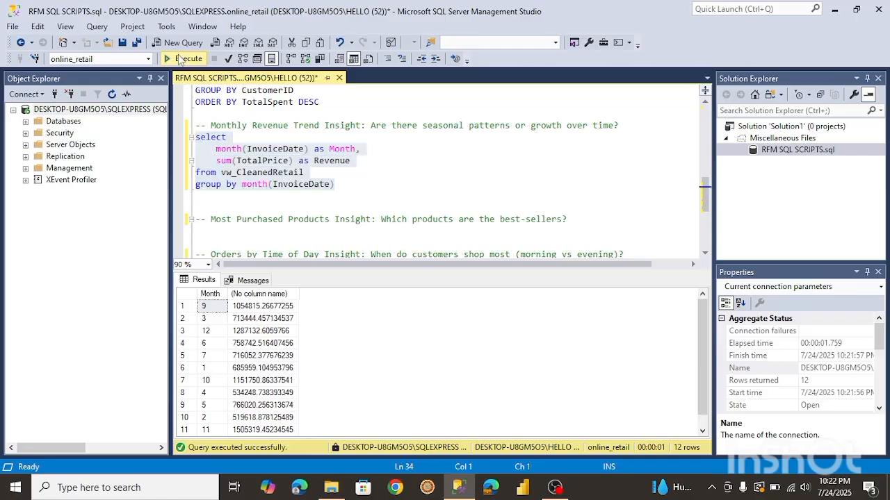
pyautogui.click(185, 59)
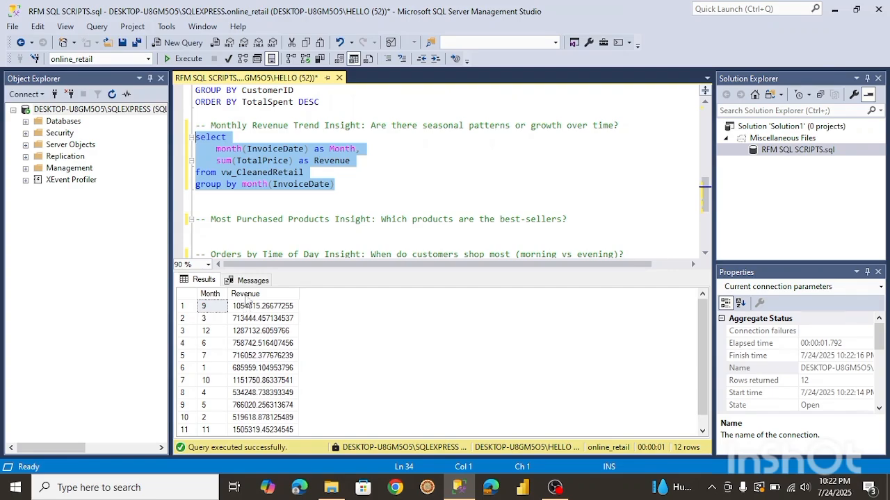
# Add an order by Month clause to the monthly revenue query and run it.
pyautogui.click(339, 184)
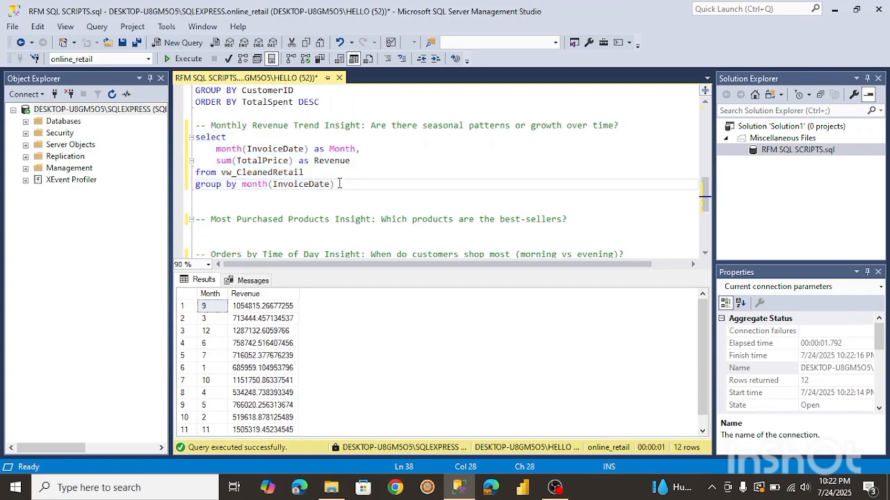
pyautogui.press('Return')
pyautogui.write('ordwe')
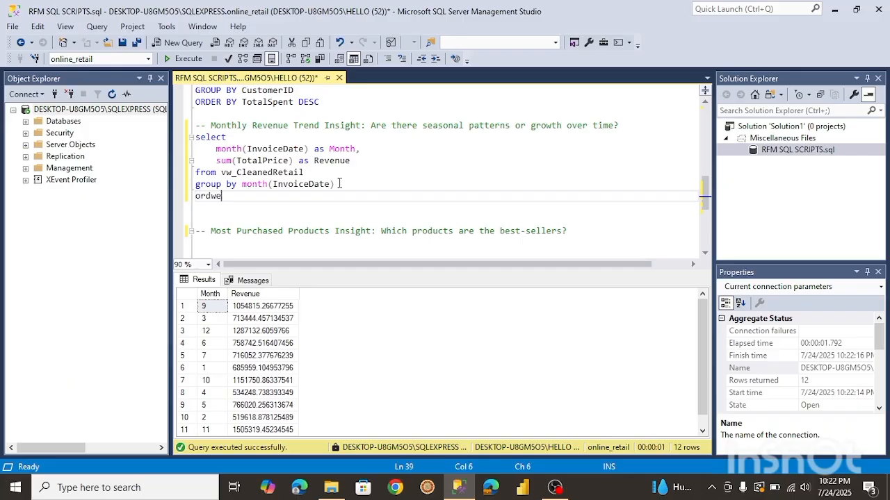
pyautogui.press('BackSpace')
pyautogui.write('er by Month')
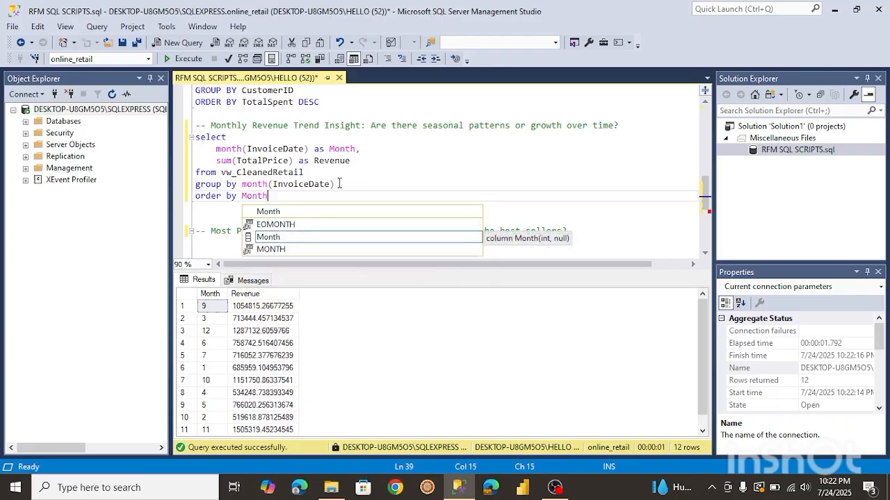
pyautogui.press('Escape')
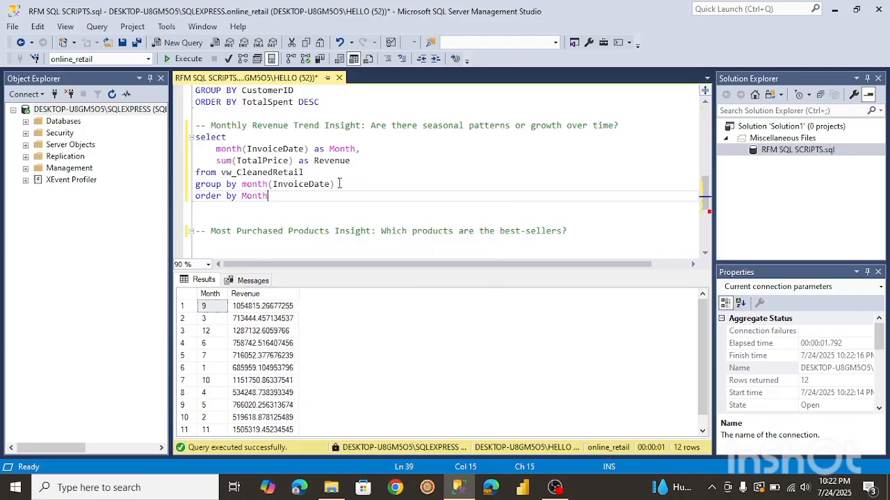
pyautogui.moveTo(268, 196); pyautogui.dragTo(193, 138)
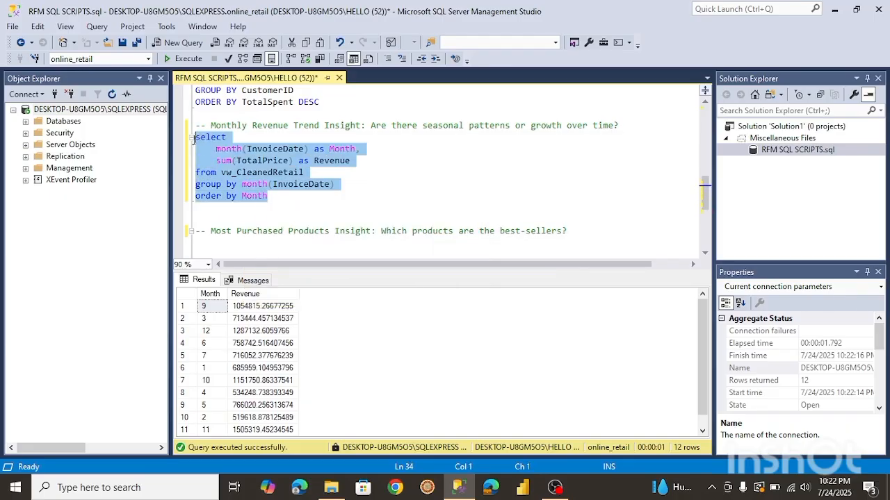
pyautogui.click(185, 59)
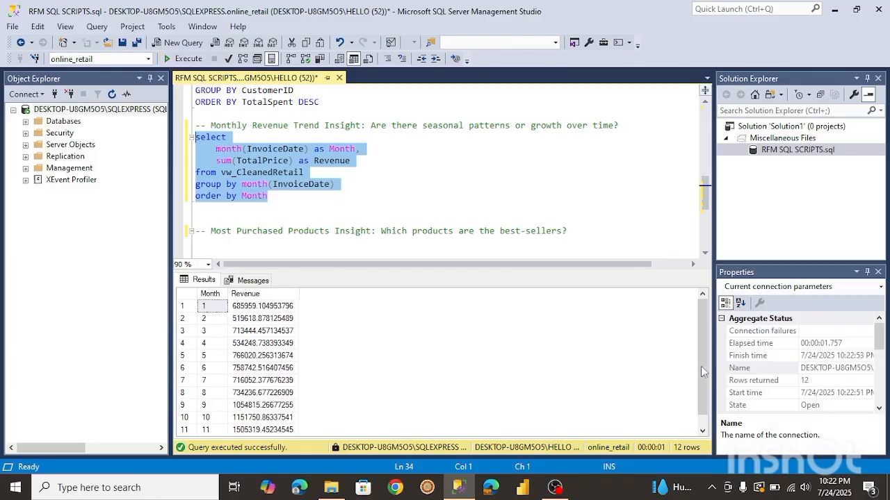
# Replace month(InvoiceDate) in the select list with format(InvoiceDate, 'yyyy-mm') as Month.
pyautogui.moveTo(700, 371); pyautogui.dragTo(690, 338)
pyautogui.click(214, 150)
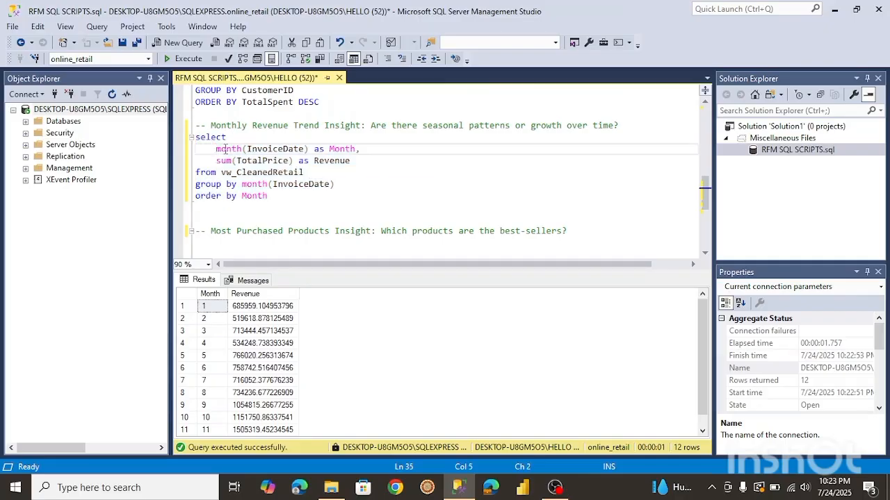
pyautogui.doubleClick(225, 149)
pyautogui.write('form')
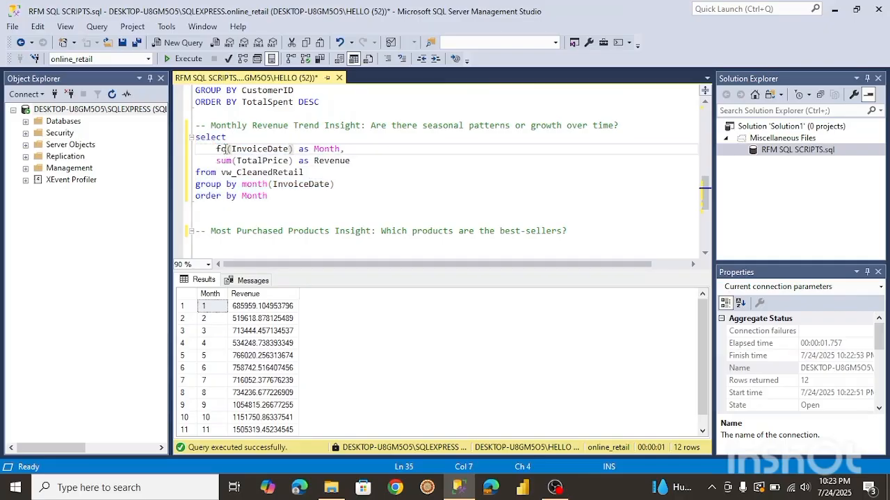
pyautogui.write('at')
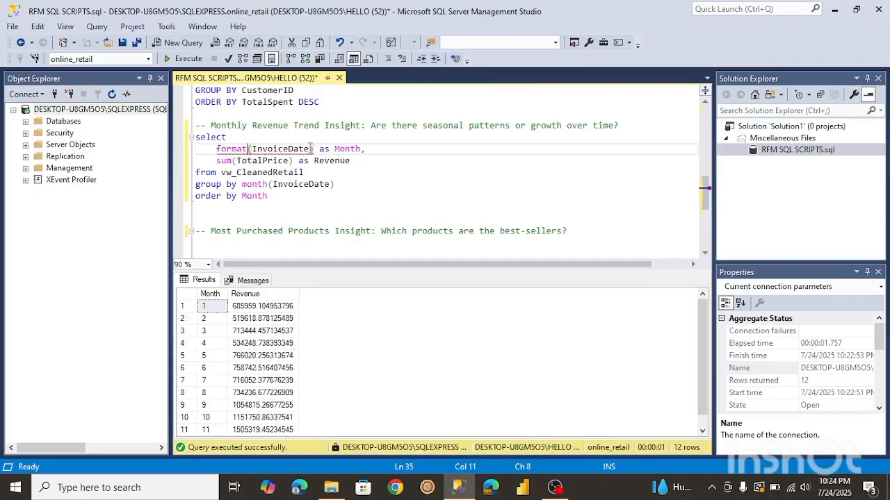
pyautogui.click(311, 148)
pyautogui.write(', ')
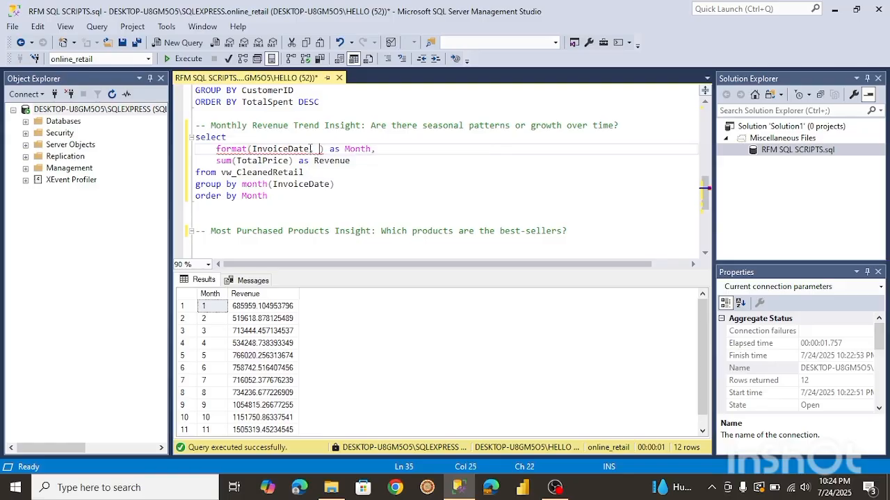
pyautogui.write("'")
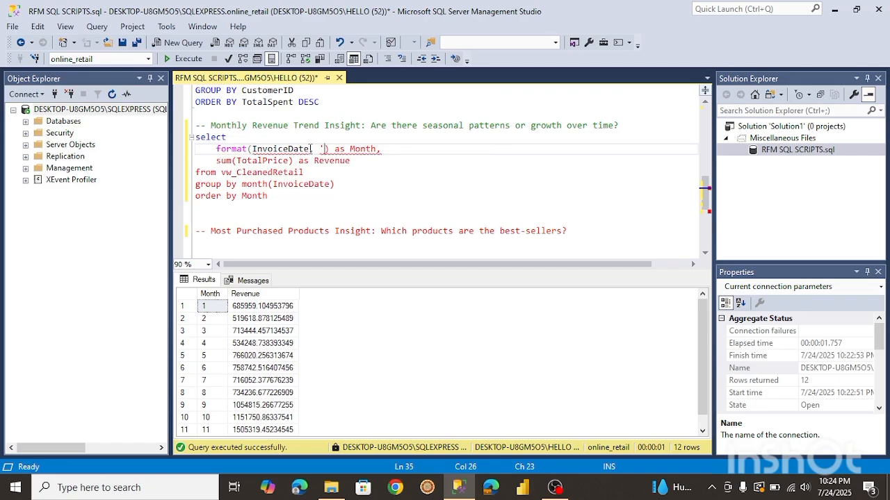
pyautogui.write('yyyy')
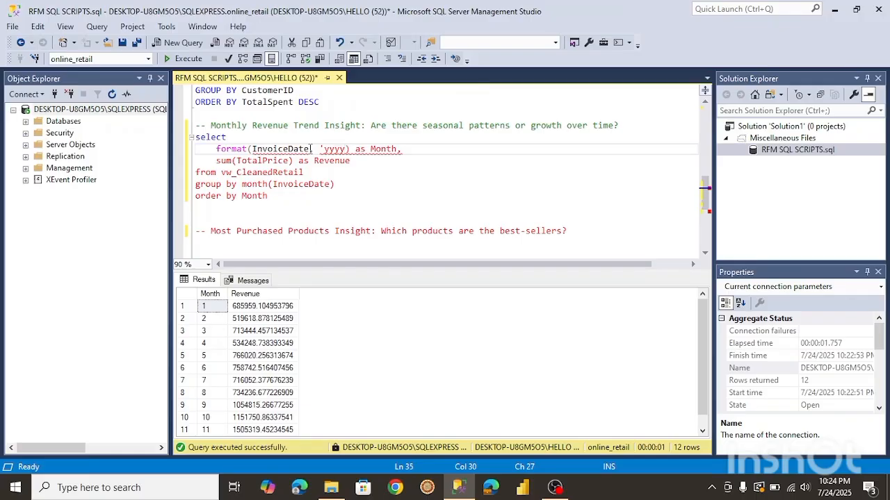
pyautogui.write('-mm')
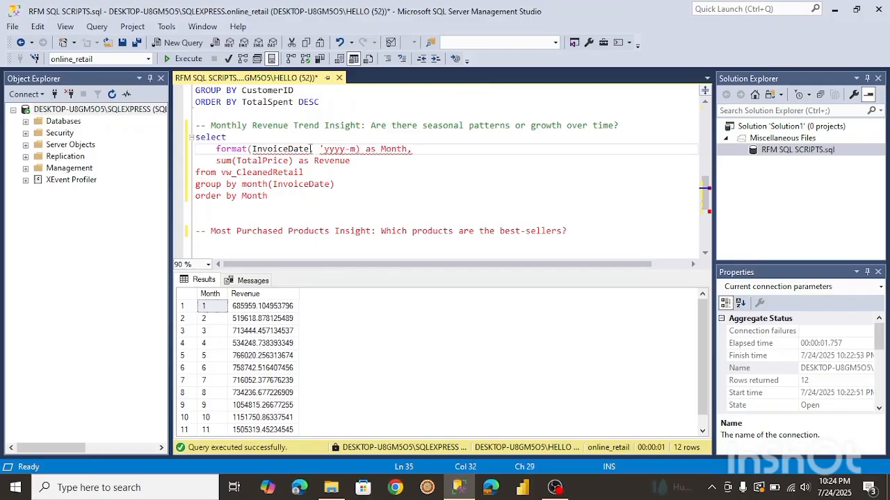
pyautogui.write("'")
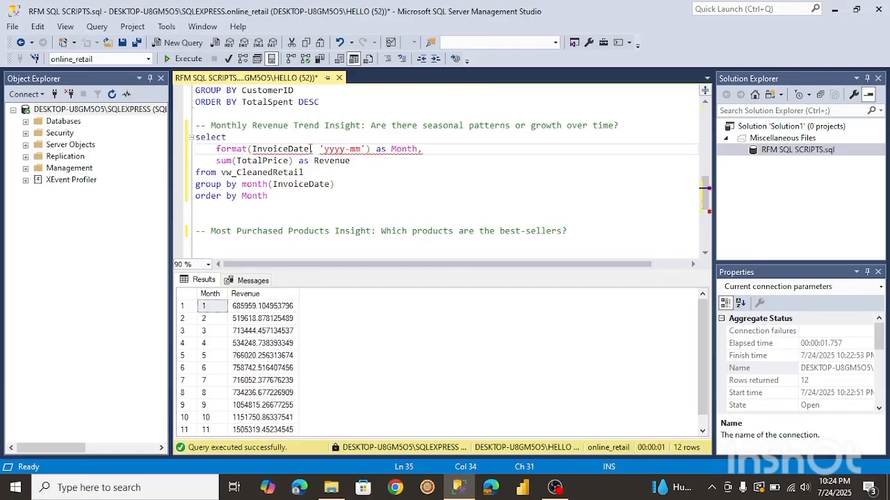
pyautogui.click(313, 149)
pyautogui.write(',')
# Try to run the monthly revenue query with the formatted month column.
pyautogui.click(273, 197)
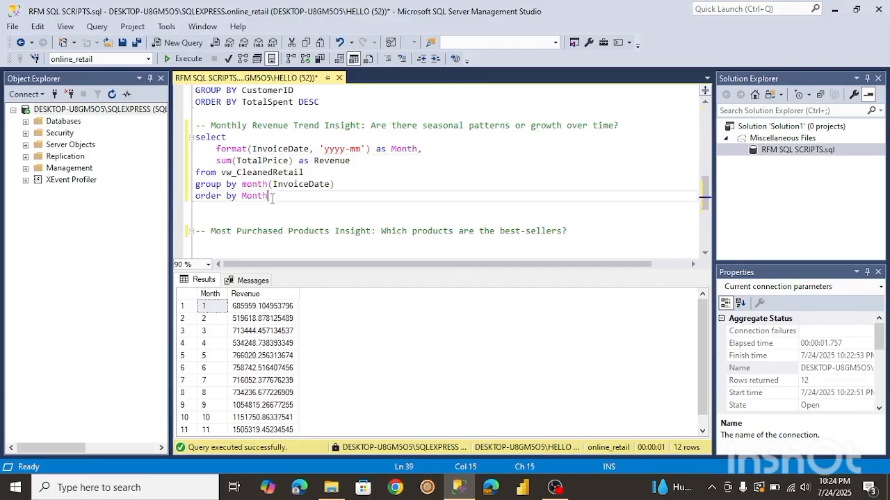
pyautogui.moveTo(272, 197); pyautogui.dragTo(196, 149)
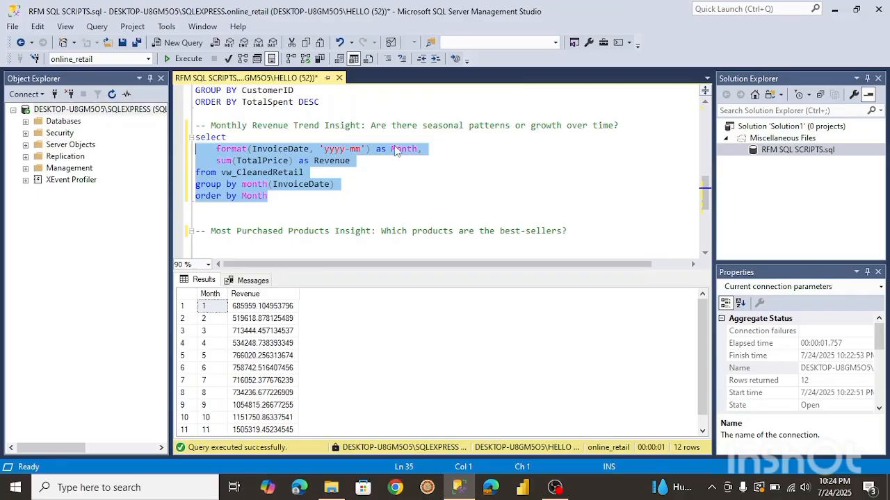
pyautogui.click(275, 196)
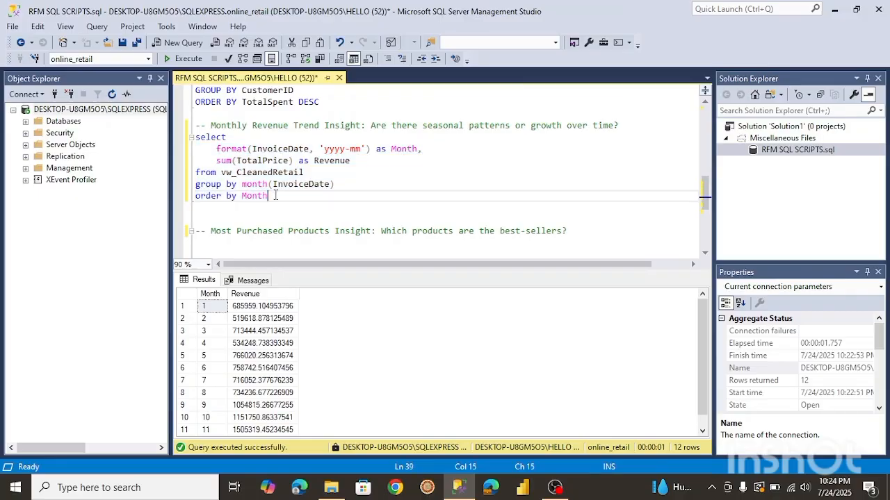
pyautogui.moveTo(276, 196); pyautogui.dragTo(195, 136)
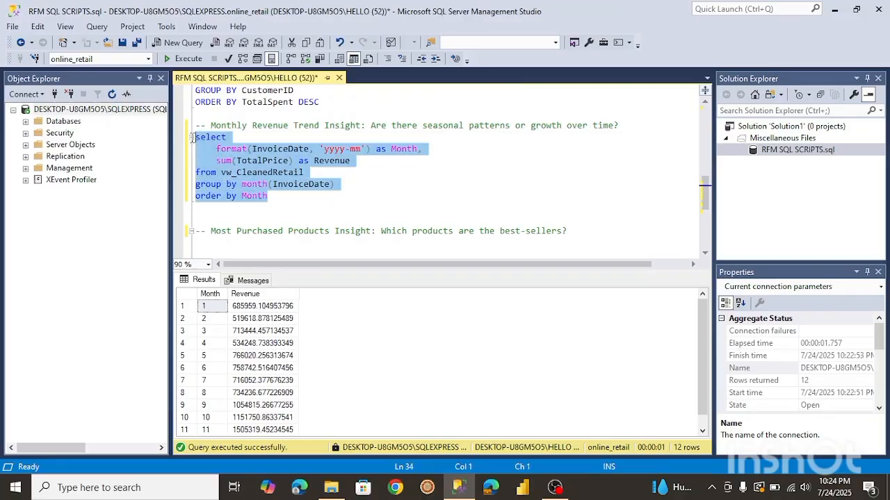
pyautogui.click(186, 60)
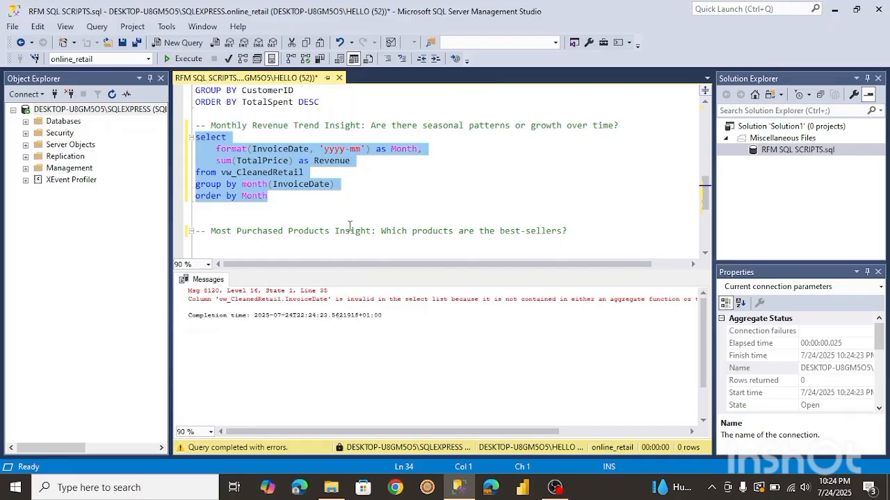
# Replace month(InvoiceDate) in the group by clause with format(InvoiceDate, 'yyyy-mm') and rerun the query.
pyautogui.click(303, 195)
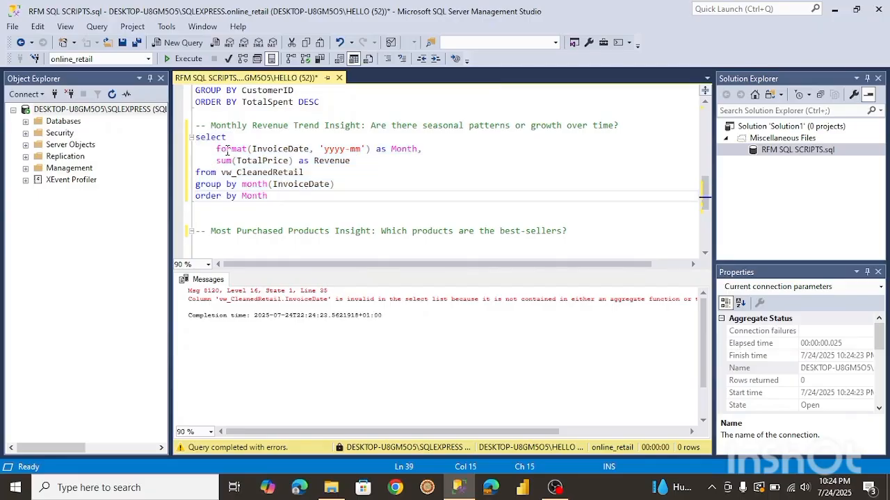
pyautogui.moveTo(216, 149)
pyautogui.mouseDown()
pyautogui.moveTo(366, 149)
pyautogui.moveTo(216, 148)
pyautogui.mouseUp()
pyautogui.hotkey('ctrl', 'c')
pyautogui.click(369, 149)
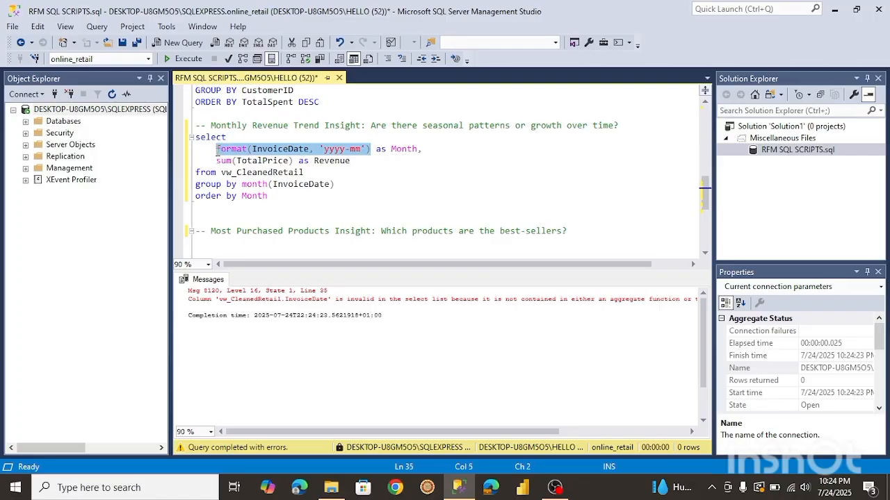
pyautogui.click(338, 184)
pyautogui.moveTo(338, 185); pyautogui.dragTo(242, 184)
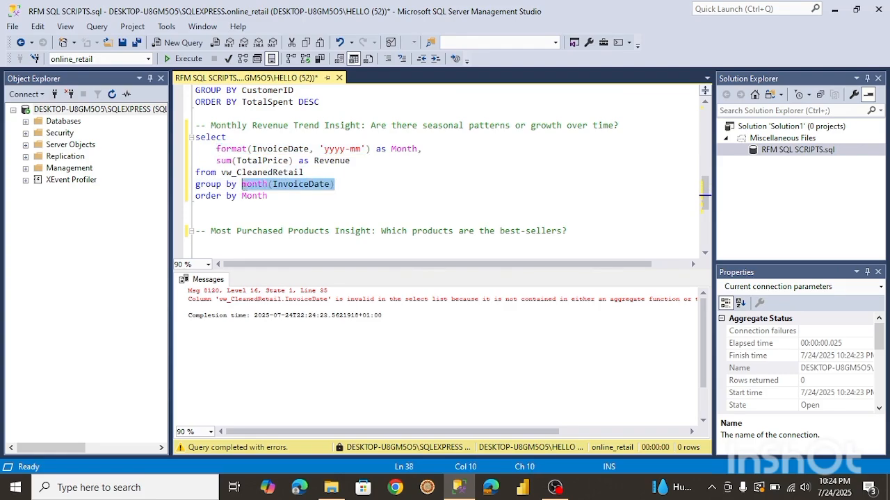
pyautogui.hotkey('ctrl', 'v')
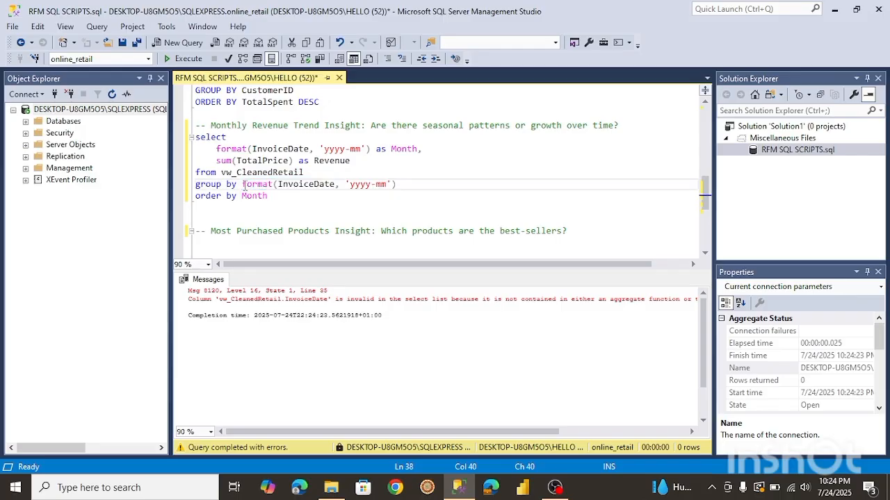
pyautogui.moveTo(268, 196); pyautogui.dragTo(189, 143)
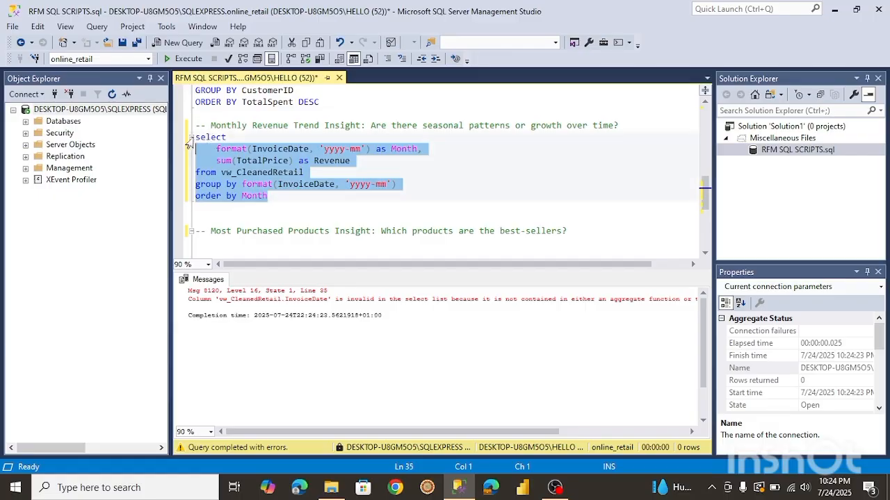
pyautogui.click(196, 138)
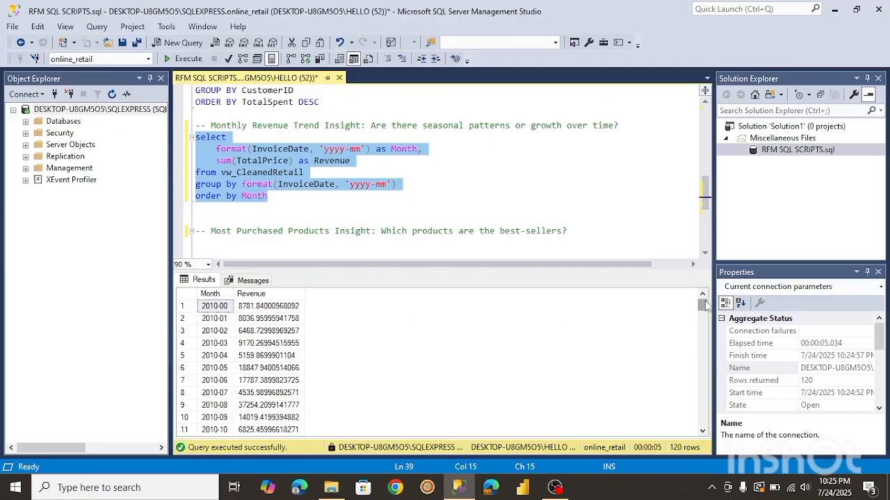
# Scroll through the monthly revenue results and return to the top of the script.
pyautogui.moveTo(706, 308); pyautogui.dragTo(678, 307)
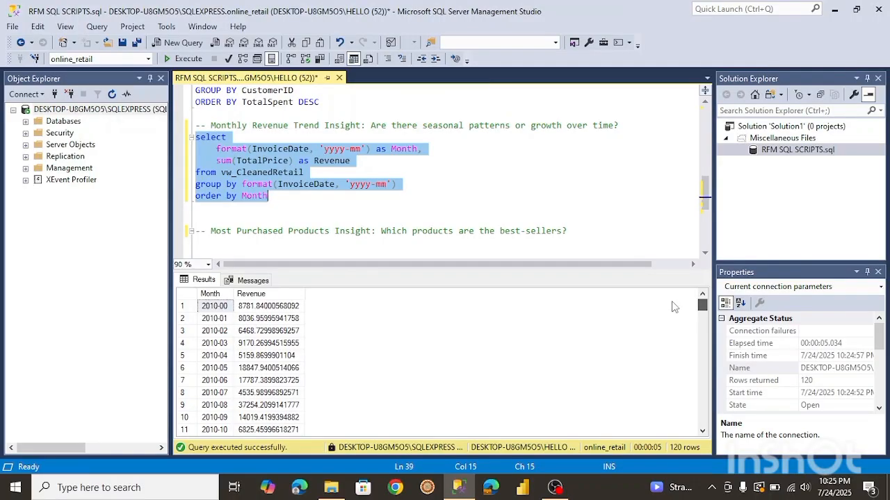
pyautogui.scroll(-3, 673, 311)
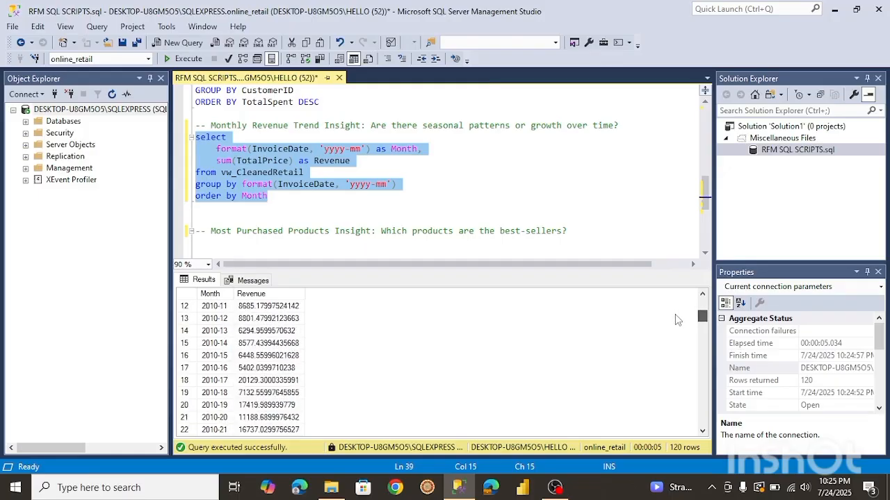
pyautogui.scroll(-4, 675, 317)
pyautogui.scroll(8, 671, 313)
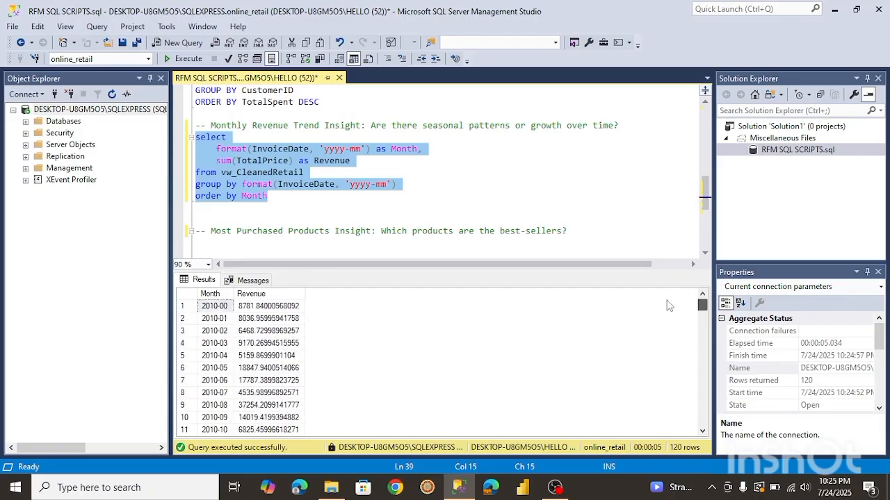
pyautogui.moveTo(705, 193); pyautogui.dragTo(707, 215)
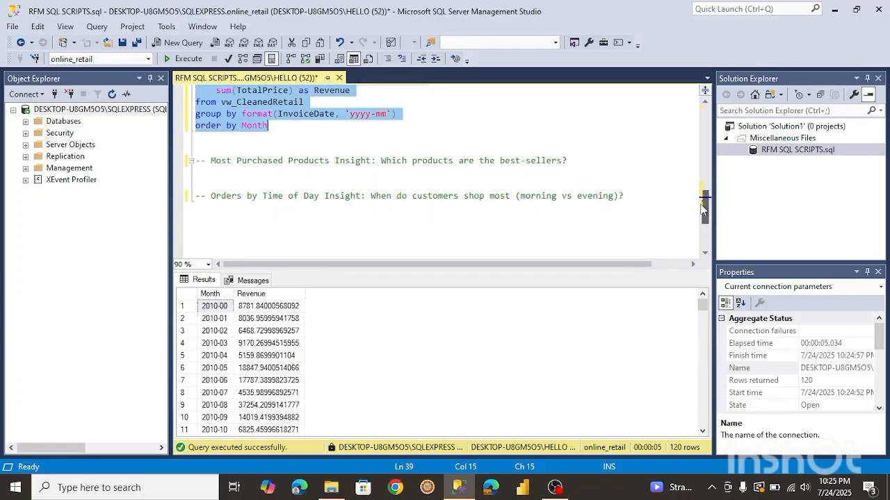
pyautogui.moveTo(705, 207); pyautogui.dragTo(704, 117)
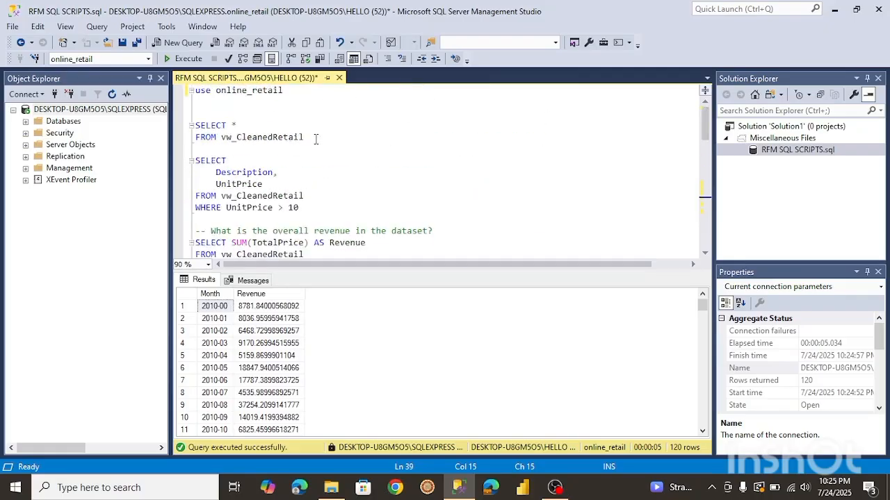
# Run the SELECT * query on vw_CleanedRetail and scroll across its result columns.
pyautogui.moveTo(306, 139); pyautogui.dragTo(195, 126)
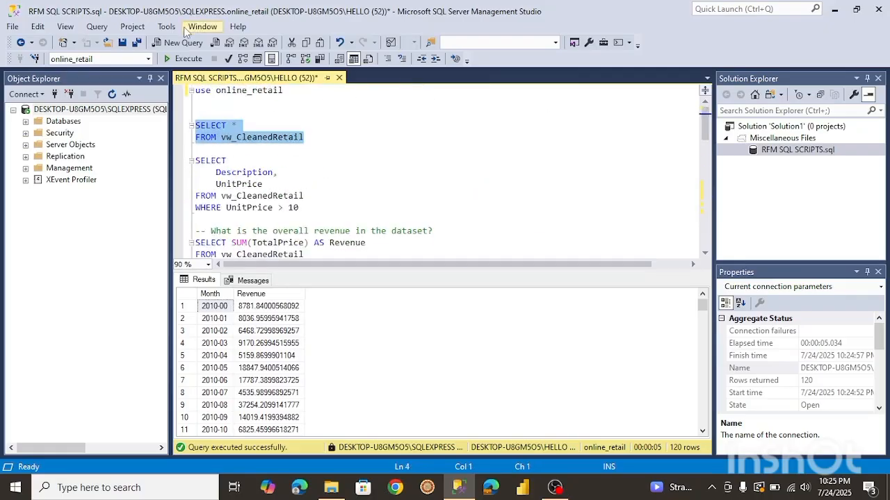
pyautogui.click(187, 60)
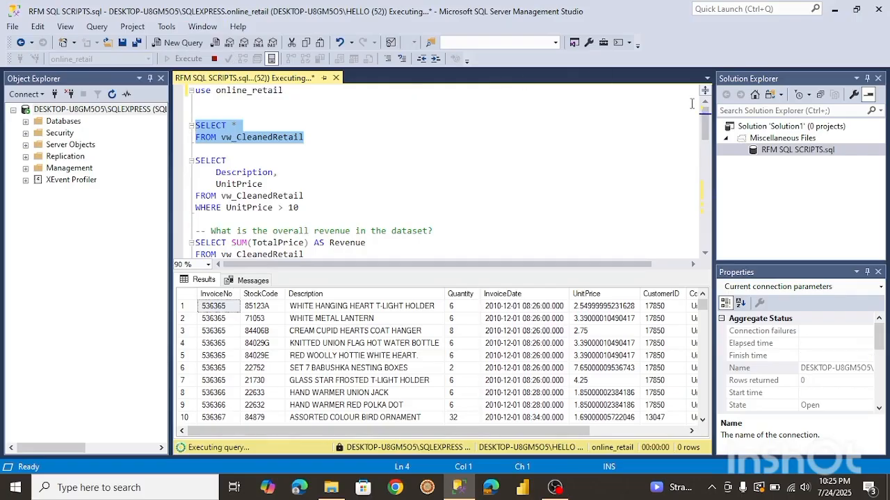
pyautogui.moveTo(708, 123); pyautogui.dragTo(705, 196)
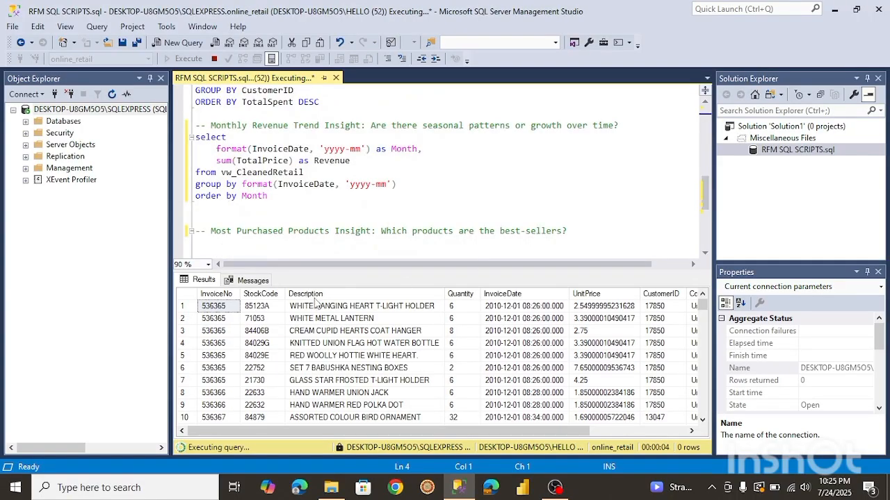
pyautogui.moveTo(352, 431); pyautogui.dragTo(505, 407)
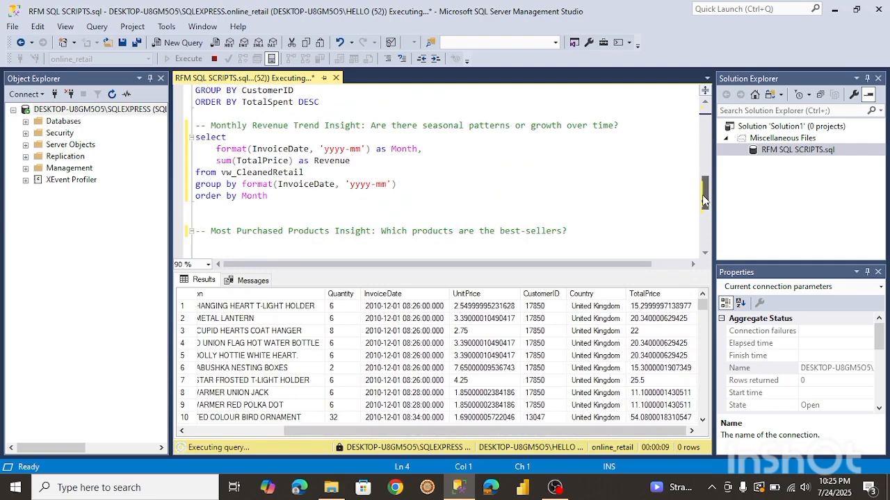
# Under the best-sellers comment, start a query selecting Description and sum(TotalPrice) as Revenue.
pyautogui.scroll(-3, 704, 200)
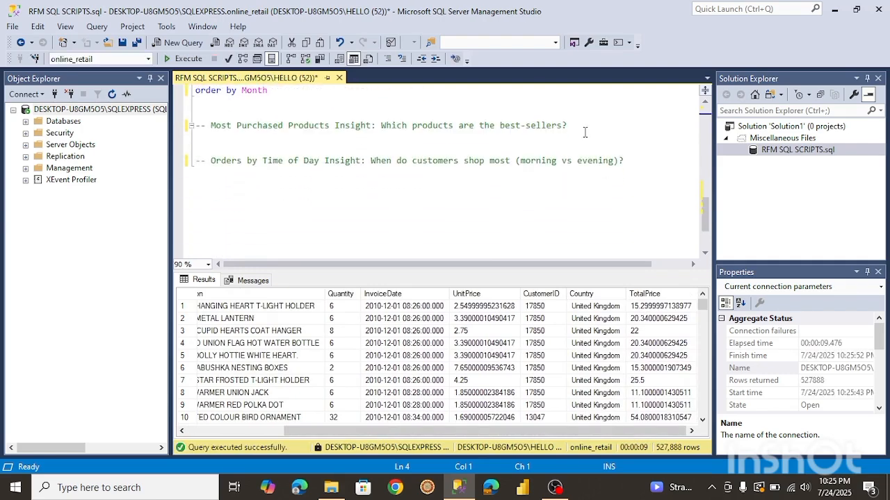
pyautogui.click(585, 132)
pyautogui.write('sel')
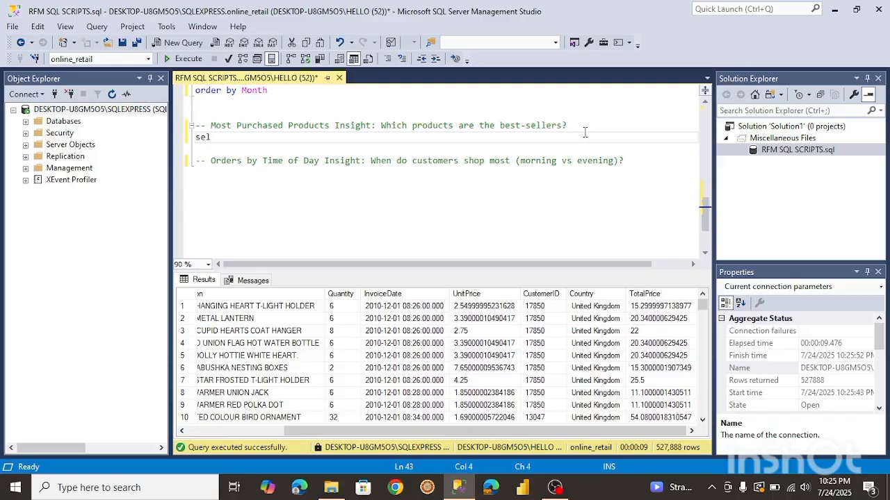
pyautogui.write('ect')
pyautogui.press('Return')
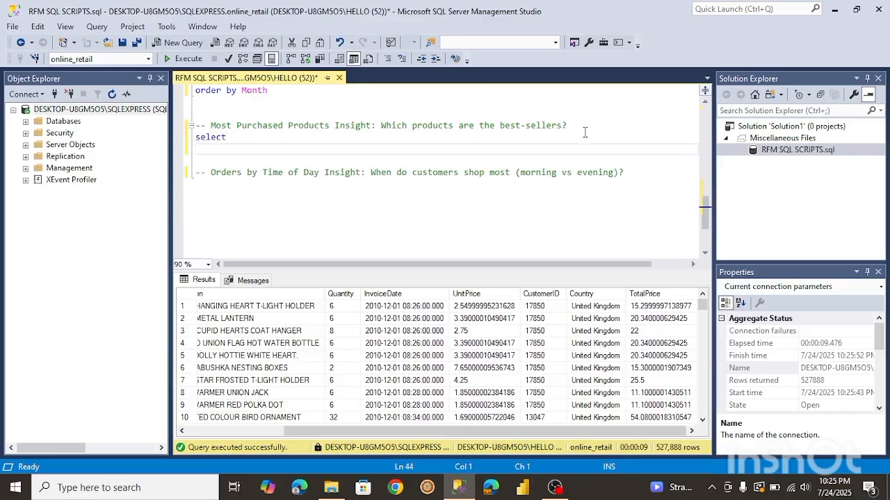
pyautogui.write('Description,')
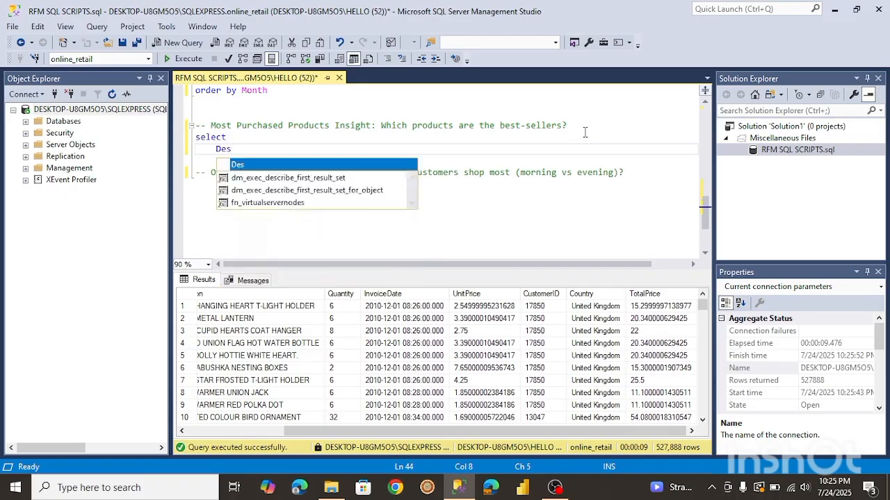
pyautogui.press('Return')
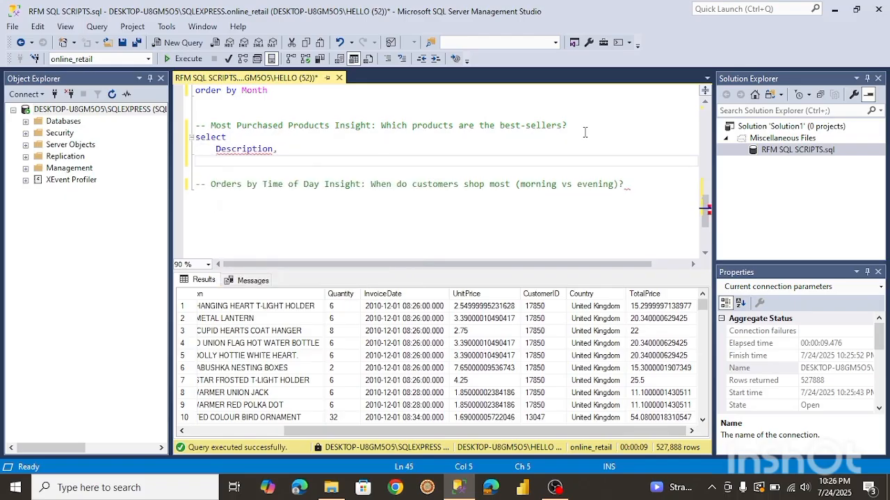
pyautogui.write('sum(TotalPrice) Revenue')
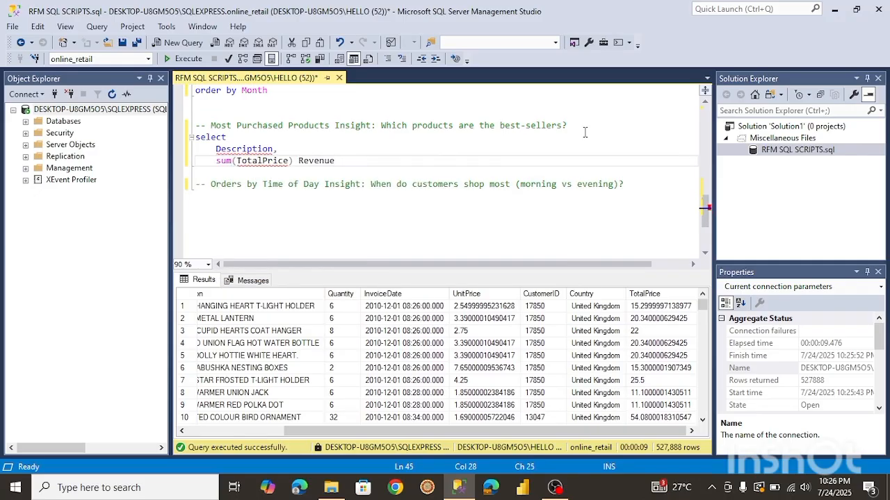
# Add from vw_CleanedRetail and group by Description clauses to the best-sellers query.
pyautogui.press('Return')
pyautogui.write('fr')
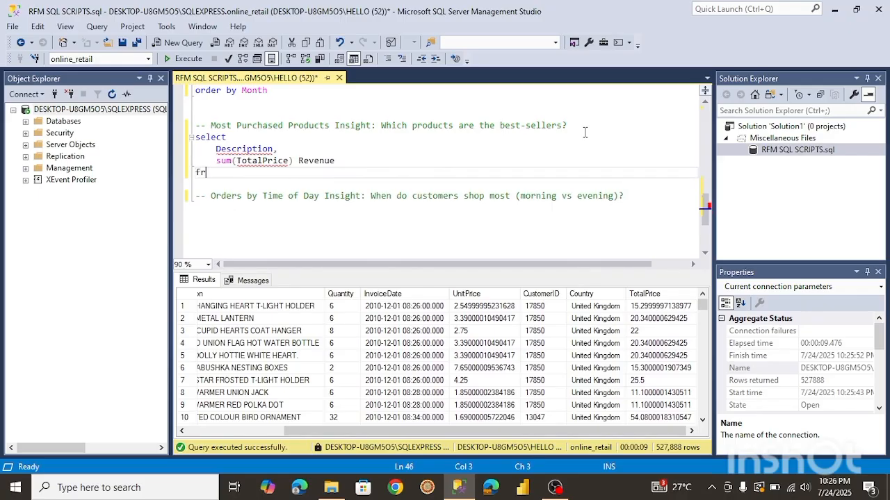
pyautogui.write('om vw')
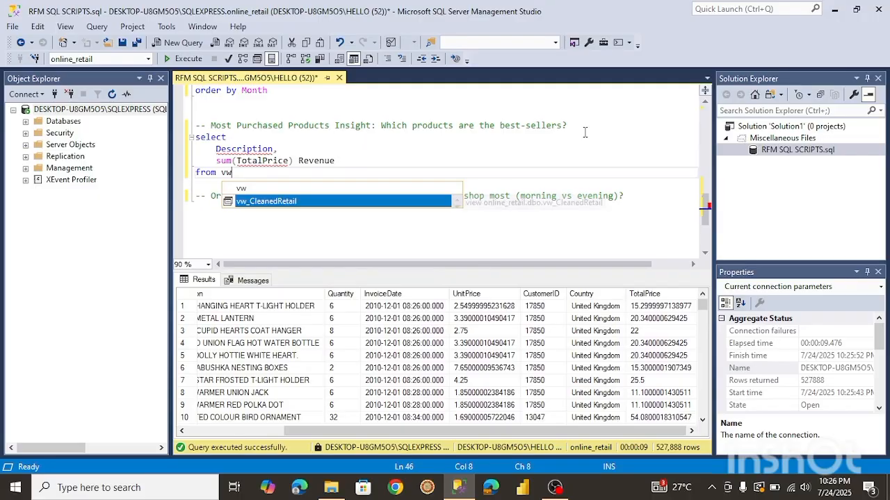
pyautogui.press('Tab')
pyautogui.press('Return')
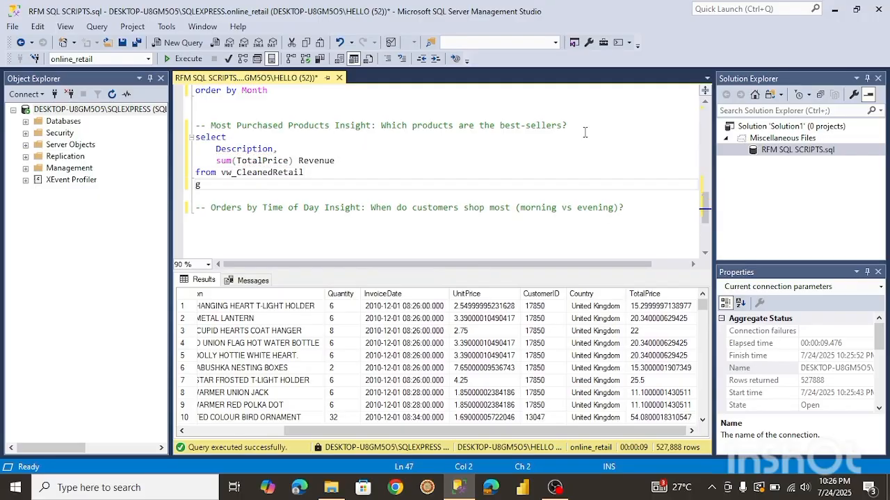
pyautogui.write('group by Descr')
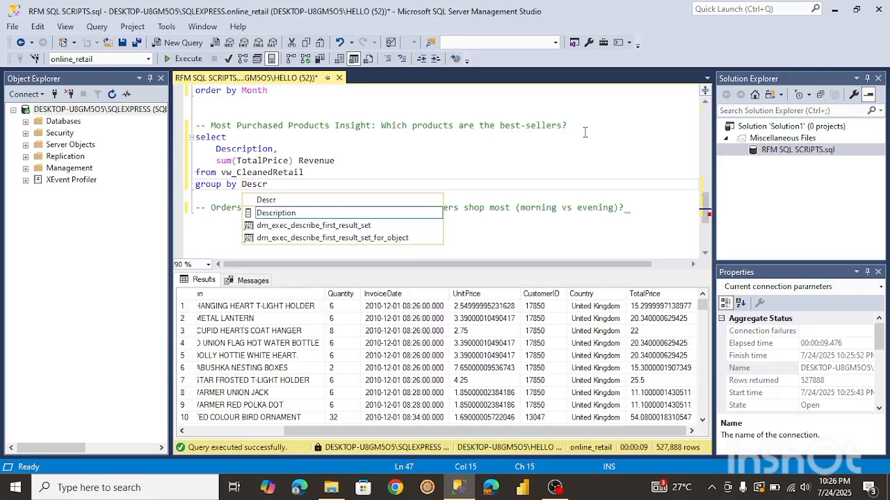
pyautogui.press('Tab')
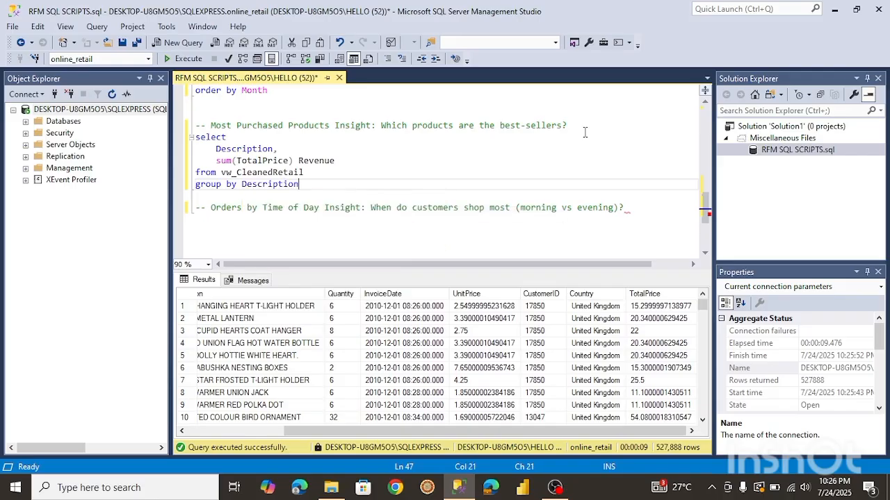
pyautogui.press('Return')
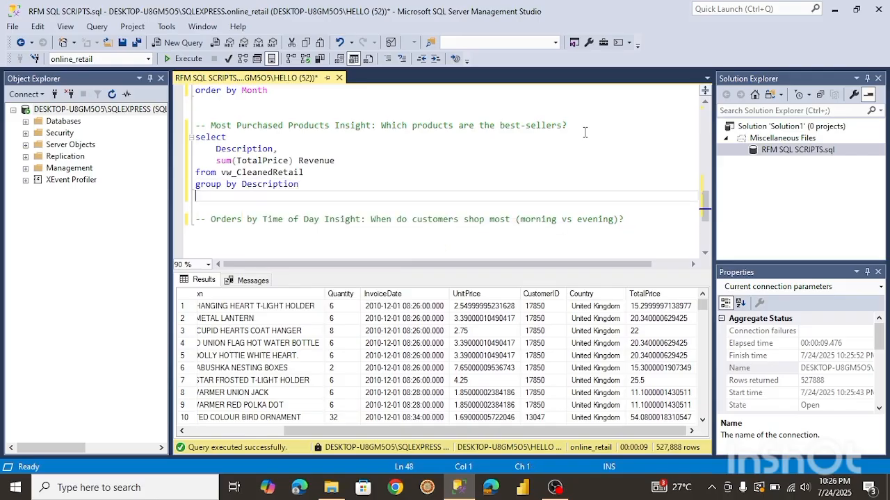
# Order the best-sellers query by Revenue desc and run it.
pyautogui.write('order by Re')
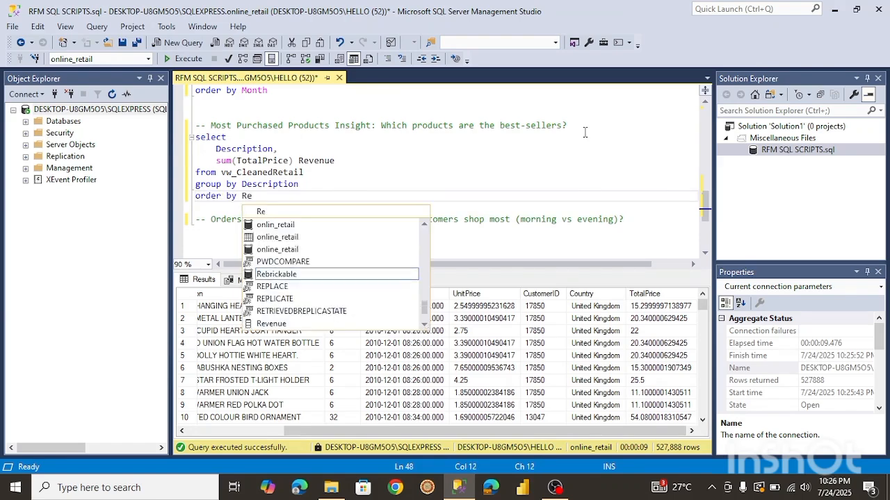
pyautogui.write('venue ')
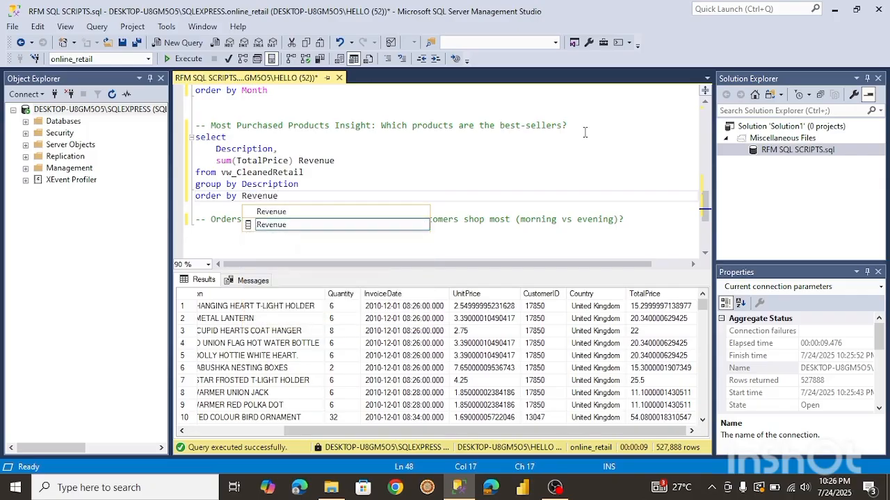
pyautogui.write('desc')
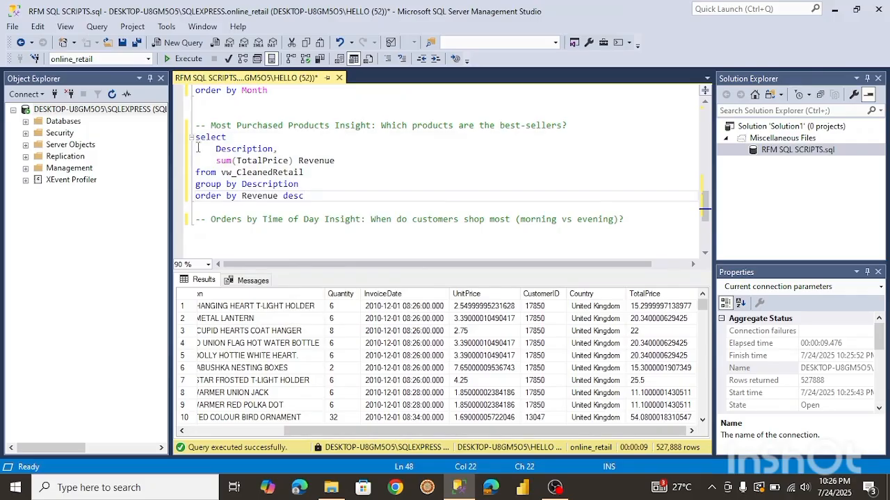
pyautogui.moveTo(195, 138); pyautogui.dragTo(308, 196)
pyautogui.click(188, 59)
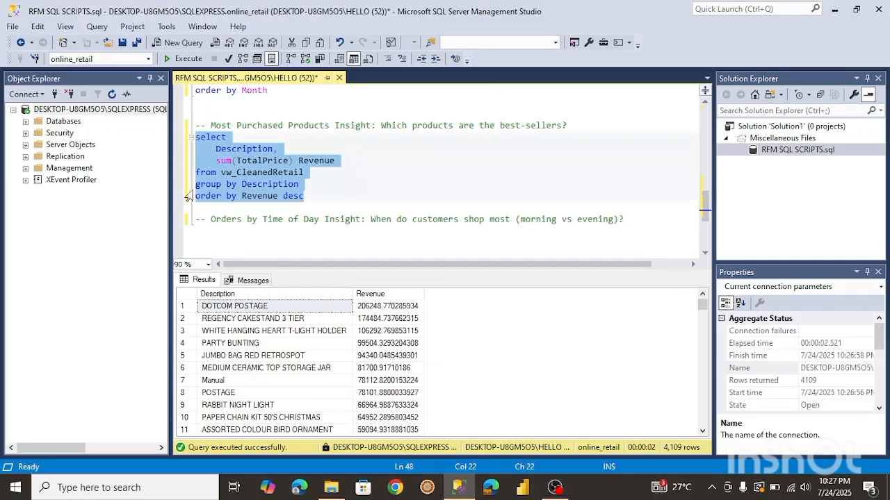
# Wrap the revenue sum in round(..., 2) and rerun the best-sellers query.
pyautogui.click(216, 161)
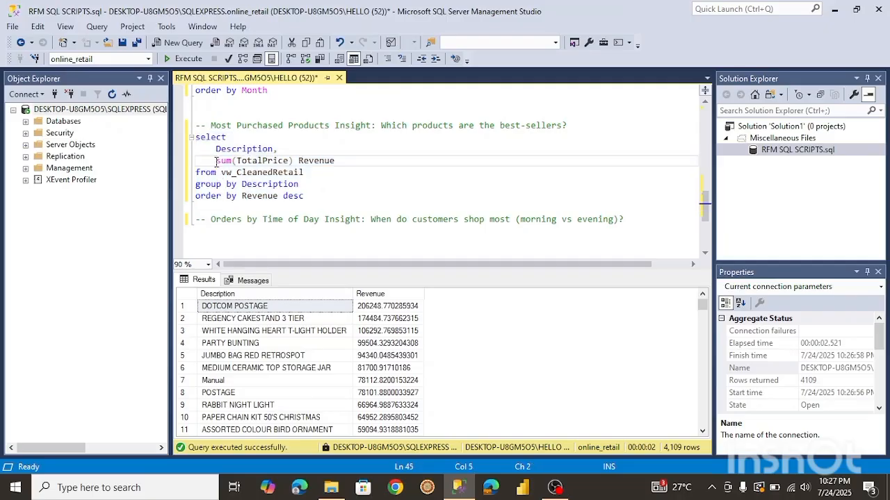
pyautogui.write('roun')
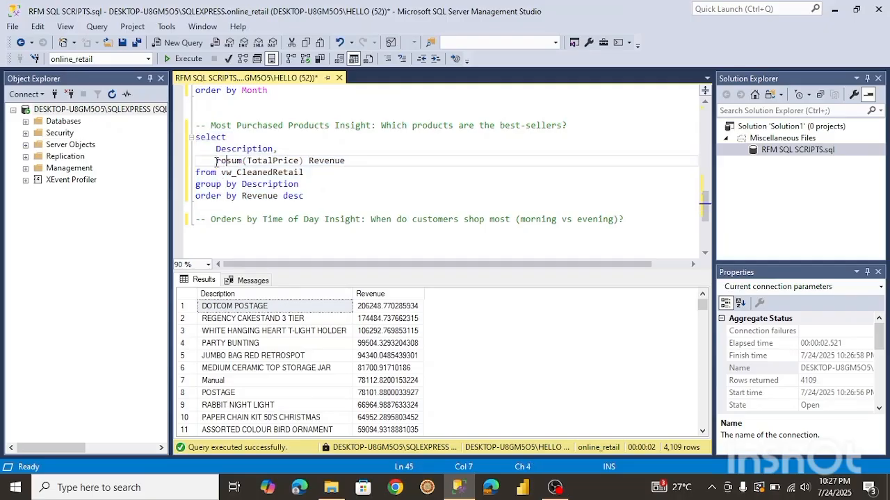
pyautogui.write('d')
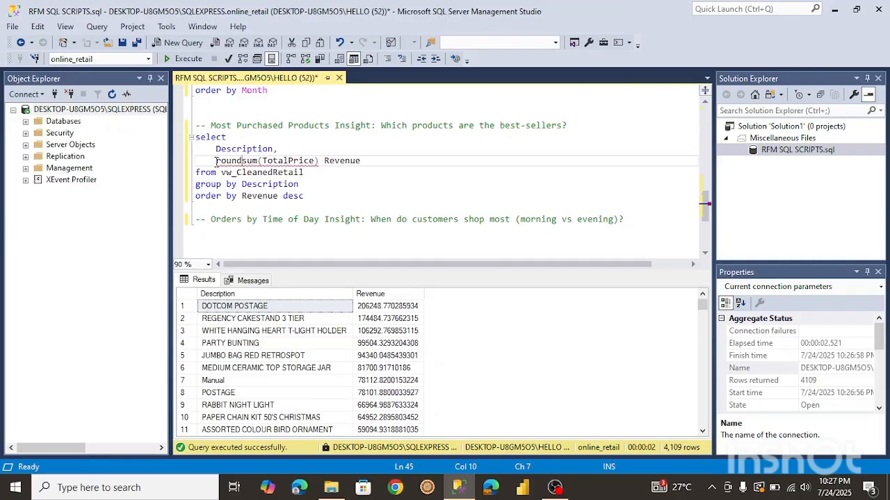
pyautogui.write('(')
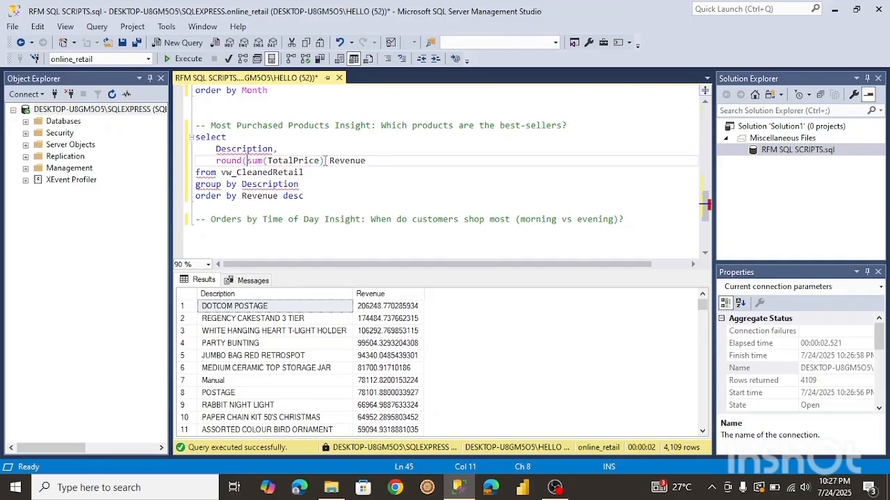
pyautogui.click(324, 161)
pyautogui.write(',2)')
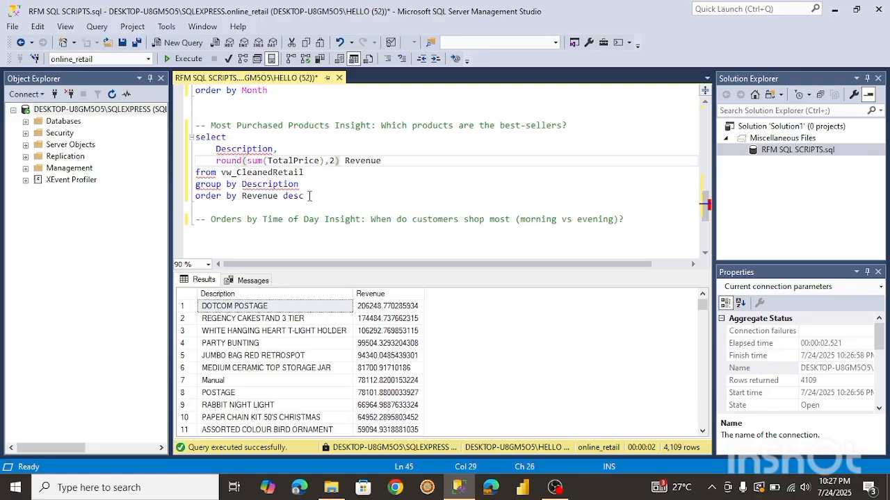
pyautogui.moveTo(309, 197); pyautogui.dragTo(195, 136)
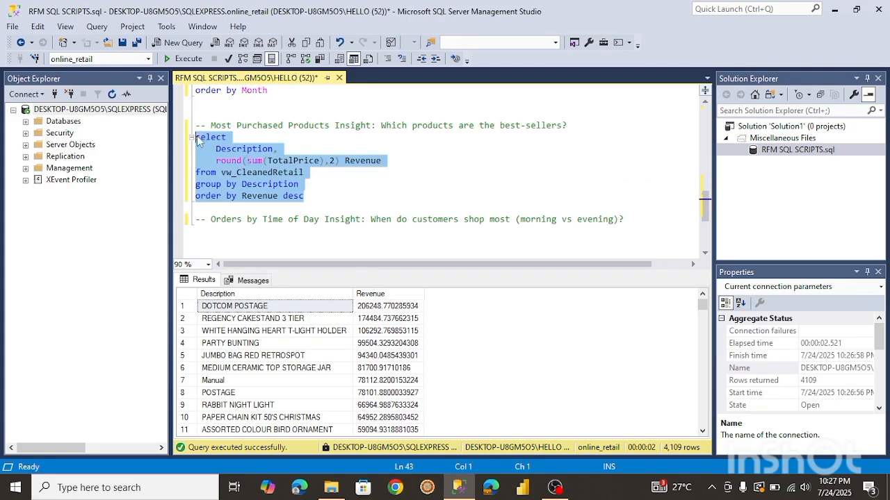
pyautogui.click(189, 61)
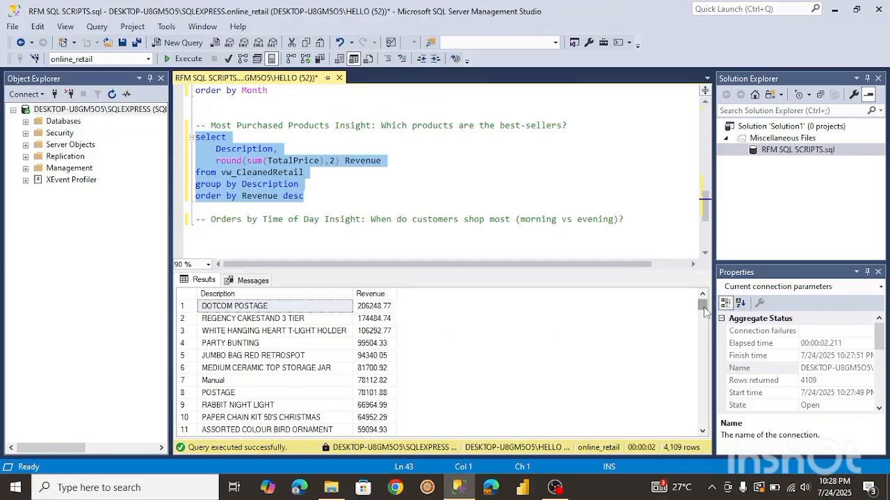
# Scroll through the best-sellers results down to the lowest-revenue products.
pyautogui.moveTo(702, 307); pyautogui.dragTo(709, 416)
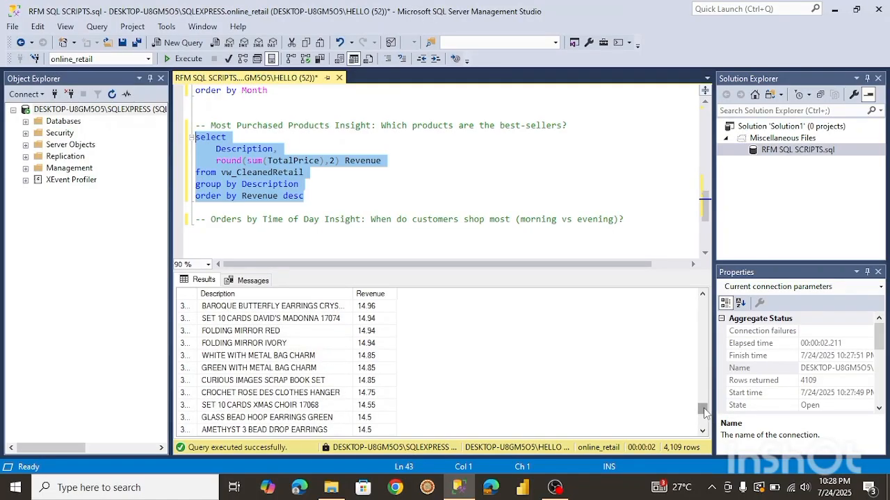
pyautogui.moveTo(704, 412); pyautogui.dragTo(705, 425)
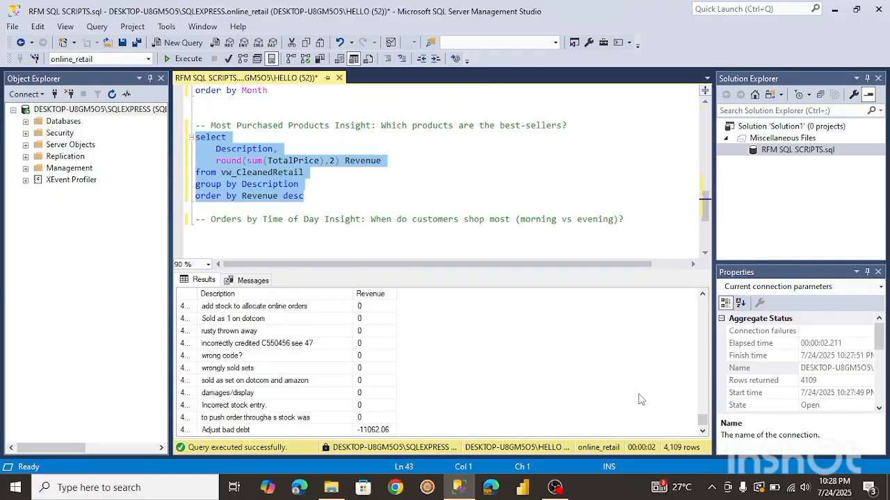
pyautogui.moveTo(704, 420); pyautogui.dragTo(702, 414)
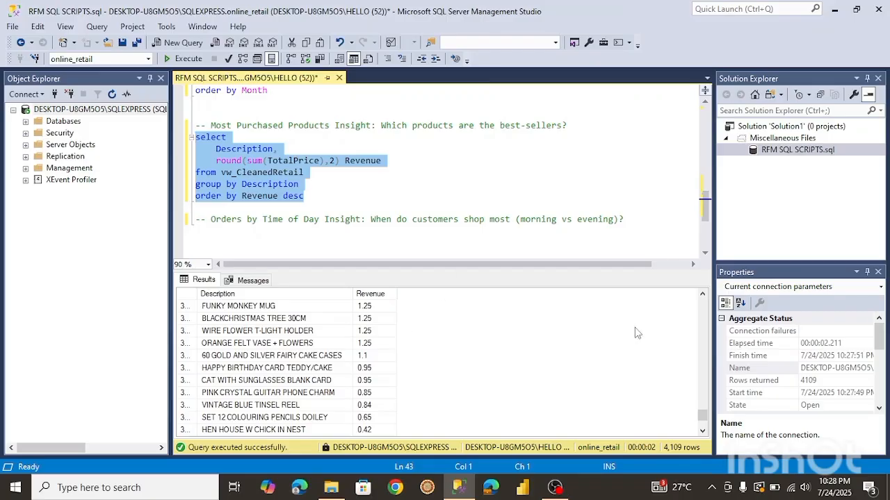
# Start the time-of-day query under its comment with select and InvoiceDate as the first column.
pyautogui.moveTo(708, 198); pyautogui.dragTo(707, 203)
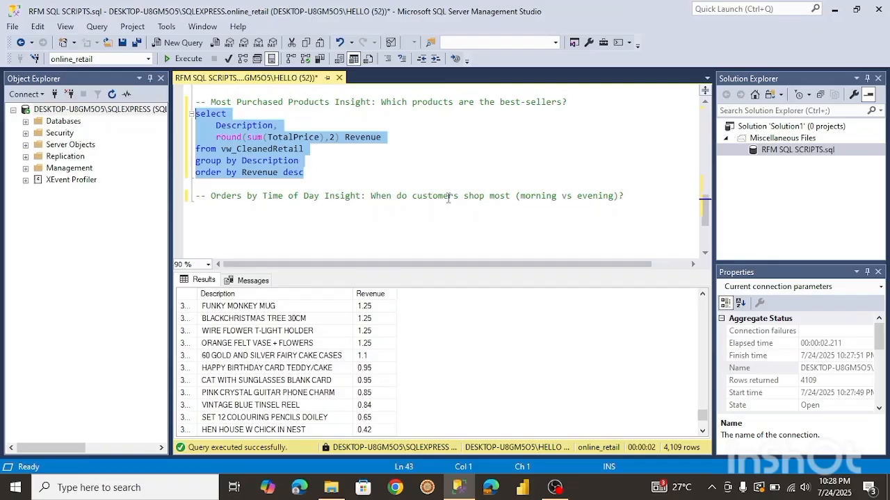
pyautogui.click(630, 196)
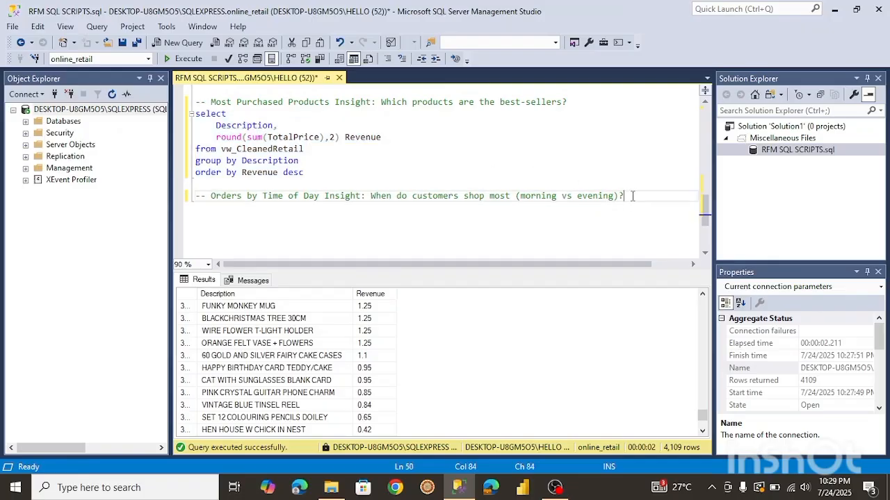
pyautogui.press('Return')
pyautogui.write('select')
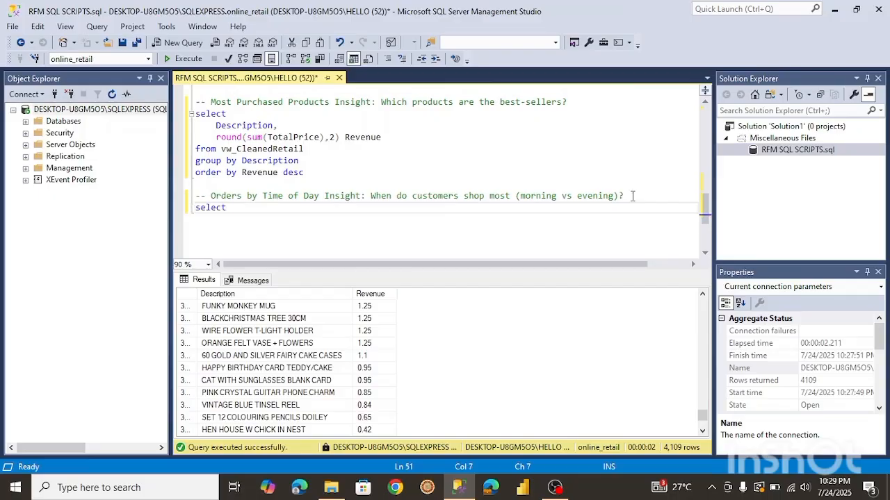
pyautogui.press('Return')
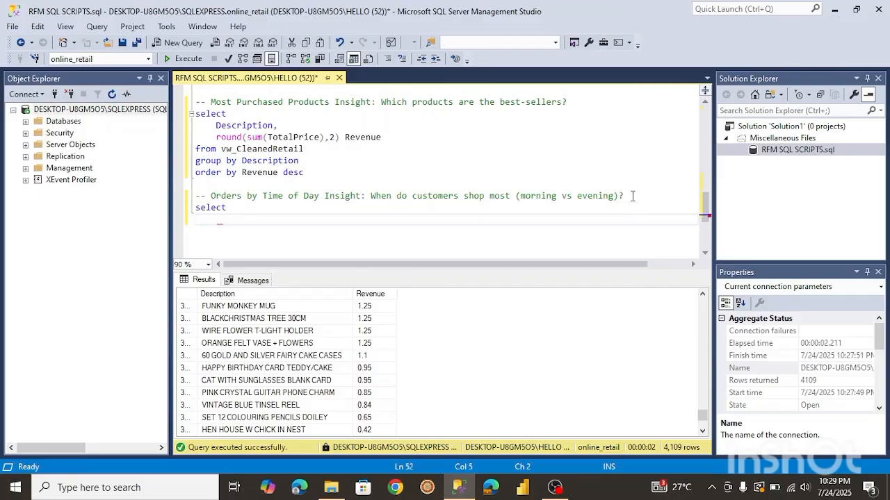
pyautogui.write('Inv')
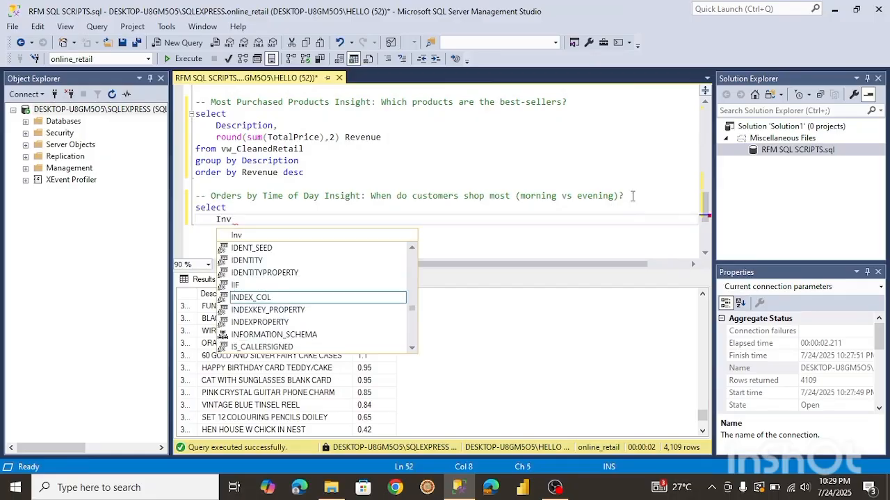
pyautogui.write('oice')
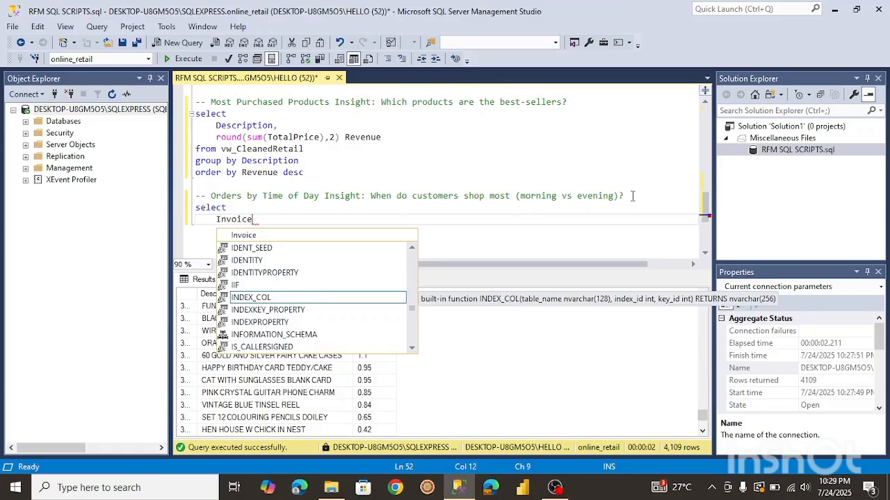
pyautogui.write('Dat')
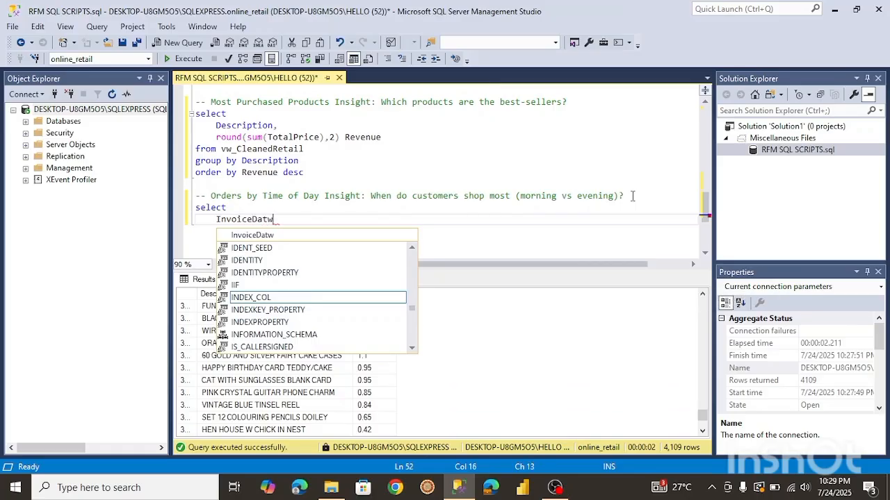
pyautogui.write('e')
pyautogui.press('Escape')
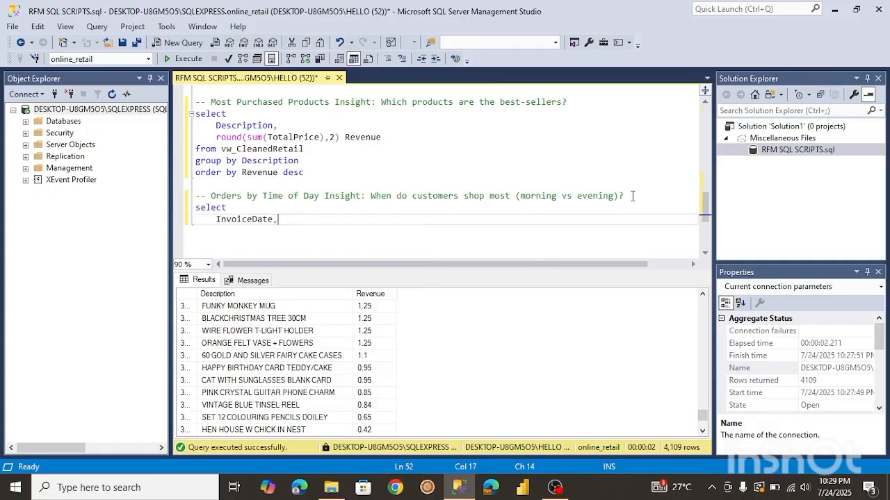
pyautogui.write(',')
pyautogui.press('Return')
pyautogui.write('sum(')
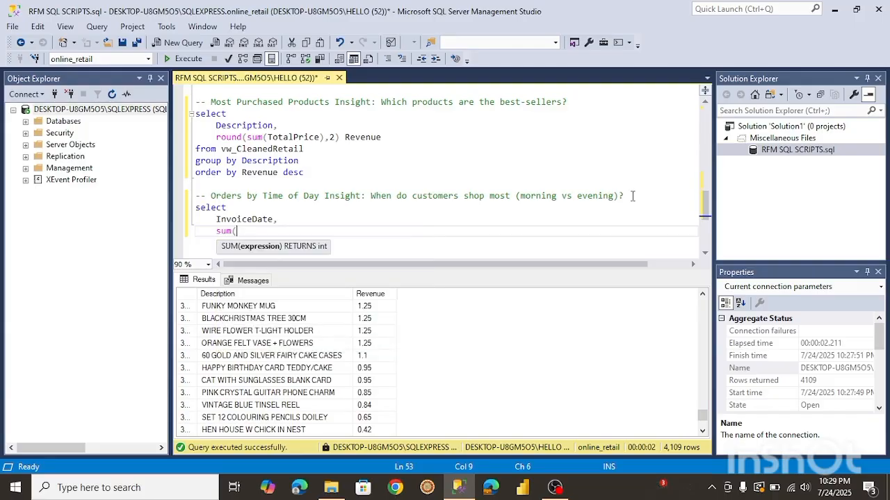
pyautogui.write('Tota')
pyautogui.press('BackSpace')
pyautogui.press('BackSpace')
pyautogui.press('BackSpace')
pyautogui.press('BackSpace')
pyautogui.press('BackSpace')
pyautogui.press('BackSpace')
pyautogui.press('BackSpace')
pyautogui.press('BackSpace')
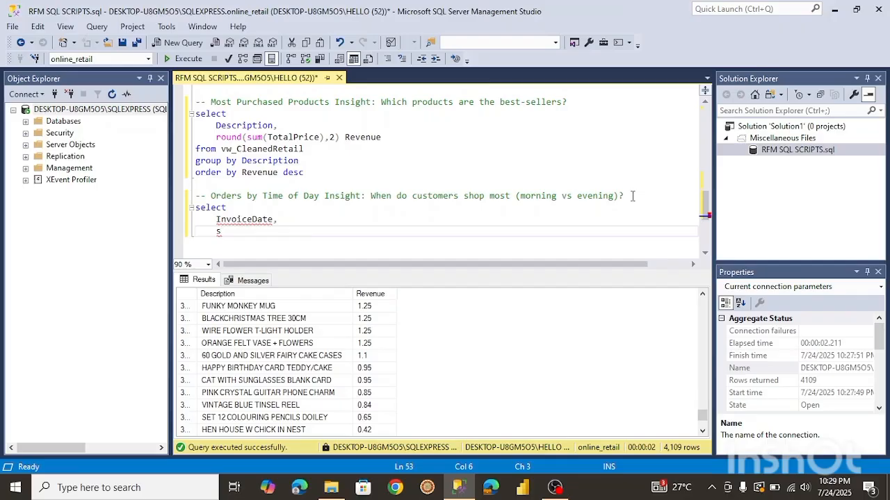
# Run the SELECT * FROM vw_CleanedRetail query and scroll across its result columns.
pyautogui.moveTo(706, 203); pyautogui.dragTo(706, 111)
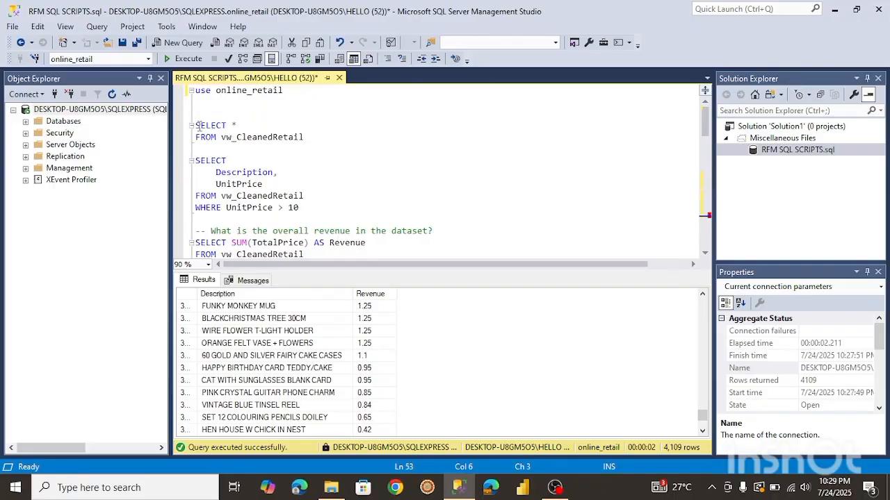
pyautogui.moveTo(197, 126); pyautogui.dragTo(306, 137)
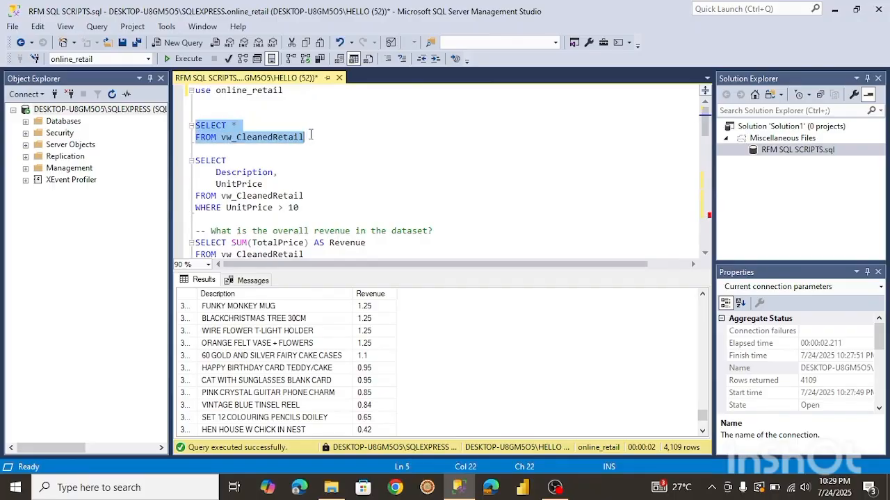
pyautogui.click(185, 59)
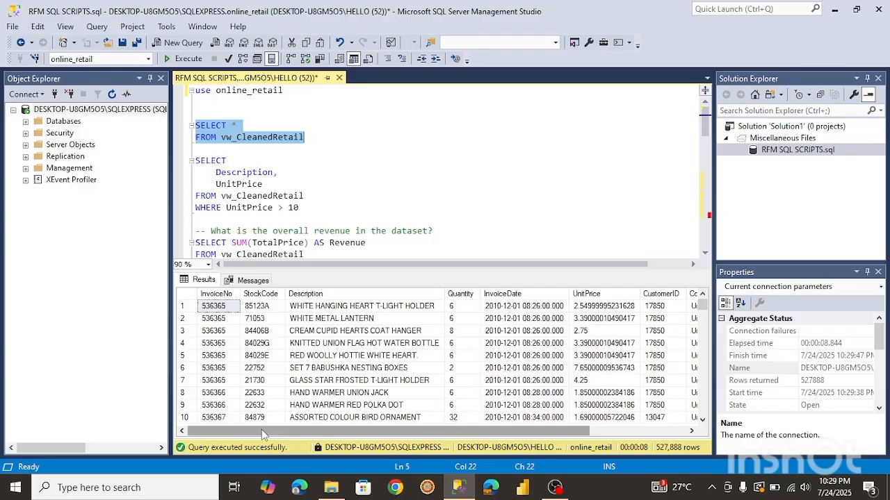
pyautogui.moveTo(261, 430); pyautogui.dragTo(378, 446)
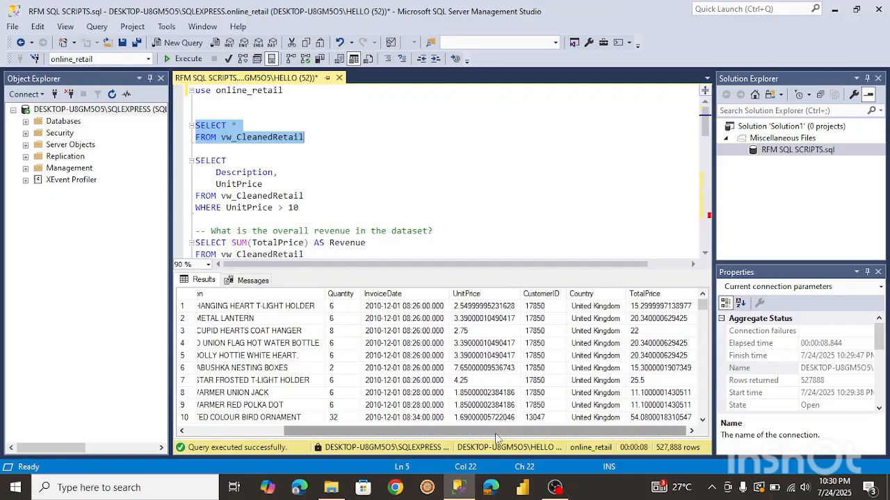
pyautogui.moveTo(493, 435); pyautogui.dragTo(395, 433)
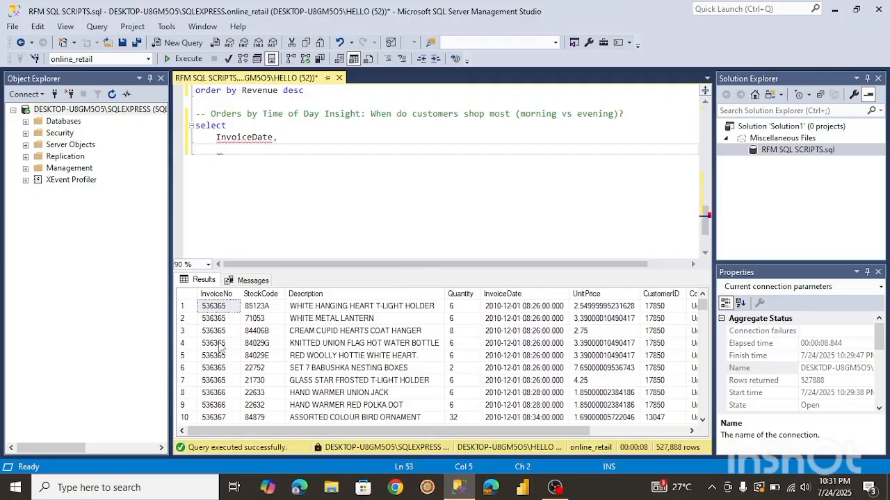
# Add count(distinct InvoiceNo) as the second column of the time-of-day query.
pyautogui.write('ounty')
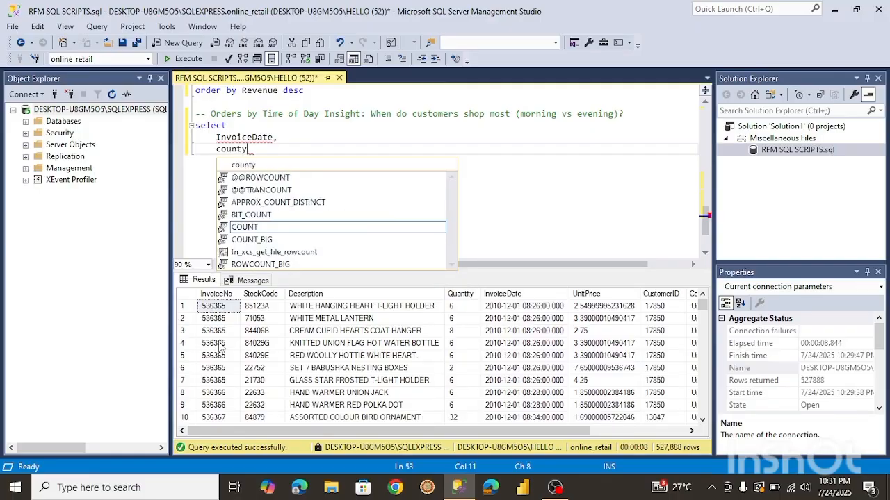
pyautogui.press('BackSpace')
pyautogui.write('(')
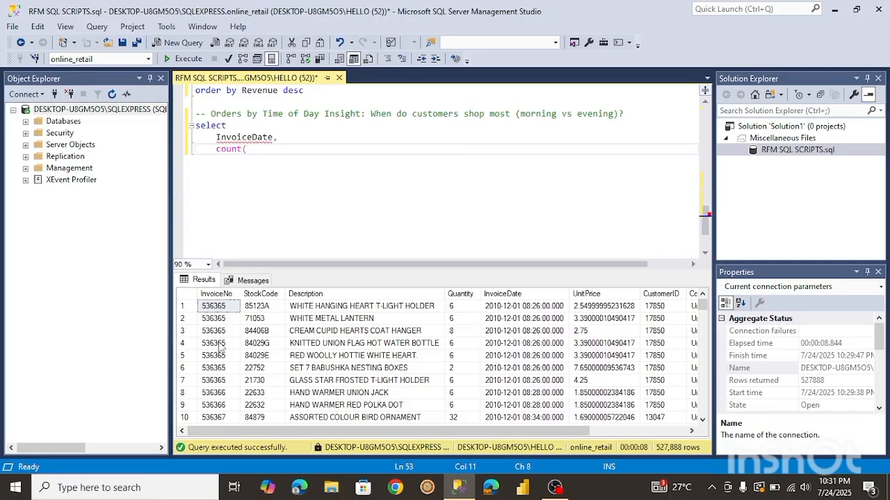
pyautogui.write('disn')
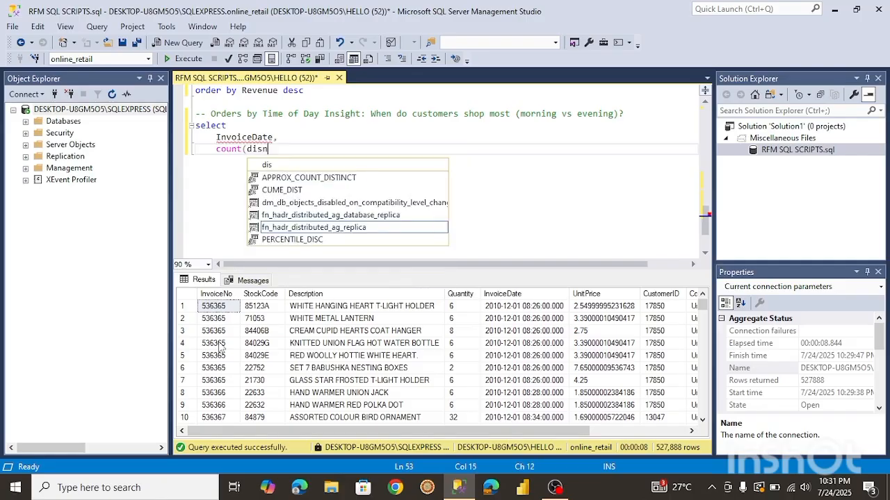
pyautogui.write('tinct')
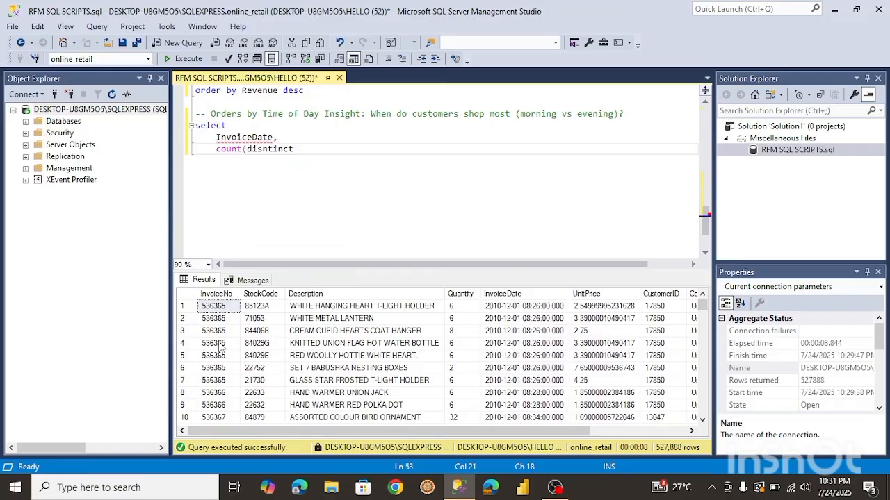
pyautogui.click(268, 150)
pyautogui.press('BackSpace')
pyautogui.click(296, 149)
pyautogui.write('Invoic')
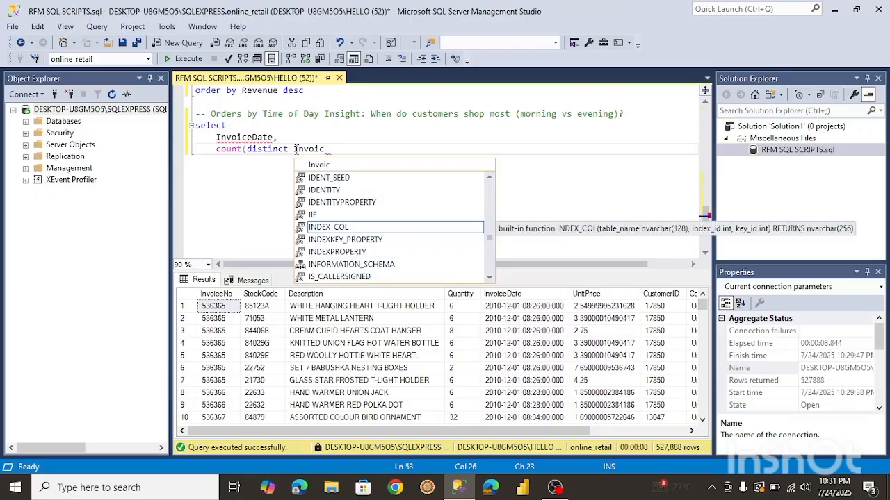
pyautogui.write('eNo)')
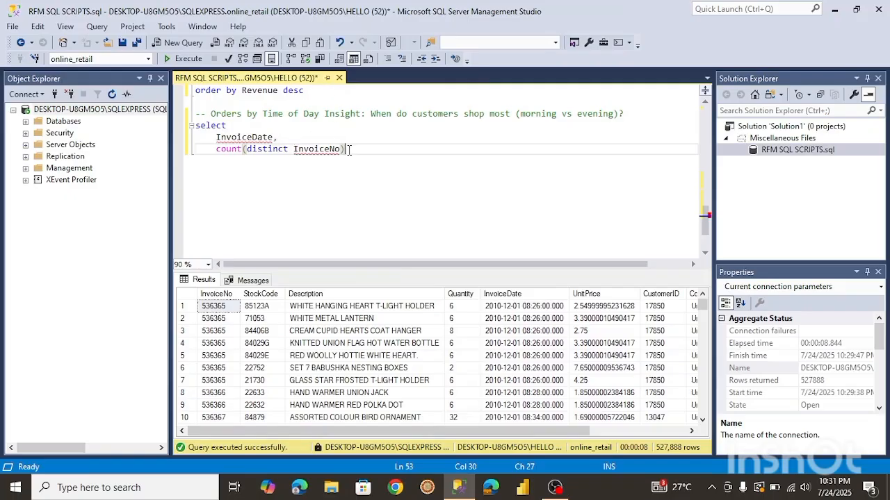
# Add from vw_CleanedRetail and group by InvoiceDate to the time-of-day query and run it.
pyautogui.press('Return')
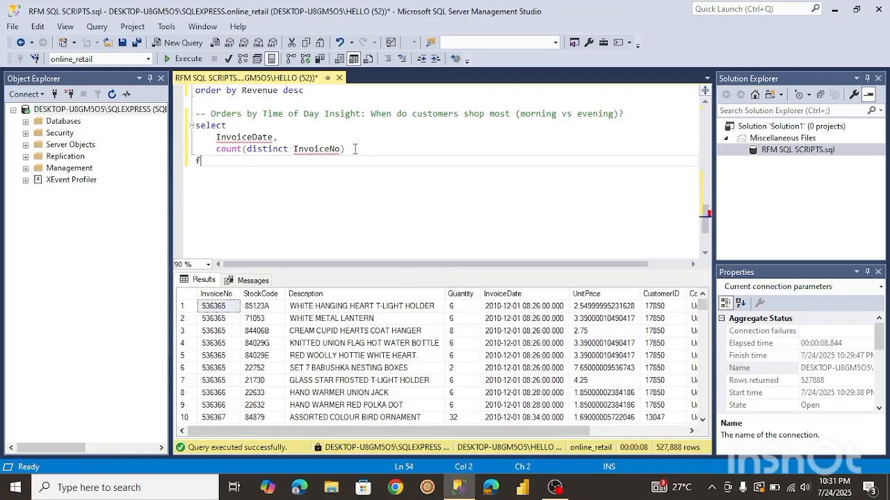
pyautogui.write('from vw')
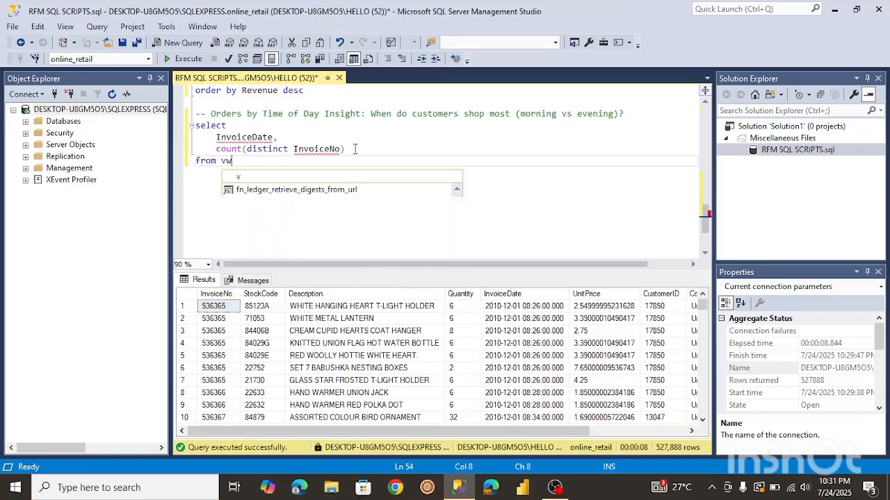
pyautogui.press('Tab')
pyautogui.press('Return')
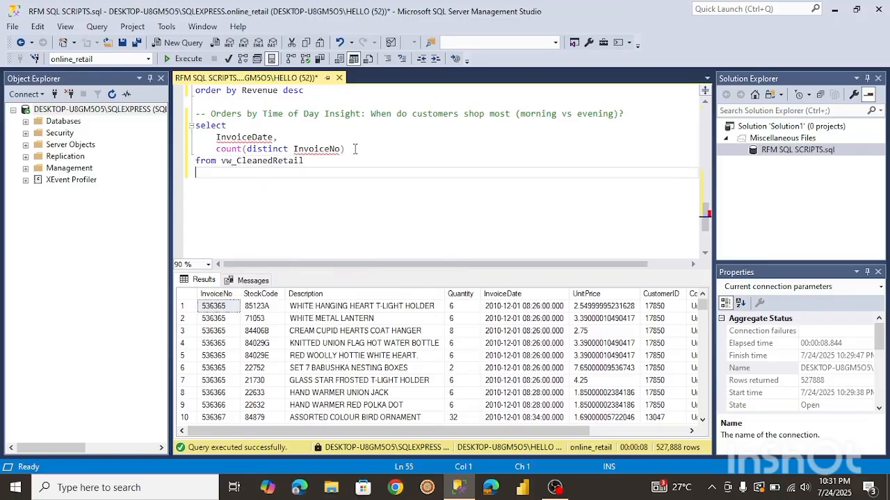
pyautogui.write('group b')
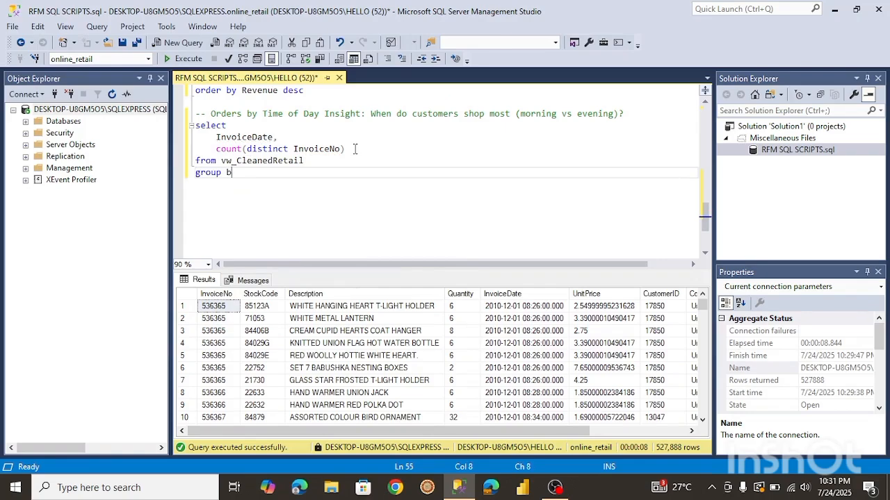
pyautogui.write('y In')
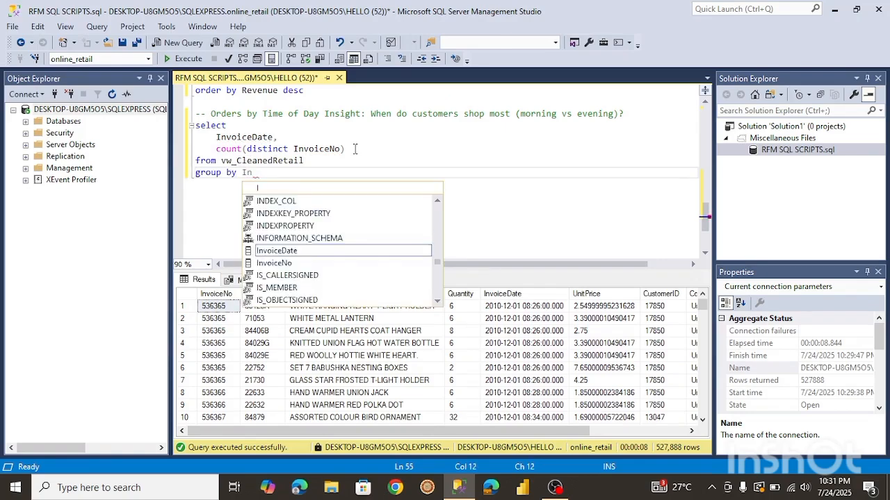
pyautogui.write('voice')
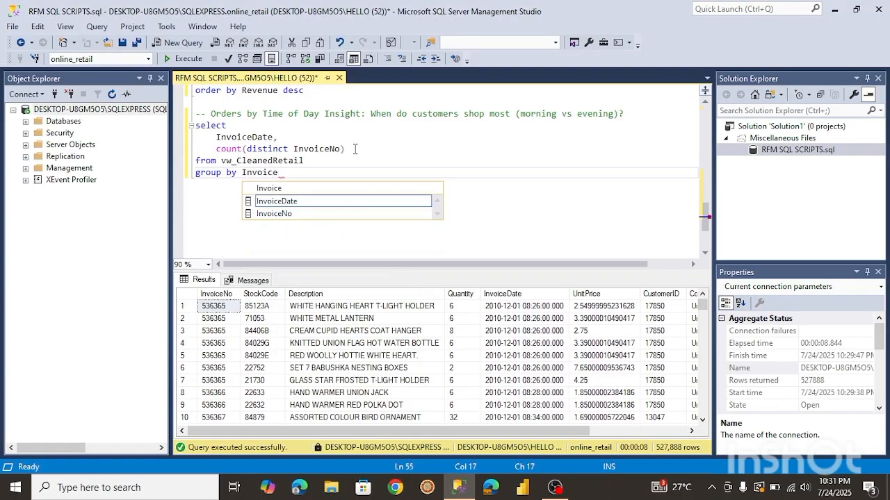
pyautogui.press('Tab')
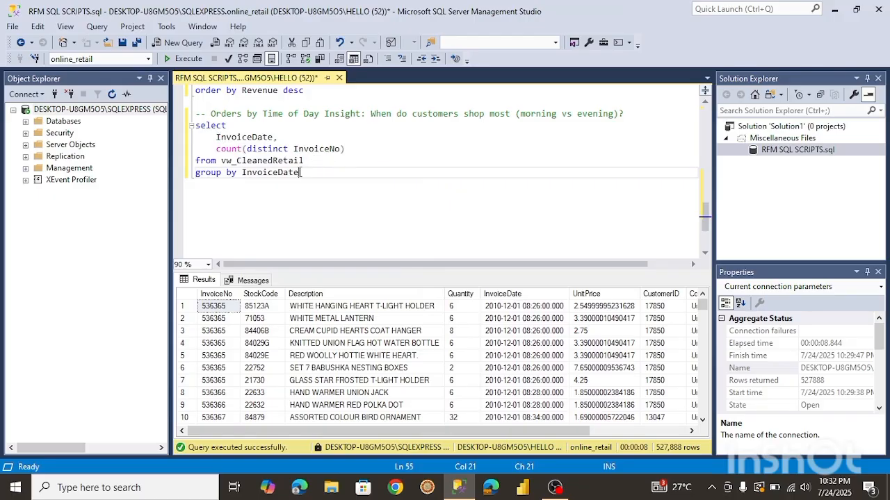
pyautogui.moveTo(301, 172); pyautogui.dragTo(194, 126)
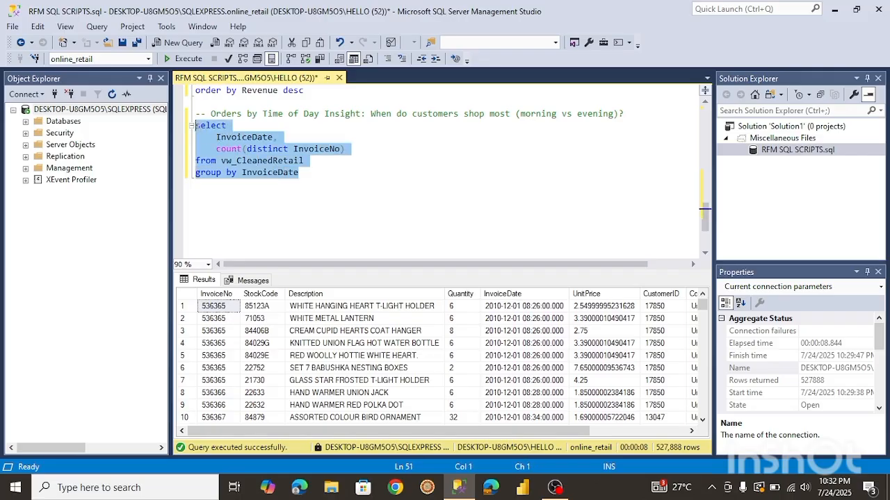
pyautogui.click(187, 59)
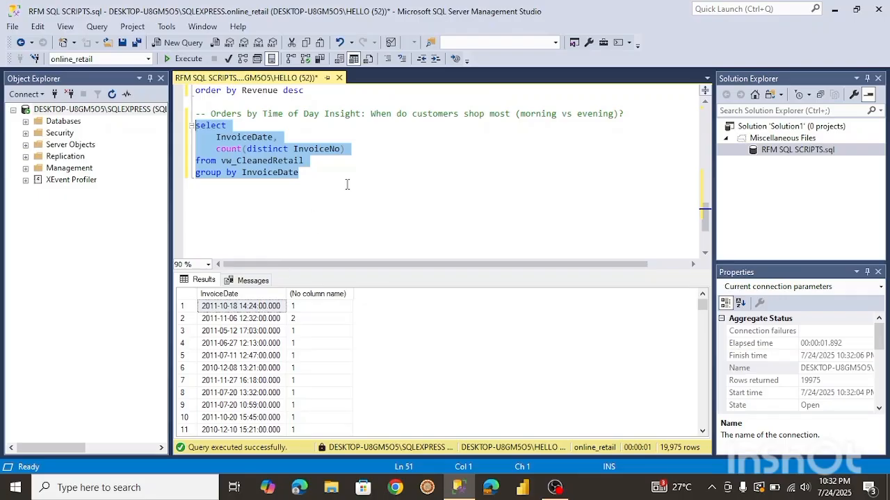
# Start an order by line below the group by and alias the distinct invoice count as Orders.
pyautogui.click(301, 174)
pyautogui.press('Return')
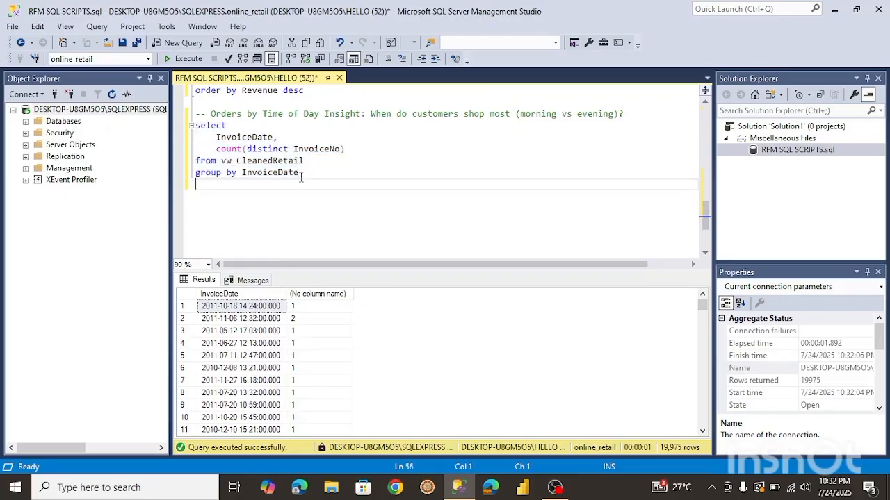
pyautogui.write('order by')
pyautogui.moveTo(345, 148); pyautogui.dragTo(220, 149)
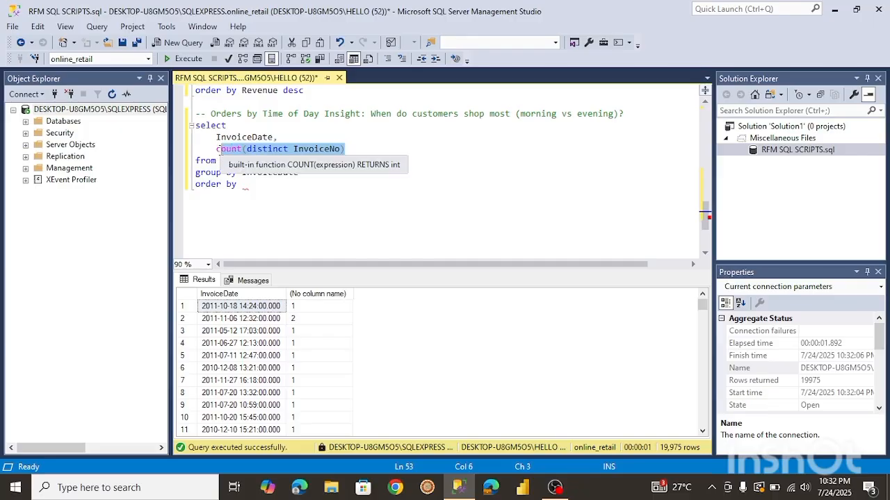
pyautogui.click(352, 150)
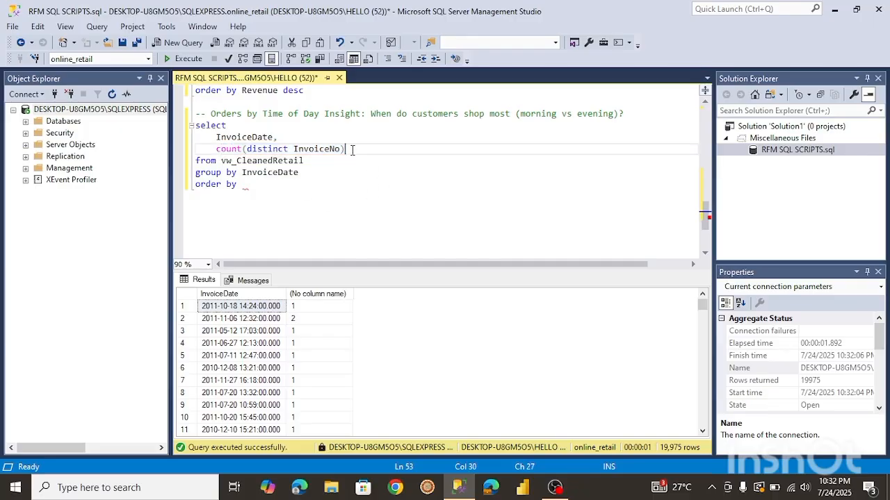
pyautogui.write('as O')
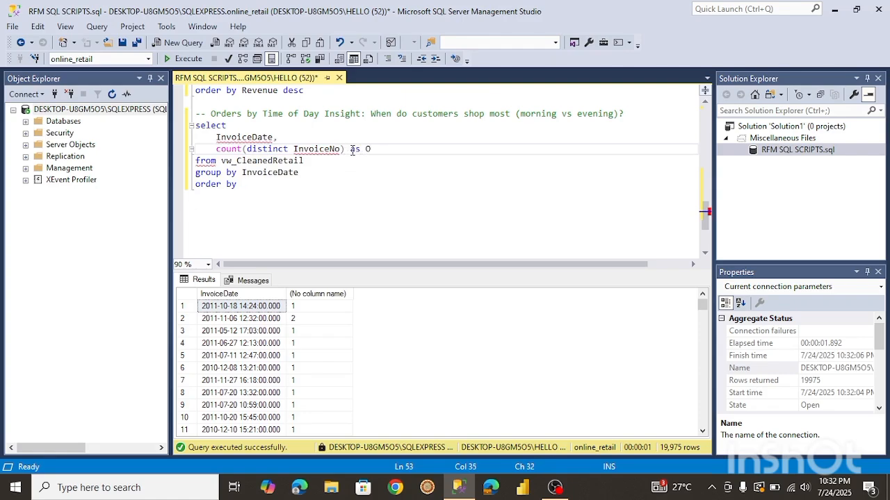
pyautogui.write('rders')
# Order the time-of-day query by Orders desc and run it.
pyautogui.click(258, 186)
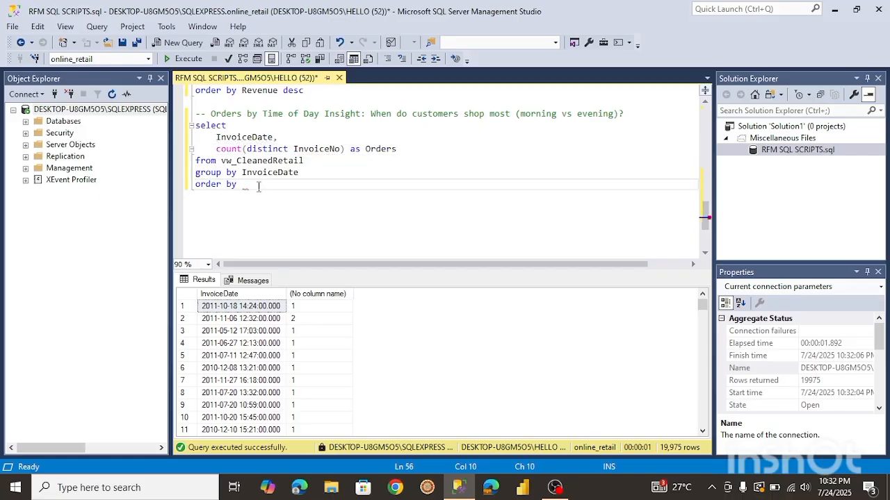
pyautogui.write('Orders')
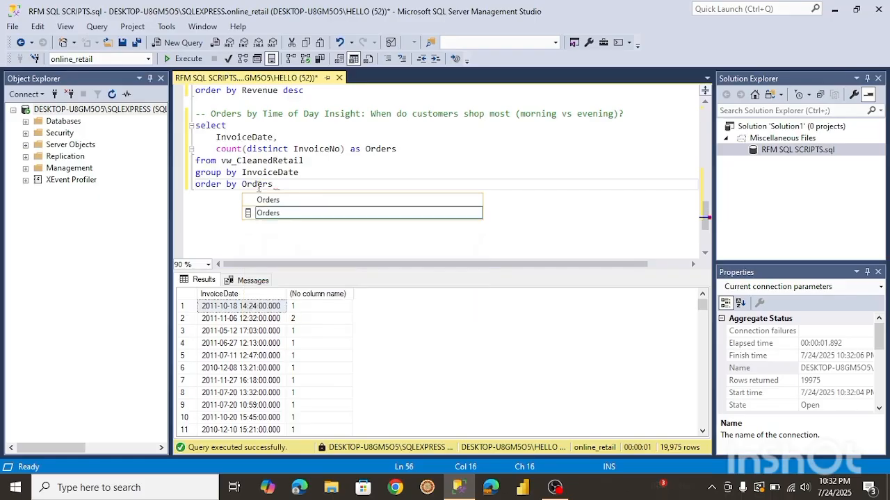
pyautogui.write(' desc')
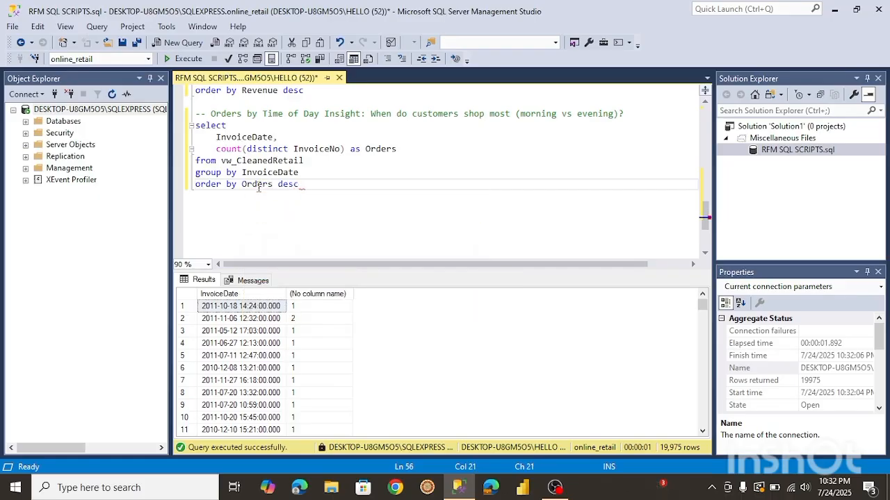
pyautogui.moveTo(301, 184)
pyautogui.mouseDown()
pyautogui.moveTo(277, 185)
pyautogui.moveTo(184, 138)
pyautogui.moveTo(229, 139)
pyautogui.moveTo(280, 184)
pyautogui.moveTo(300, 184)
pyautogui.mouseUp()
pyautogui.click(199, 124)
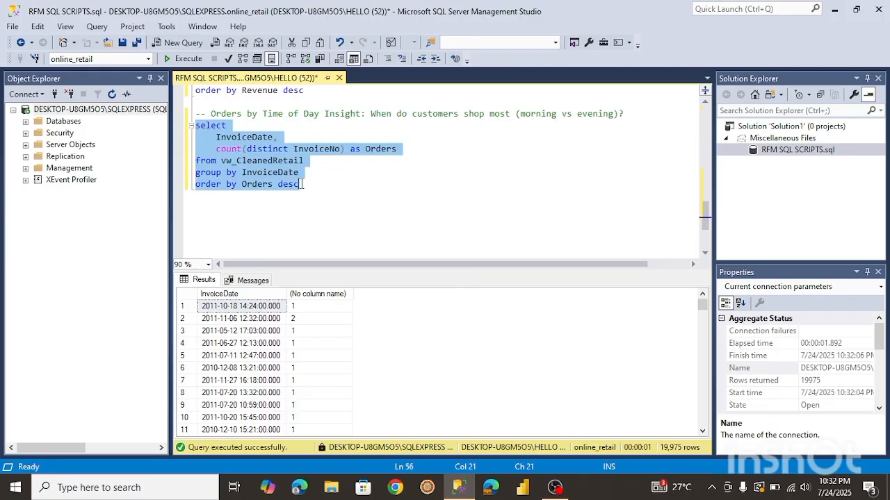
pyautogui.click(178, 60)
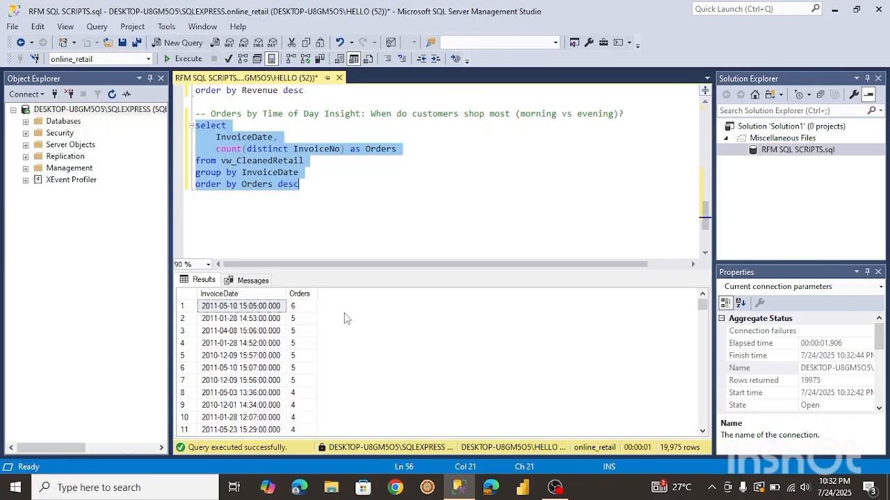
# Replace the first column with datepart(HOUR, InvoiceDate) to extract the purchase hour.
pyautogui.moveTo(704, 311)
pyautogui.mouseDown()
pyautogui.moveTo(698, 426)
pyautogui.moveTo(699, 298)
pyautogui.mouseUp()
pyautogui.click(218, 137)
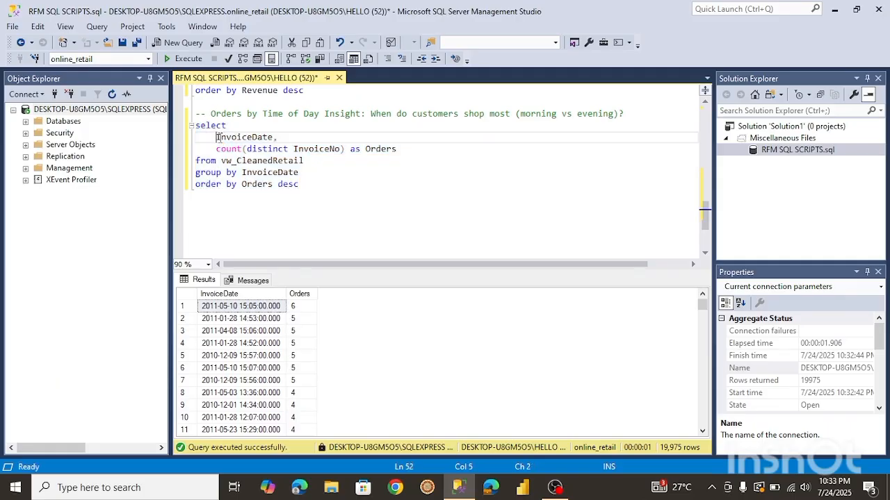
pyautogui.write('dat')
pyautogui.write('epart')
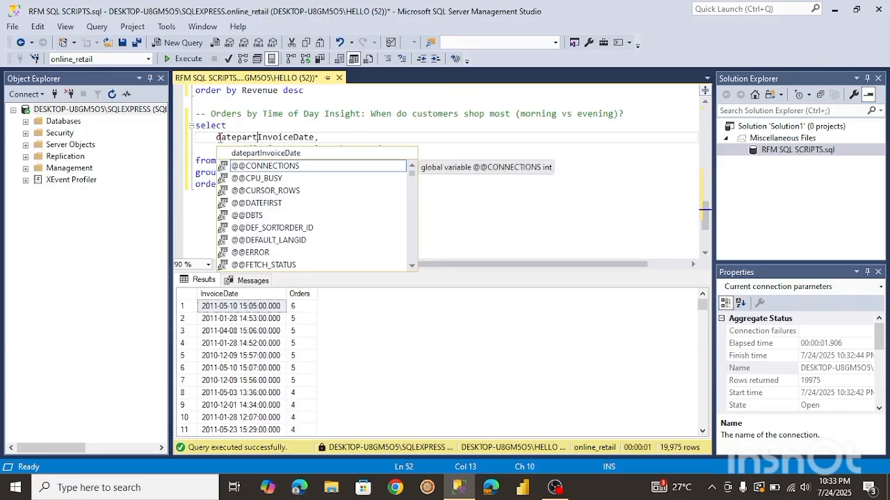
pyautogui.write('(')
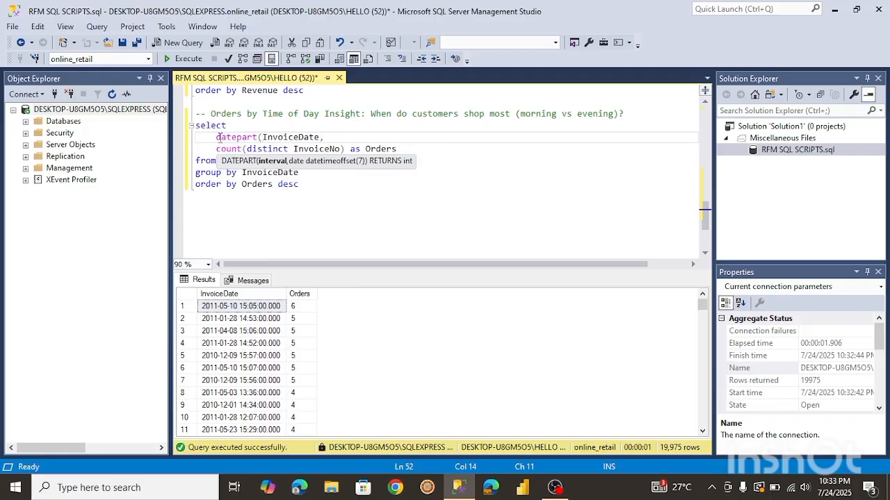
pyautogui.press('End')
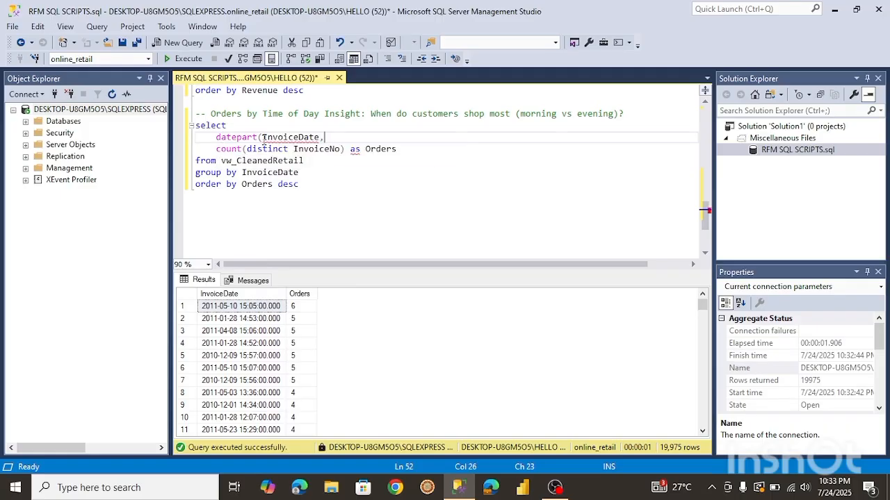
pyautogui.click(262, 137)
pyautogui.write('hour')
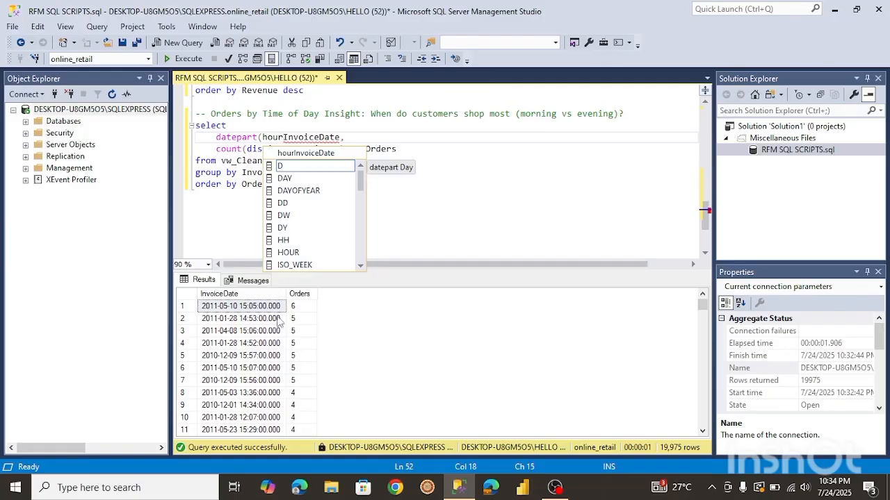
pyautogui.click(288, 252)
pyautogui.doubleClick(288, 252)
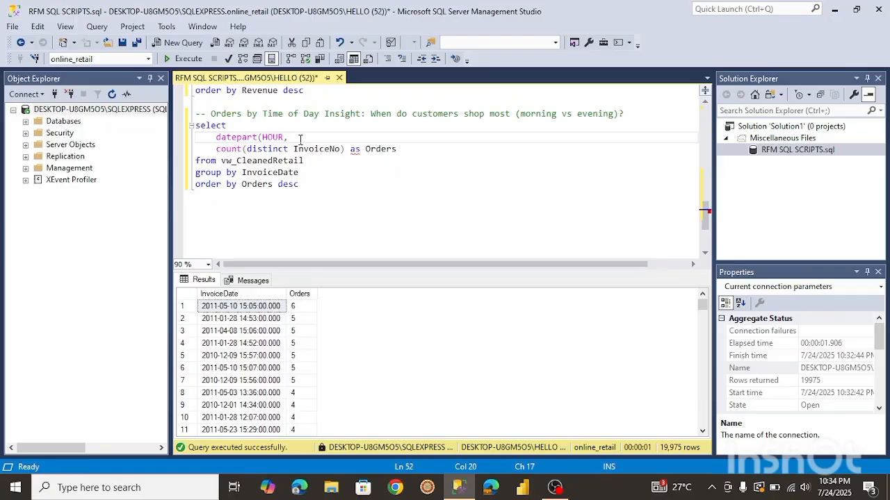
pyautogui.write('InvoiceDate)')
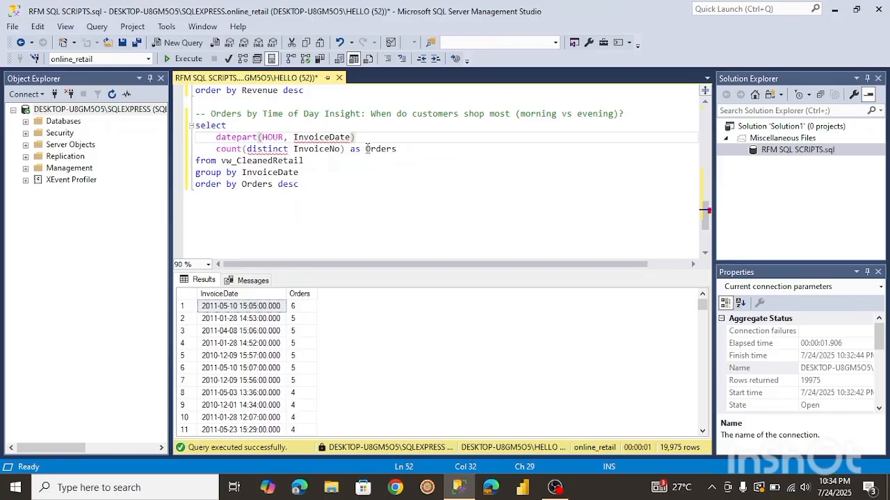
# Alias the hour column as TimeOfDay and run the query.
pyautogui.moveTo(346, 139)
pyautogui.click(367, 137)
pyautogui.write('as')
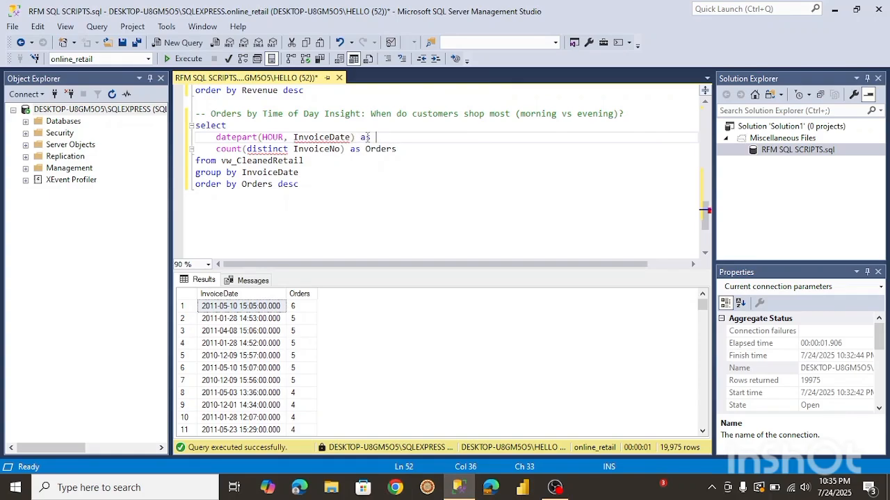
pyautogui.write(' TimeOfDay,')
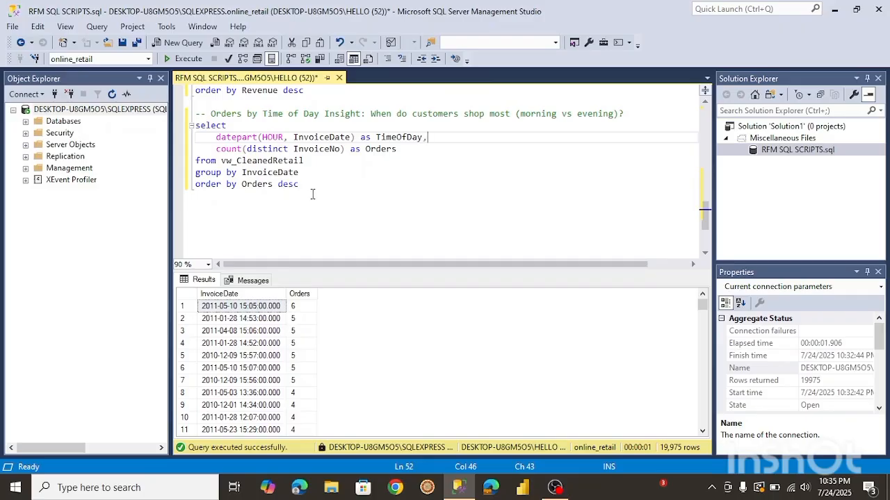
pyautogui.moveTo(303, 185); pyautogui.dragTo(195, 127)
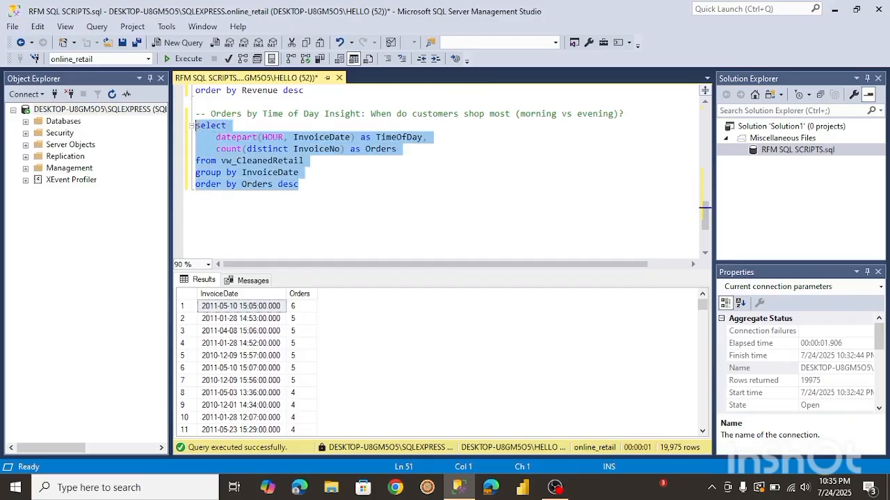
pyautogui.click(189, 59)
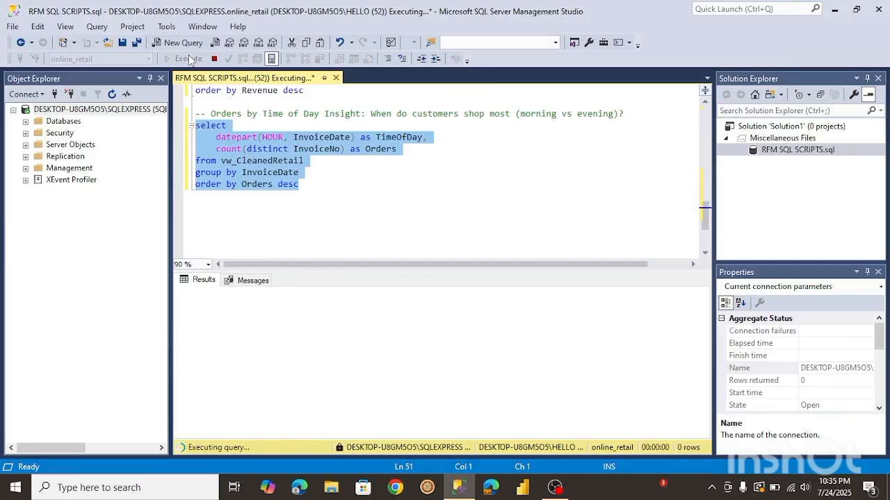
pyautogui.click(282, 161)
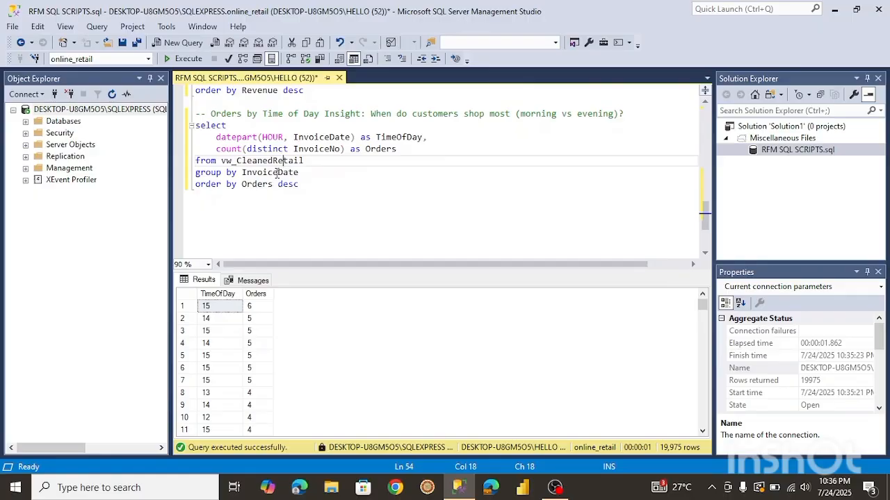
# Change the group by to datepart(HOUR, InvoiceDate) by copying the hour expression.
pyautogui.moveTo(215, 137); pyautogui.dragTo(294, 137)
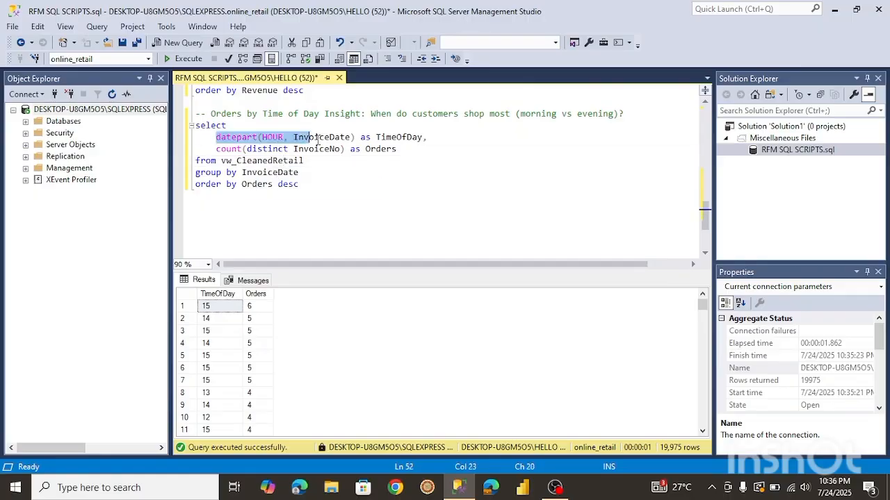
pyautogui.hotkey('ctrl', 'c')
pyautogui.click(242, 173)
pyautogui.hotkey('ctrl', 'v')
pyautogui.press('End')
pyautogui.write(')')
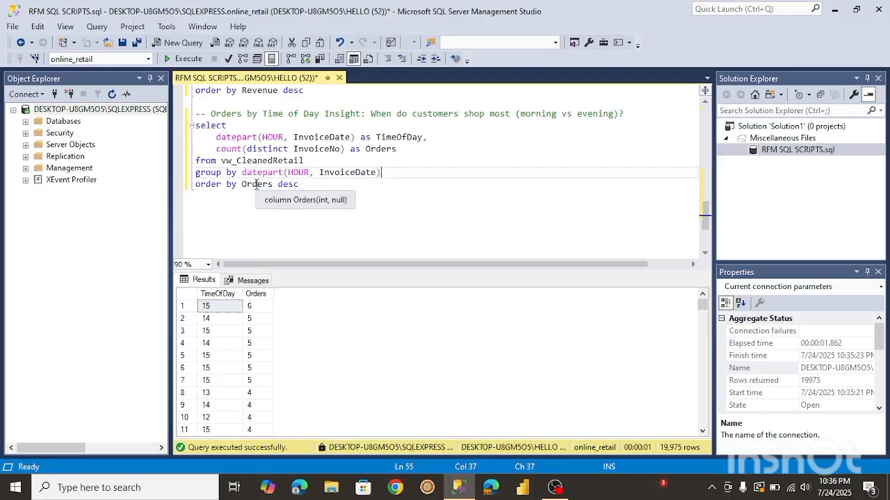
# Run the revised time-of-day query and scroll through the hourly order counts.
pyautogui.click(305, 184)
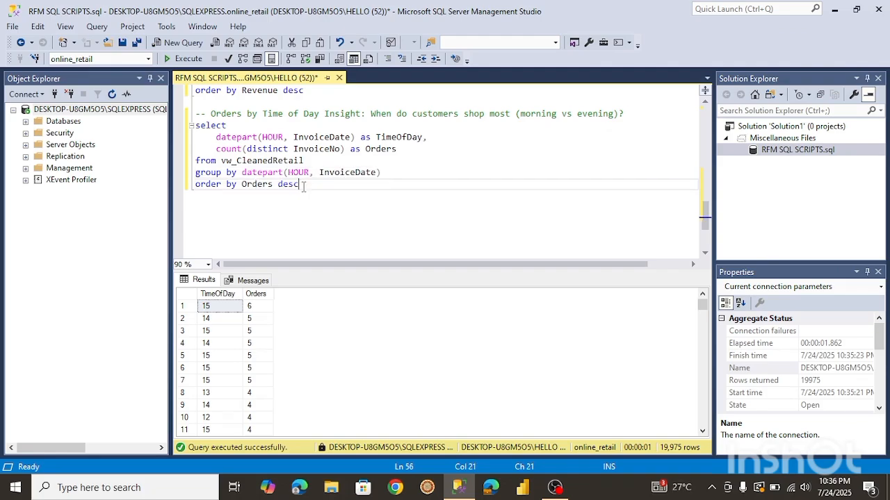
pyautogui.click(193, 63)
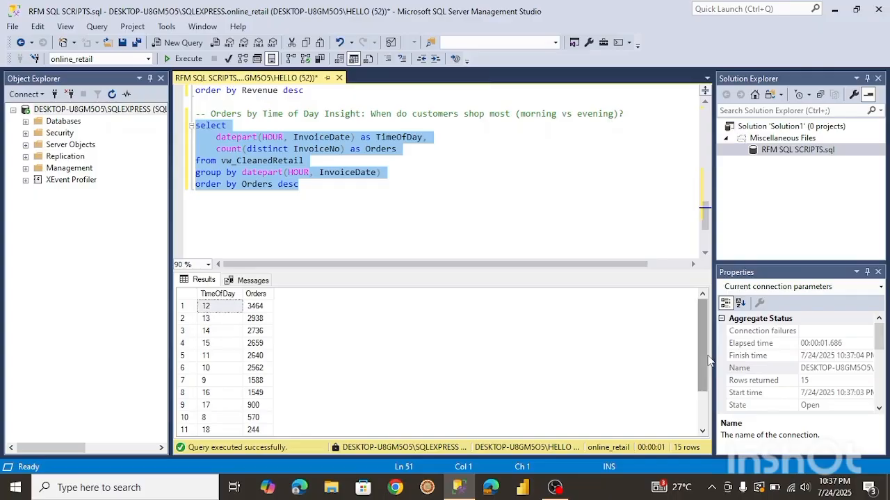
pyautogui.moveTo(705, 357); pyautogui.dragTo(703, 397)
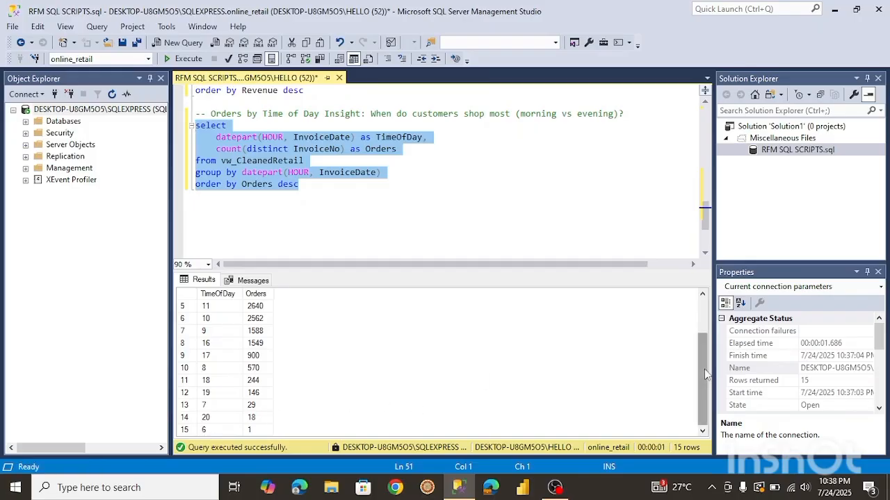
pyautogui.moveTo(703, 370); pyautogui.dragTo(700, 306)
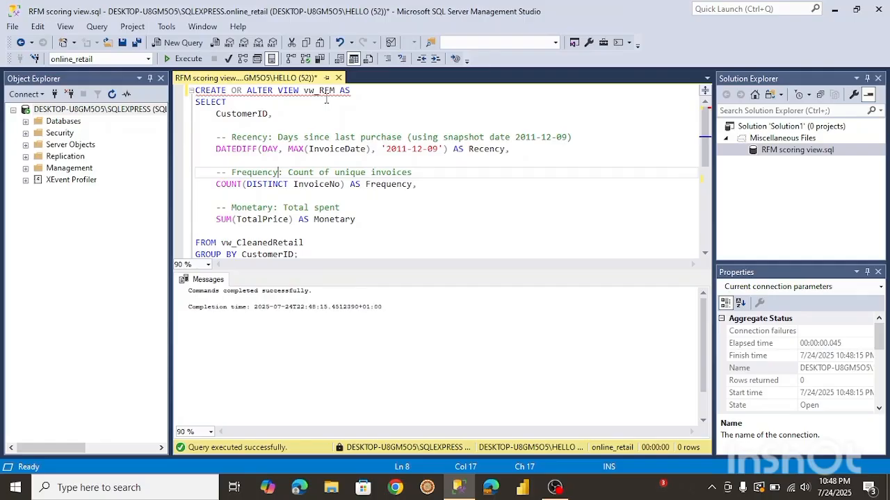
# In the RFM scoring view script, run select * from vw_RFM.
pyautogui.moveTo(312, 96)
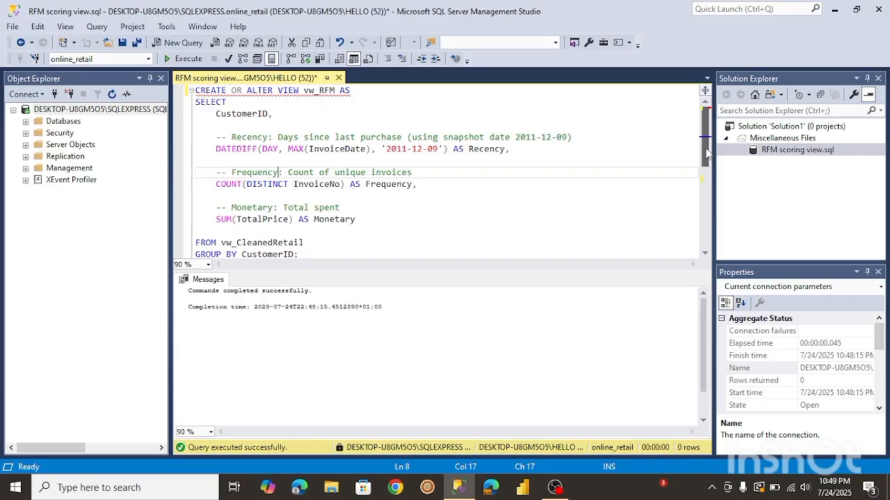
pyautogui.scroll(-3, 707, 153)
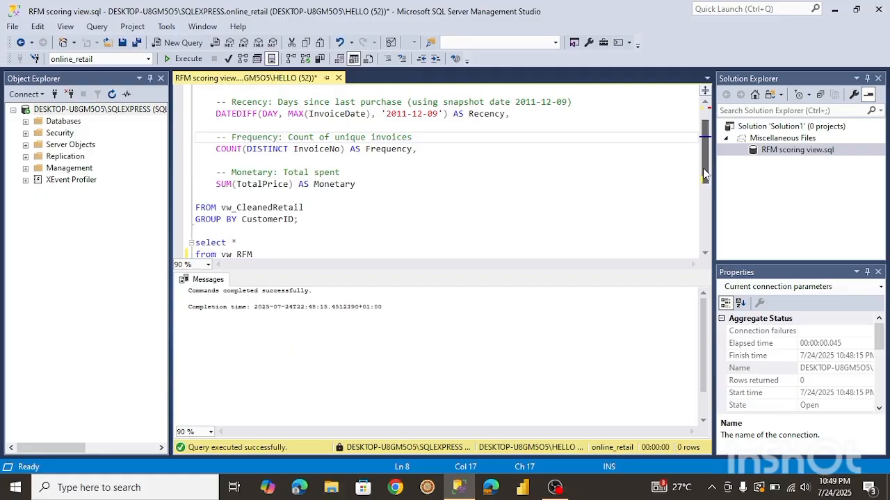
pyautogui.moveTo(704, 174); pyautogui.dragTo(705, 195)
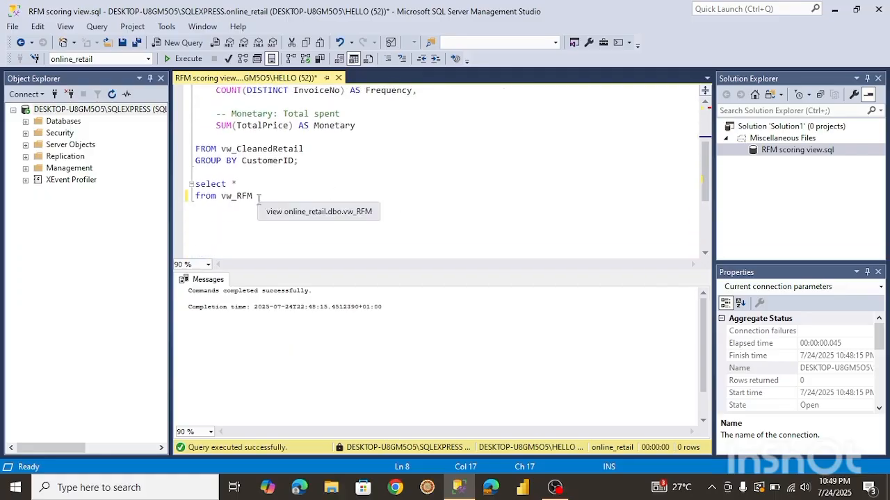
pyautogui.moveTo(257, 197); pyautogui.dragTo(194, 183)
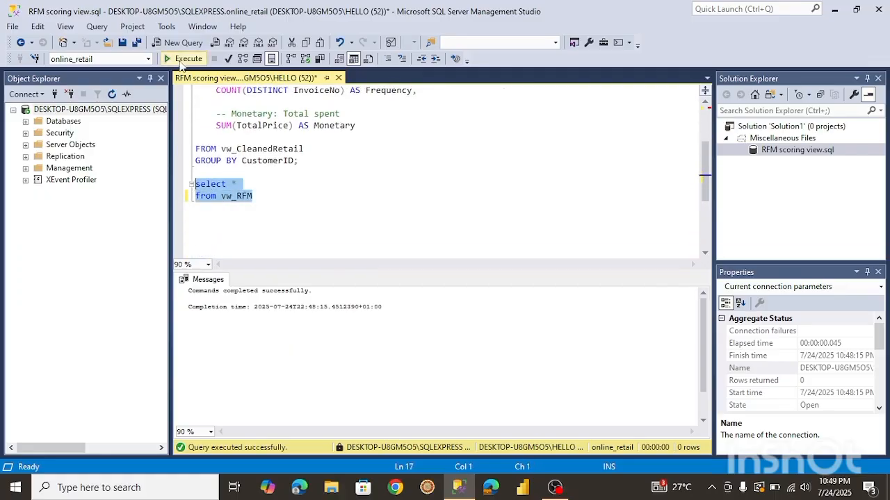
pyautogui.click(184, 59)
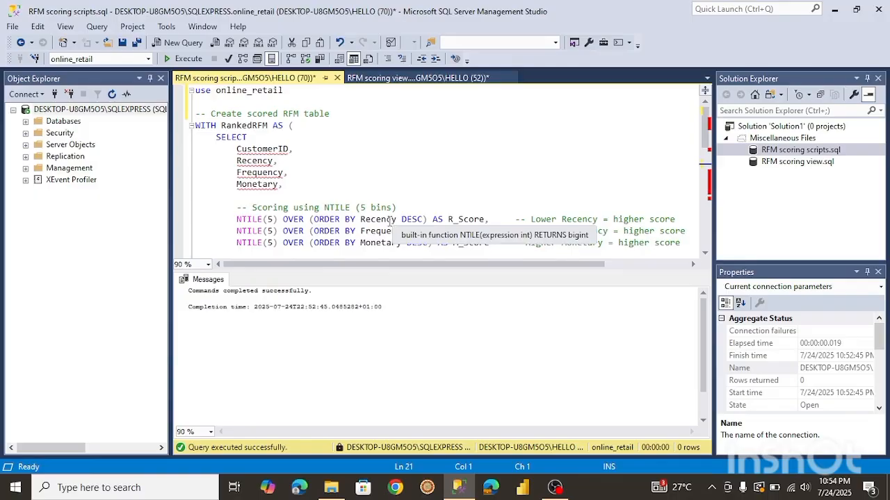
# Scroll through the RankedRFM NTILE scoring query in the RFM scoring scripts file.
pyautogui.moveTo(702, 132); pyautogui.dragTo(702, 136)
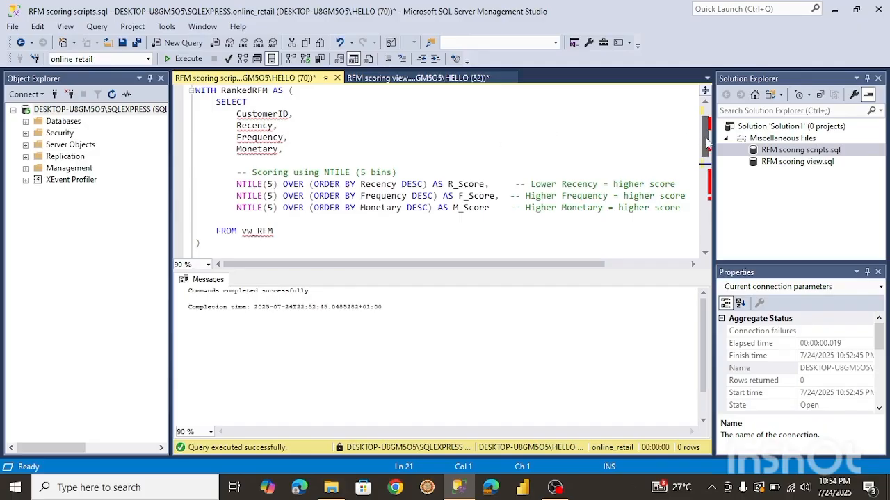
pyautogui.moveTo(707, 142); pyautogui.dragTo(698, 102)
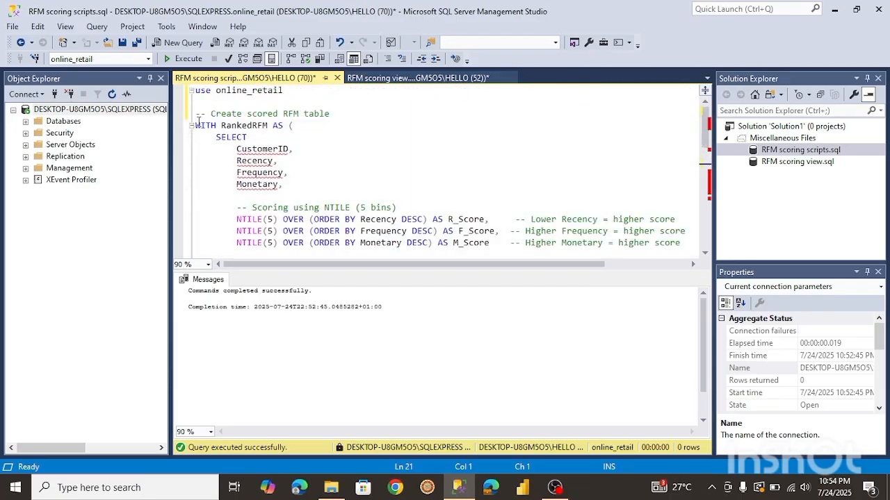
# Select and run the RankedRFM NTILE scoring query with its select * from RankedRFM.
pyautogui.moveTo(197, 125); pyautogui.dragTo(268, 194)
pyautogui.click(182, 58)
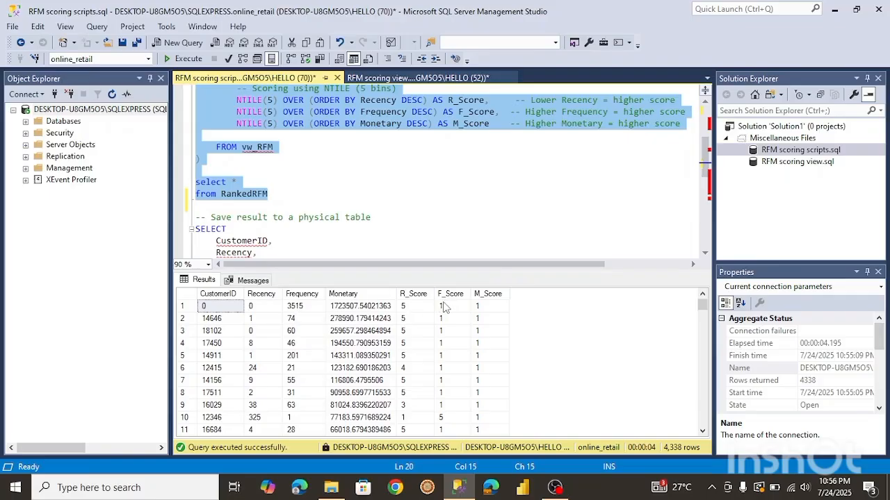
# Set the F_Score NTILE ordering by Frequency to asc.
pyautogui.click(420, 111)
pyautogui.doubleClick(421, 111)
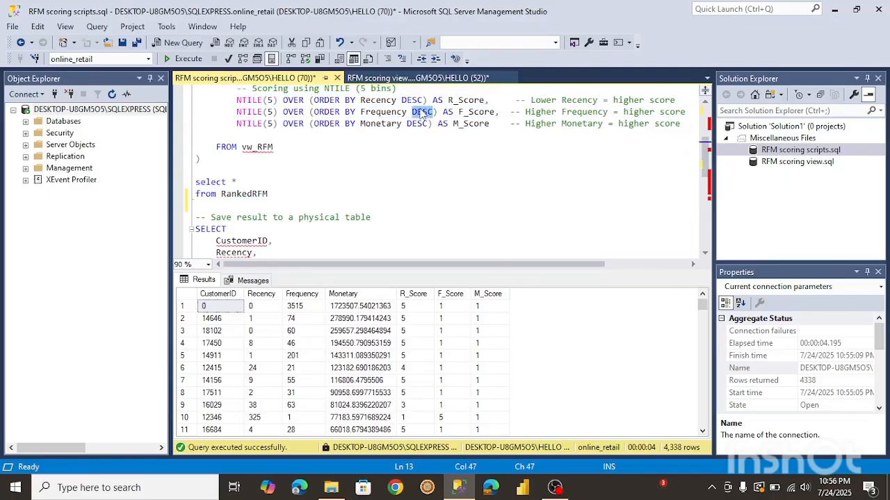
pyautogui.write('asc')
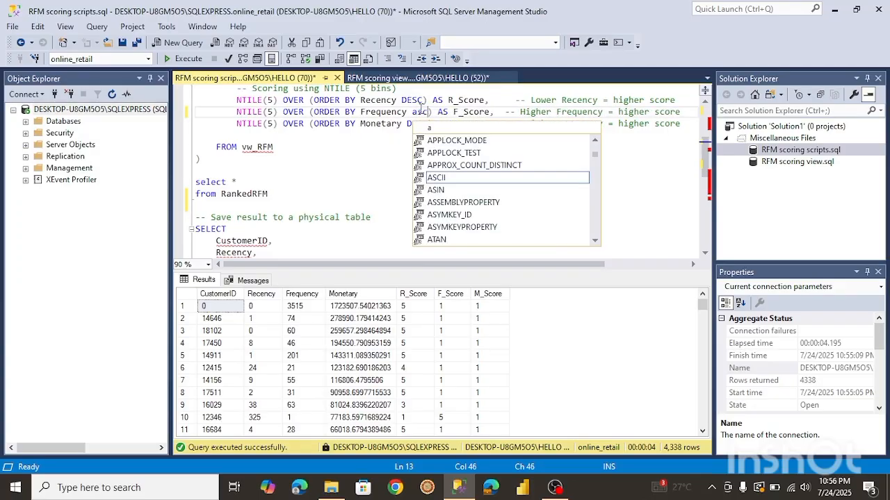
pyautogui.click(306, 148)
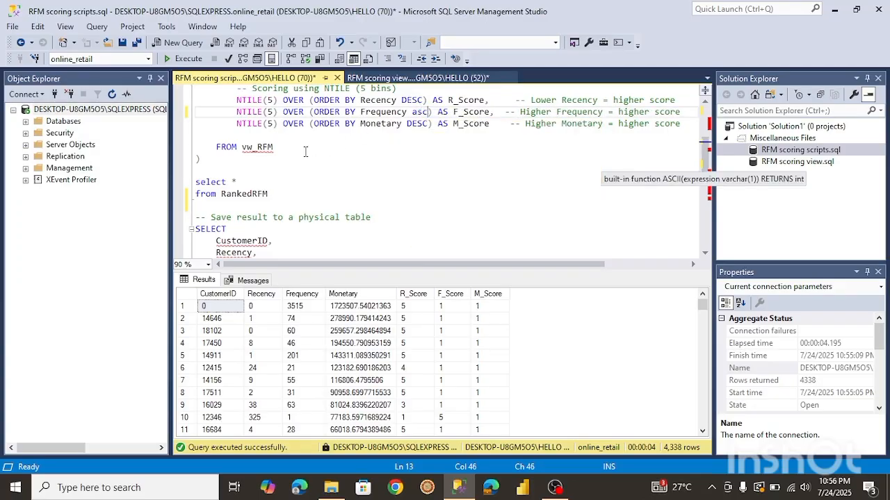
# Set the M_Score NTILE ordering by Monetary to asc and rerun the scoring query.
pyautogui.scroll(3, 701, 141)
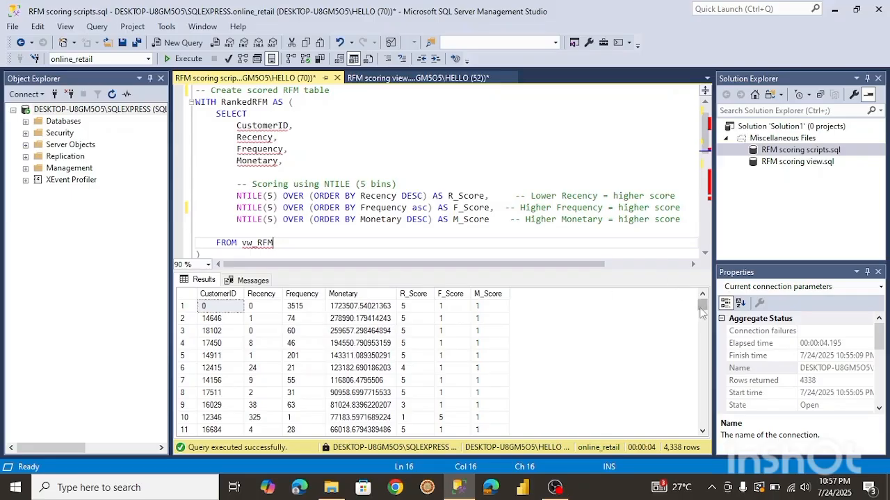
pyautogui.moveTo(702, 305); pyautogui.dragTo(703, 407)
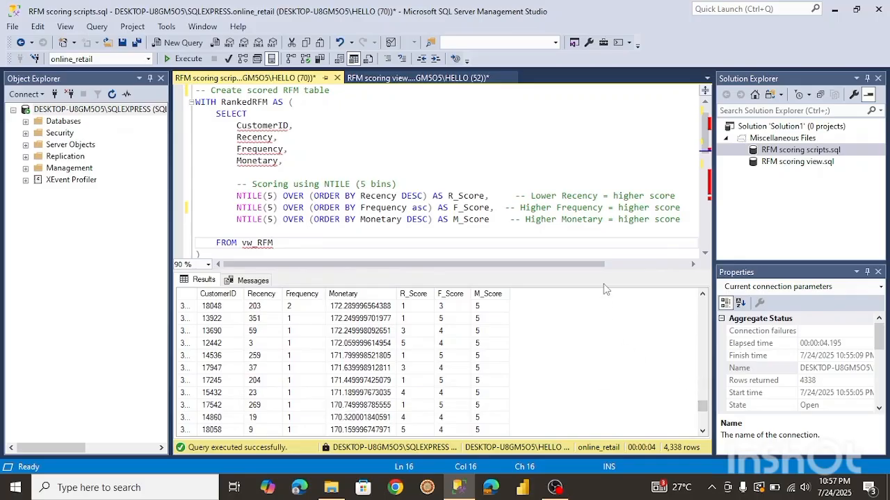
pyautogui.doubleClick(417, 221)
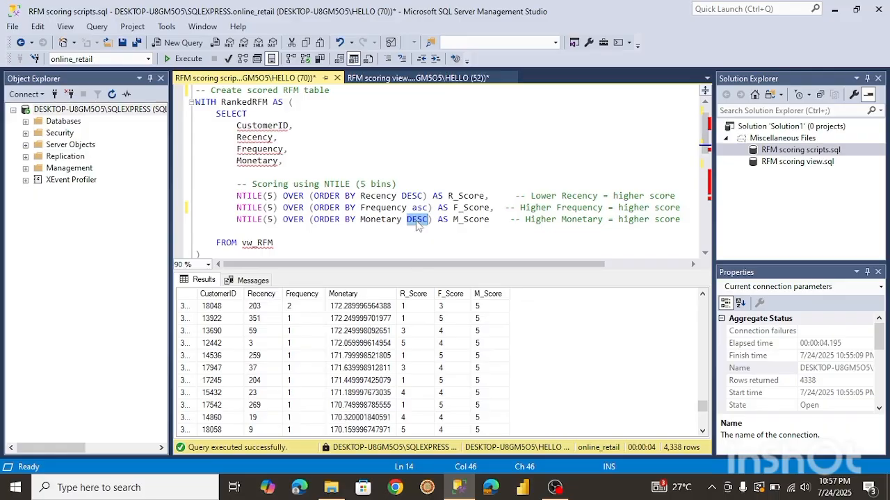
pyautogui.write('asc')
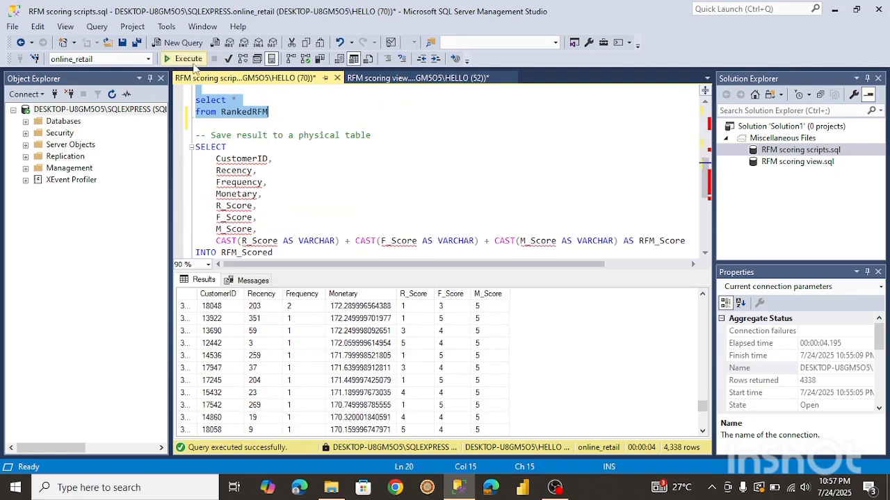
pyautogui.click(188, 59)
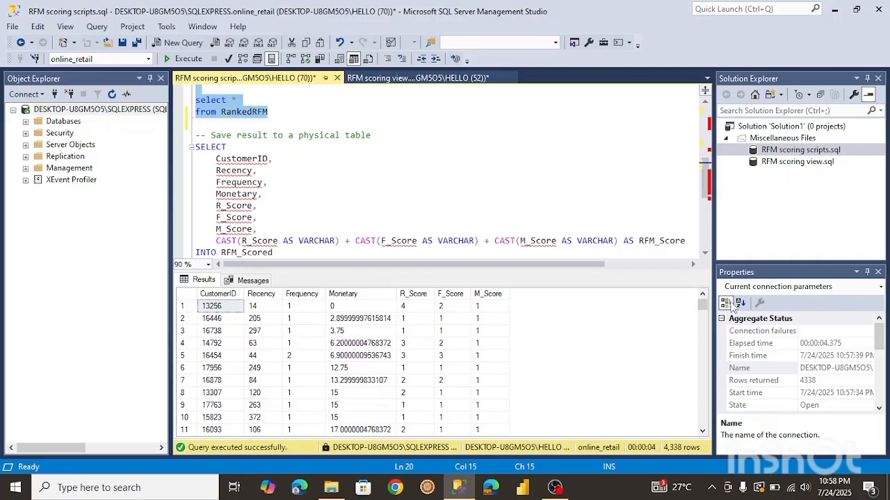
# Scroll through the rerun query's R_Score, F_Score and M_Score results.
pyautogui.moveTo(702, 309); pyautogui.dragTo(705, 314)
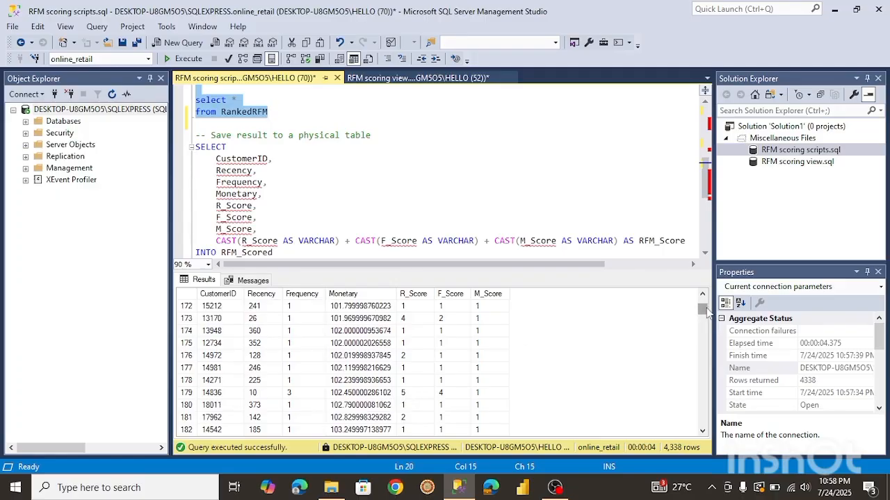
pyautogui.moveTo(702, 310); pyautogui.dragTo(702, 299)
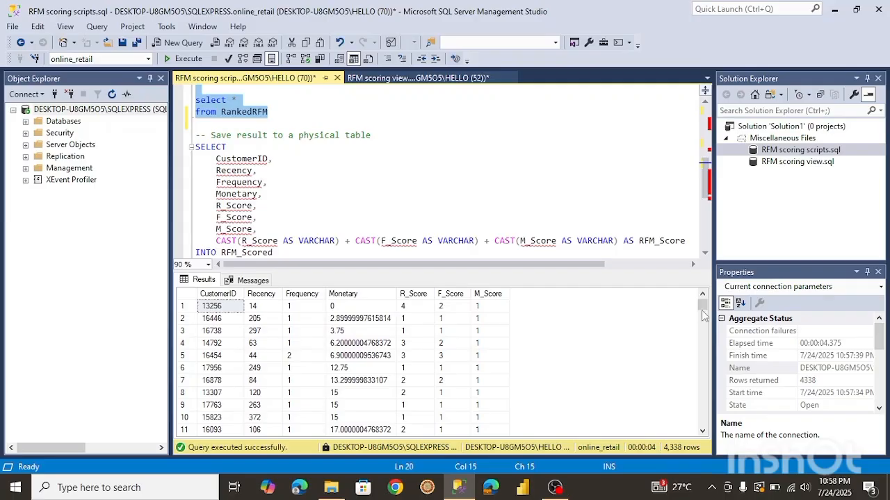
pyautogui.moveTo(702, 306); pyautogui.dragTo(715, 393)
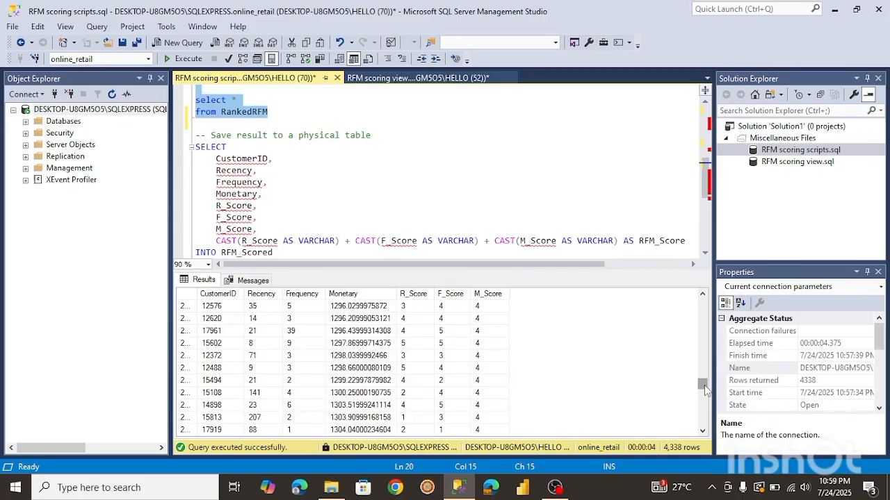
pyautogui.moveTo(704, 389); pyautogui.dragTo(703, 435)
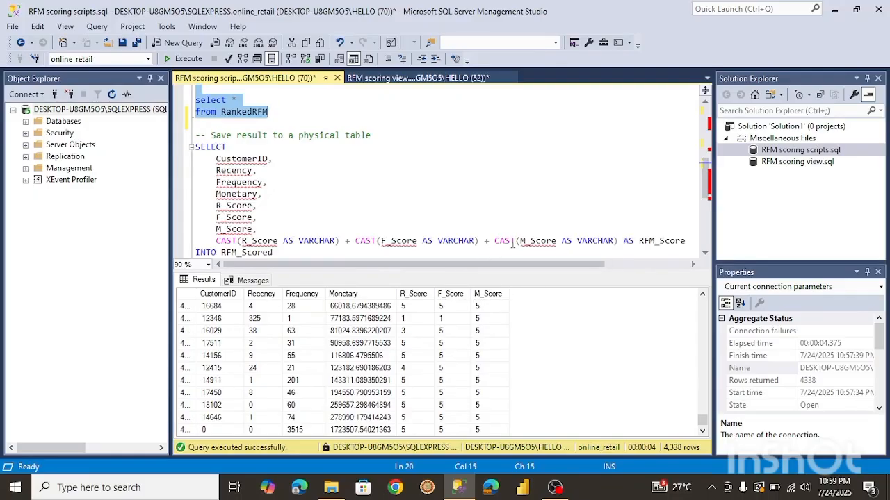
# Delete the select * from RankedRFM test query following the CTE.
pyautogui.moveTo(706, 174); pyautogui.dragTo(704, 178)
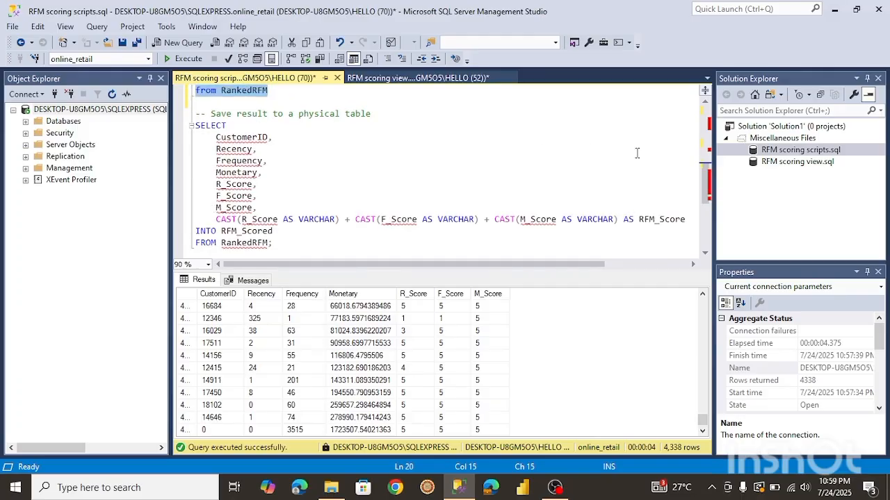
pyautogui.moveTo(705, 189)
pyautogui.mouseDown()
pyautogui.moveTo(708, 206)
pyautogui.moveTo(706, 190)
pyautogui.mouseUp()
pyautogui.moveTo(276, 243); pyautogui.dragTo(243, 242)
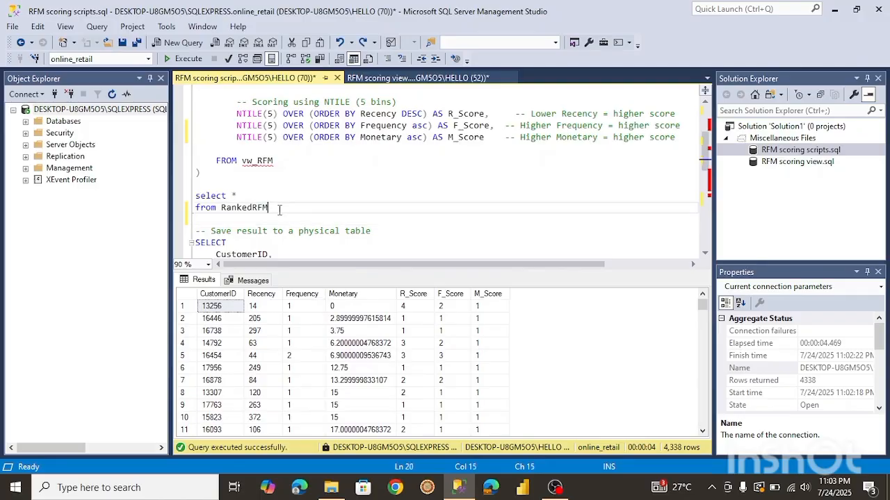
pyautogui.moveTo(279, 210); pyautogui.dragTo(194, 196)
pyautogui.press('Delete')
pyautogui.press('BackSpace')
pyautogui.press('BackSpace')
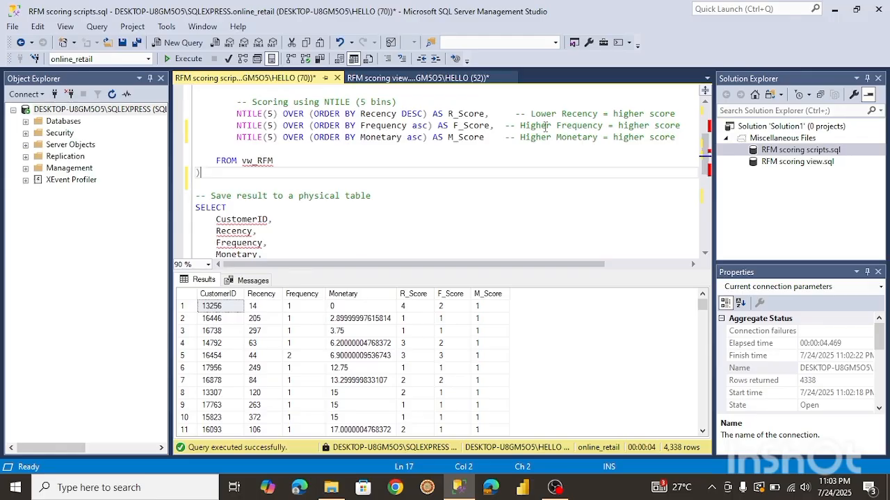
# Run the CTE with the SELECT INTO statement to create the RFM_Scored table.
pyautogui.moveTo(705, 148); pyautogui.dragTo(711, 124)
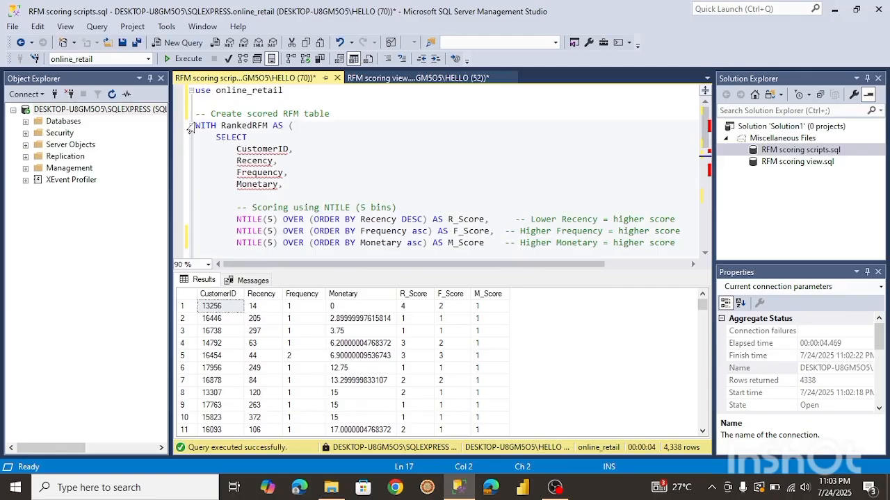
pyautogui.moveTo(190, 128); pyautogui.dragTo(273, 173)
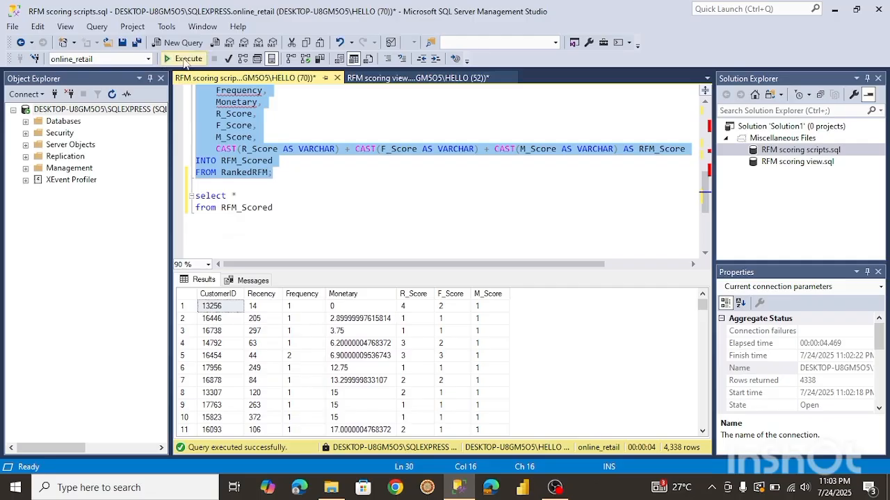
pyautogui.click(184, 60)
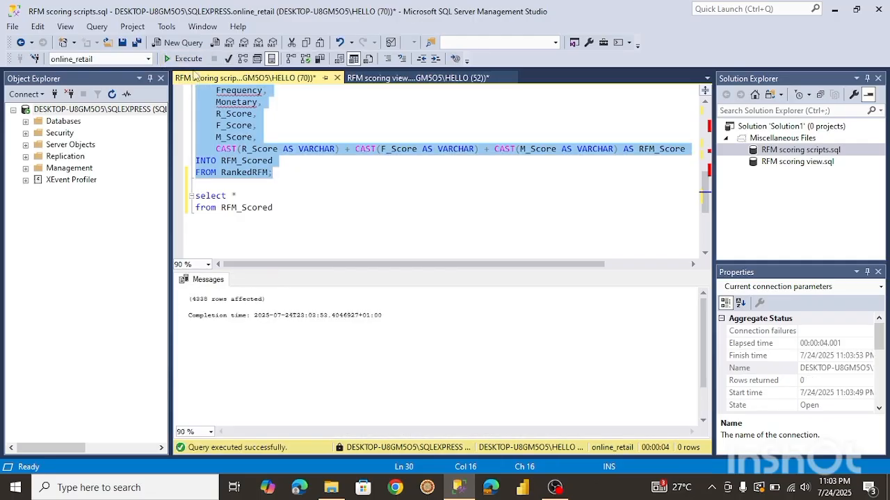
# Run select * from RFM_Scored to view the combined RFM scores.
pyautogui.click(276, 208)
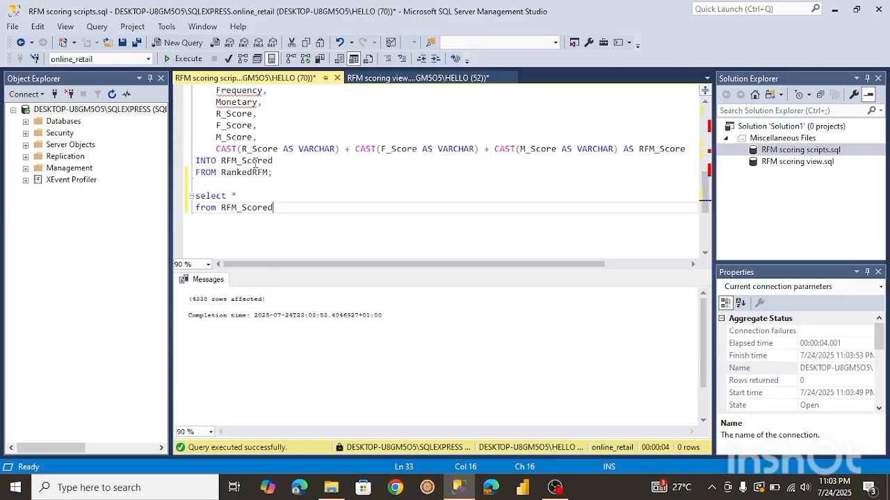
pyautogui.moveTo(280, 209); pyautogui.dragTo(194, 196)
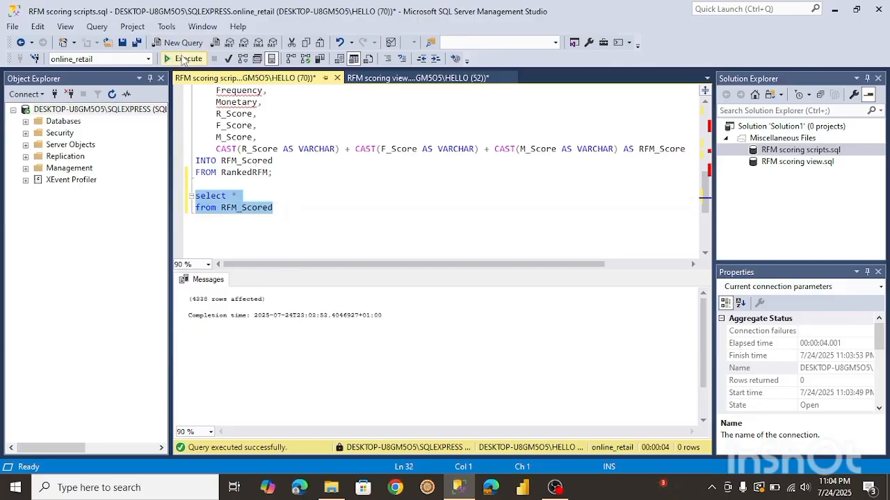
pyautogui.click(182, 59)
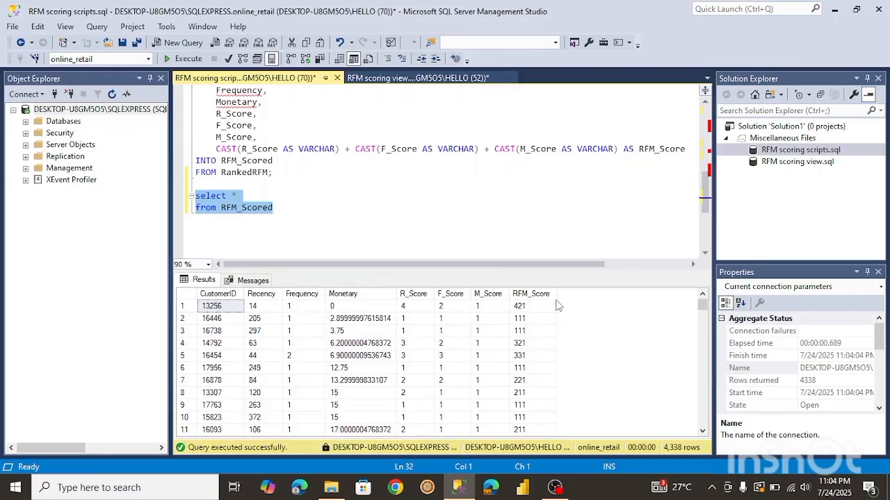
# Add order by RFM_Score to the RFM_Scored query and run it.
pyautogui.click(279, 207)
pyautogui.press('Return')
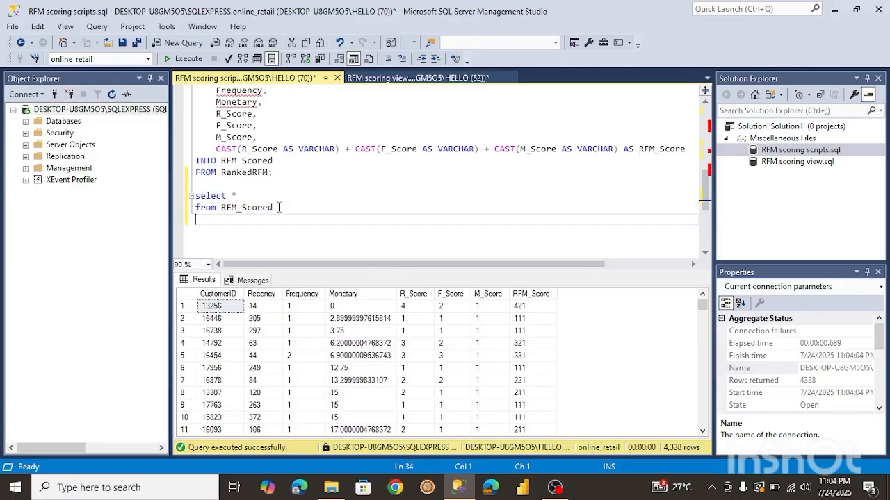
pyautogui.write('order by RF')
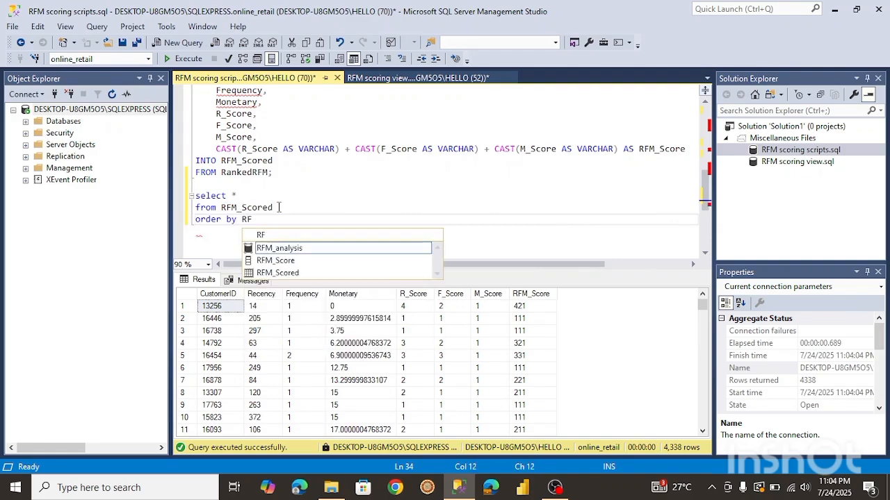
pyautogui.press('Down')
pyautogui.press('Down')
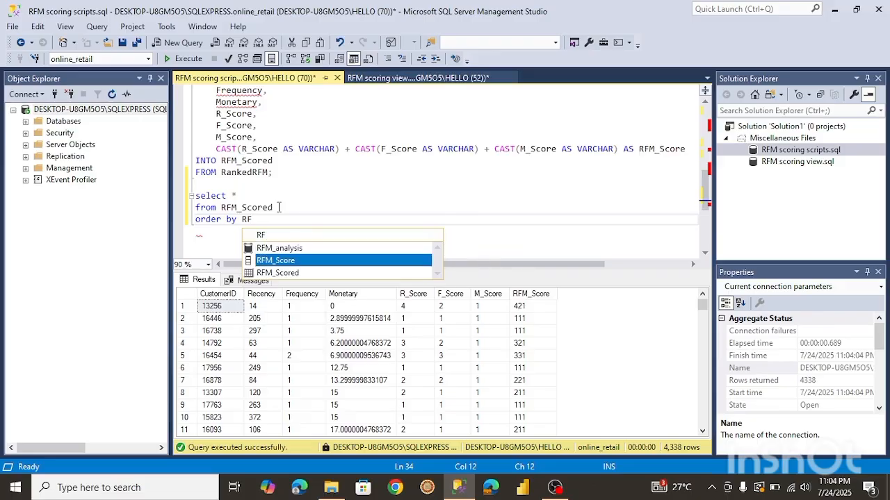
pyautogui.press('Tab')
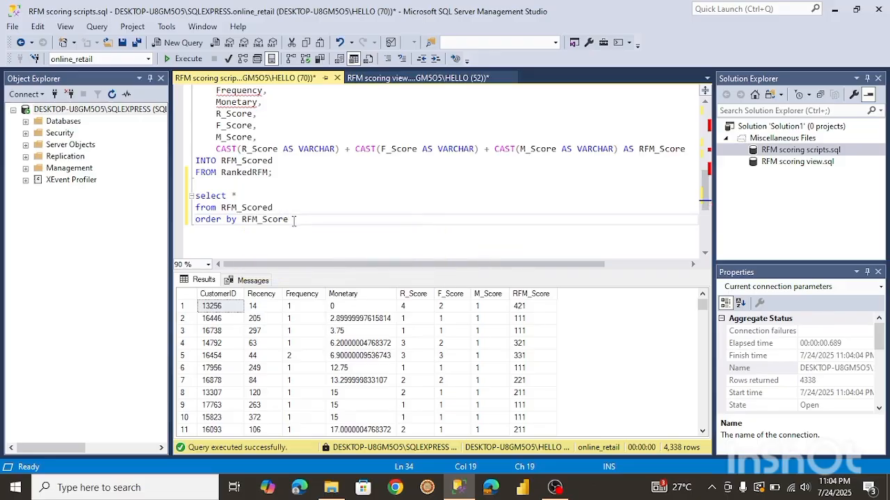
pyautogui.moveTo(289, 220); pyautogui.dragTo(188, 204)
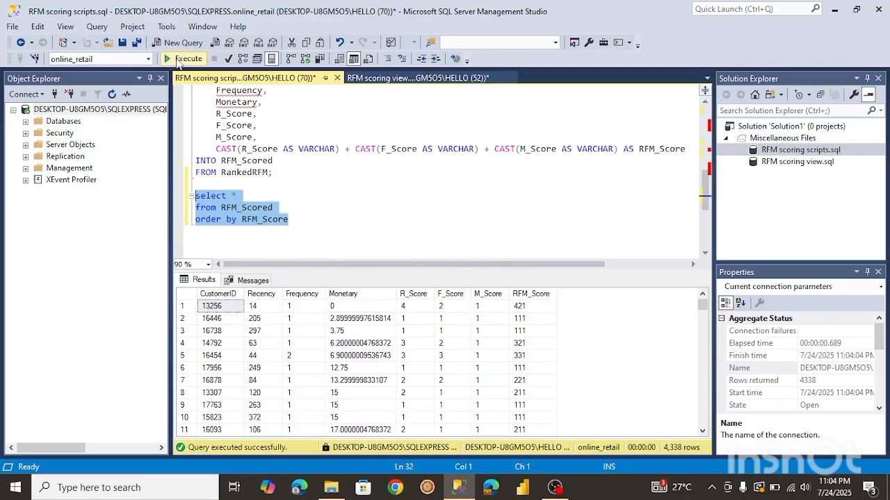
pyautogui.click(181, 60)
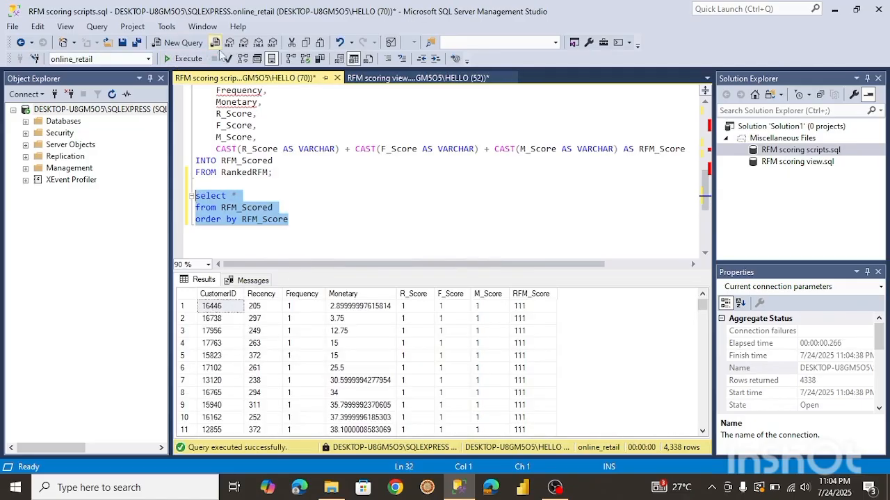
# Change the sort to RFM_Score desc and run the query again.
pyautogui.click(296, 220)
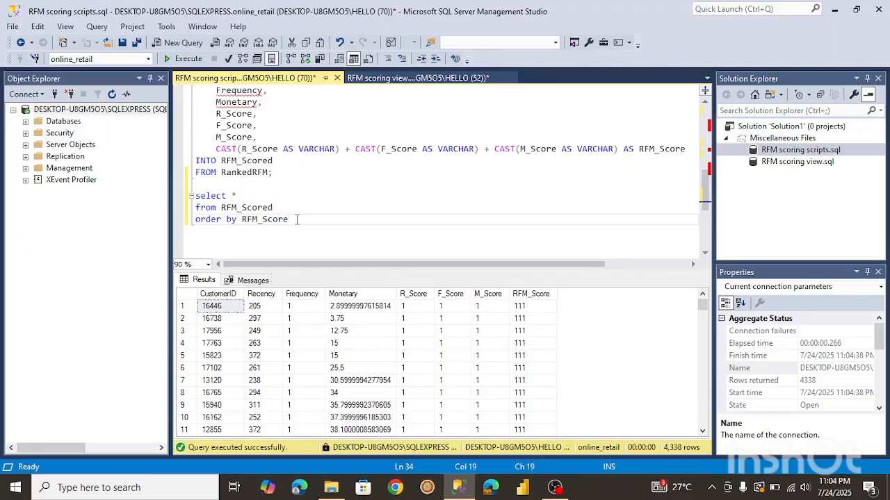
pyautogui.write('desc')
pyautogui.moveTo(314, 219); pyautogui.dragTo(171, 186)
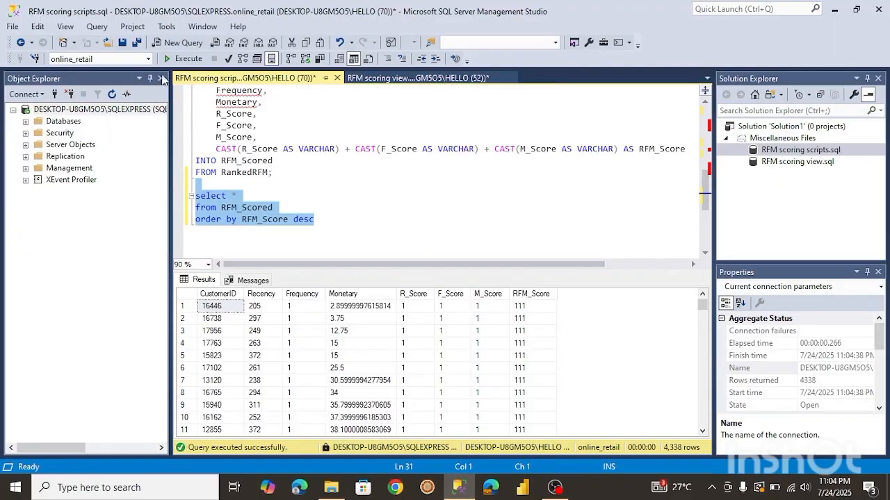
pyautogui.click(182, 59)
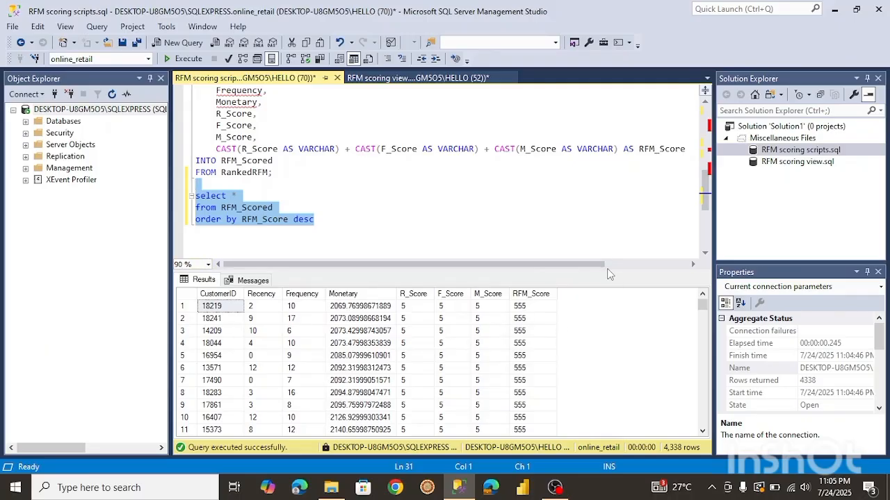
# Scroll through the RFM_Scored results sorted by descending RFM_Score.
pyautogui.moveTo(703, 305); pyautogui.dragTo(703, 311)
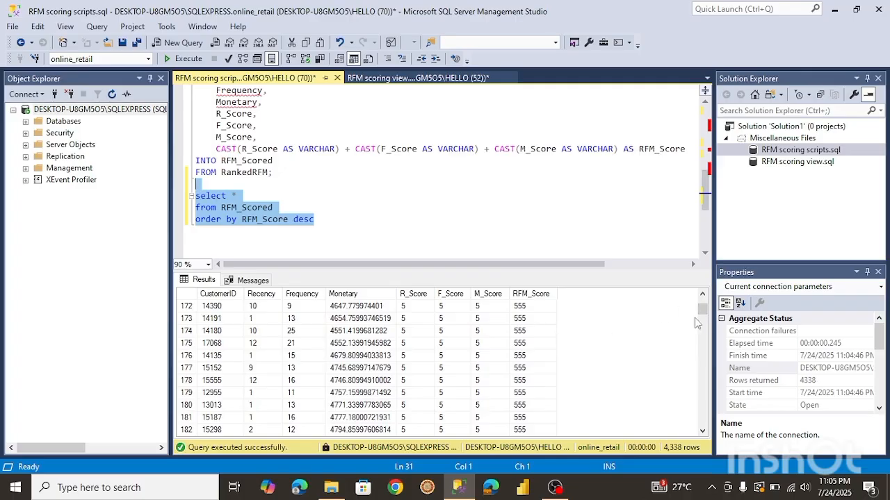
pyautogui.moveTo(702, 318); pyautogui.dragTo(708, 350)
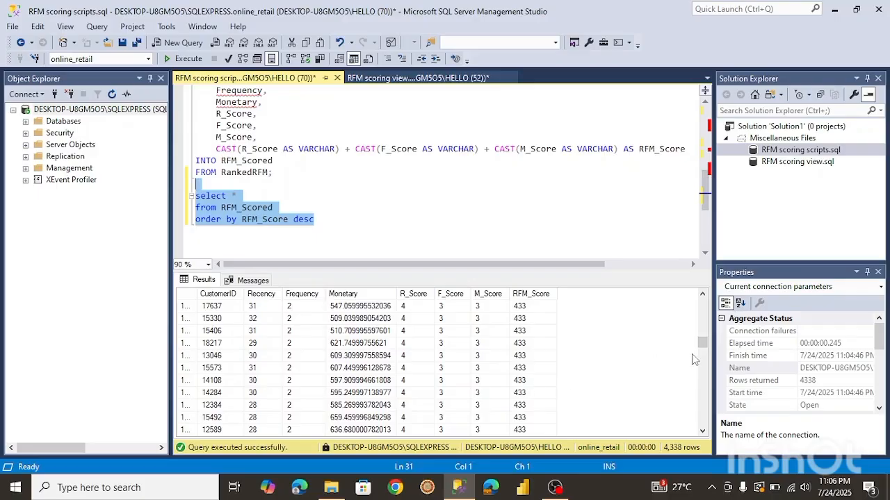
pyautogui.moveTo(702, 348); pyautogui.dragTo(702, 361)
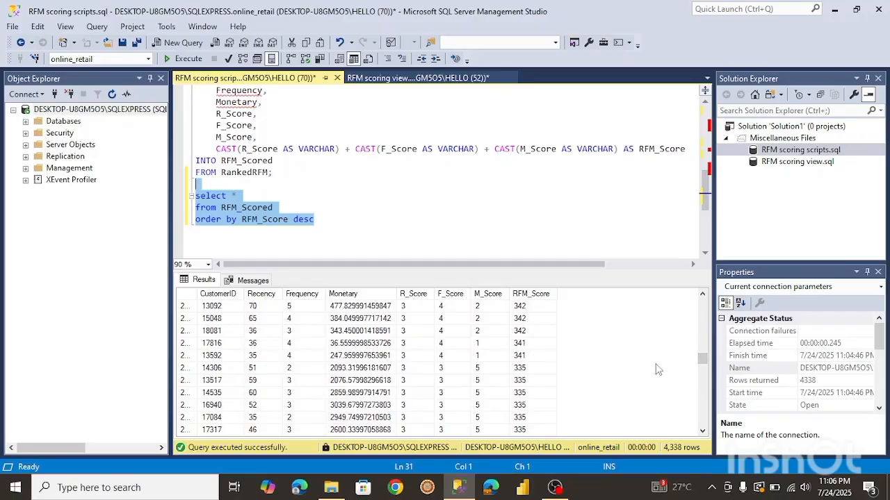
pyautogui.moveTo(703, 365); pyautogui.dragTo(703, 434)
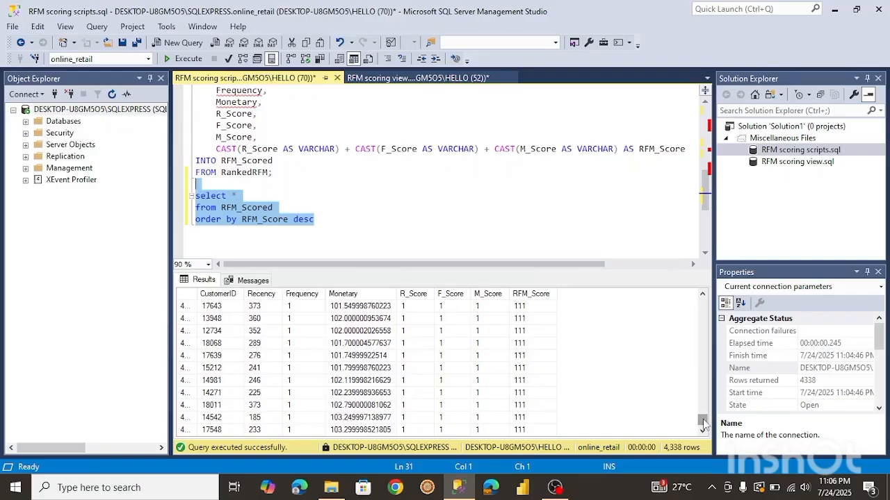
# Run the overall revenue query summing TotalPrice as Revenue from vw_CleanedRetail.
pyautogui.moveTo(702, 426); pyautogui.dragTo(702, 332)
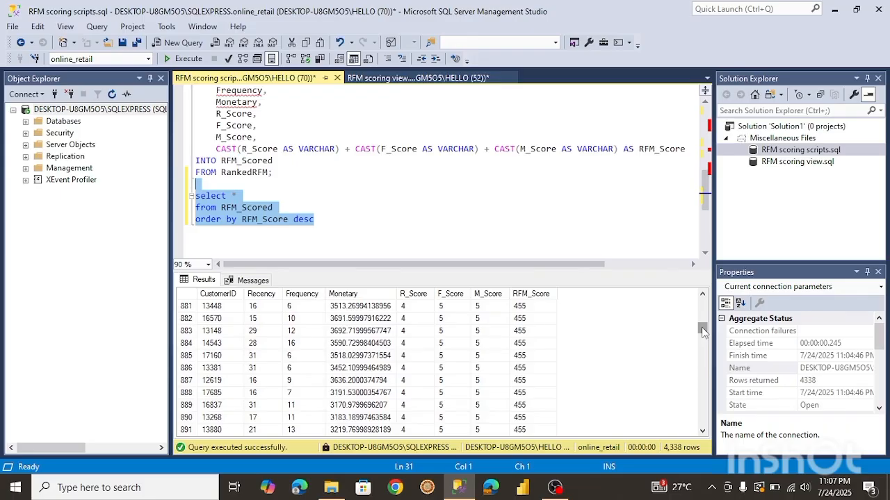
pyautogui.scroll(6, 442, 92)
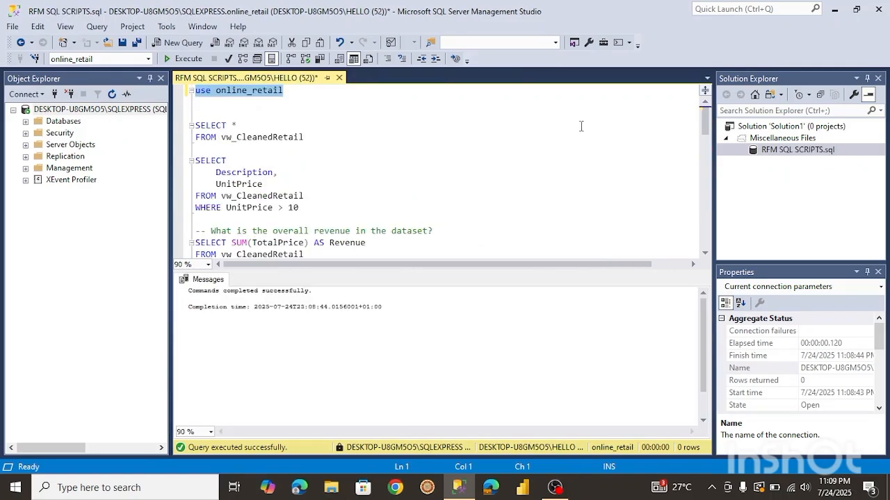
pyautogui.moveTo(706, 124)
pyautogui.mouseDown()
pyautogui.moveTo(711, 144)
pyautogui.moveTo(702, 127)
pyautogui.mouseUp()
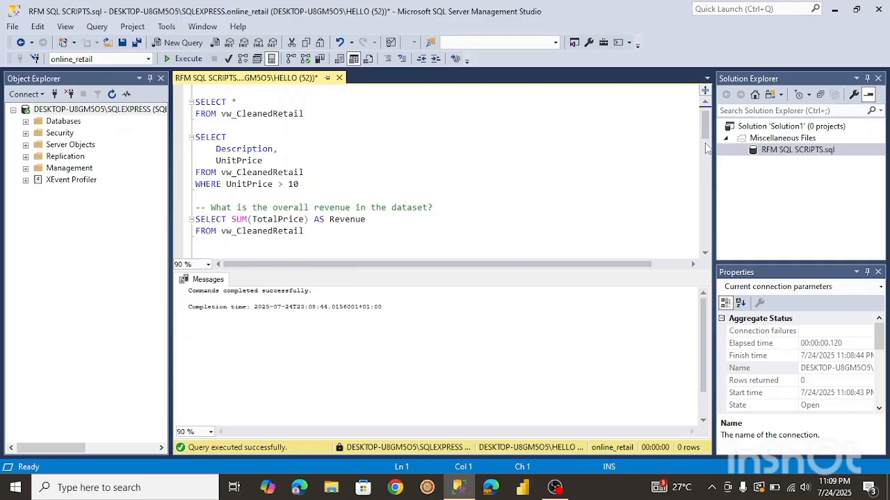
pyautogui.moveTo(706, 125); pyautogui.dragTo(707, 136)
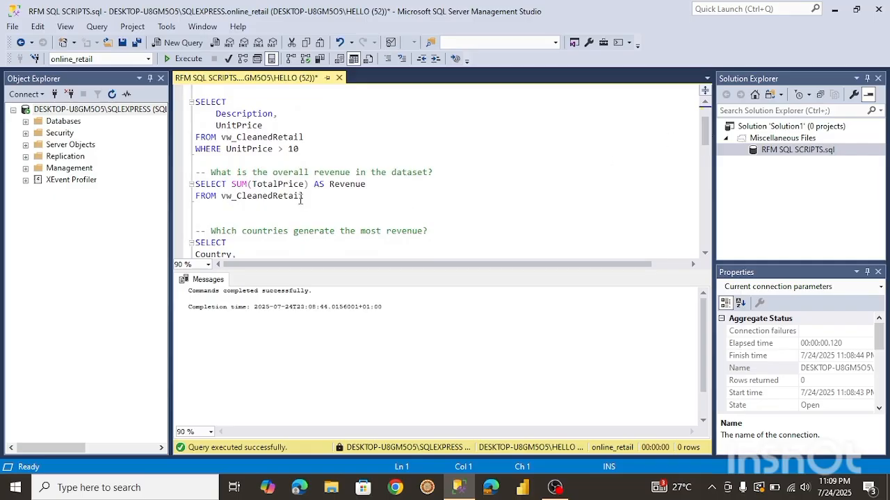
pyautogui.moveTo(308, 197); pyautogui.dragTo(197, 185)
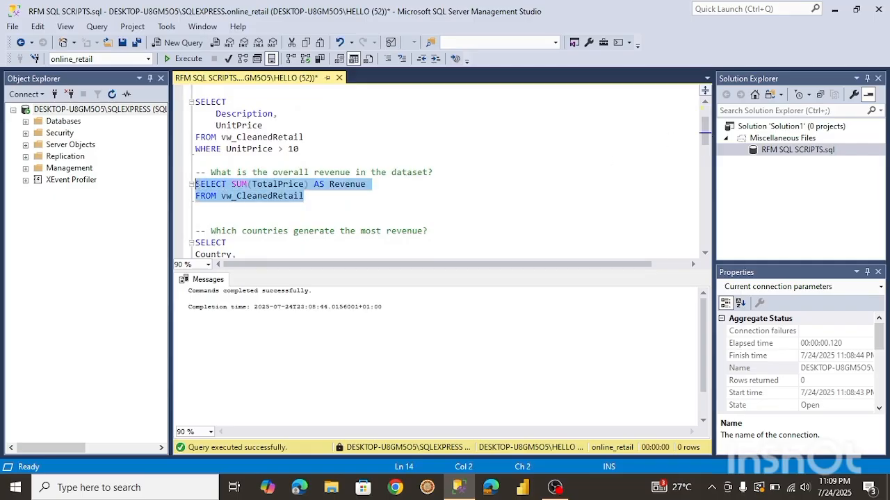
pyautogui.click(185, 58)
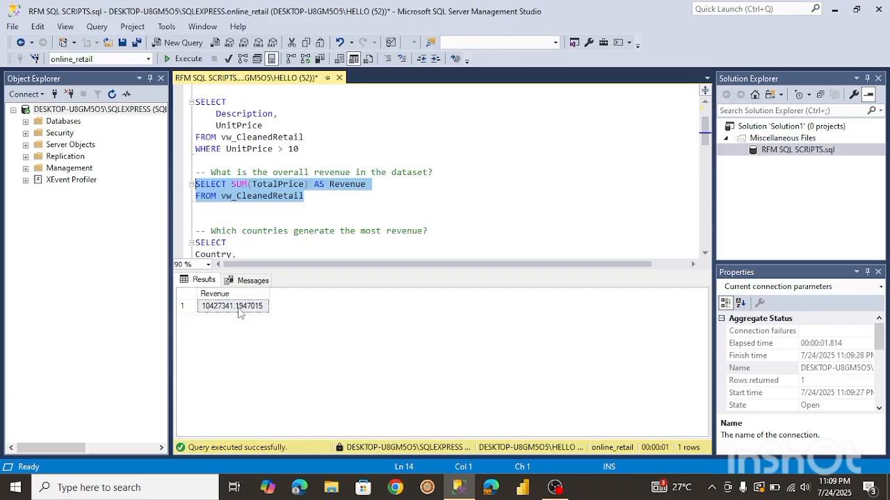
# Save the revenue result as a CSV file named Total Revenue in the RFM folder.
pyautogui.rightClick(234, 309)
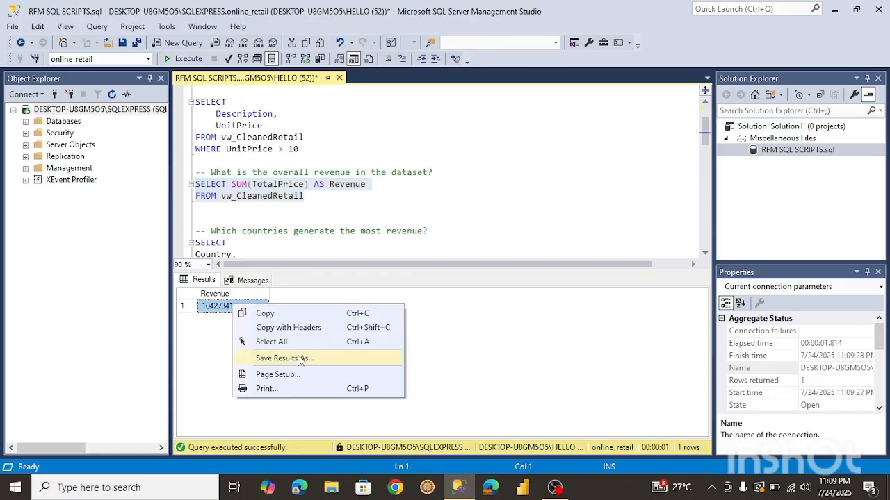
pyautogui.click(300, 359)
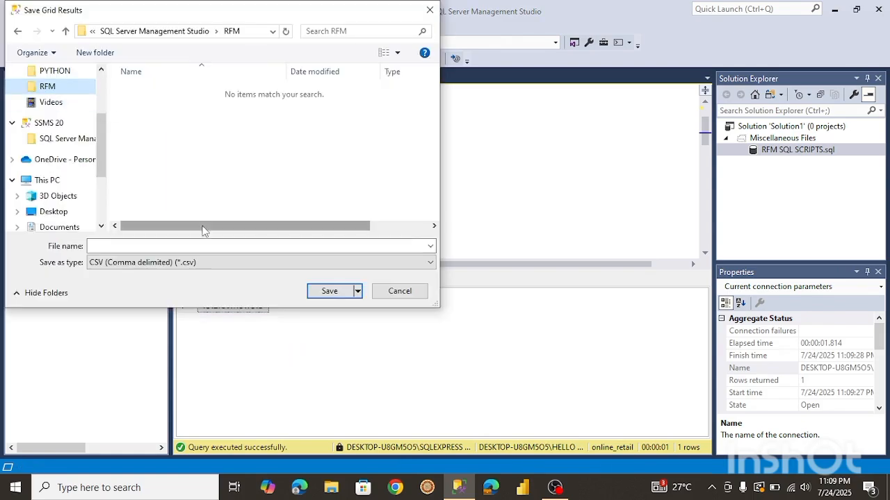
pyautogui.click(122, 246)
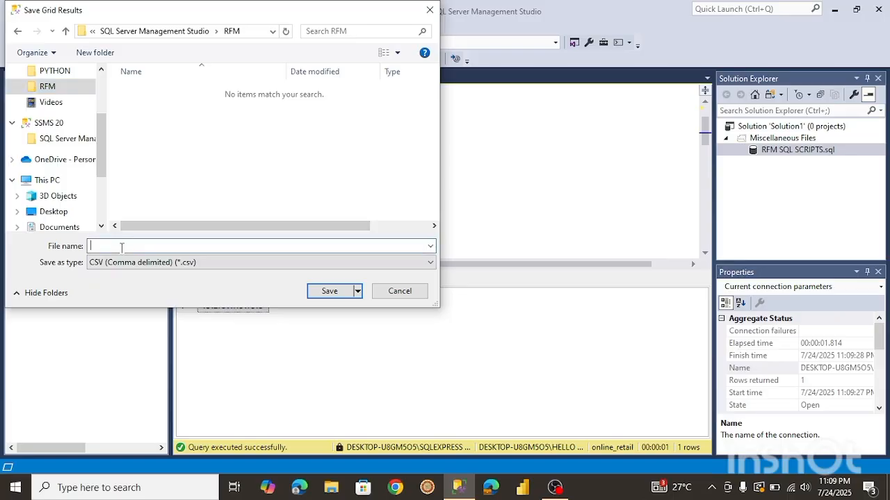
pyautogui.write('Tota')
pyautogui.write('Revenue')
pyautogui.press('Return')
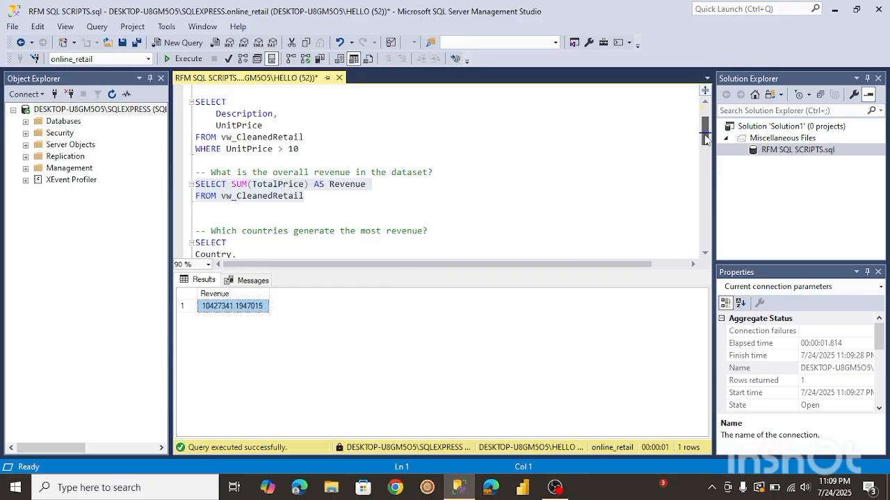
# Run the query summing TotalPrice as Revenue per Country from vw_CleanedRetail, ordered by Revenue descending.
pyautogui.moveTo(705, 139); pyautogui.dragTo(706, 152)
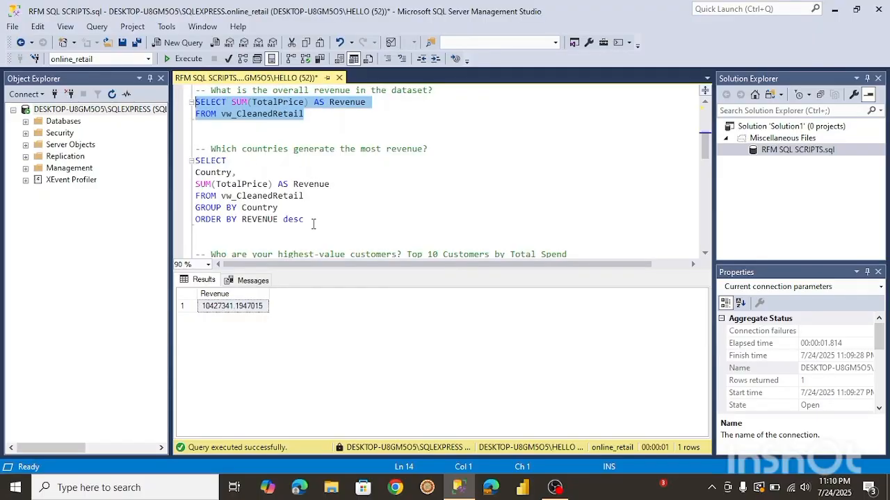
pyautogui.moveTo(308, 224); pyautogui.dragTo(200, 160)
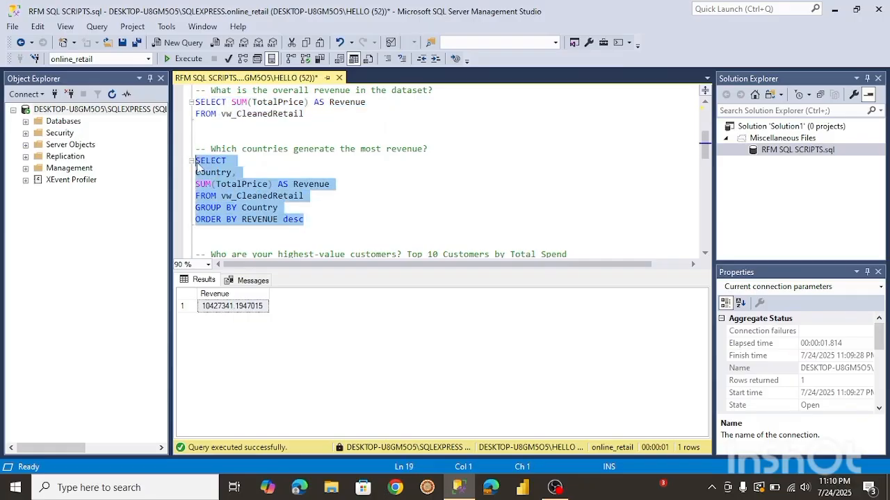
pyautogui.click(186, 60)
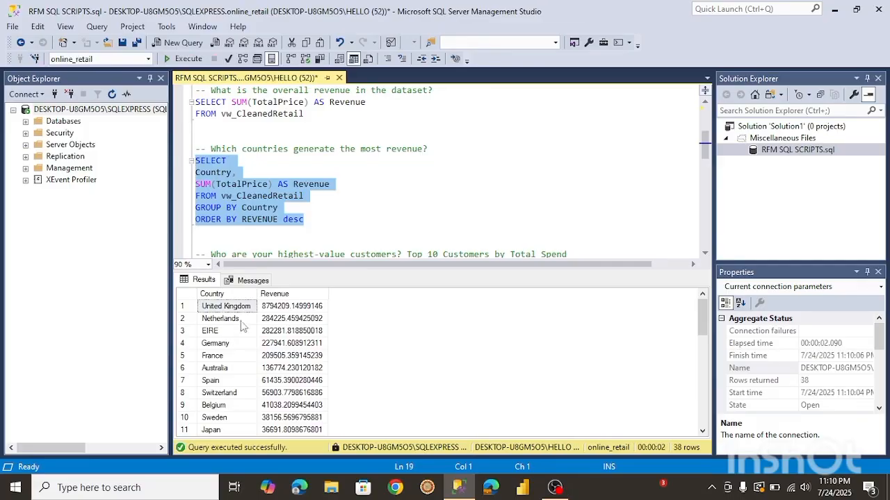
# Save the country revenue results as a CSV file named Countries Revenue.
pyautogui.rightClick(243, 310)
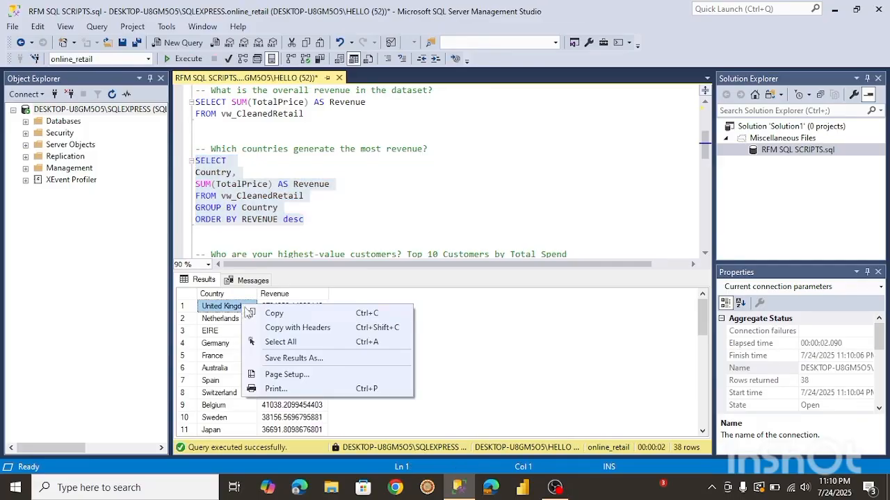
pyautogui.click(277, 359)
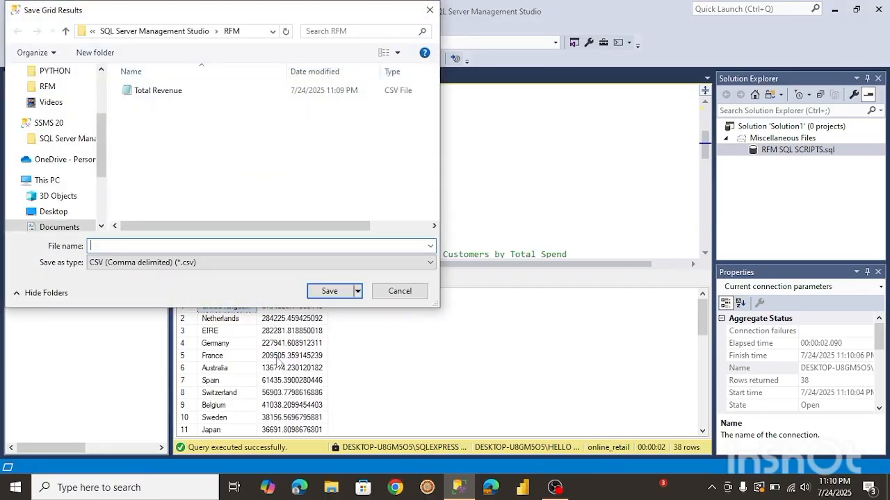
pyautogui.write('Countries Revenue')
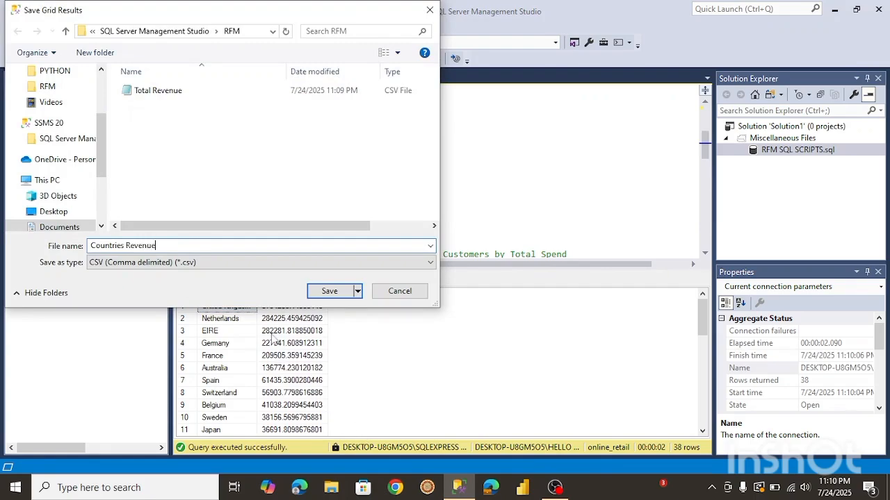
pyautogui.click(326, 292)
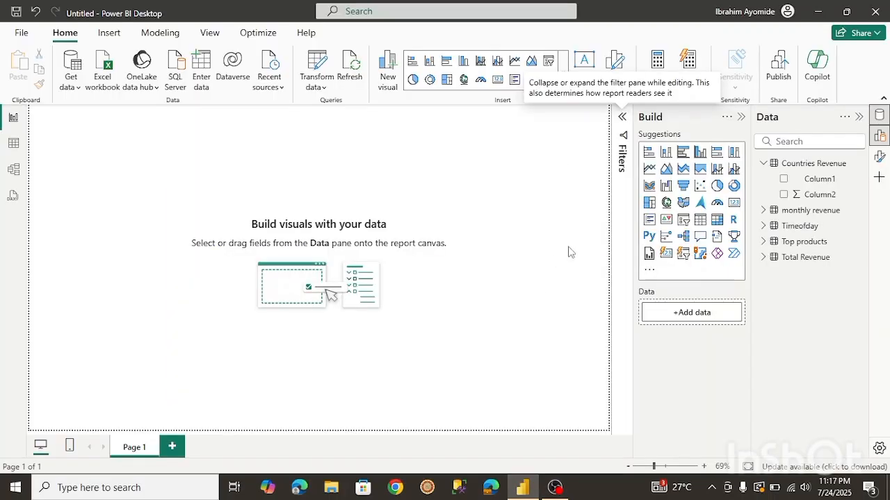
pyautogui.click(763, 167)
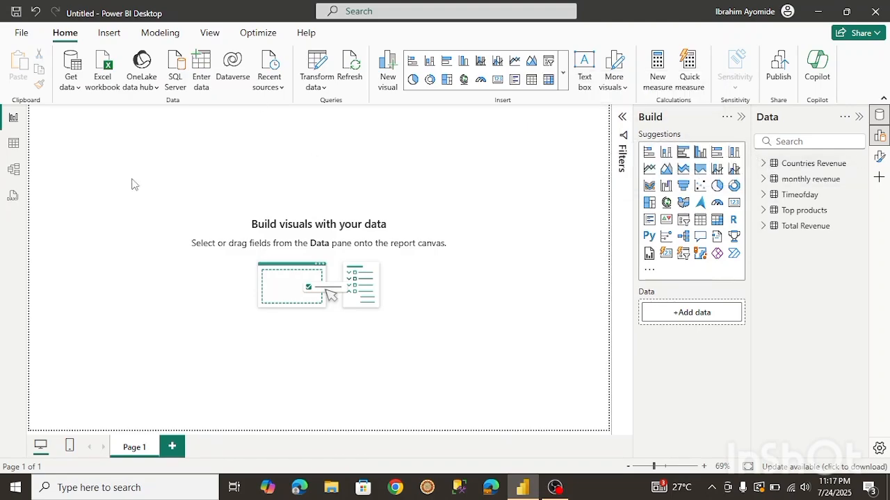
pyautogui.click(73, 89)
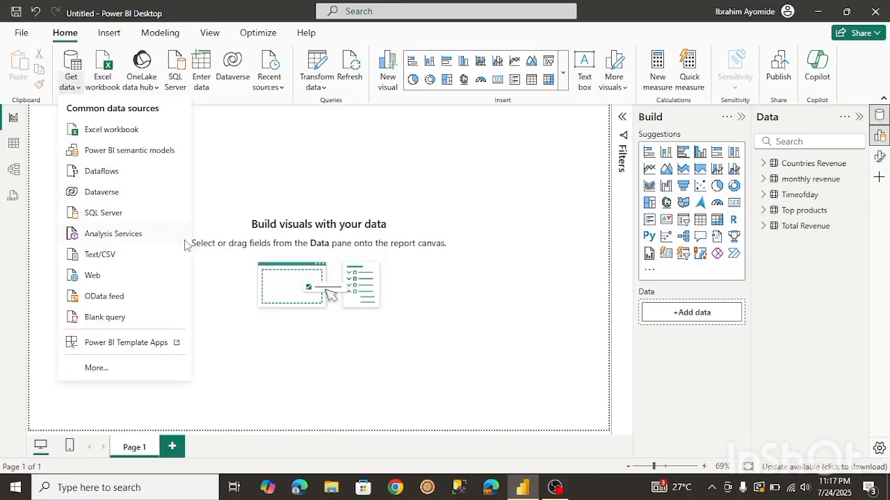
pyautogui.click(232, 199)
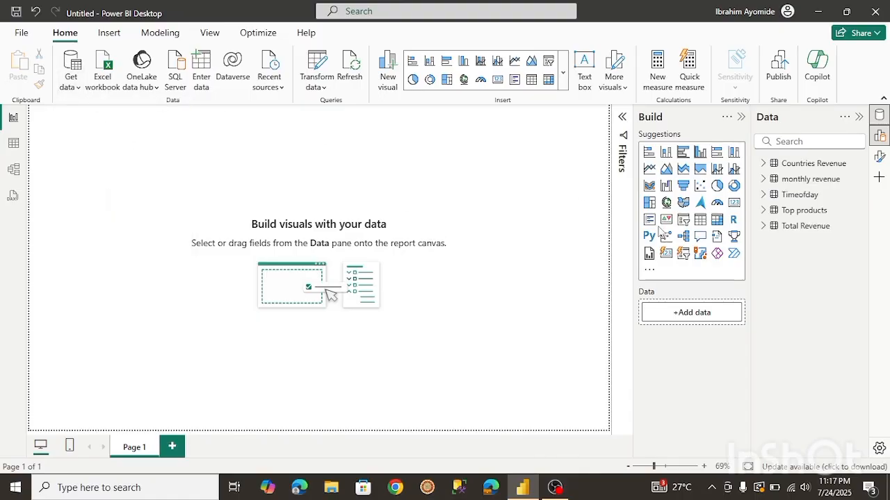
# In Power BI Desktop, build a bar chart from the Countries Revenue table's Column1 and Column2 and enlarge it.
pyautogui.click(763, 165)
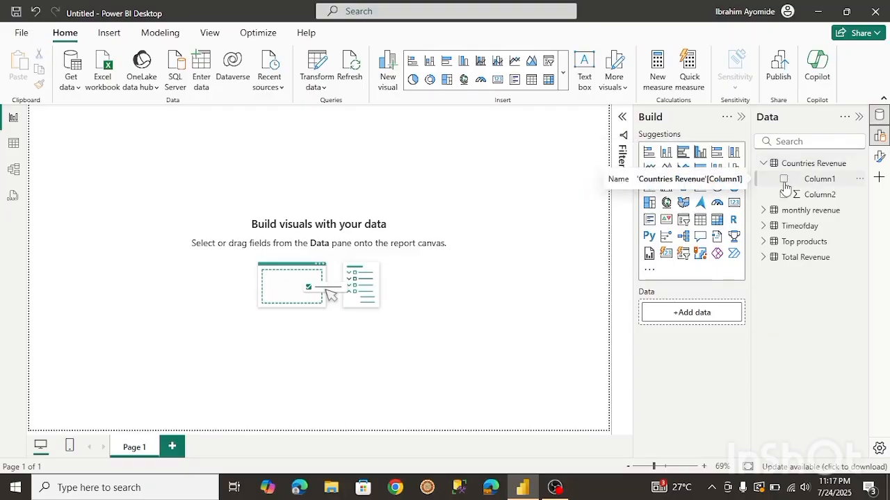
pyautogui.click(783, 179)
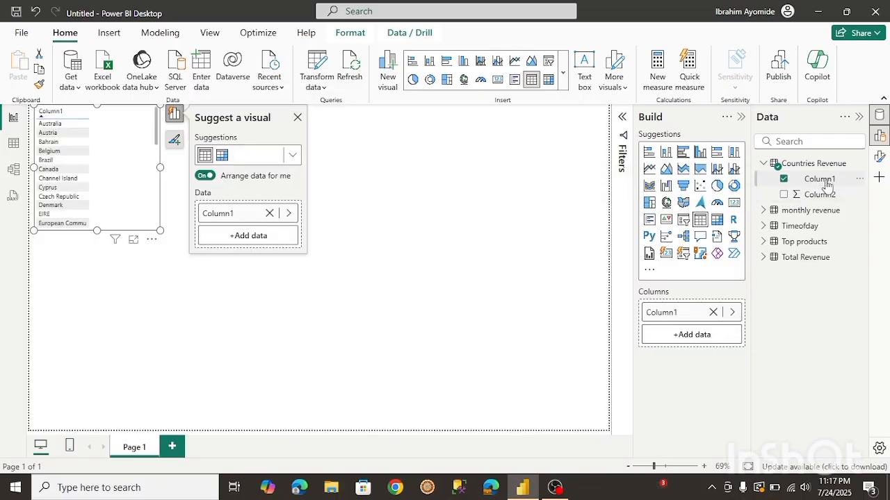
pyautogui.click(783, 196)
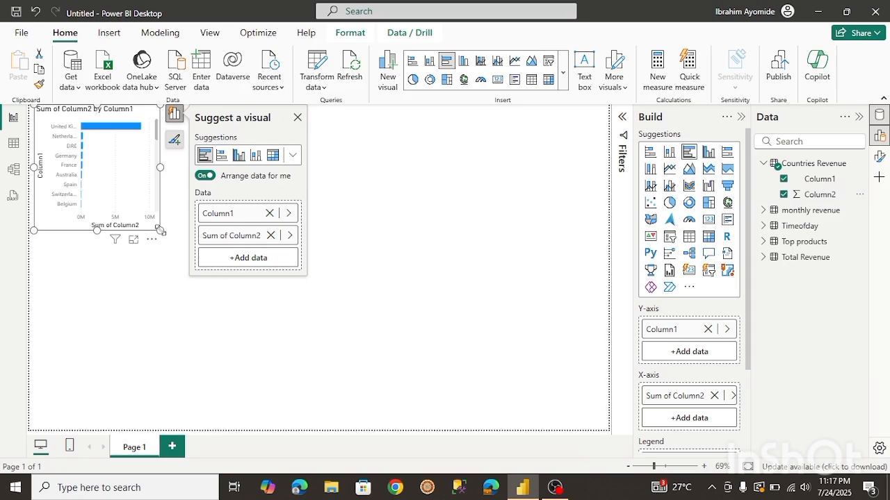
pyautogui.moveTo(160, 230); pyautogui.dragTo(224, 270)
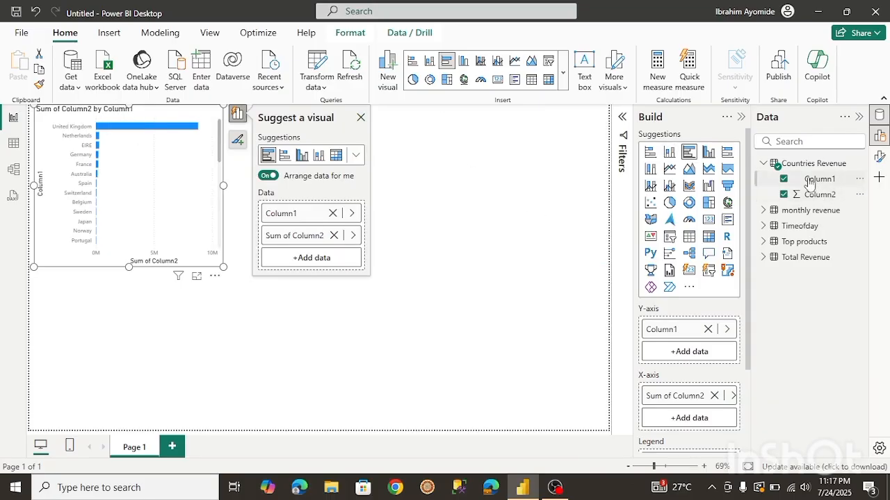
# Rename the Countries Revenue columns Column1 to Country and Column2 to Revenue.
pyautogui.click(859, 181)
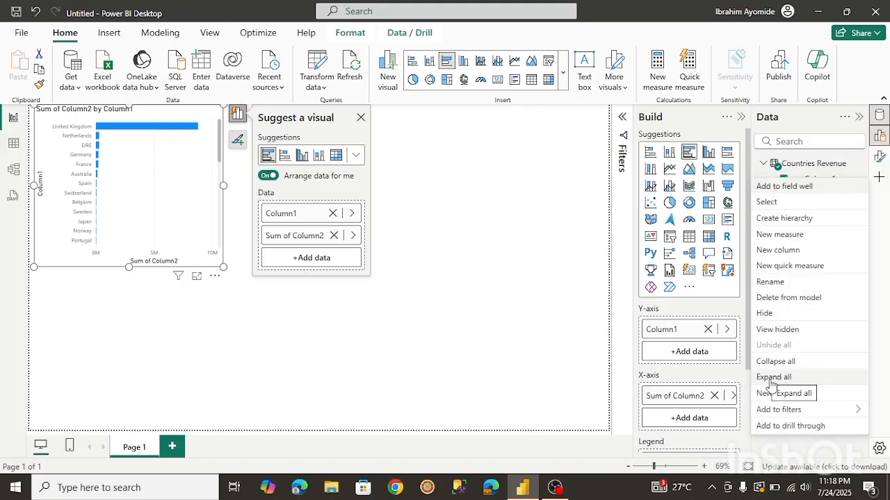
pyautogui.click(768, 285)
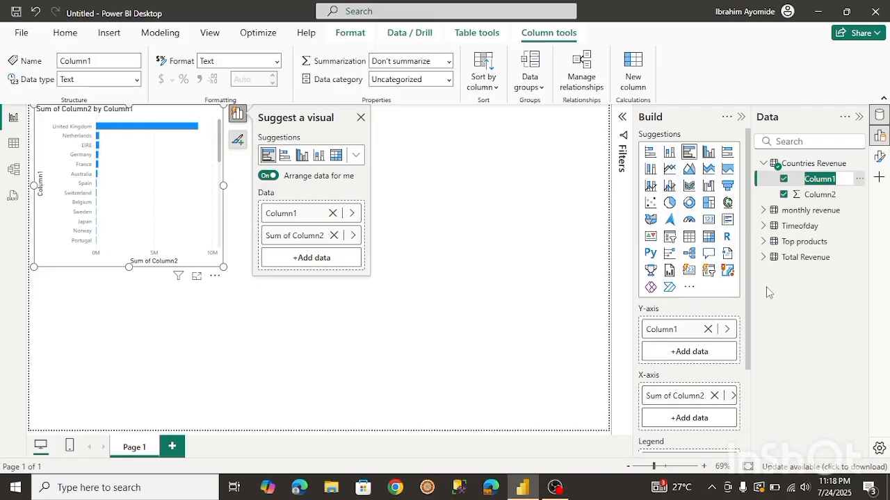
pyautogui.write('Country')
pyautogui.press('Return')
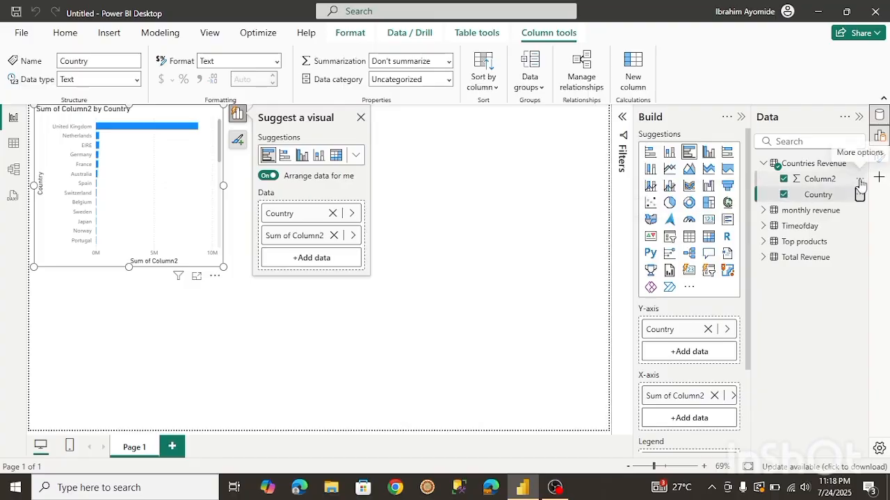
pyautogui.click(859, 195)
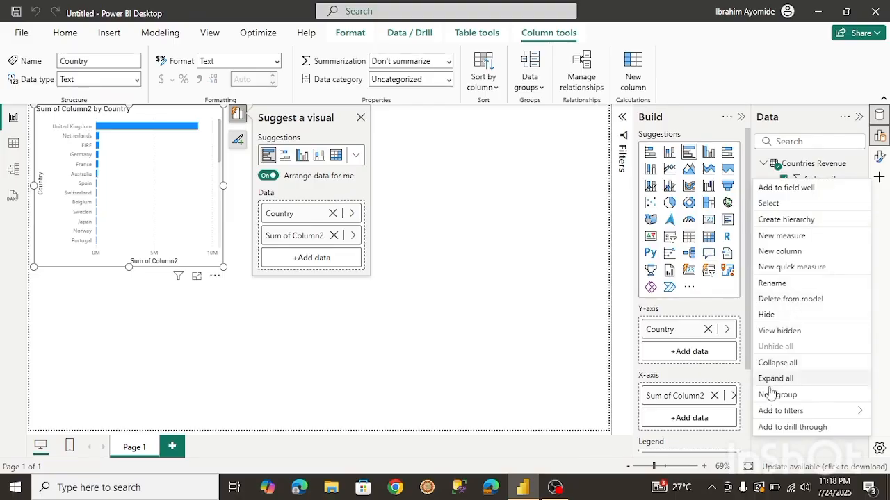
pyautogui.click(770, 285)
pyautogui.write('Revenue')
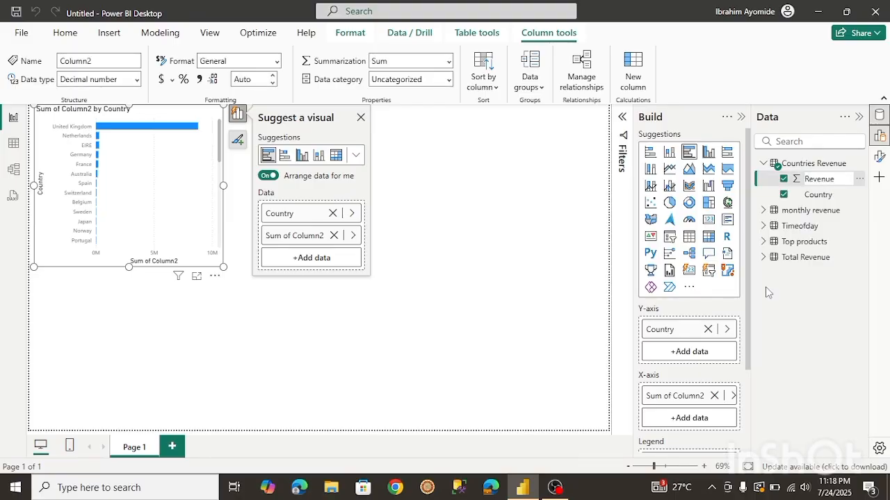
pyautogui.press('Return')
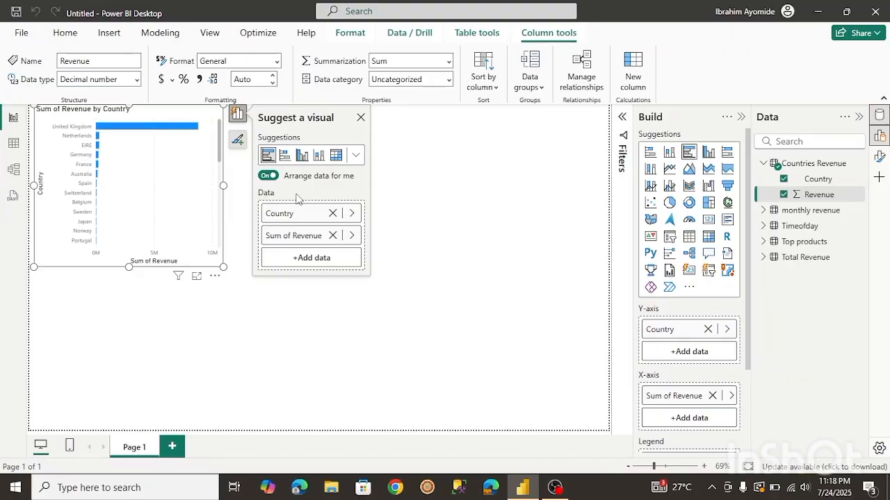
# Move the Sum of Revenue by Country bar chart slightly and shrink it a little.
pyautogui.moveTo(168, 185); pyautogui.dragTo(176, 215)
pyautogui.click(221, 295)
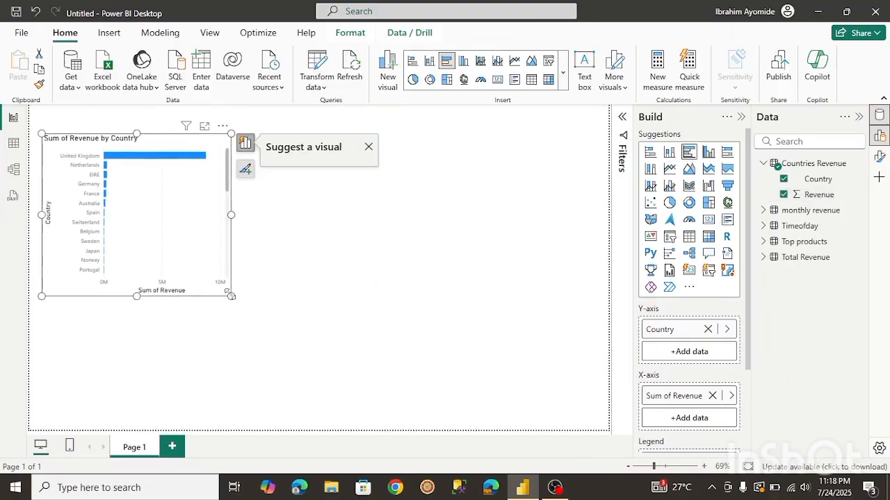
pyautogui.moveTo(219, 293); pyautogui.dragTo(219, 275)
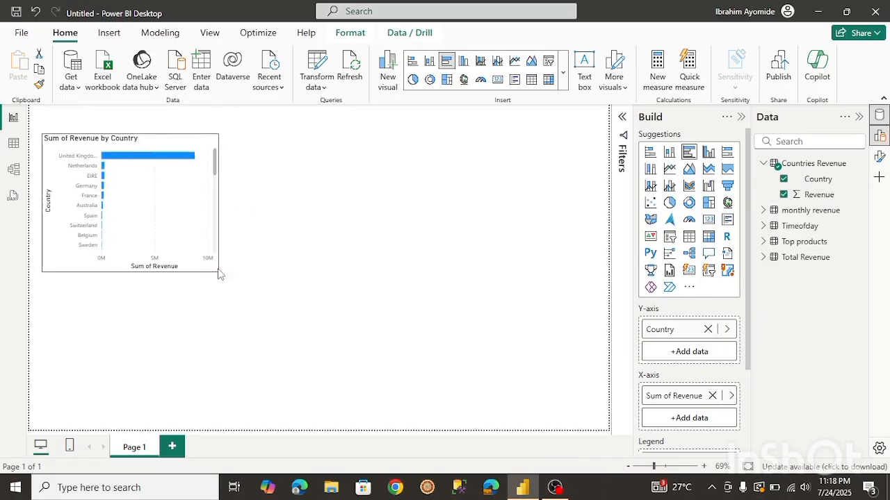
pyautogui.click(280, 334)
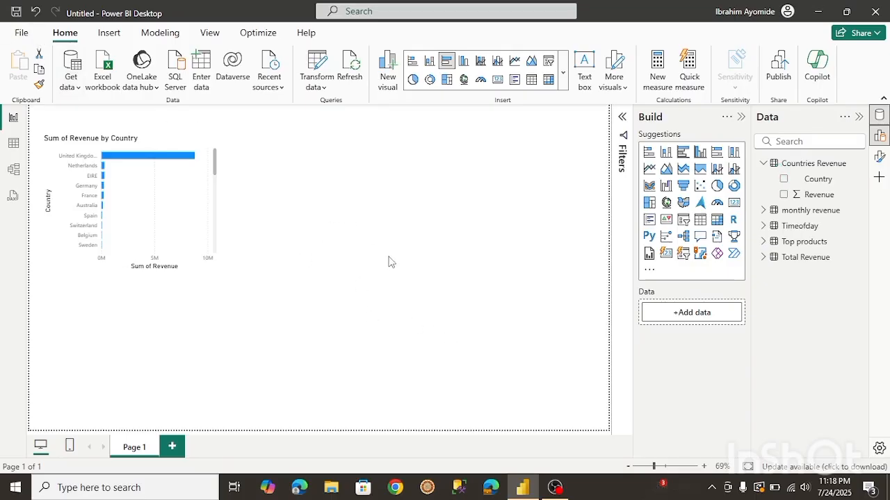
# Add the Total Revenue table's Column1 to the report as a card visual.
pyautogui.click(762, 259)
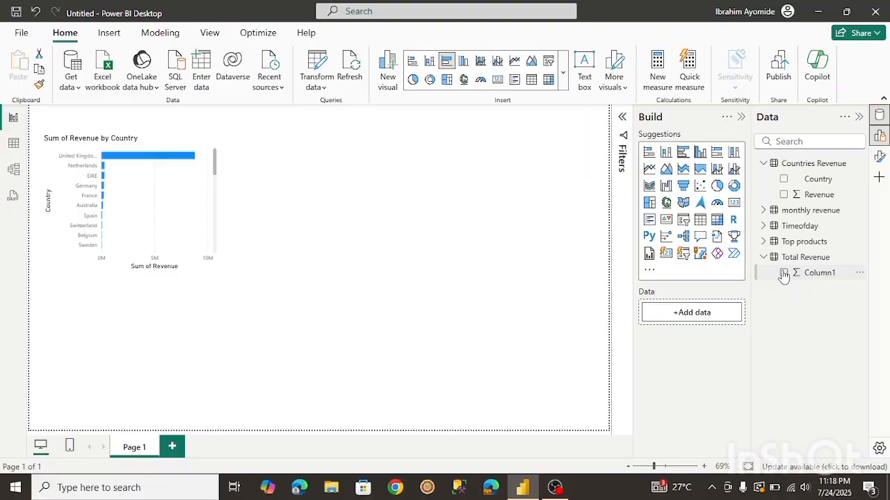
pyautogui.click(783, 273)
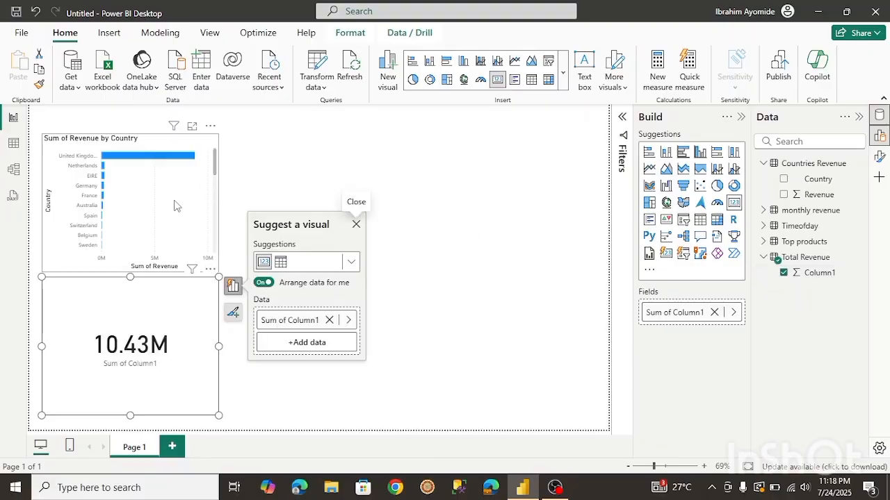
# Move the bar chart toward the centre of the page and move the revenue card to the top-left corner, shrinking it.
pyautogui.moveTo(128, 206); pyautogui.dragTo(317, 302)
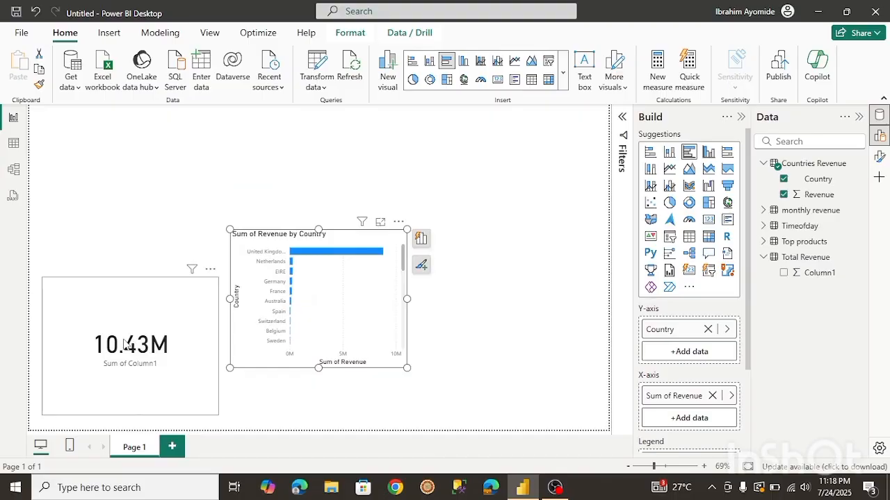
pyautogui.moveTo(125, 344); pyautogui.dragTo(139, 199)
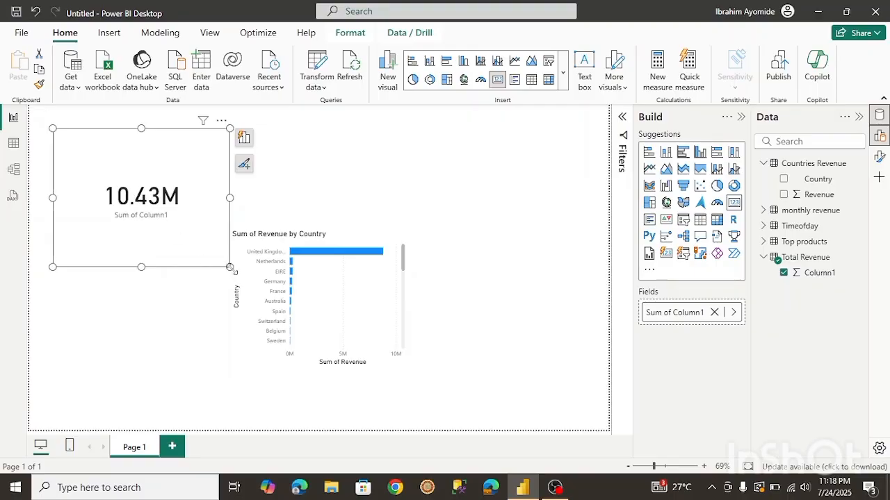
pyautogui.moveTo(230, 268); pyautogui.dragTo(184, 219)
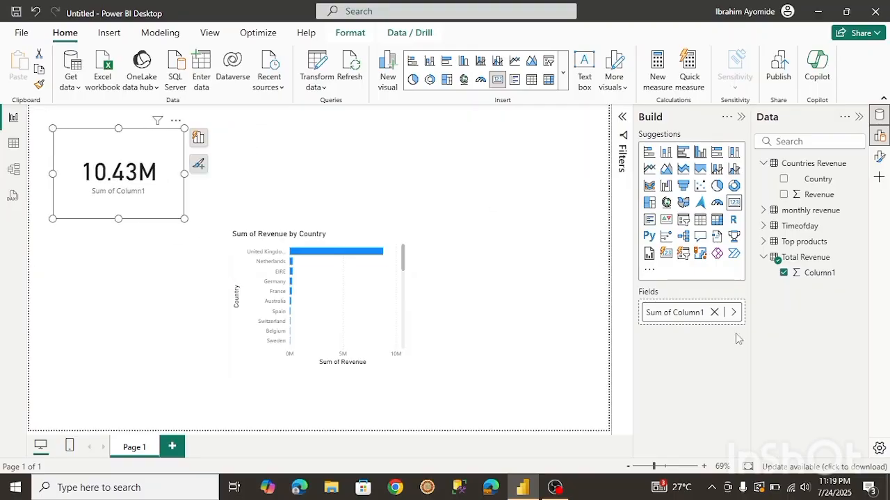
# Rename the Total Revenue table's Column1 to Revenue and save the report as RFM.
pyautogui.click(864, 275)
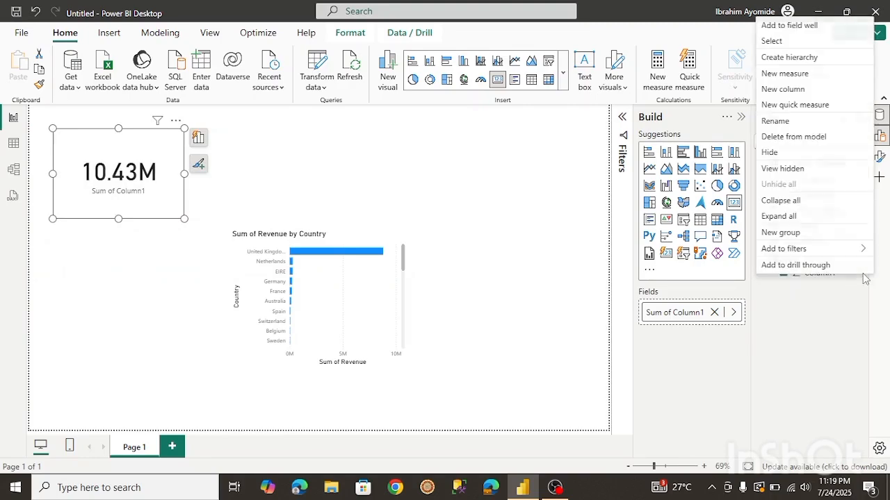
pyautogui.click(778, 122)
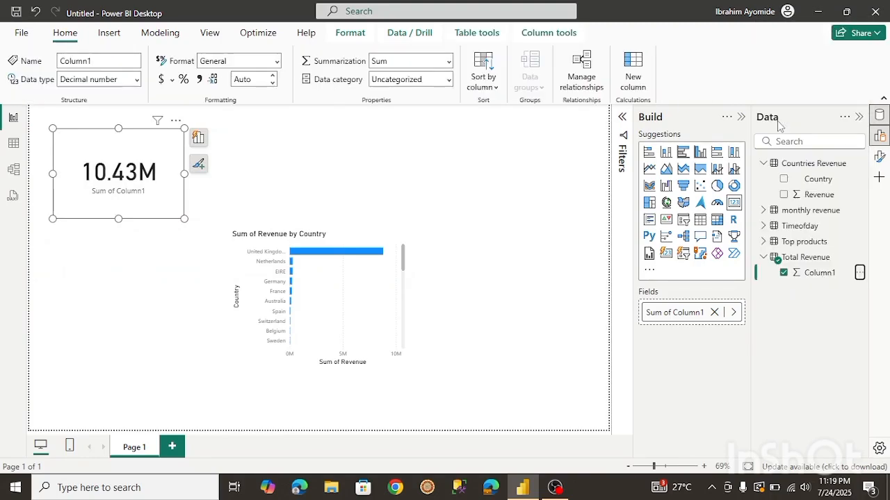
pyautogui.write('Revenue')
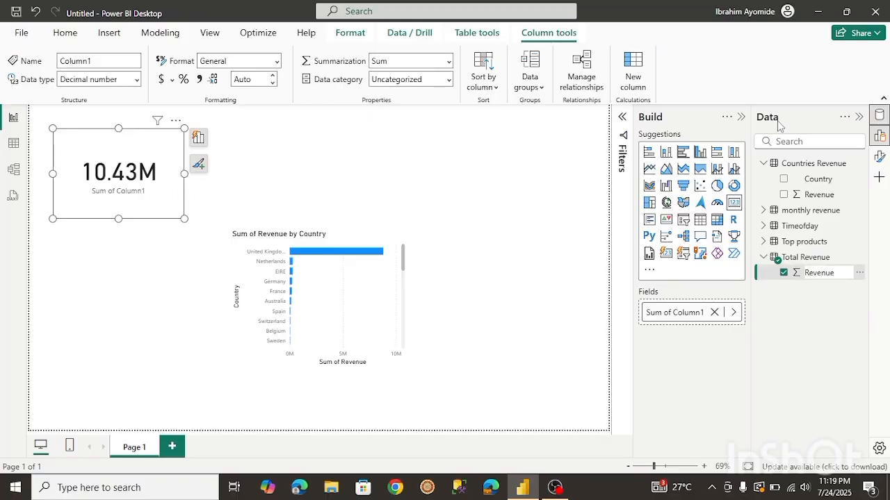
pyautogui.press('Return')
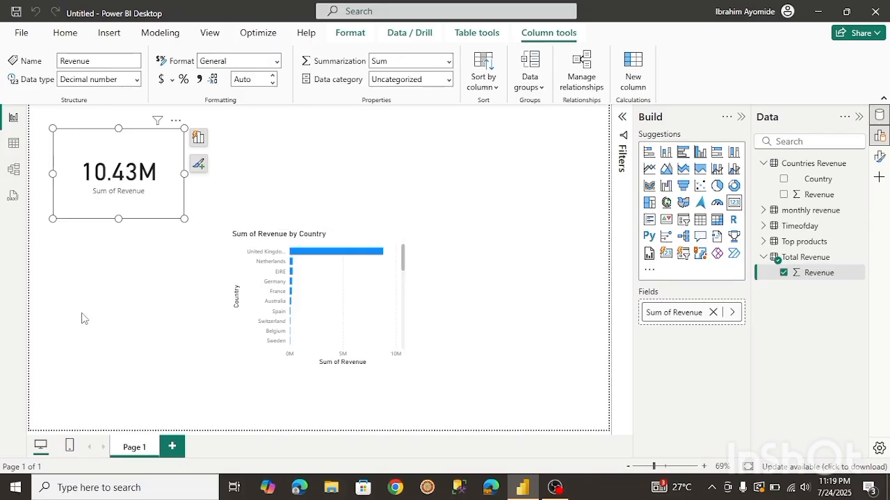
pyautogui.hotkey('ctrl', 's')
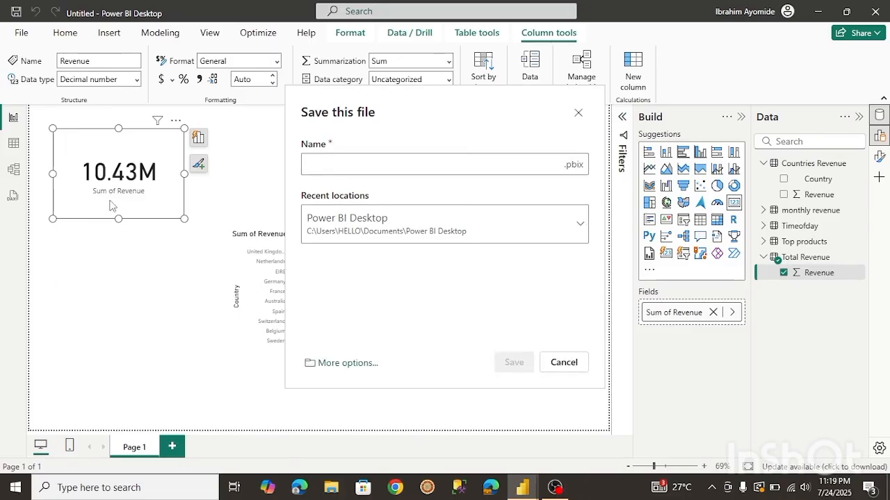
pyautogui.press('Escape')
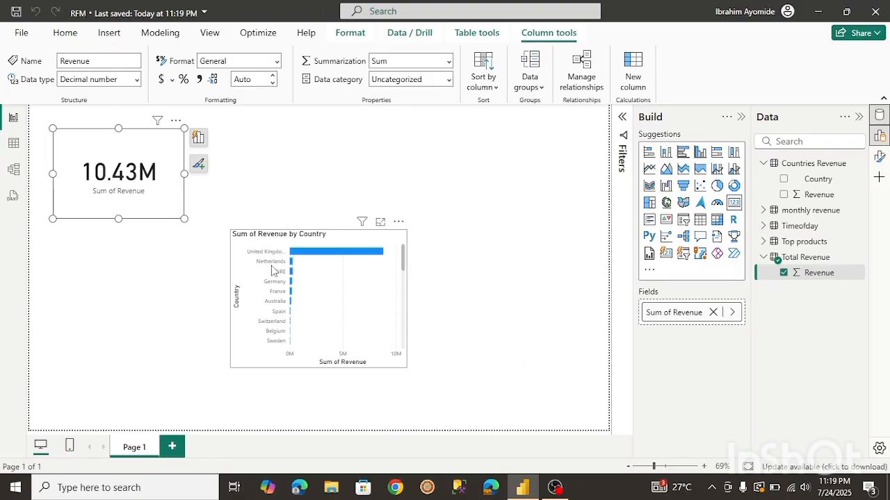
# Move the Sum of Revenue by Country bar chart to the top of the page beside the card.
pyautogui.moveTo(307, 251); pyautogui.dragTo(335, 125)
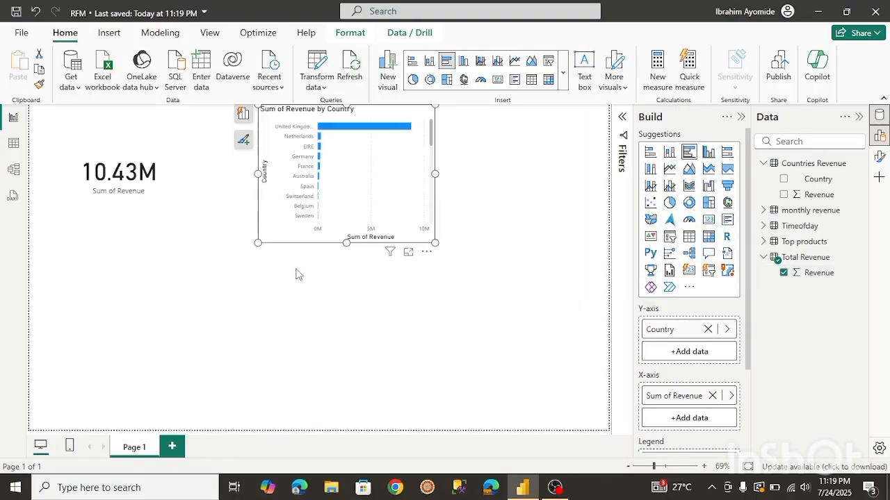
pyautogui.moveTo(330, 164); pyautogui.dragTo(300, 188)
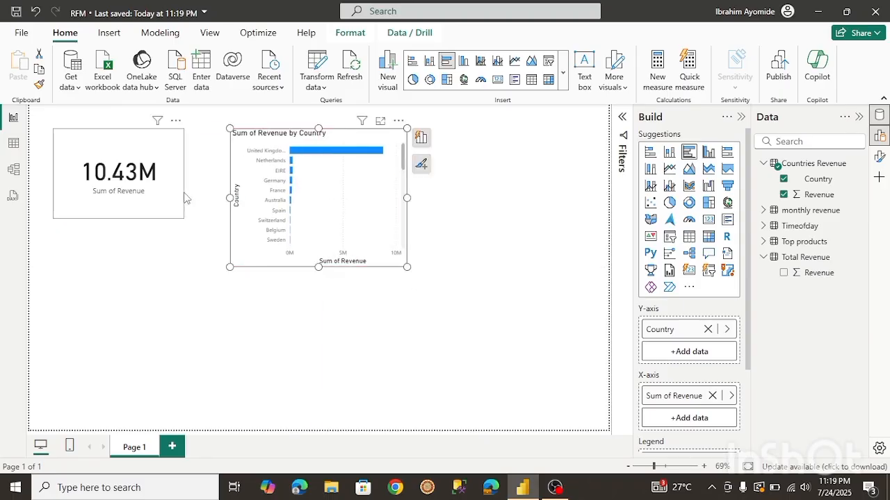
pyautogui.click(380, 342)
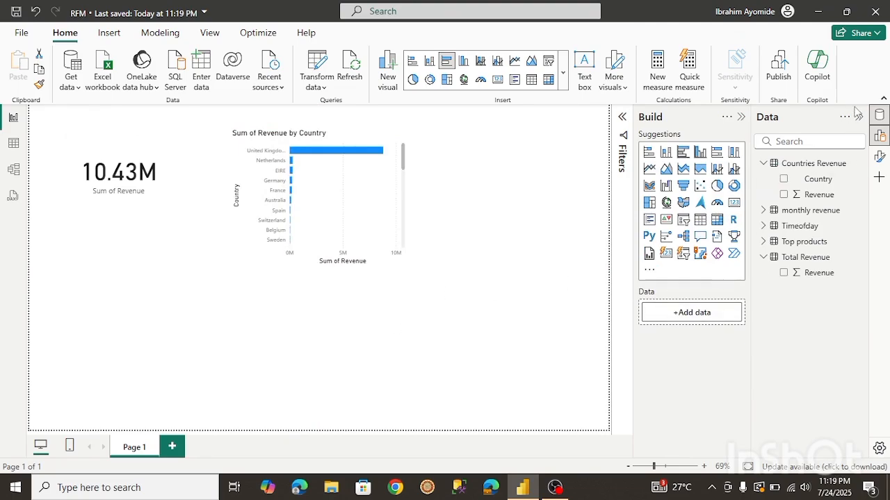
# Build a line chart from the monthly revenue table's Column1 and Column2 and enlarge it.
pyautogui.click(763, 164)
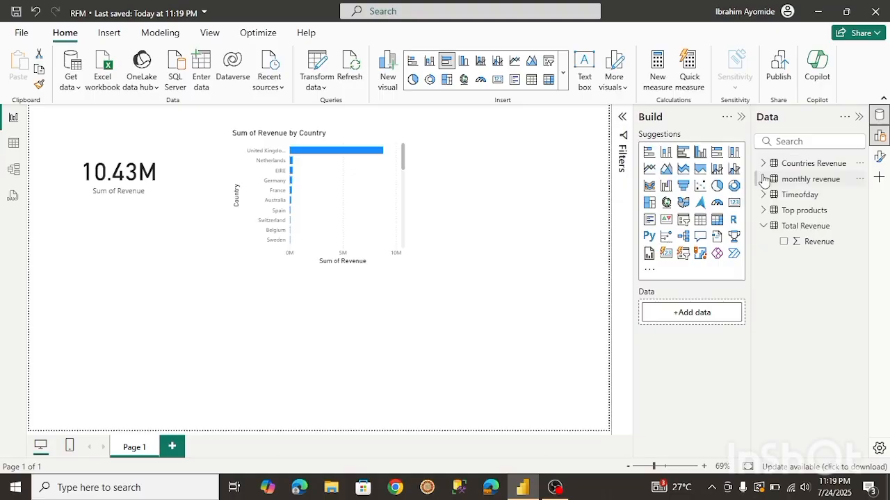
pyautogui.click(763, 179)
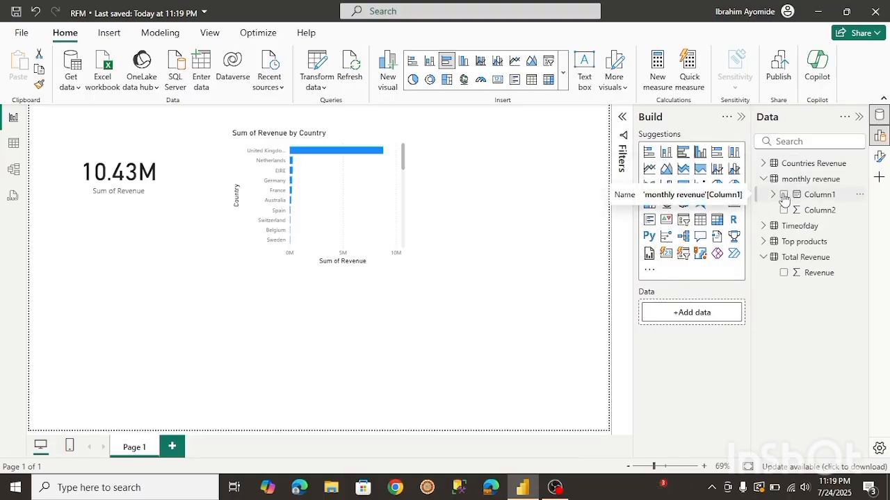
pyautogui.click(784, 195)
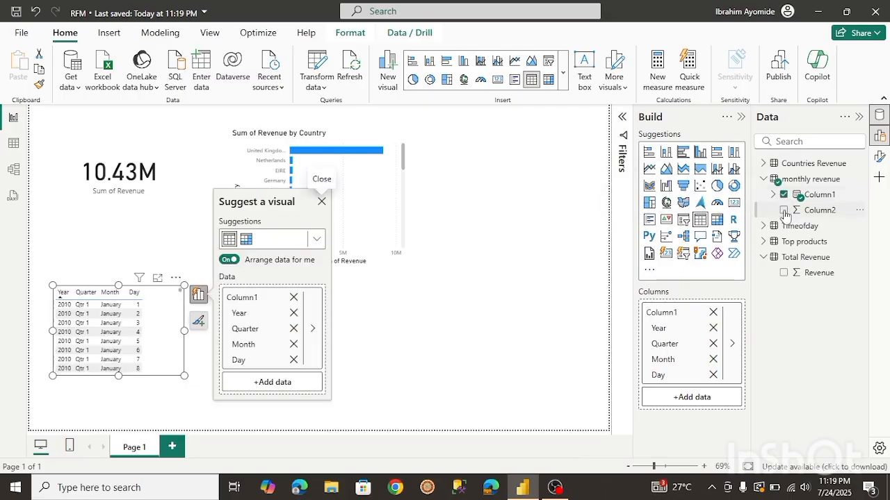
pyautogui.click(784, 211)
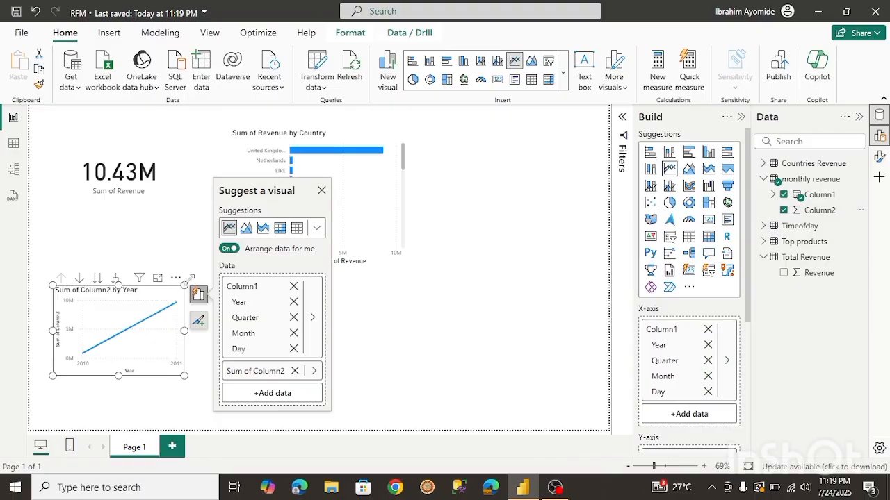
pyautogui.moveTo(191, 278); pyautogui.dragTo(212, 242)
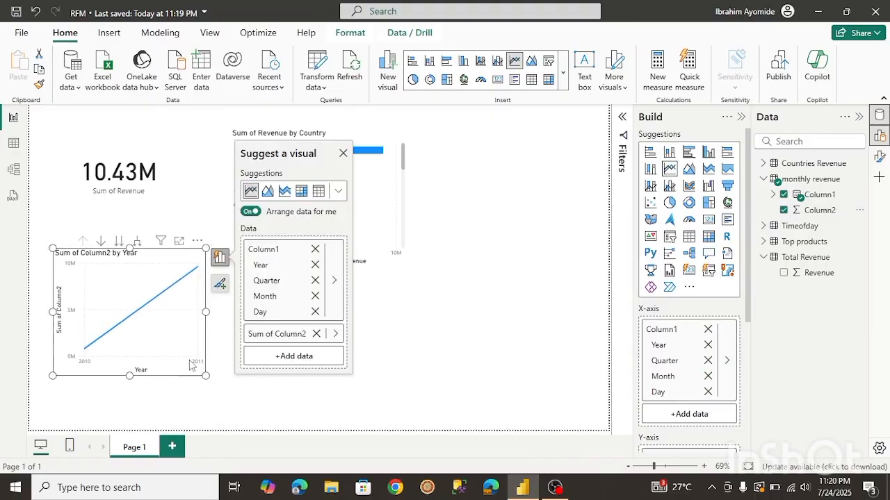
pyautogui.moveTo(206, 376); pyautogui.dragTo(229, 383)
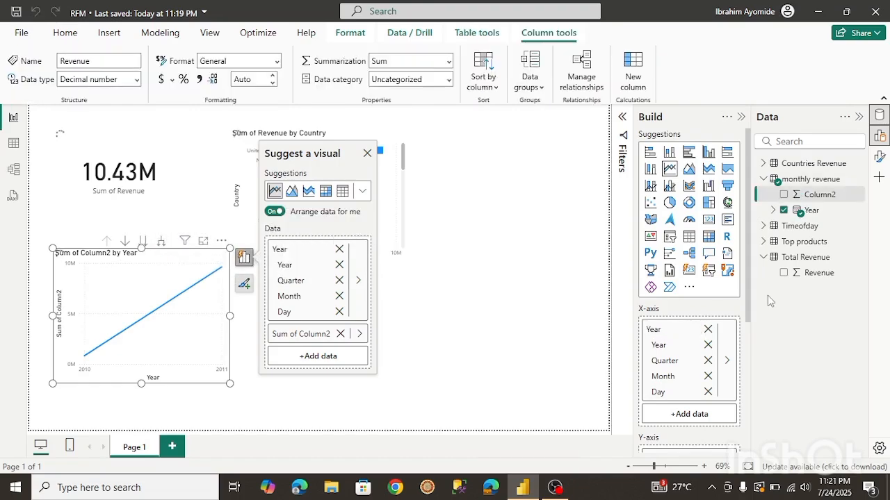
pyautogui.click(506, 320)
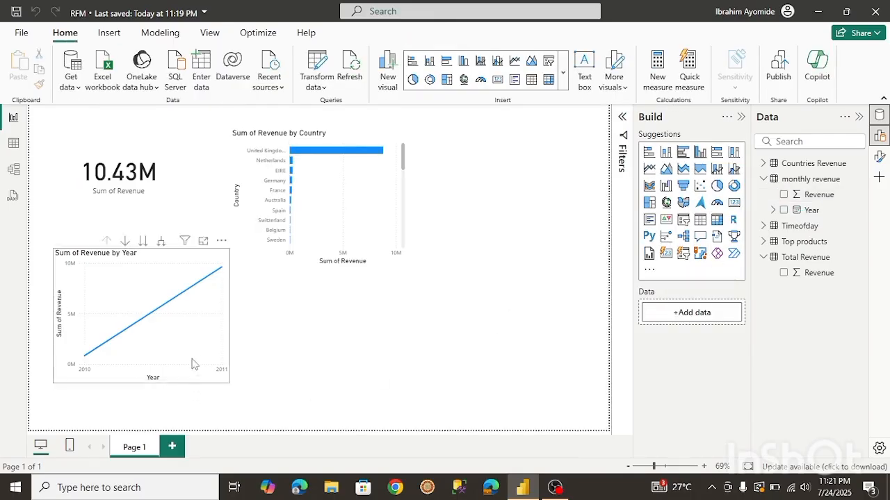
# Place the Sum of Revenue by Year line chart at the top right and nudge the bar chart slightly left.
pyautogui.moveTo(193, 352)
pyautogui.moveTo(193, 353); pyautogui.dragTo(556, 236)
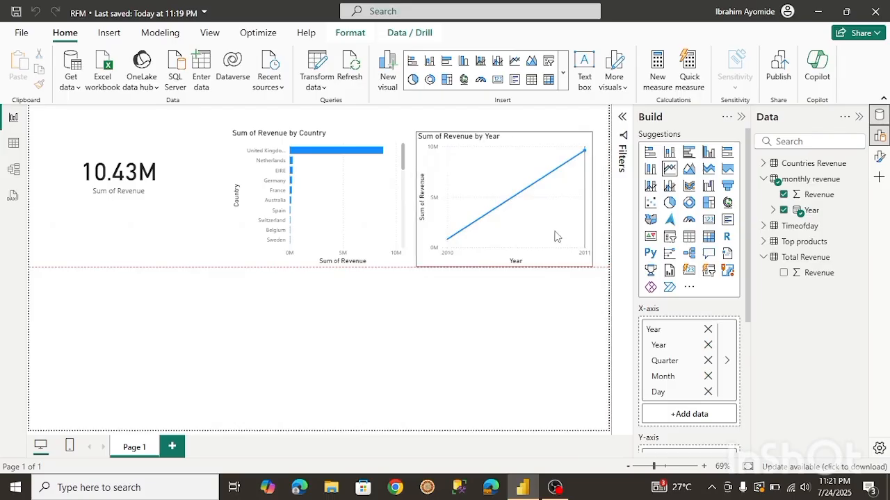
pyautogui.click(277, 220)
pyautogui.moveTo(277, 220); pyautogui.dragTo(254, 219)
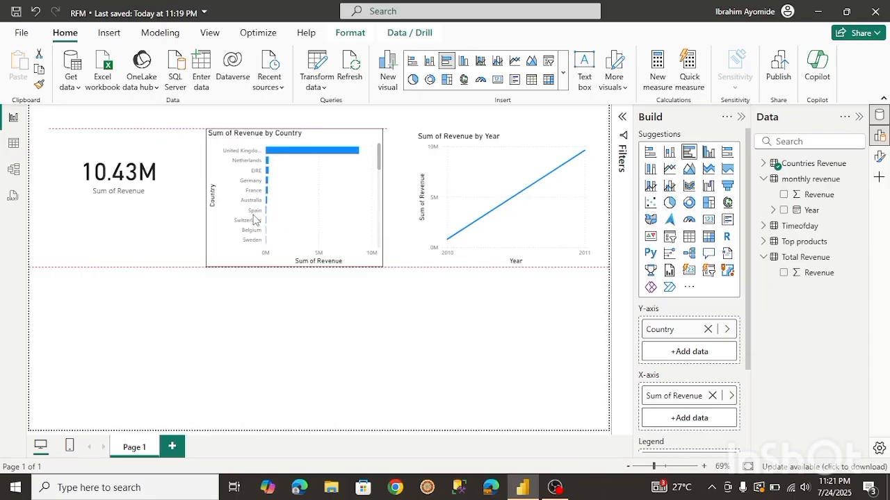
pyautogui.click(419, 303)
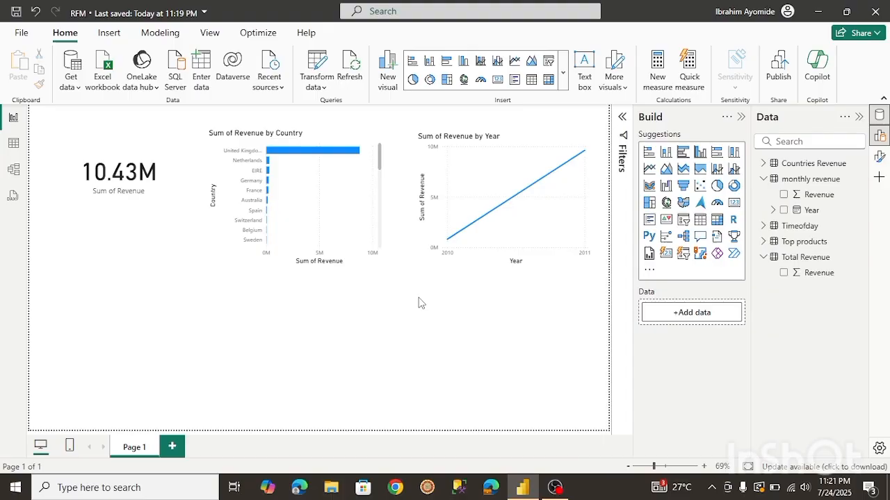
# Add the Timeofday table's Column1 to the report as a card visual.
pyautogui.click(763, 179)
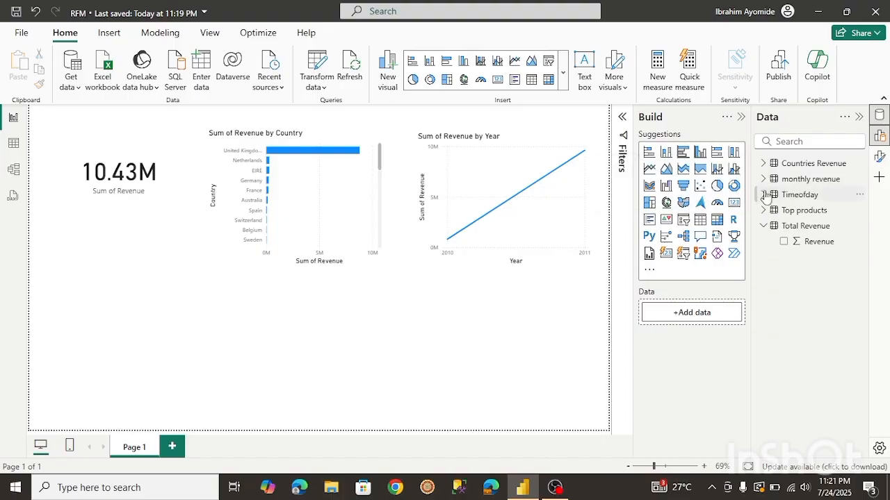
pyautogui.click(764, 195)
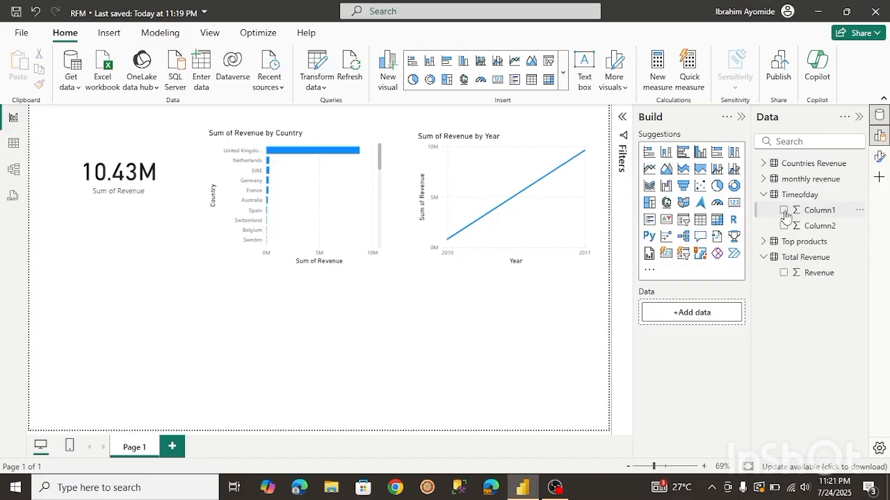
pyautogui.click(784, 211)
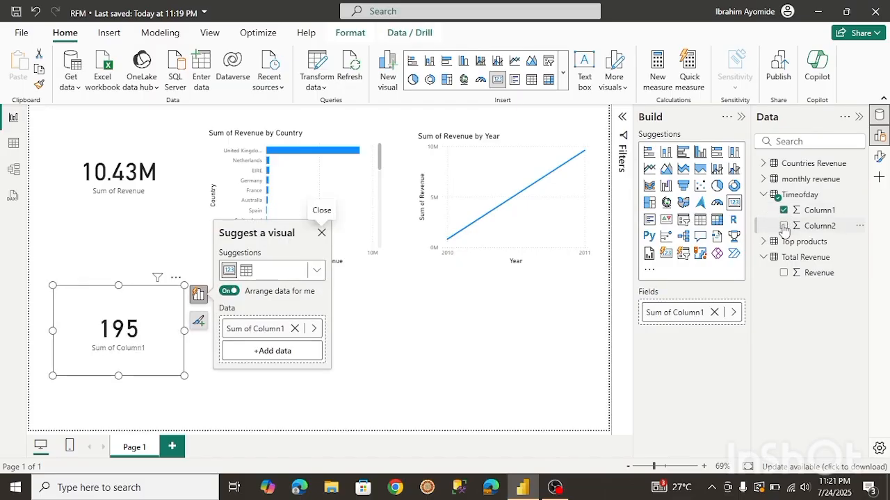
pyautogui.click(784, 226)
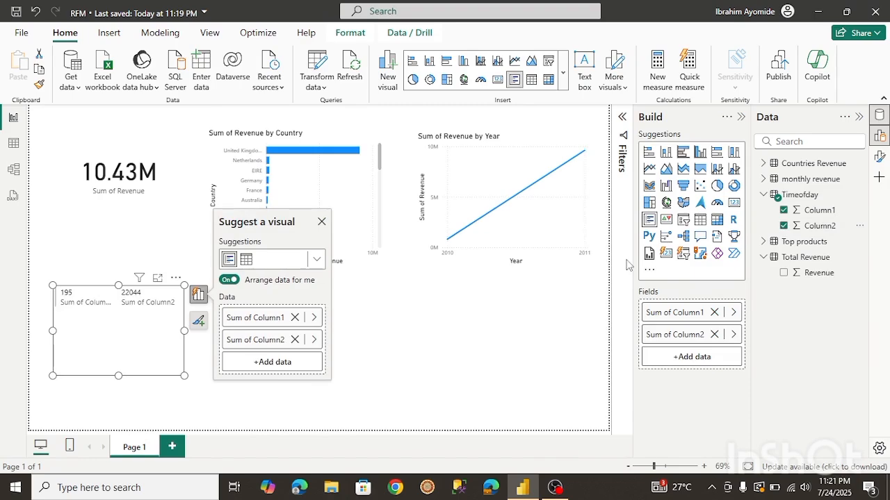
pyautogui.click(784, 226)
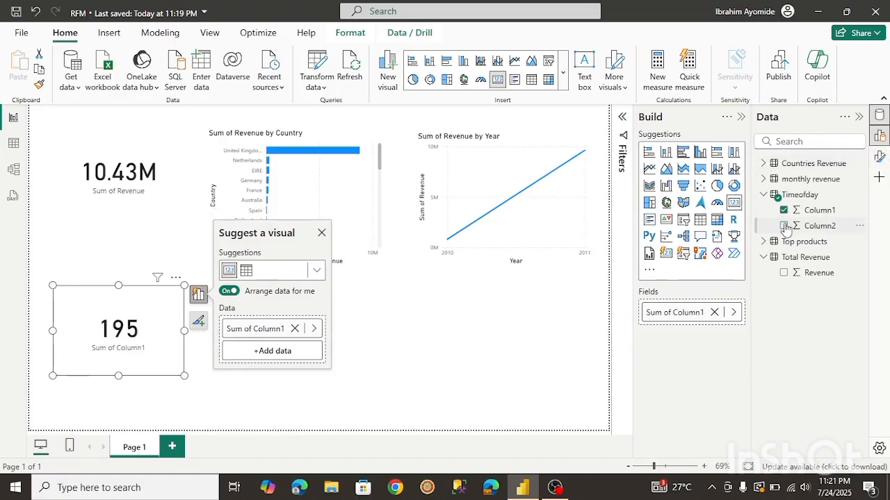
pyautogui.click(784, 211)
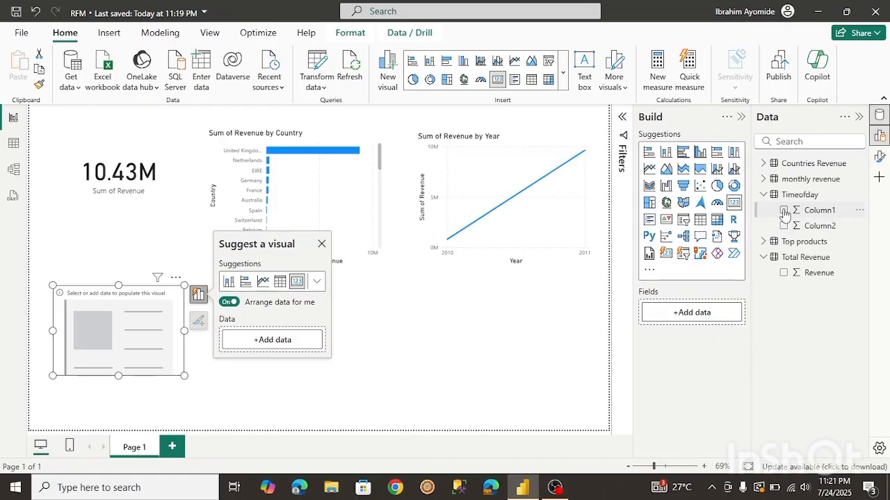
pyautogui.click(785, 211)
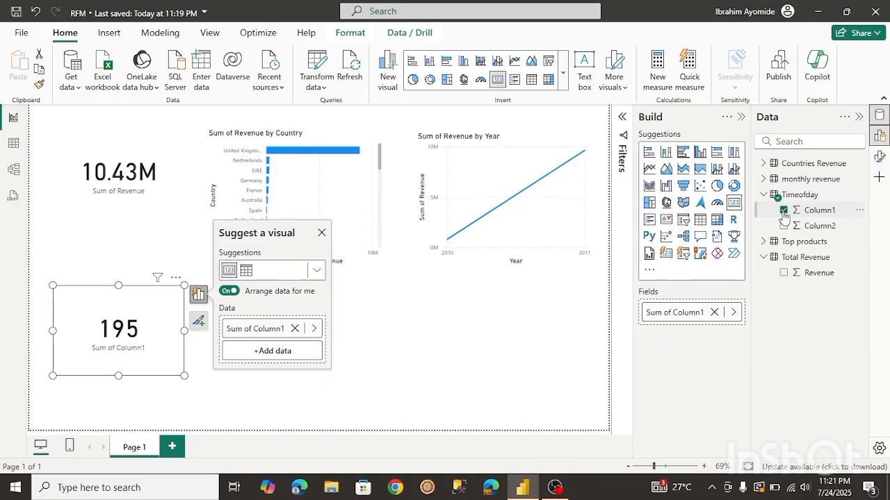
pyautogui.click(784, 211)
pyautogui.click(784, 226)
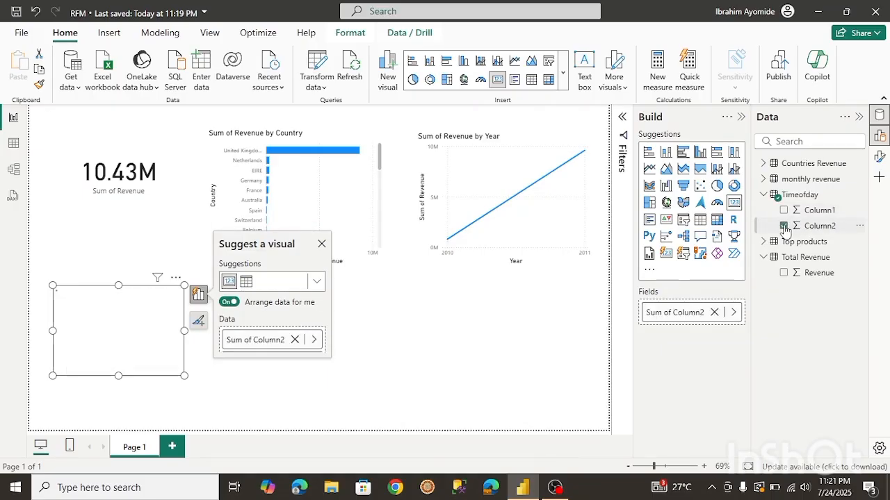
pyautogui.click(784, 226)
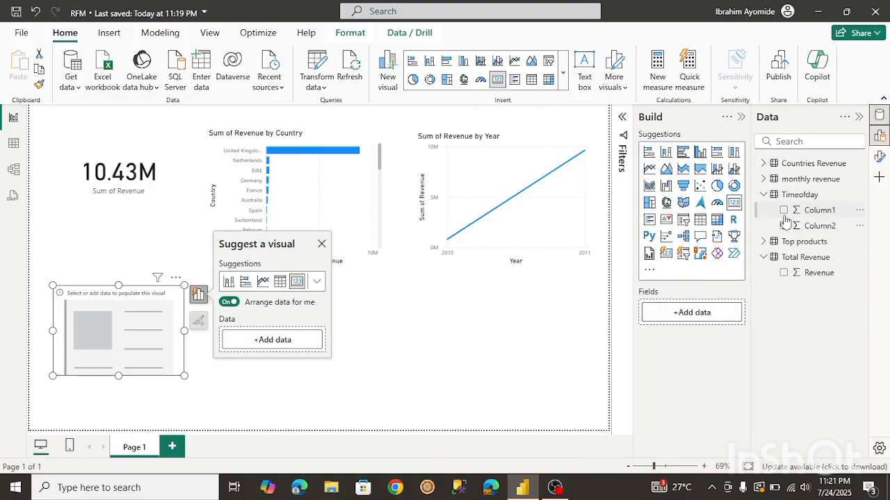
pyautogui.click(784, 211)
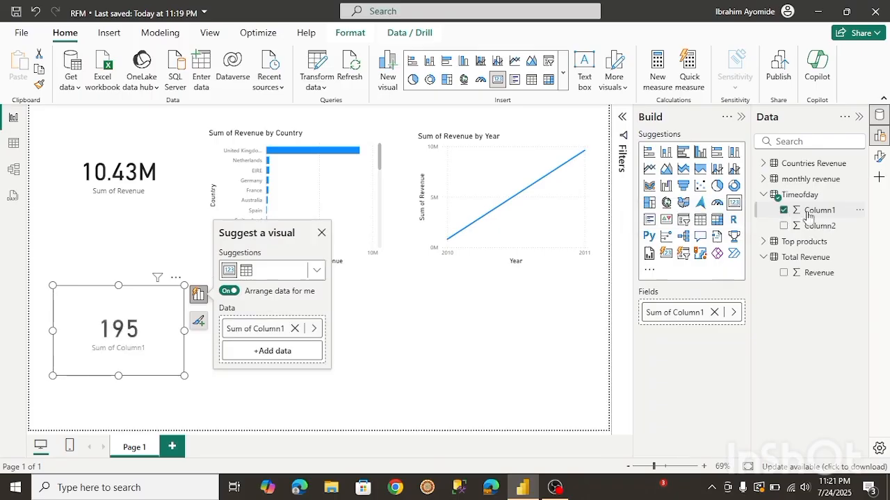
# Set the card's Timeofday Column1 field to Don't summarize.
pyautogui.click(860, 210)
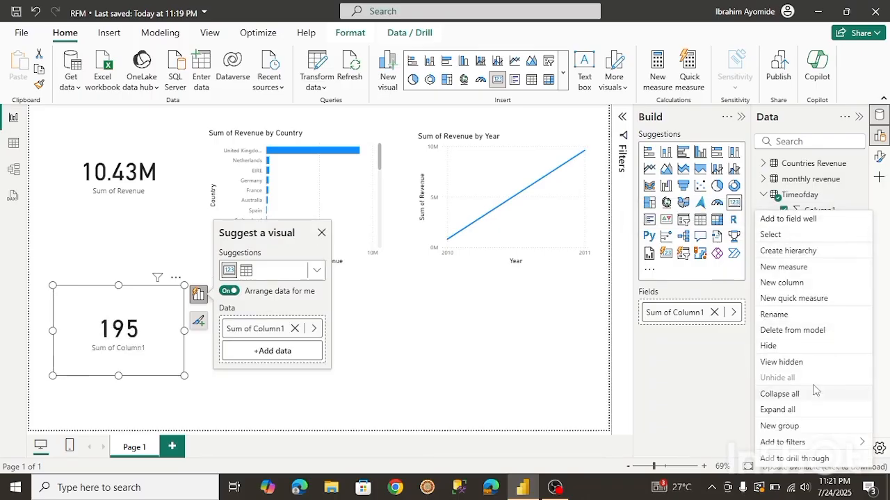
pyautogui.click(735, 317)
pyautogui.click(734, 314)
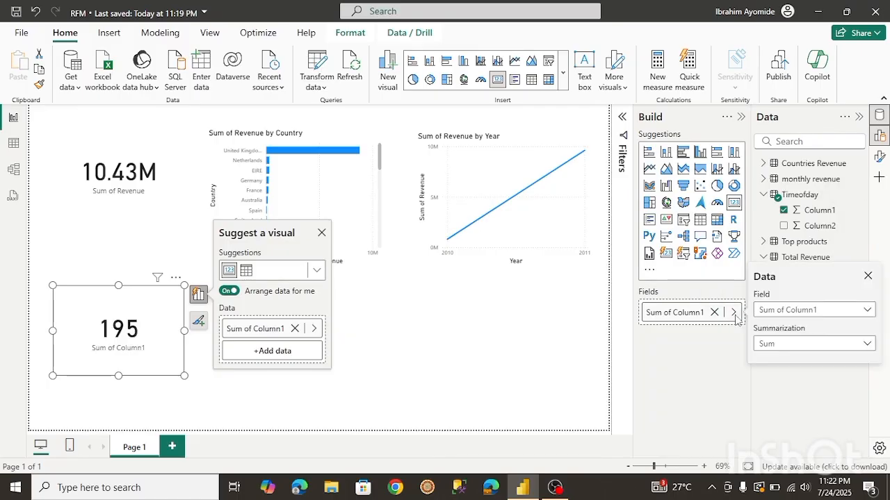
pyautogui.click(825, 347)
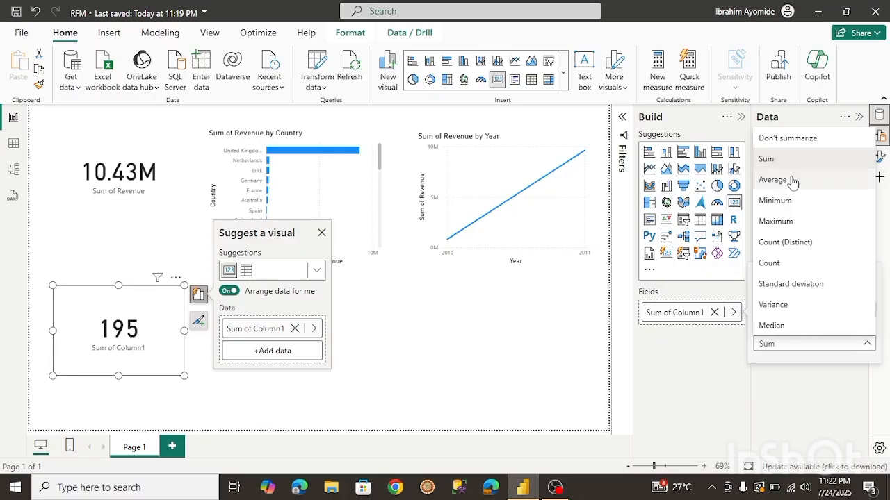
pyautogui.click(773, 139)
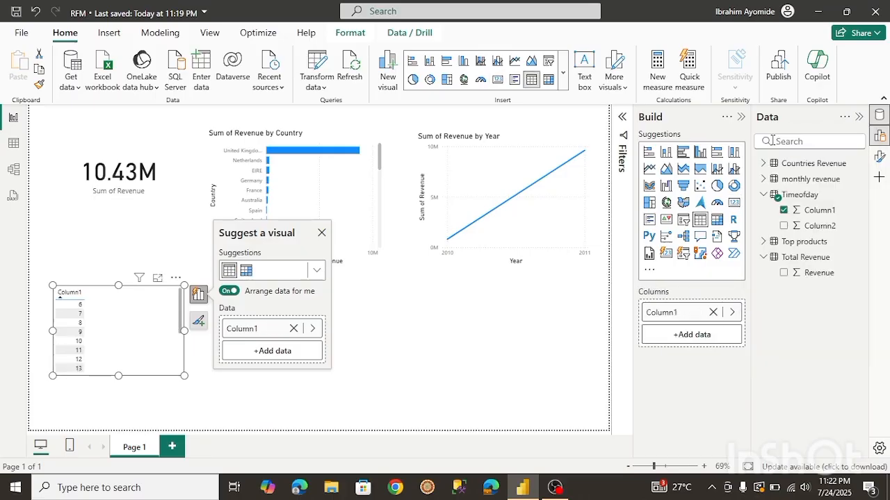
# Add Timeofday Column2 to turn the visual into a revenue-by-time-of-day line chart and enlarge it.
pyautogui.click(784, 226)
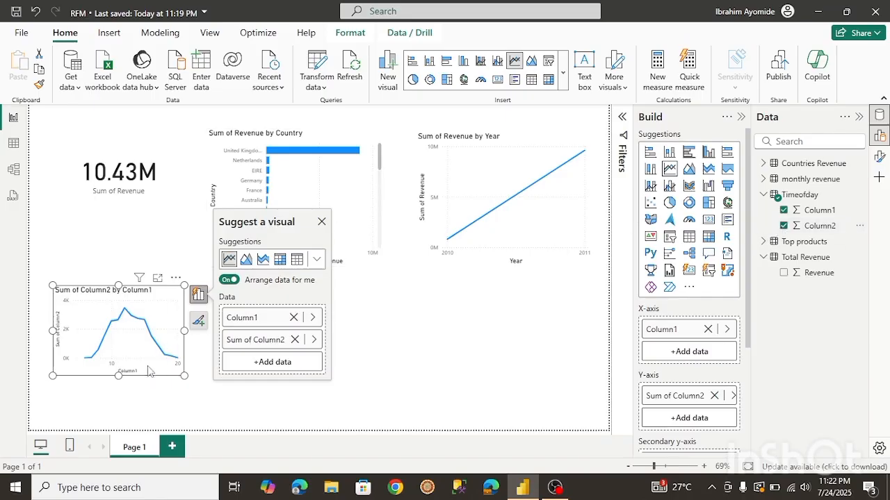
pyautogui.moveTo(184, 377); pyautogui.dragTo(259, 410)
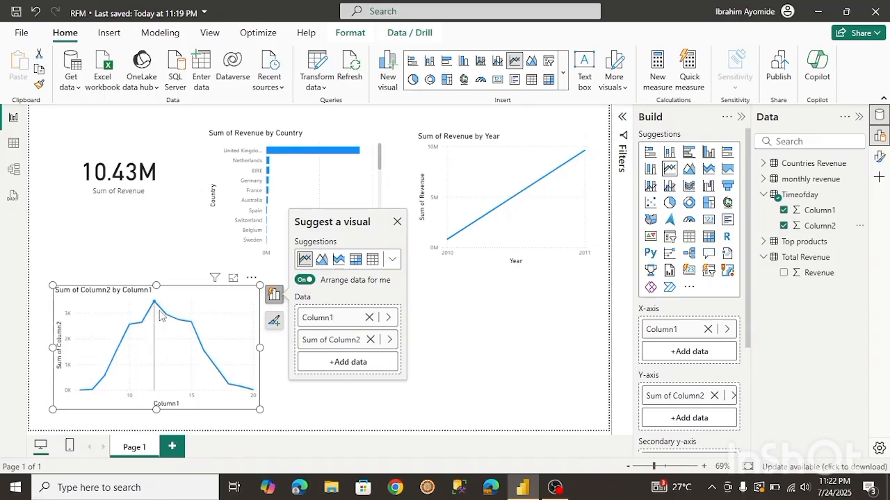
pyautogui.moveTo(159, 315)
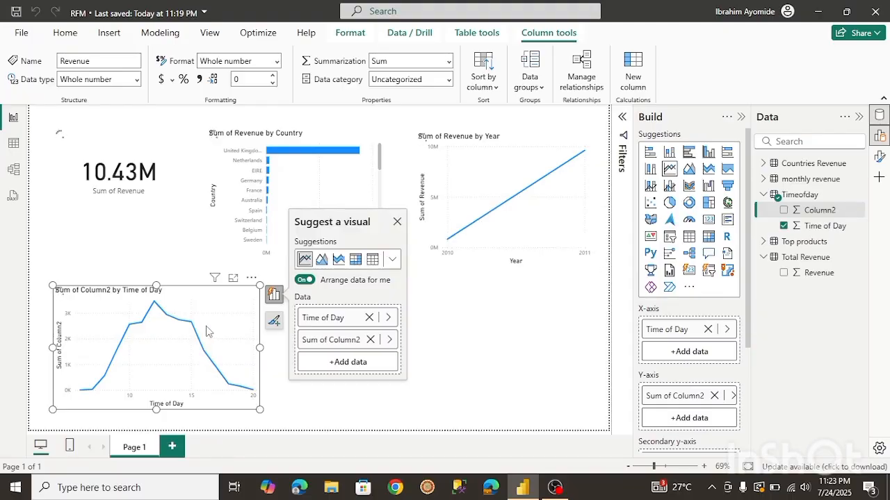
pyautogui.moveTo(206, 331)
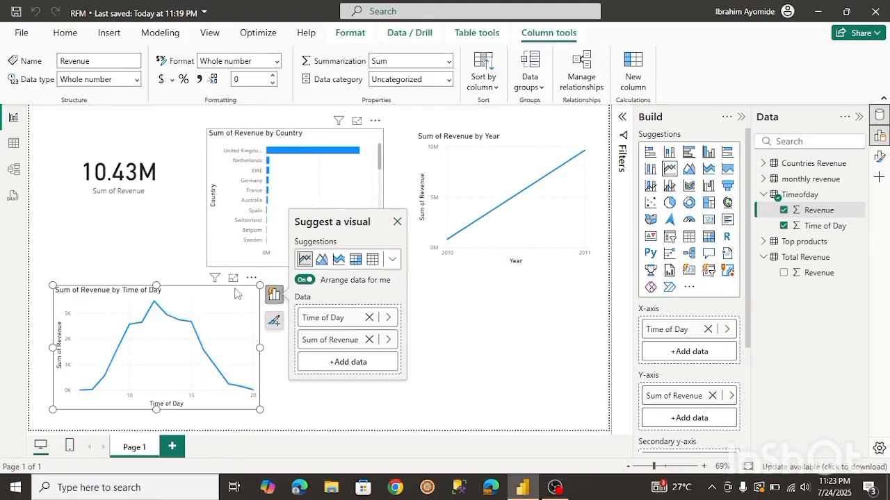
pyautogui.click(466, 393)
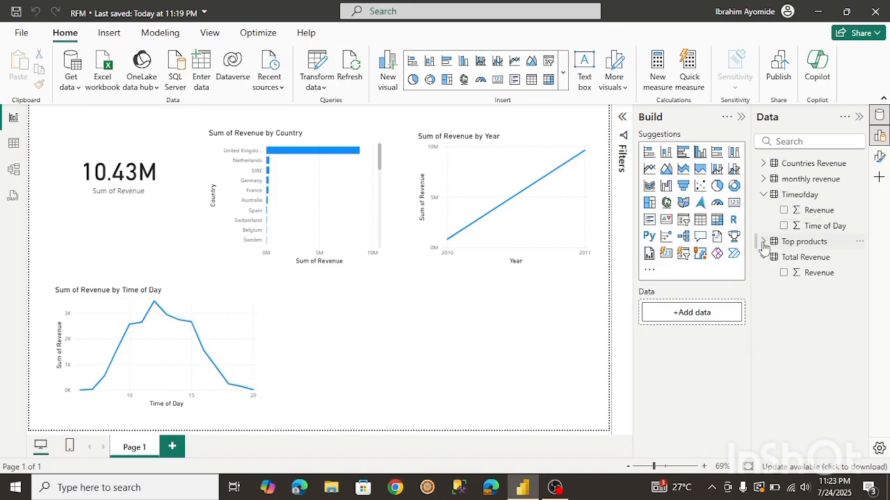
# Build a bar chart from Top products' Column1 and Column2, enlarge it and place it at the lower right.
pyautogui.click(764, 194)
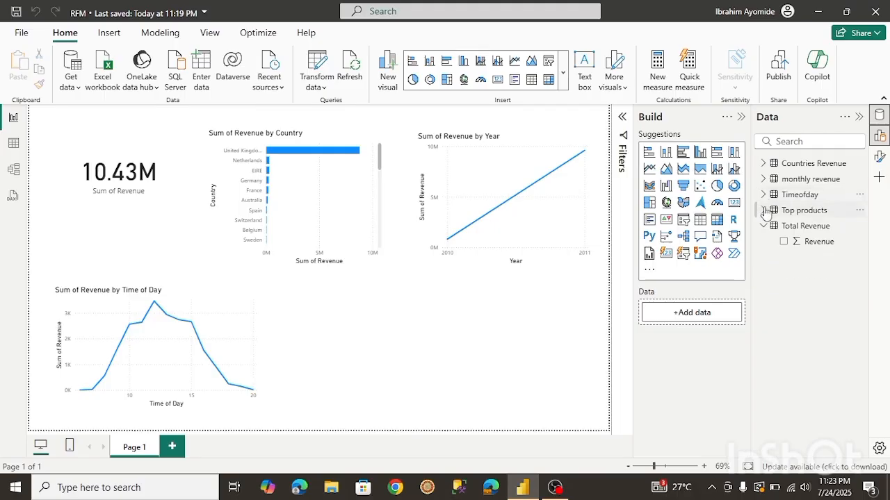
pyautogui.click(764, 210)
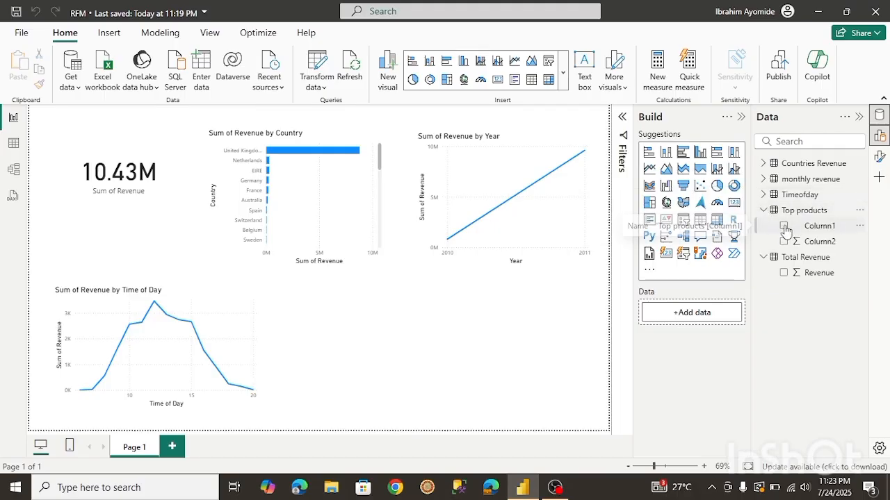
pyautogui.click(784, 227)
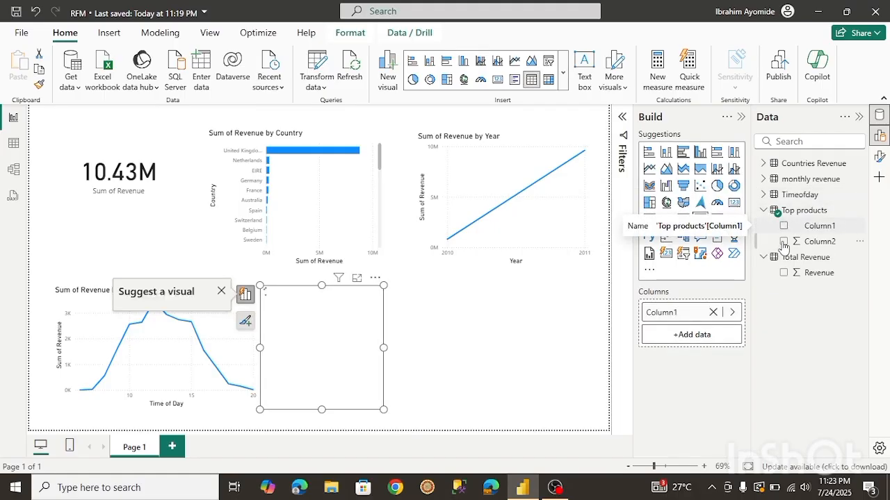
pyautogui.click(783, 242)
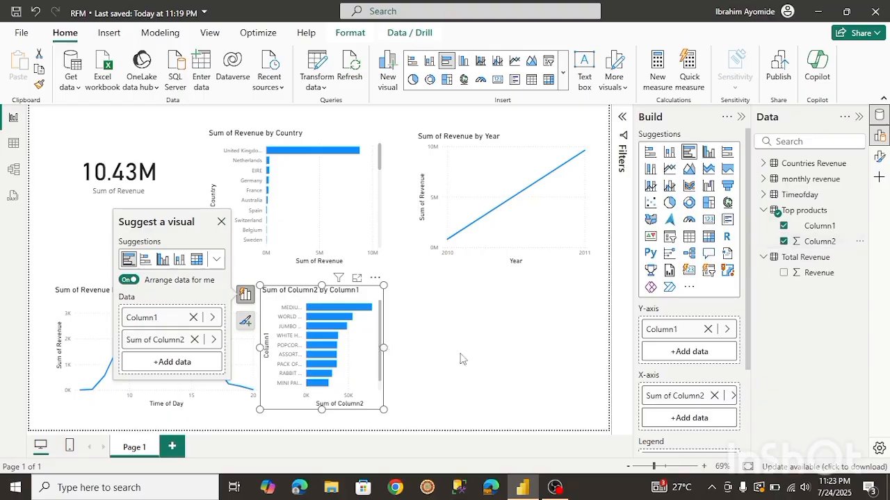
pyautogui.moveTo(383, 348); pyautogui.dragTo(564, 366)
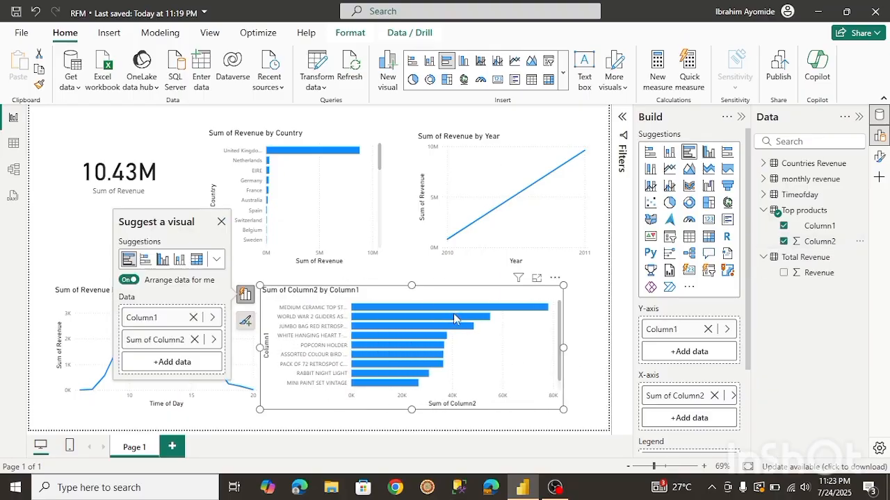
pyautogui.moveTo(422, 297); pyautogui.dragTo(458, 297)
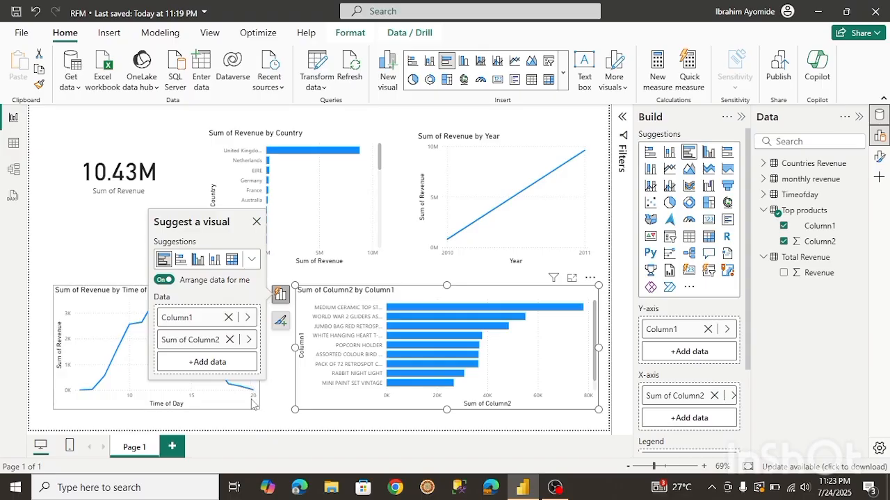
# Widen the Sum of Revenue by Time of Day line chart slightly.
pyautogui.click(251, 399)
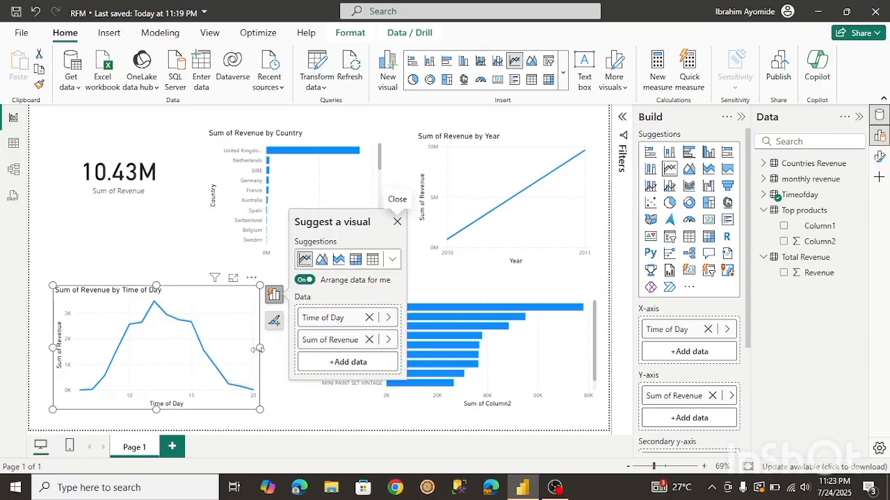
pyautogui.moveTo(258, 349); pyautogui.dragTo(278, 347)
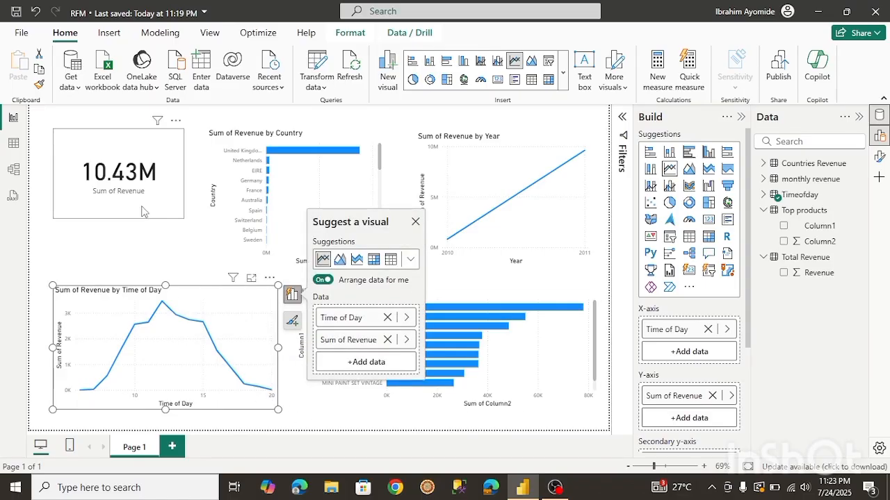
pyautogui.click(139, 251)
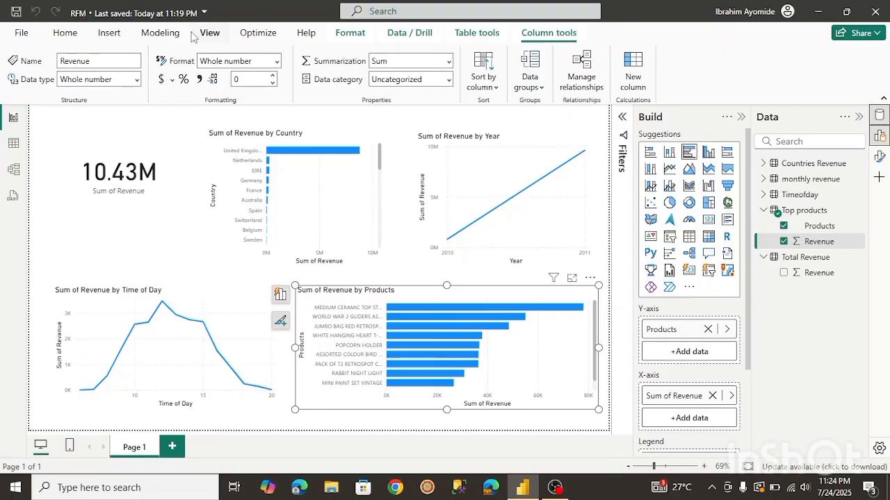
# Apply the Executive report theme.
pyautogui.click(742, 117)
pyautogui.click(741, 118)
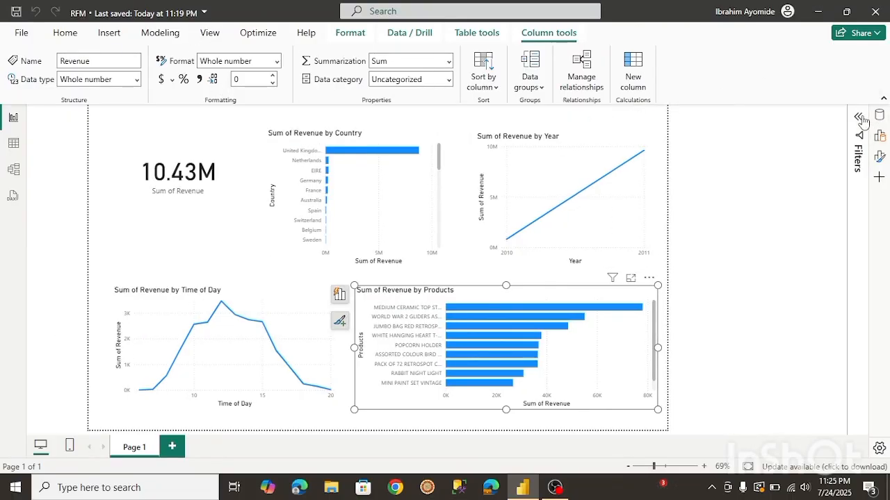
pyautogui.click(210, 34)
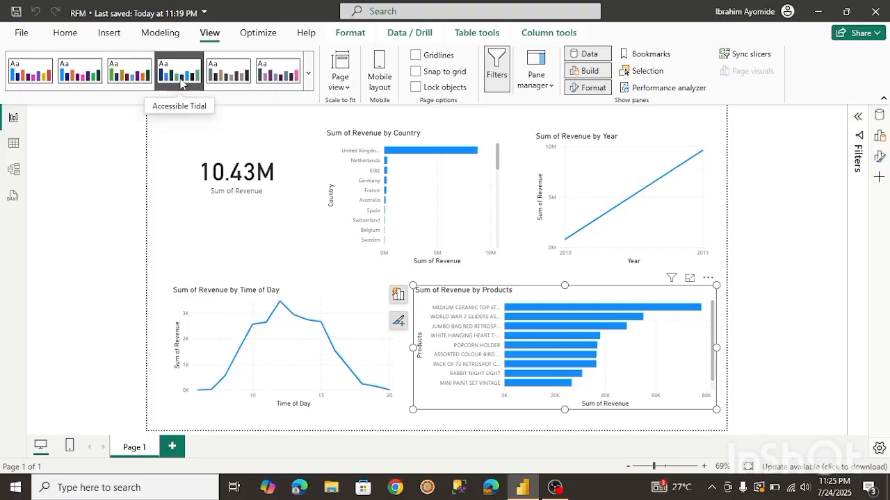
pyautogui.click(308, 72)
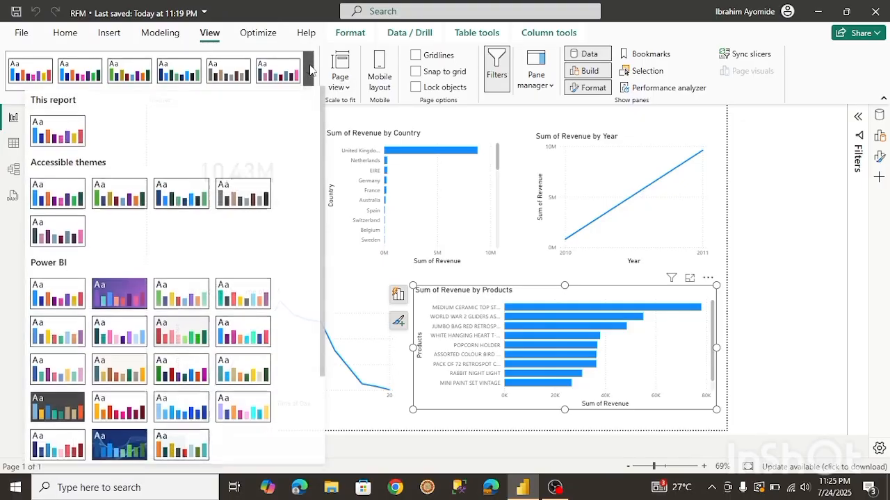
pyautogui.click(120, 375)
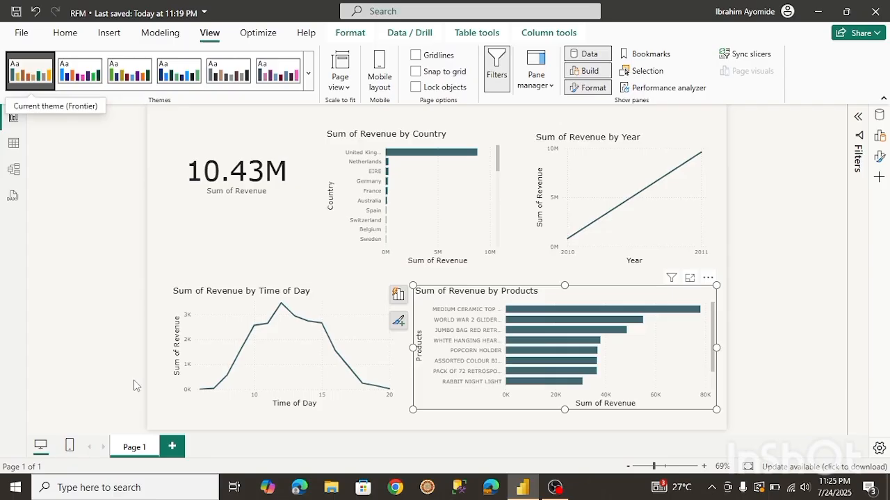
pyautogui.click(308, 73)
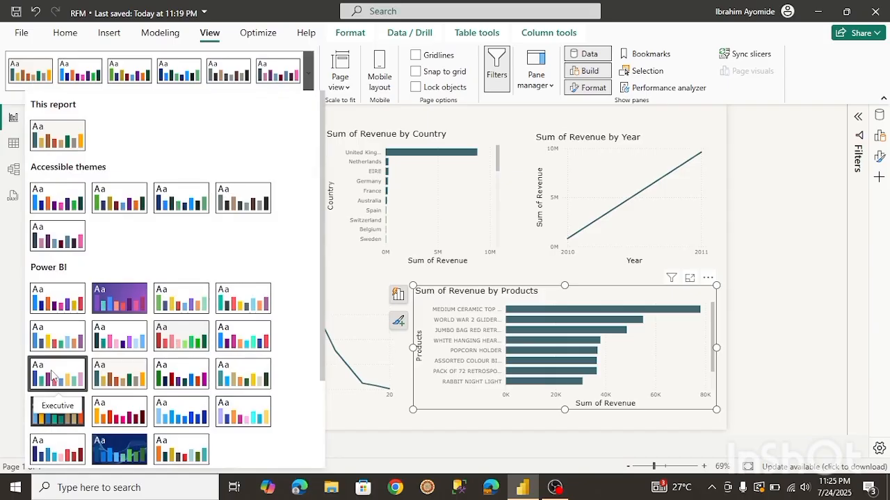
pyautogui.click(53, 377)
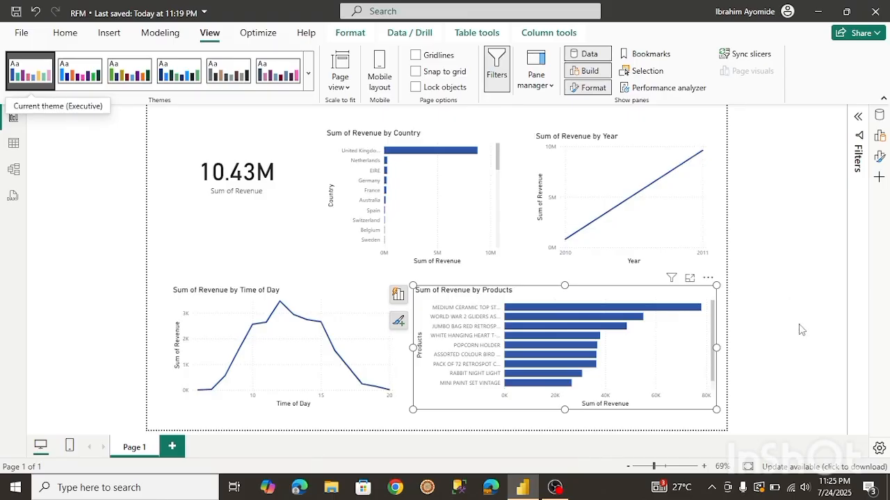
pyautogui.click(803, 282)
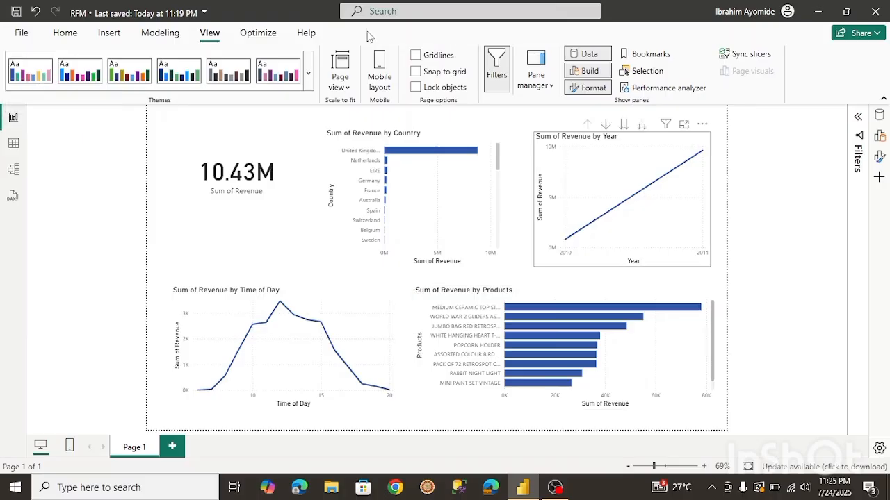
# Insert a text box at the top left containing the title Online Retail Dashboard.
pyautogui.click(108, 32)
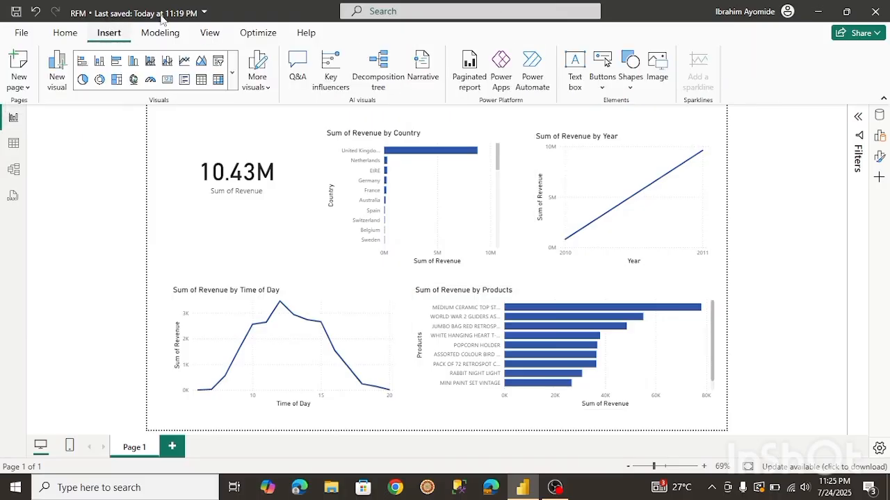
pyautogui.click(574, 70)
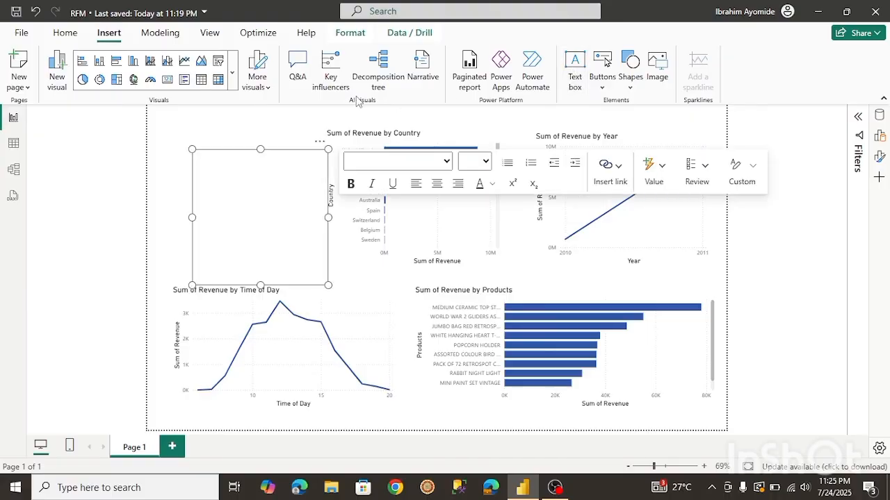
pyautogui.click(212, 179)
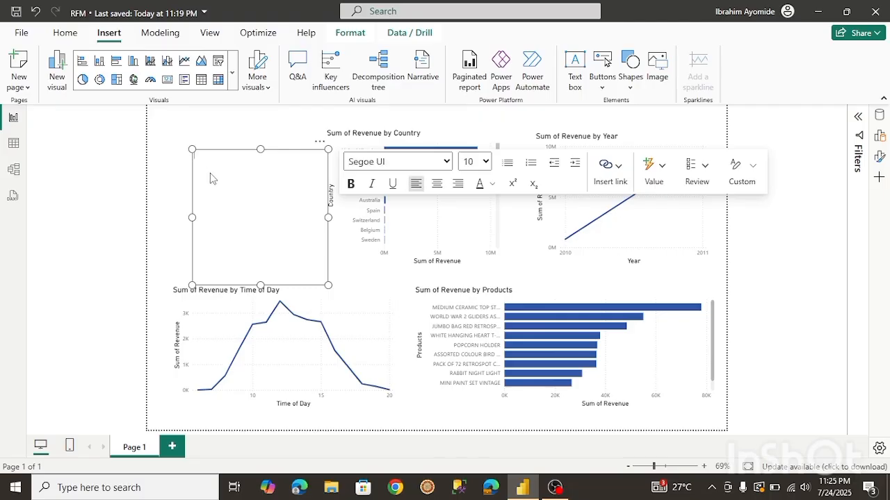
pyautogui.write('Online Retail Dashboard')
pyautogui.hotkey('ctrl', 'a')
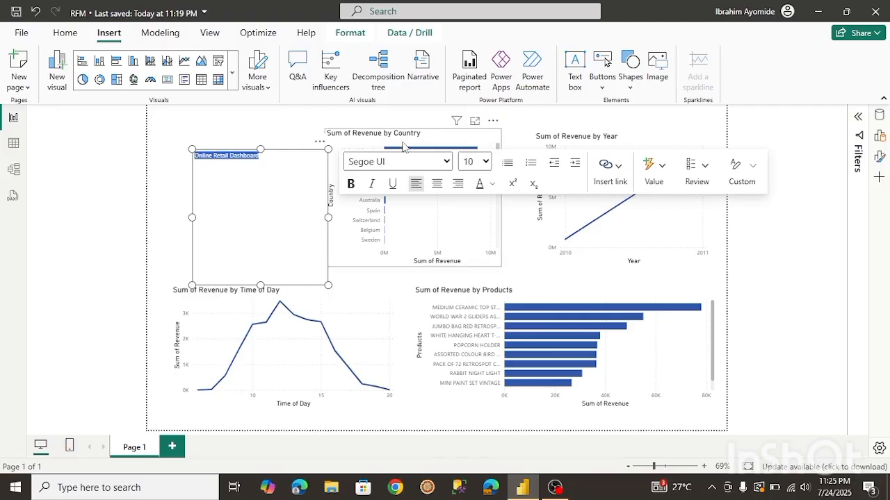
# Format the title text as 20 pt bold.
pyautogui.click(485, 162)
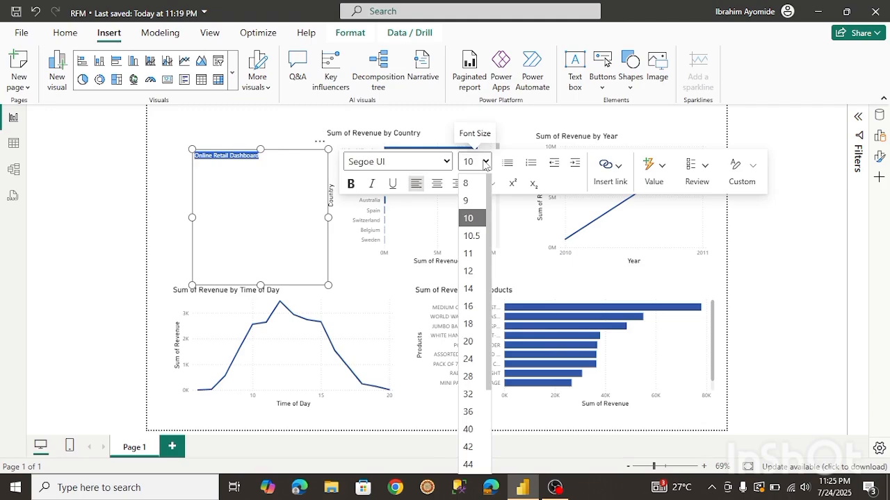
pyautogui.click(469, 341)
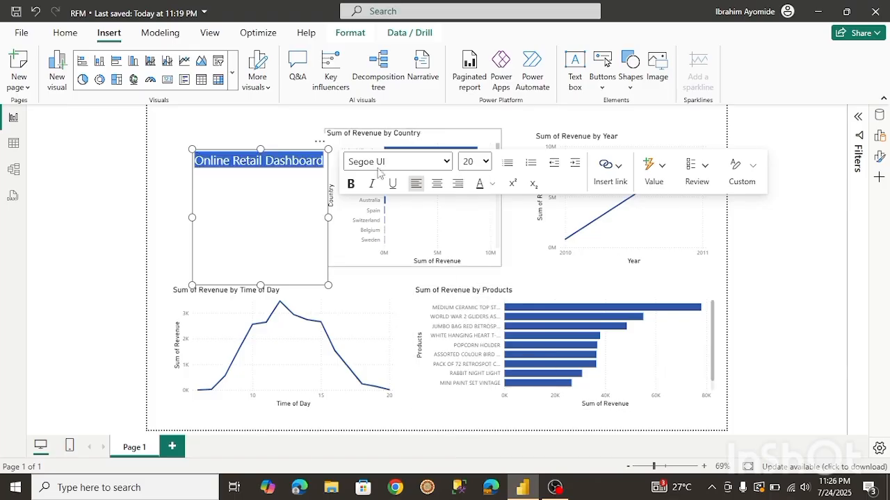
pyautogui.click(350, 183)
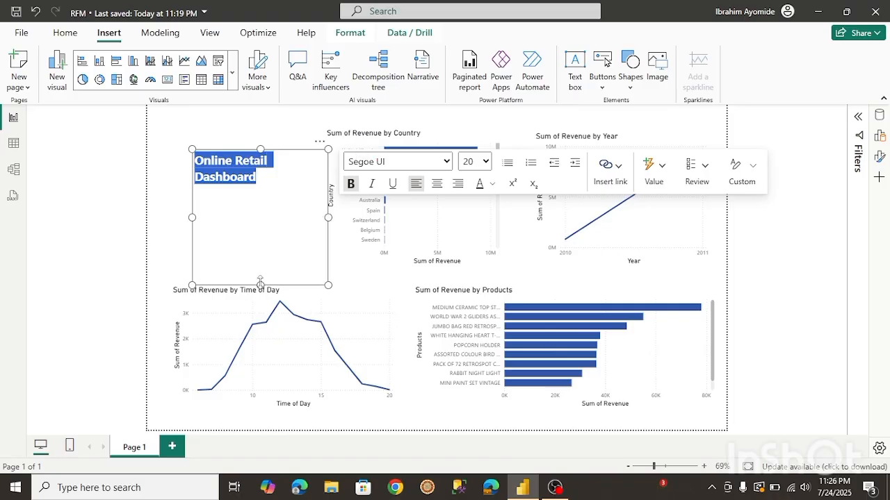
# Shorten the title text box, move it to the top of the page and widen it to the left.
pyautogui.moveTo(260, 284); pyautogui.dragTo(260, 200)
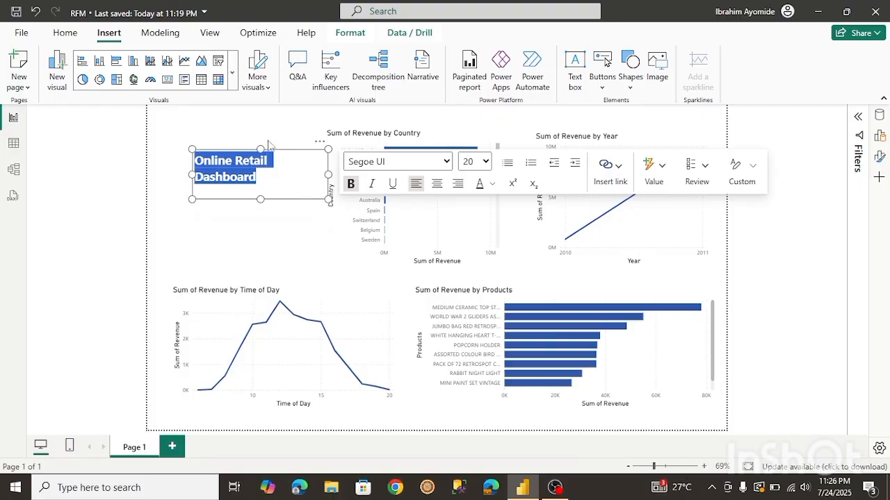
pyautogui.moveTo(269, 144); pyautogui.dragTo(286, 104)
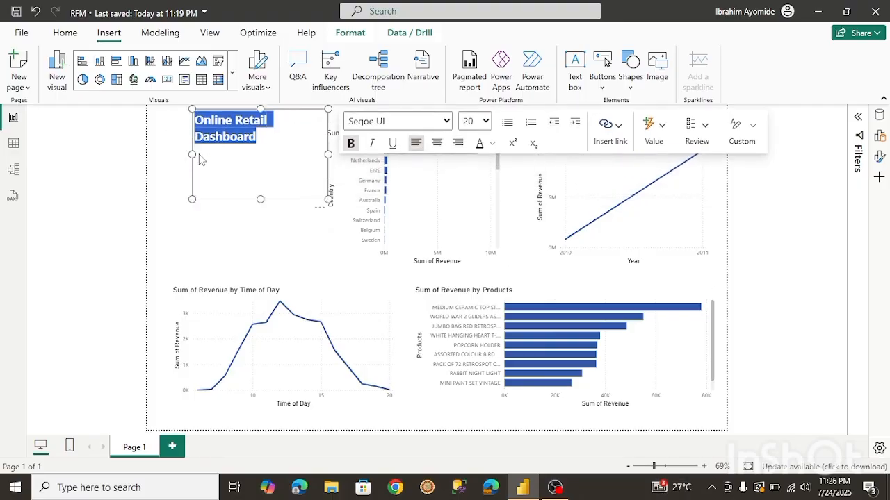
pyautogui.moveTo(192, 154); pyautogui.dragTo(164, 154)
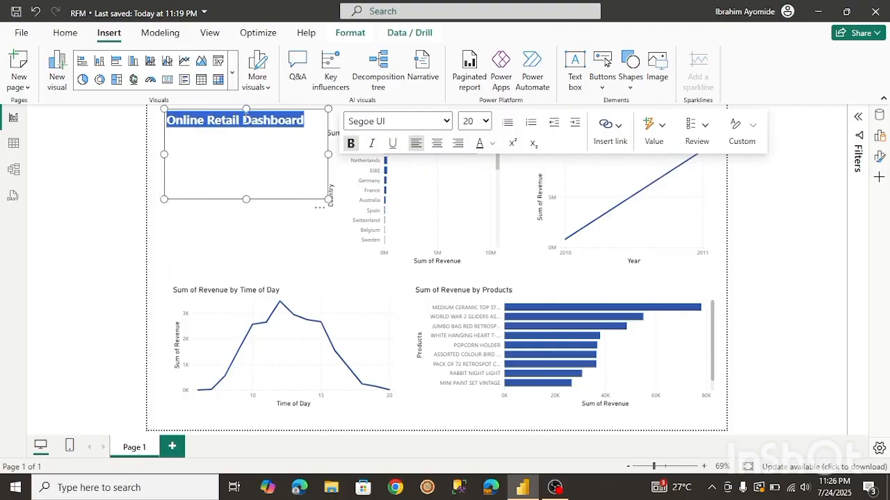
# Set the title text to 24 pt.
pyautogui.click(485, 120)
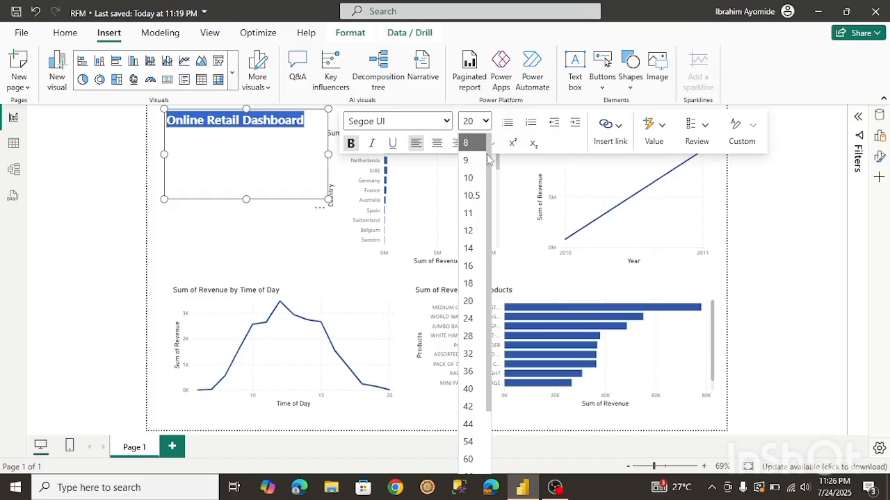
pyautogui.click(470, 318)
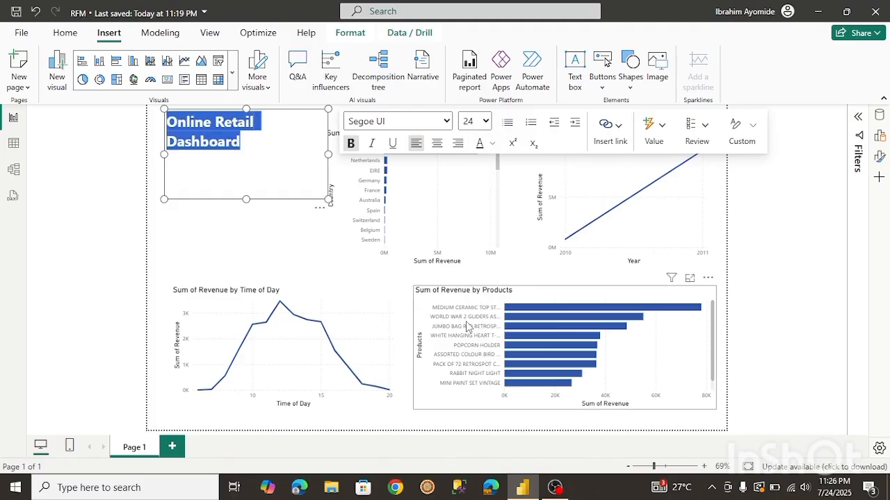
# Shorten the title text box from its lower edge to uncover the revenue card beneath it.
pyautogui.click(271, 234)
pyautogui.click(224, 167)
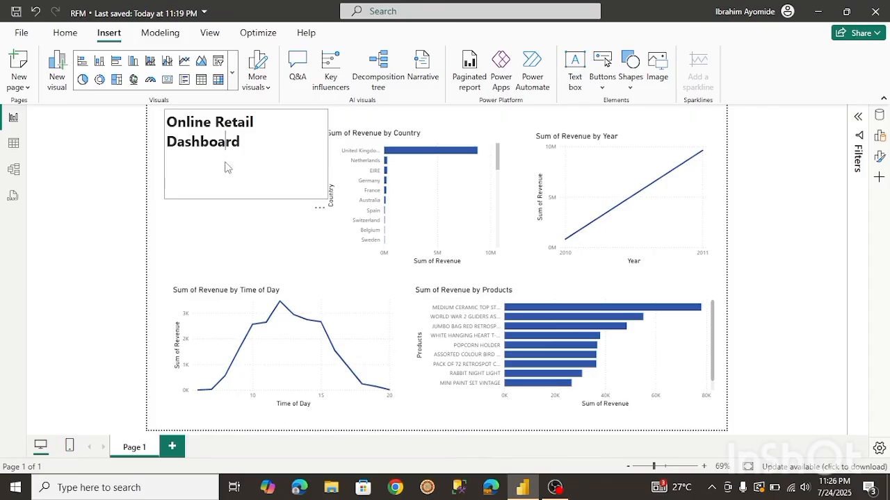
pyautogui.click(252, 196)
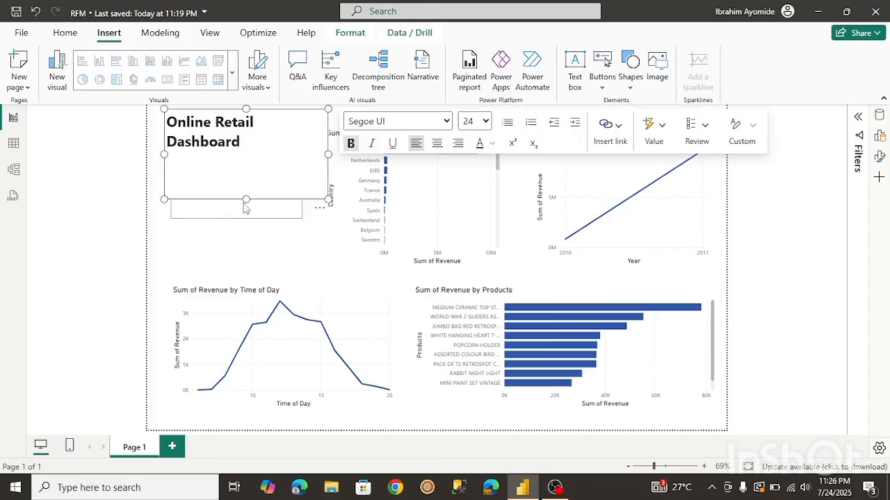
pyautogui.moveTo(249, 199); pyautogui.dragTo(249, 151)
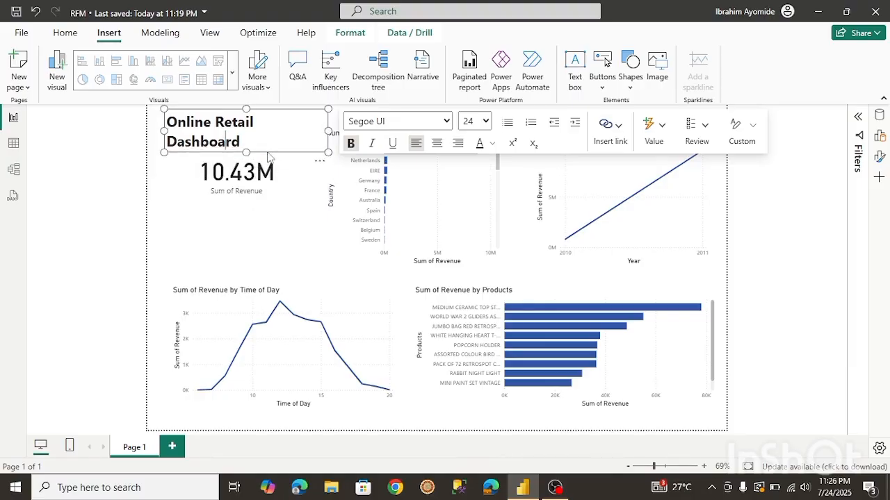
# Try to set the title font size to 20 pt.
pyautogui.click(486, 122)
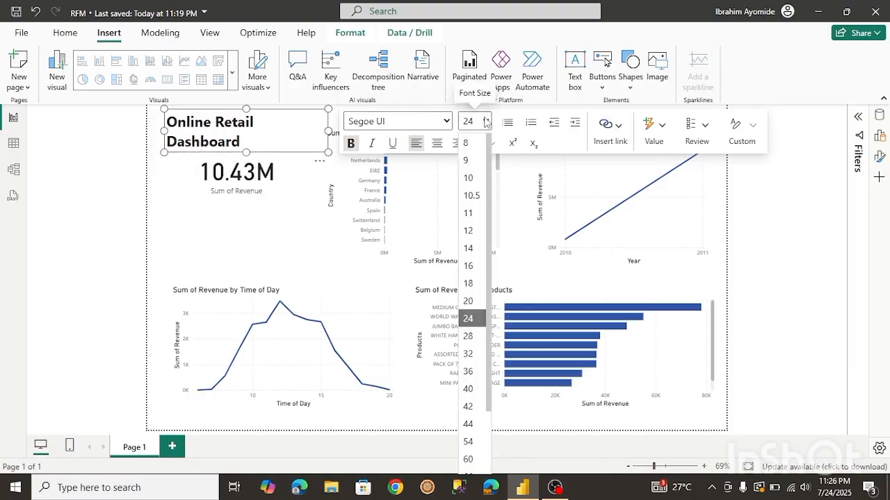
pyautogui.click(467, 301)
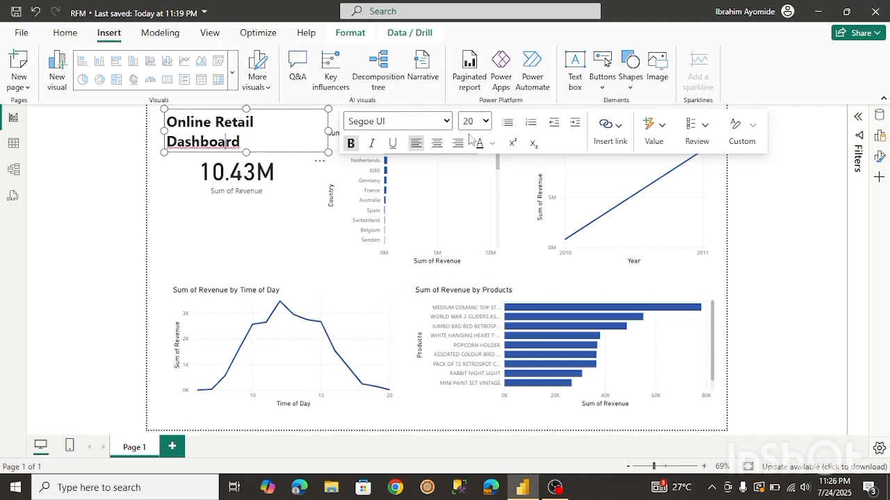
pyautogui.click(332, 220)
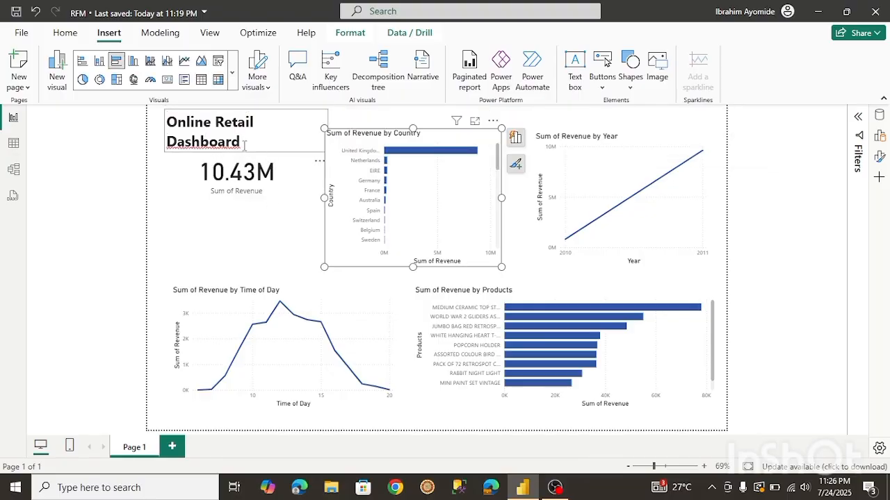
# Widen the title text box so the title fits on one line, then reduce its height.
pyautogui.click(291, 127)
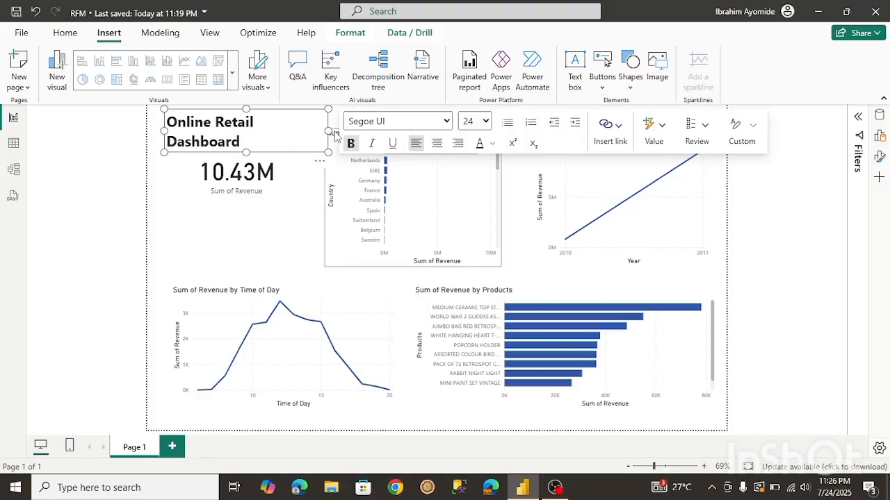
pyautogui.moveTo(329, 131); pyautogui.dragTo(372, 131)
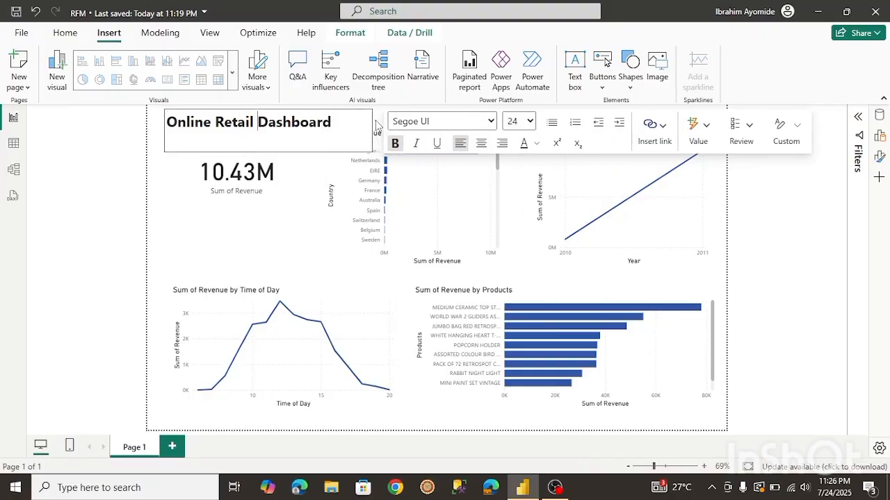
pyautogui.moveTo(269, 152); pyautogui.dragTo(274, 132)
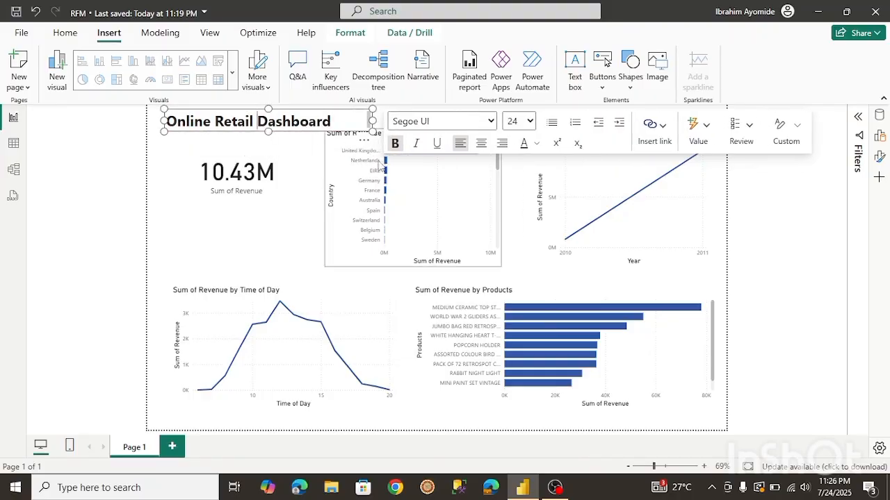
# Nudge the revenue-by-country chart's top edge and the Sum of Revenue card slightly down below the title.
pyautogui.click(428, 179)
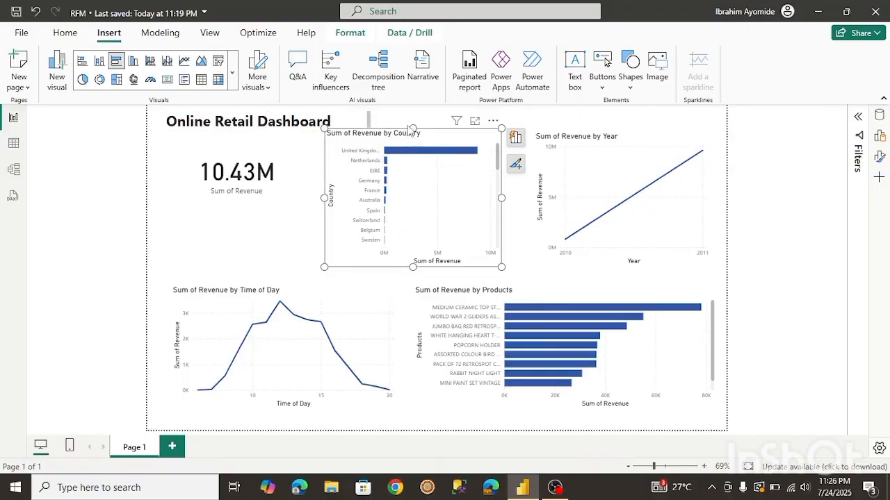
pyautogui.moveTo(414, 128)
pyautogui.mouseDown()
pyautogui.moveTo(418, 148)
pyautogui.moveTo(413, 136)
pyautogui.mouseUp()
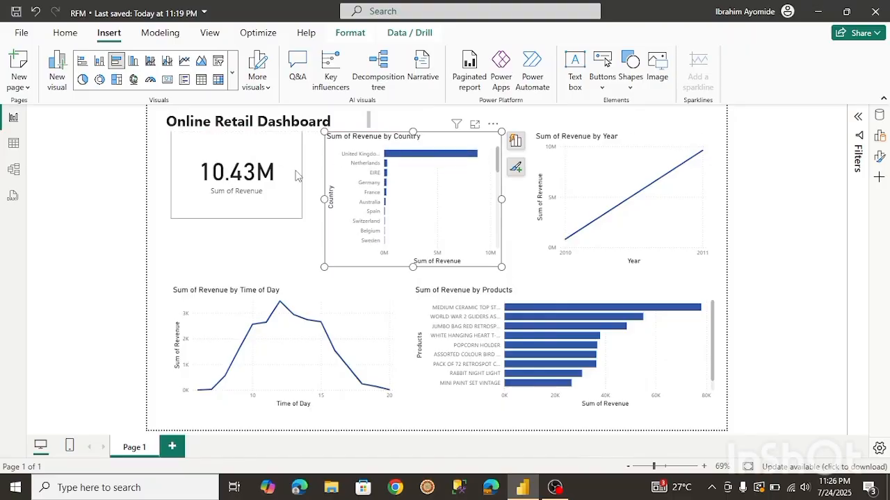
pyautogui.click(264, 164)
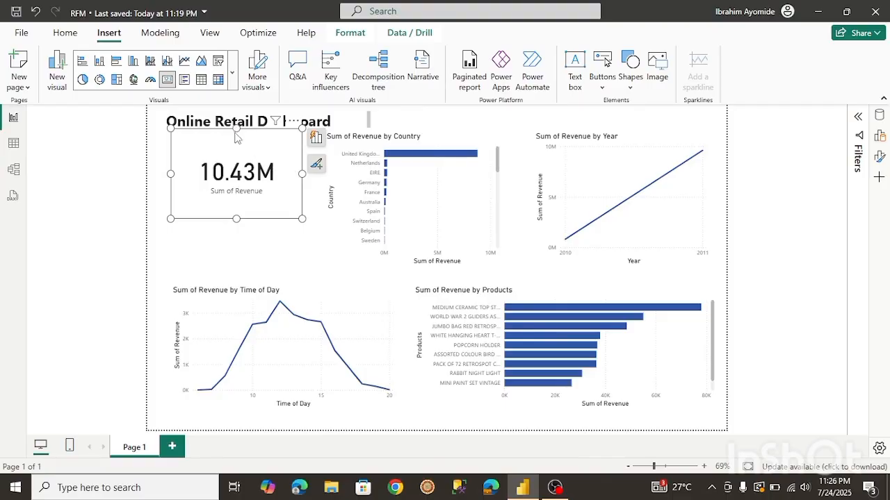
pyautogui.moveTo(236, 130); pyautogui.dragTo(236, 134)
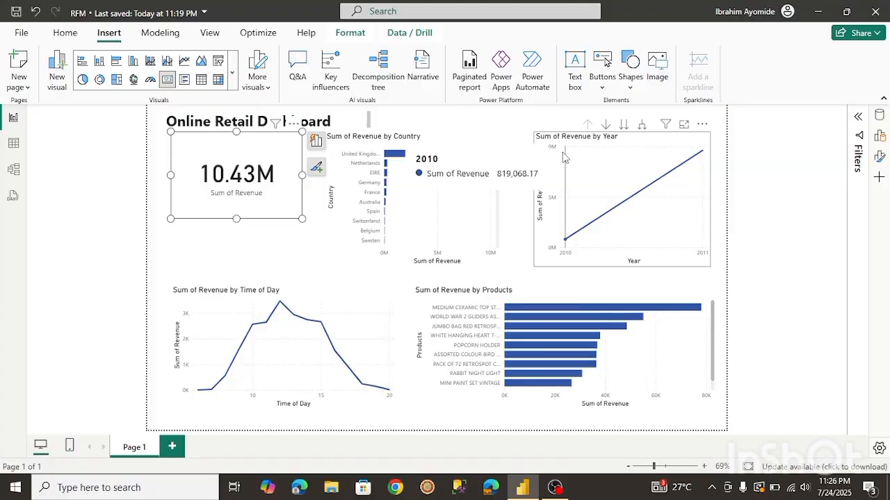
pyautogui.click(566, 230)
pyautogui.click(833, 221)
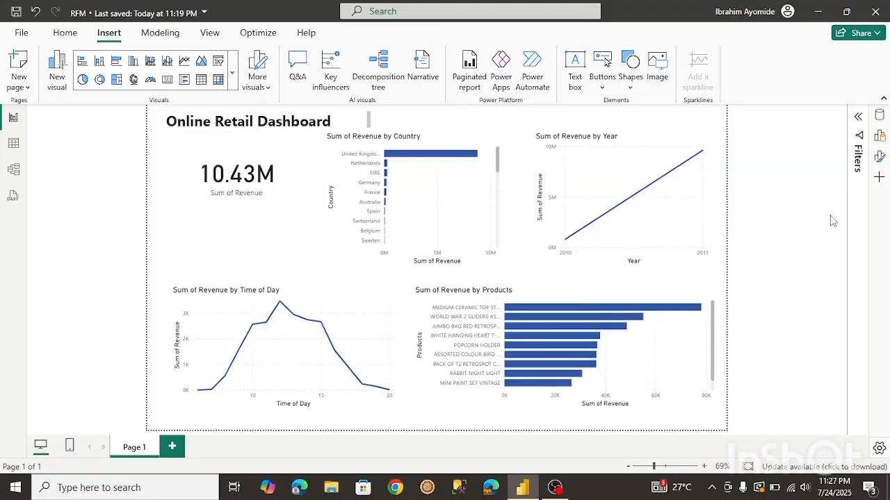